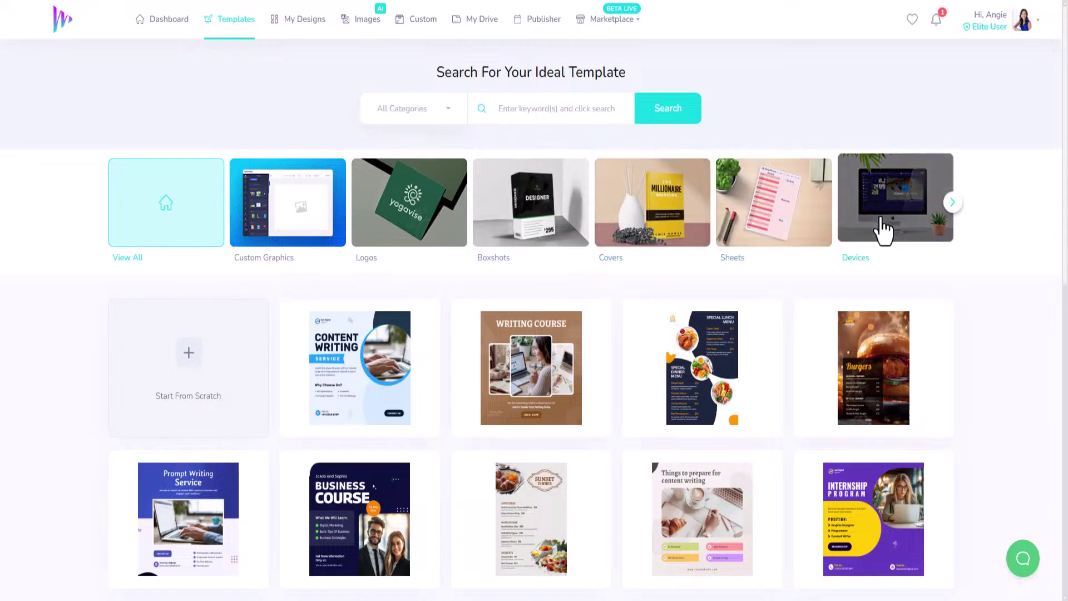
Browse the template categories from Custom Graphics through to Publishing
click(952, 202)
click(952, 204)
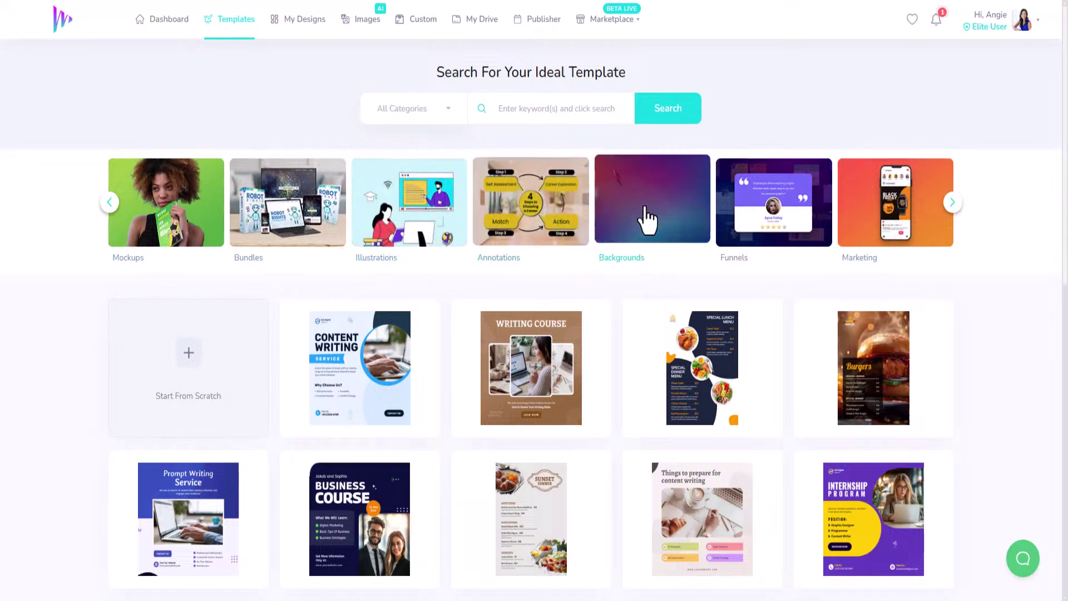
click(951, 203)
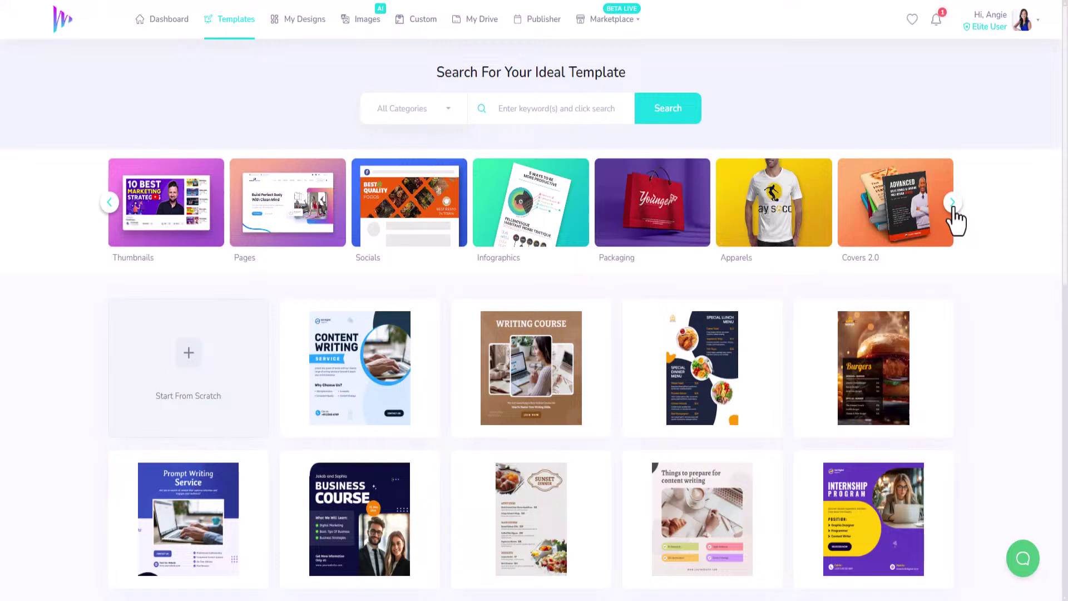
click(953, 215)
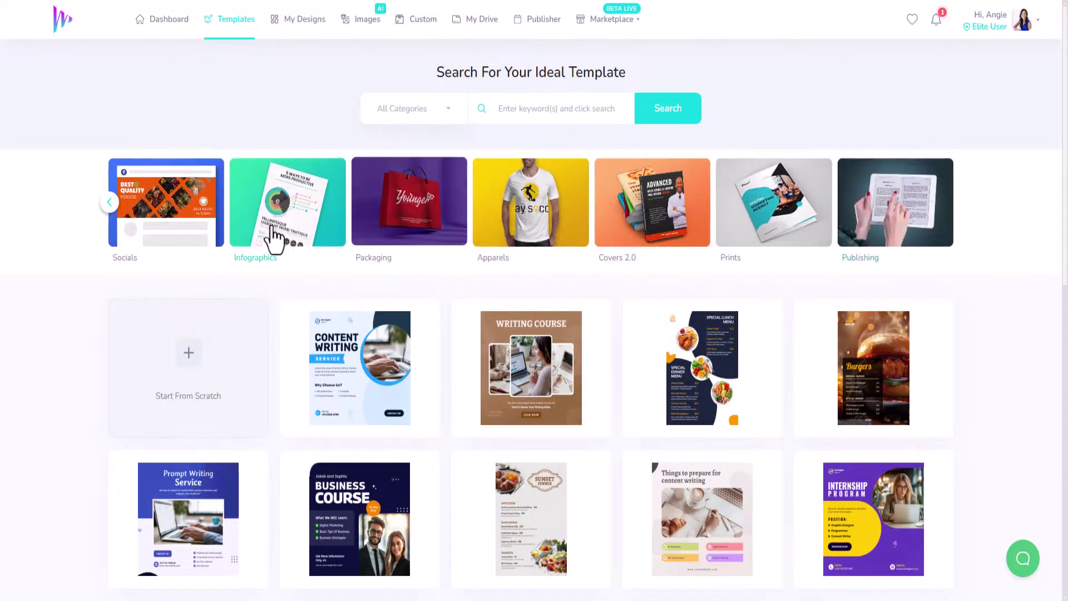
click(109, 202)
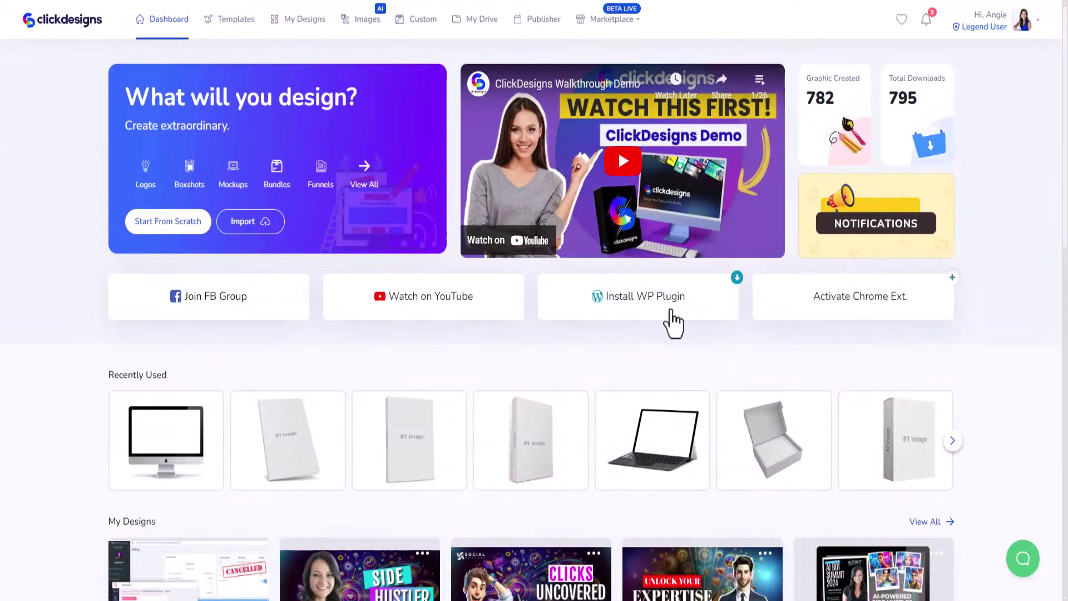
Open the full My Designs list from the dashboard and look through the saved designs
scroll(535, 356, down, 4)
mouse_move(535, 361)
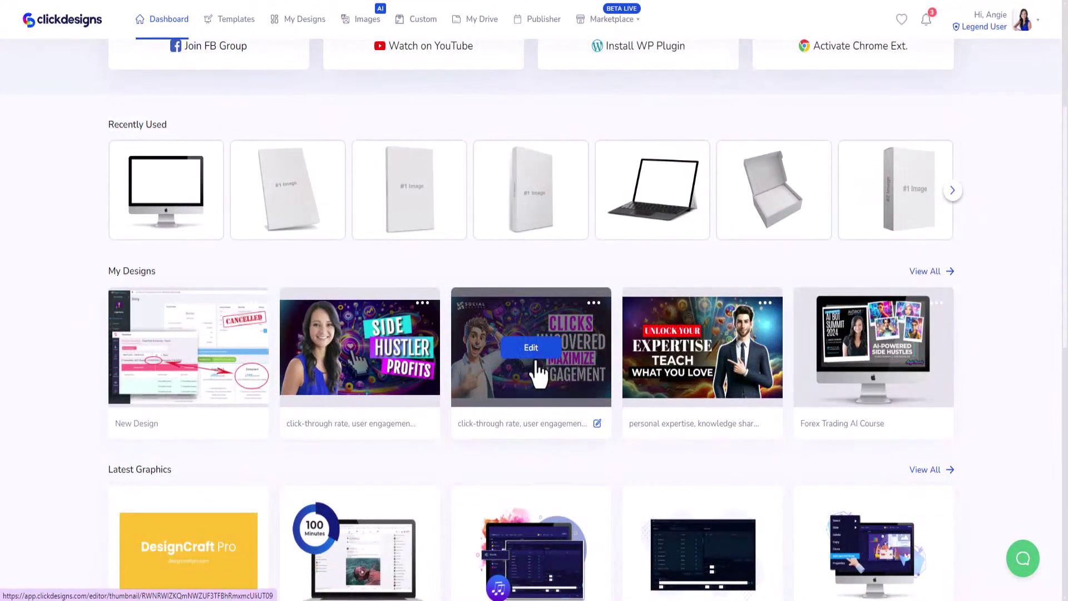
click(927, 274)
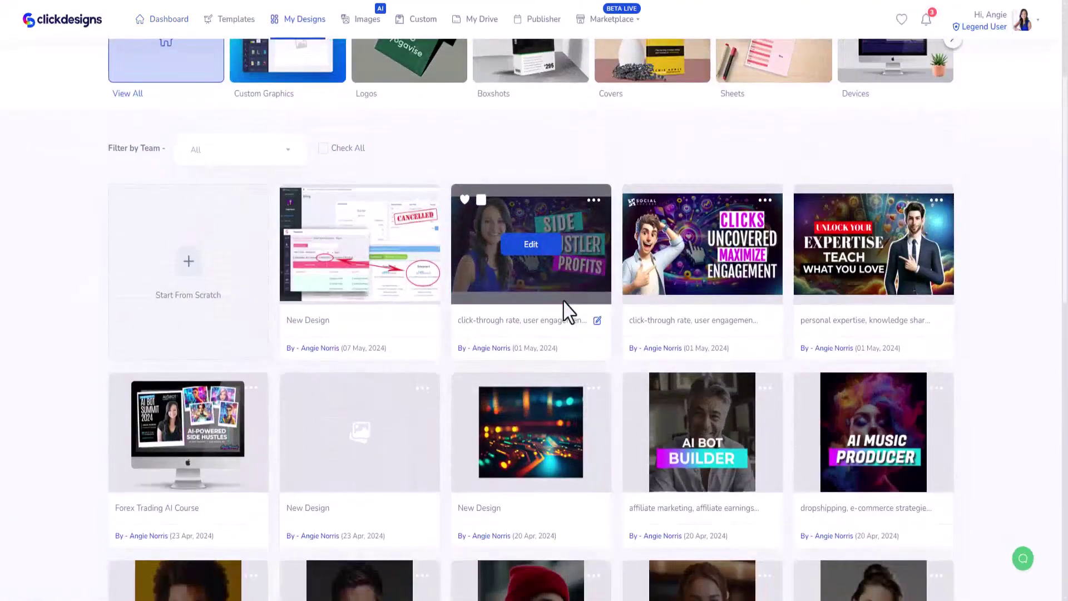
scroll(563, 301, down, 2)
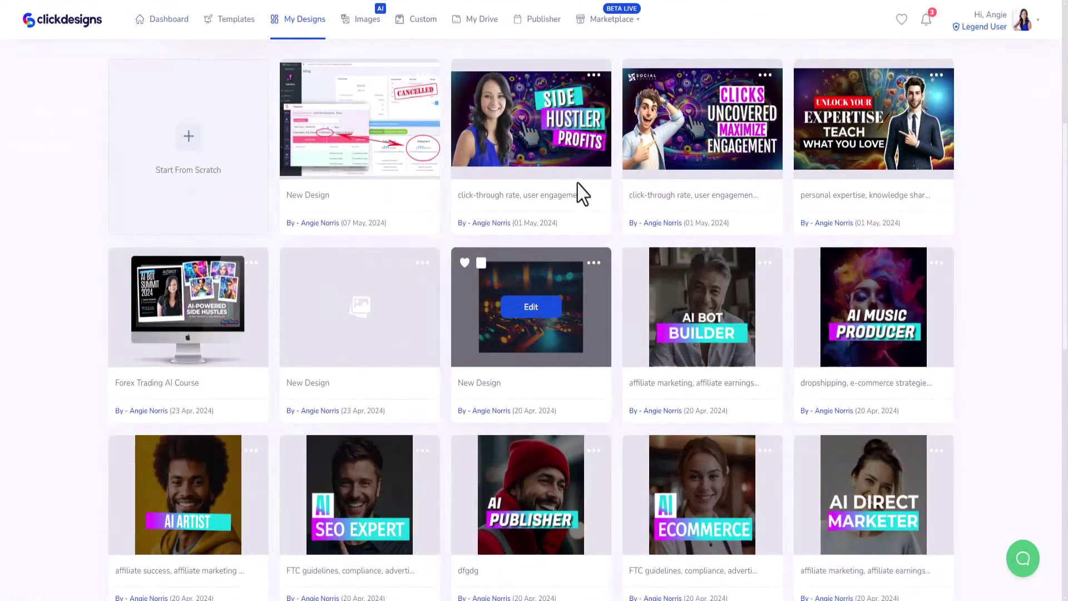
scroll(921, 320, down, 4)
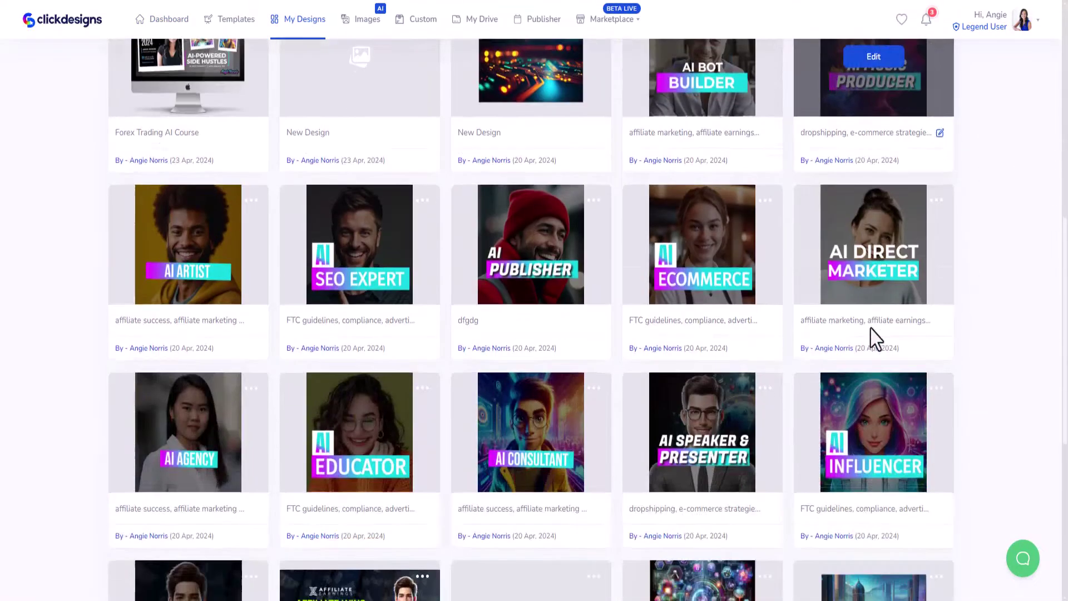
scroll(877, 338, down, 1)
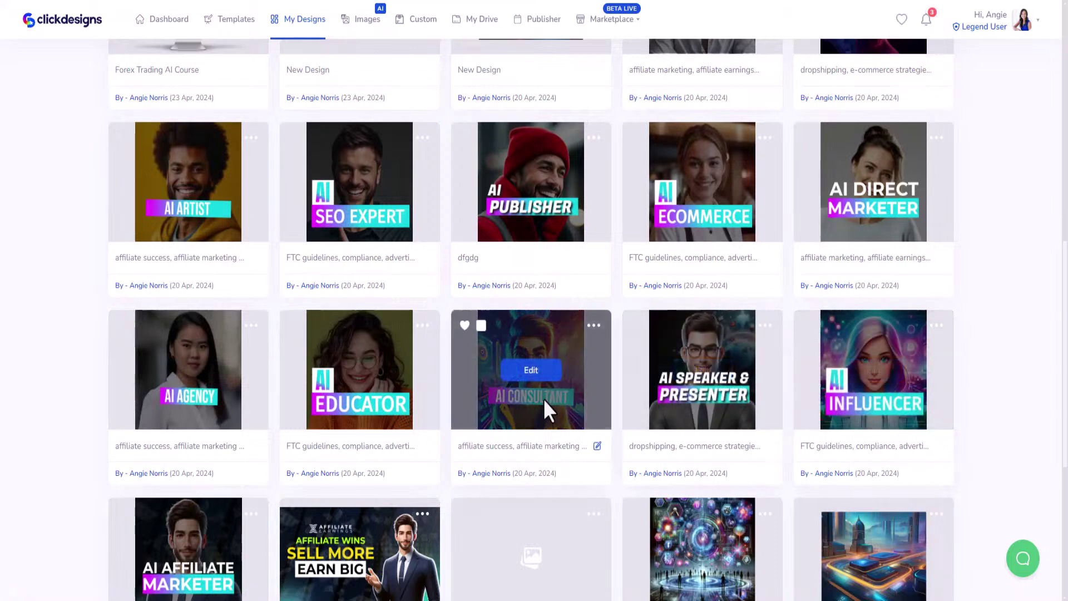
Download the AI Consultant design as an original-size PNG at 96 DPI
click(594, 328)
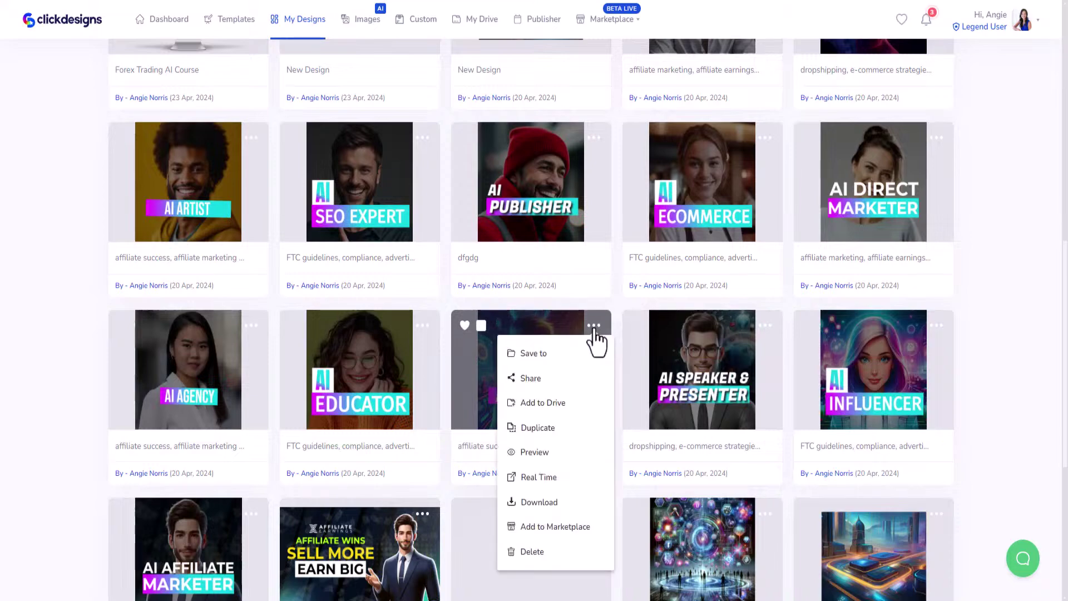
click(538, 504)
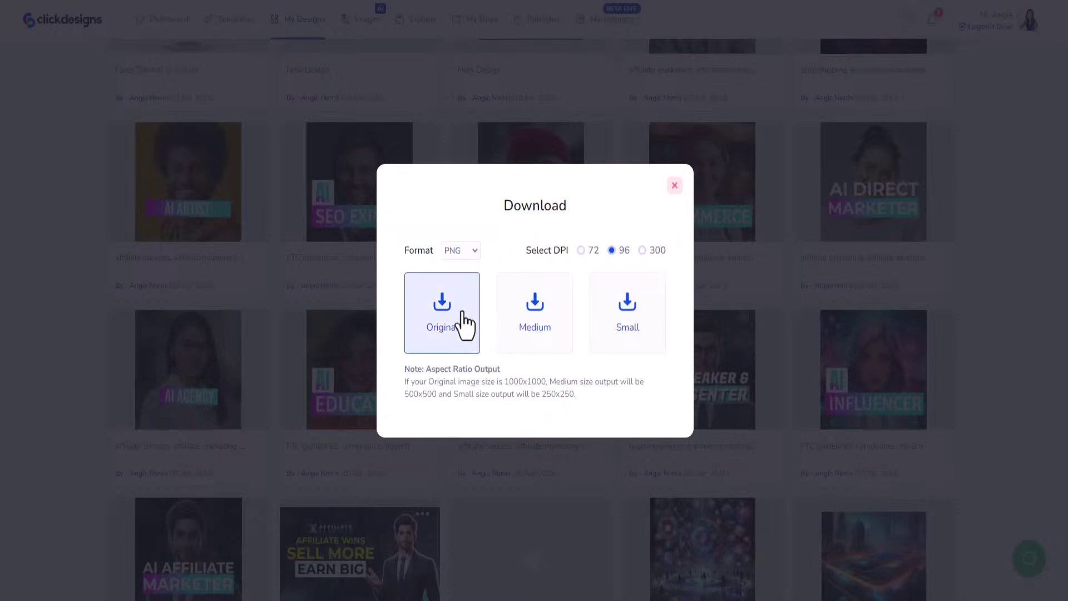
click(674, 185)
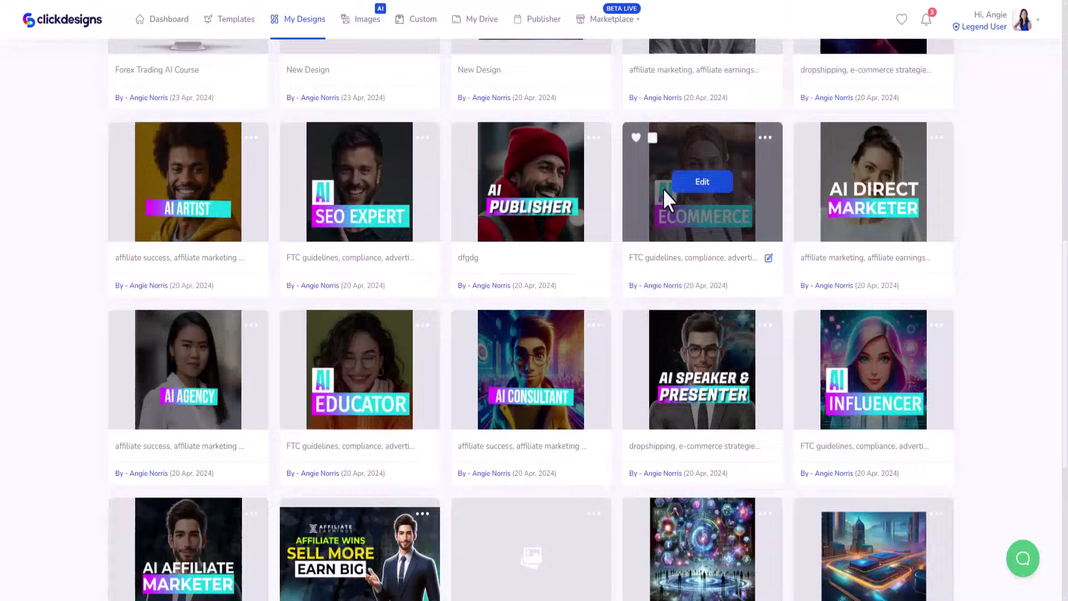
Download the AI Speaker & Presenter design as an original-size PNG at 96 DPI
click(765, 326)
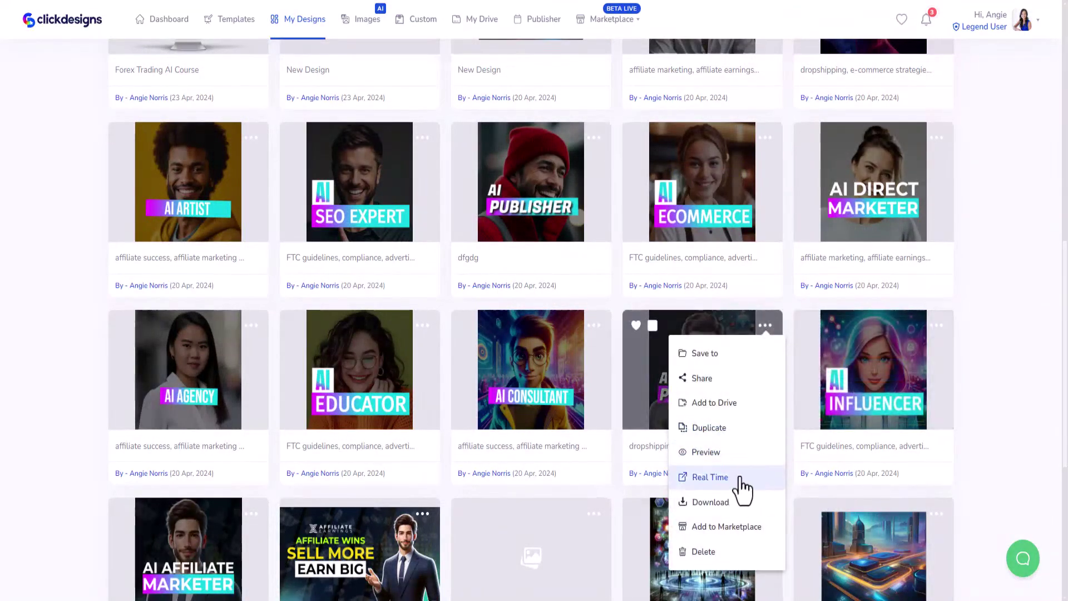
click(711, 502)
click(441, 327)
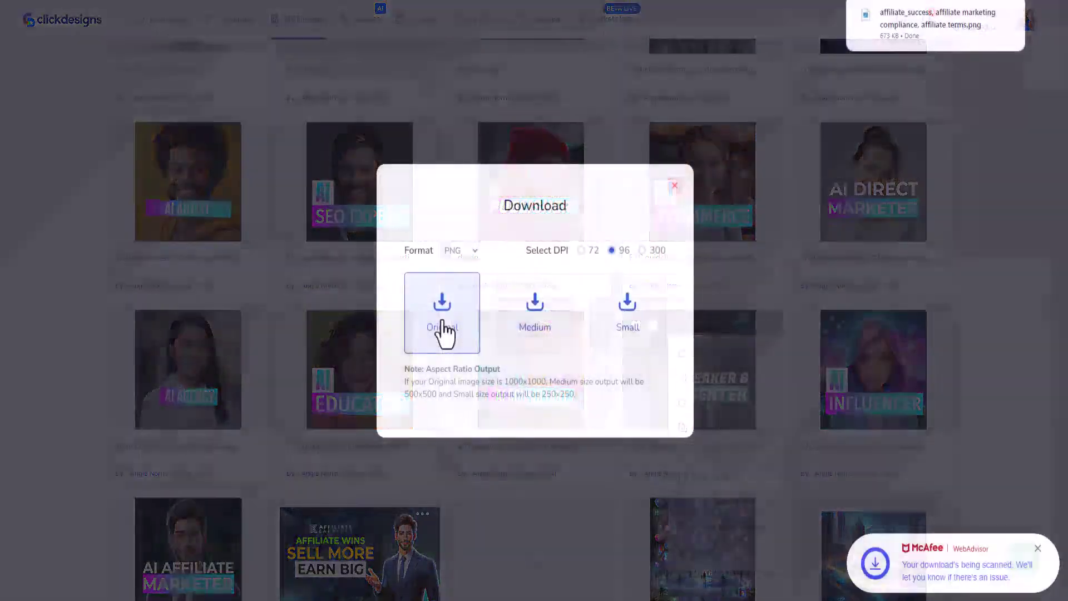
click(678, 192)
Filter My Designs to the Thumbnails category
scroll(685, 325, down, 4)
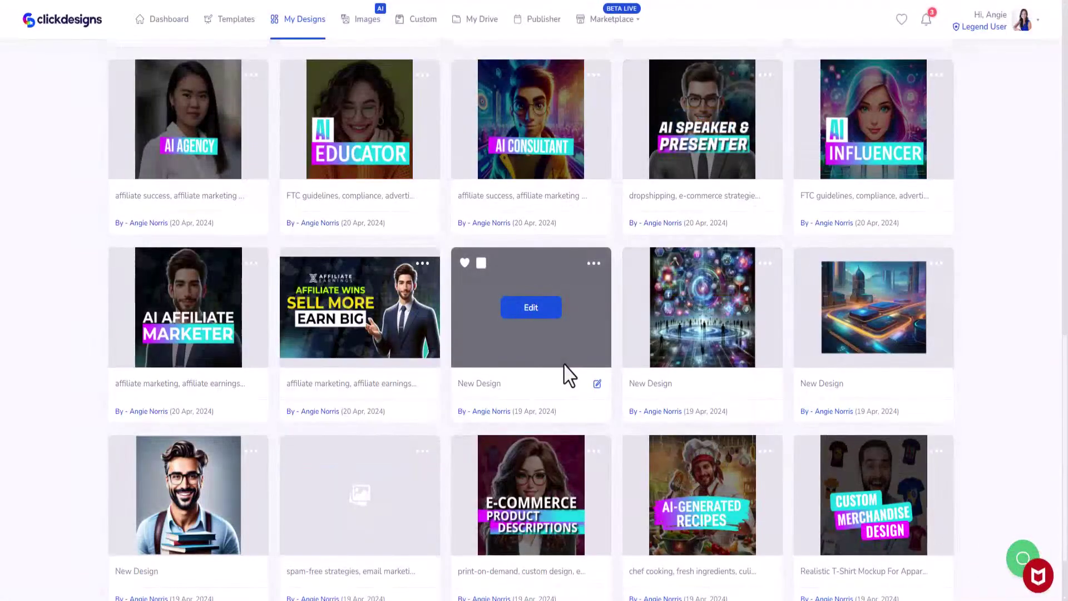
scroll(570, 334, up, 10)
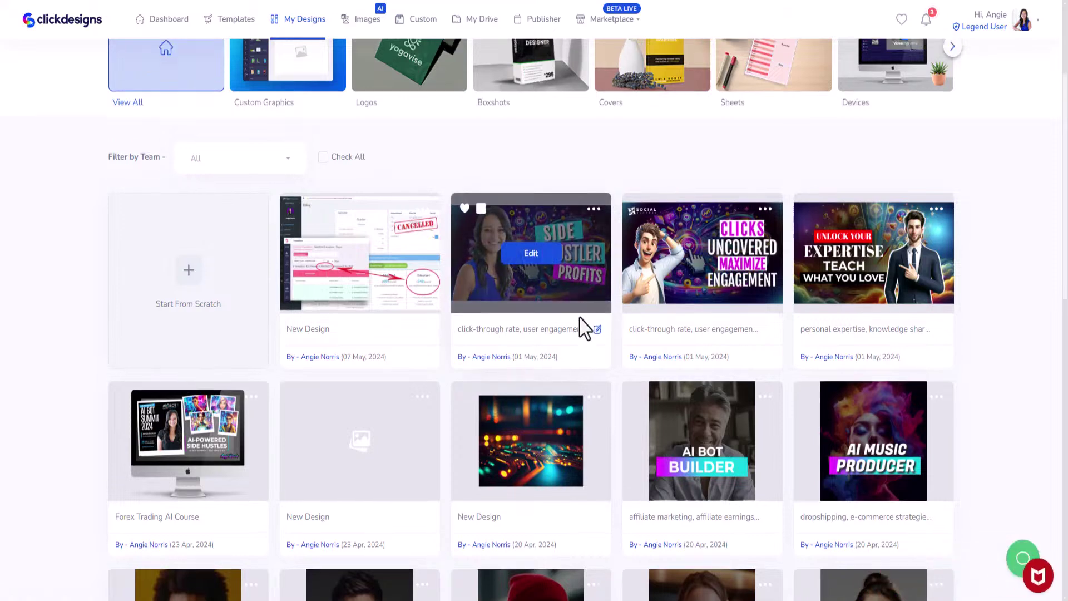
scroll(584, 326, up, 3)
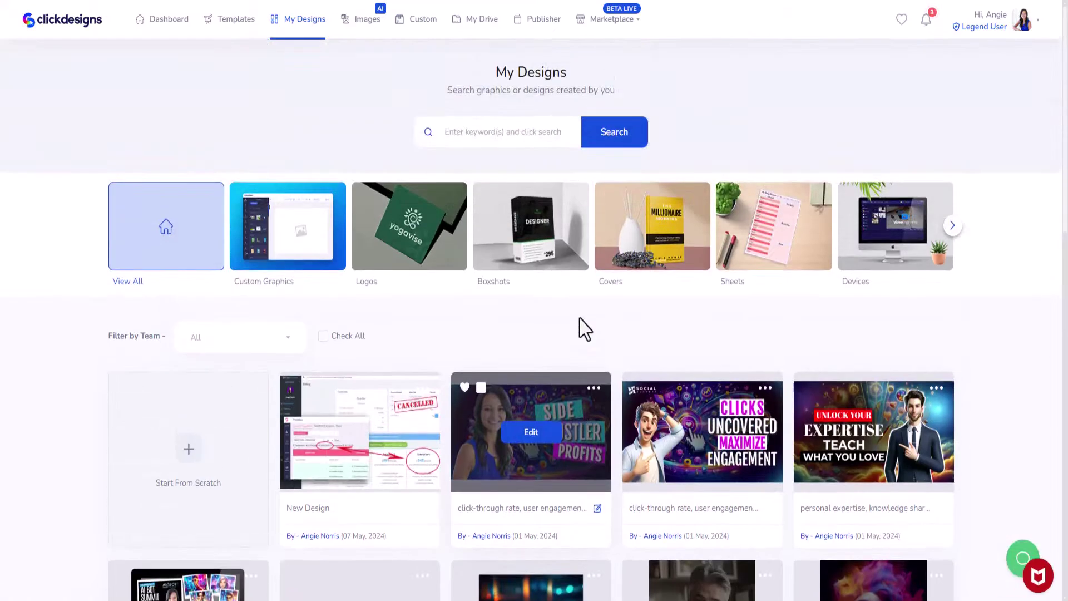
click(952, 229)
click(952, 229)
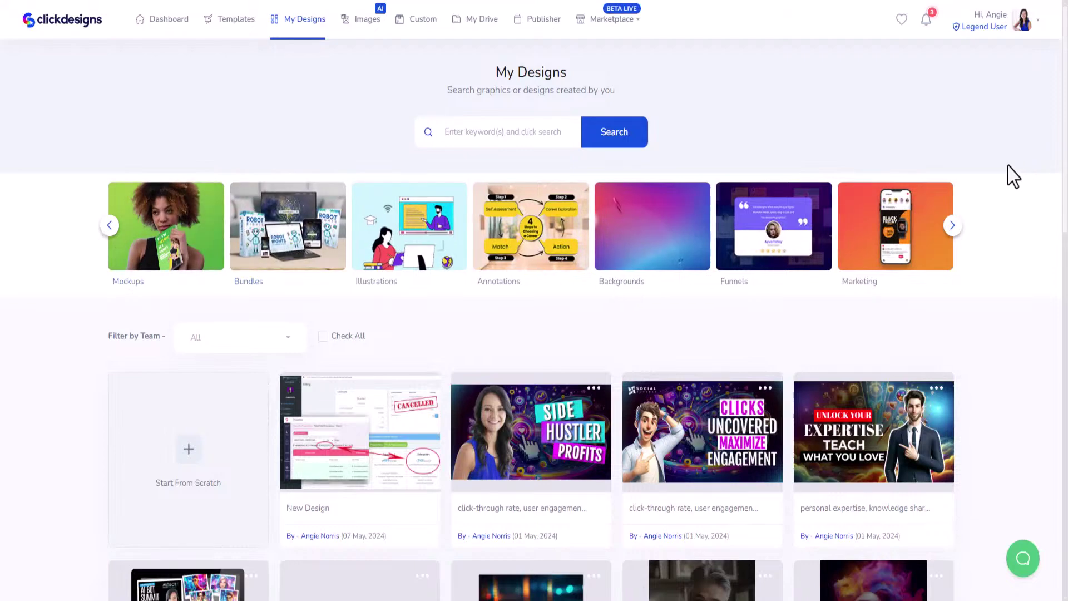
click(952, 229)
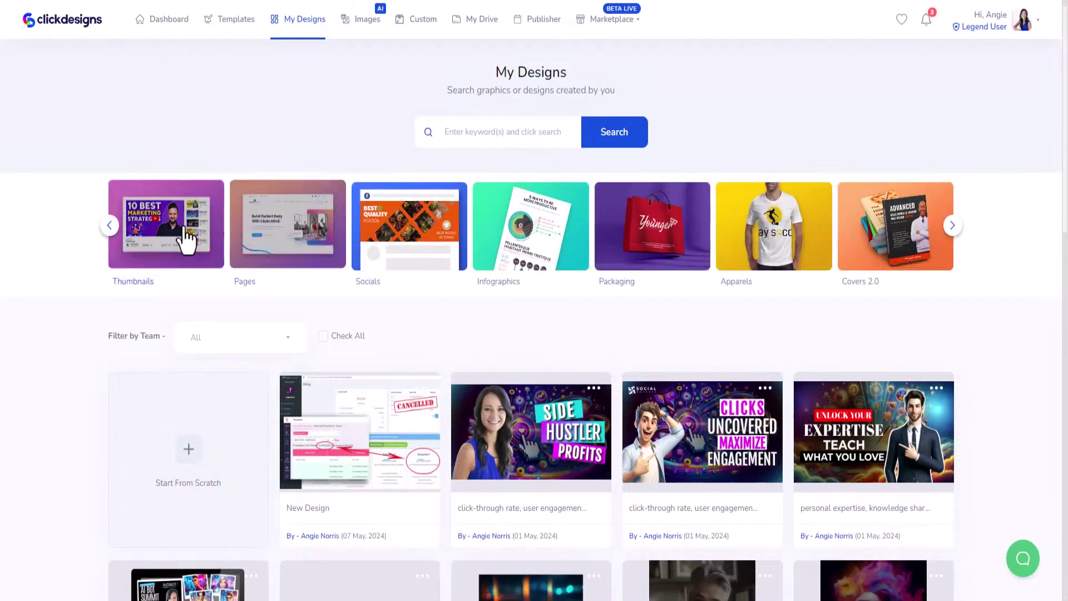
click(185, 236)
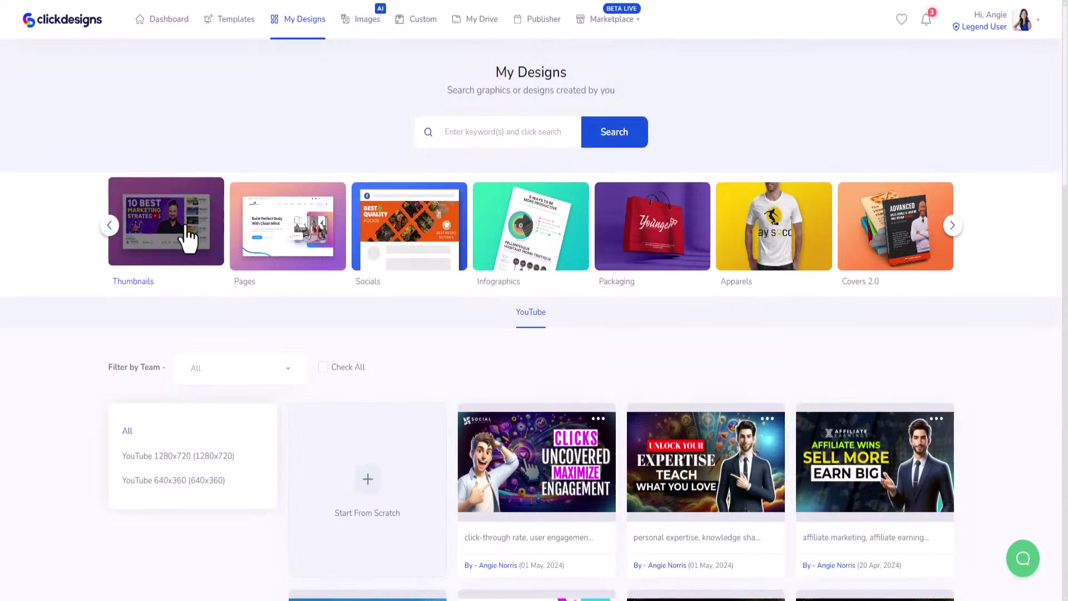
Look through the saved YouTube thumbnail designs down to the oldest ones listed
scroll(638, 214, down, 5)
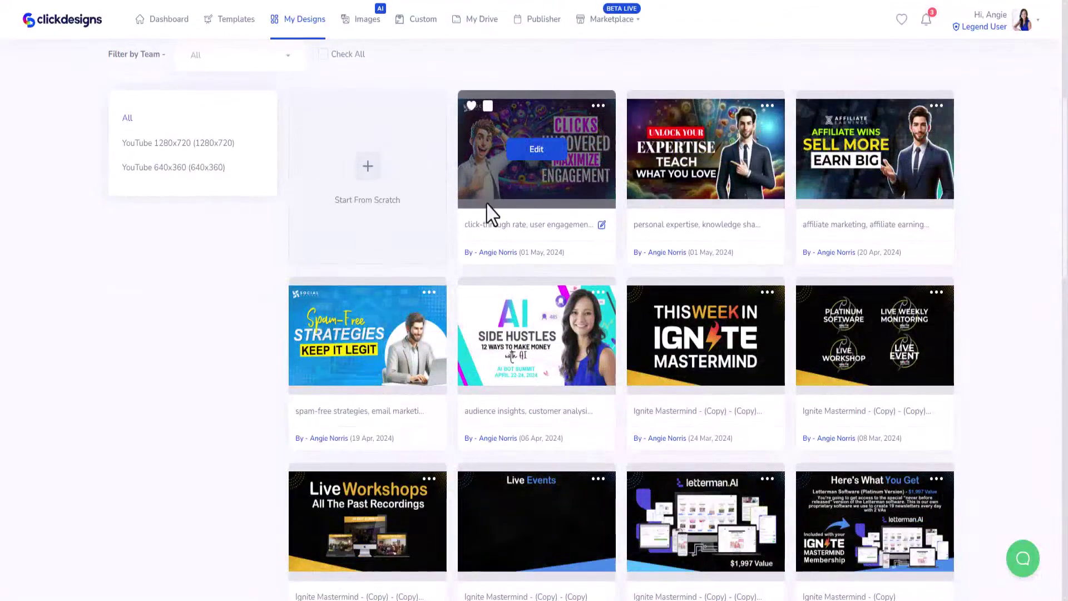
scroll(789, 320, down, 1)
scroll(789, 320, down, 16)
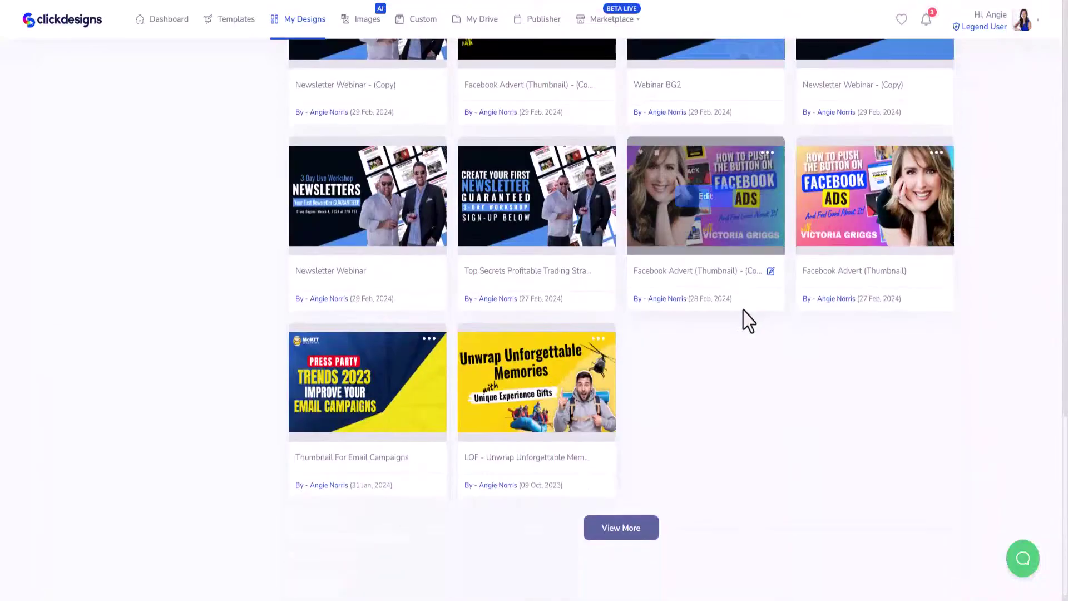
scroll(745, 318, up, 13)
scroll(744, 323, up, 9)
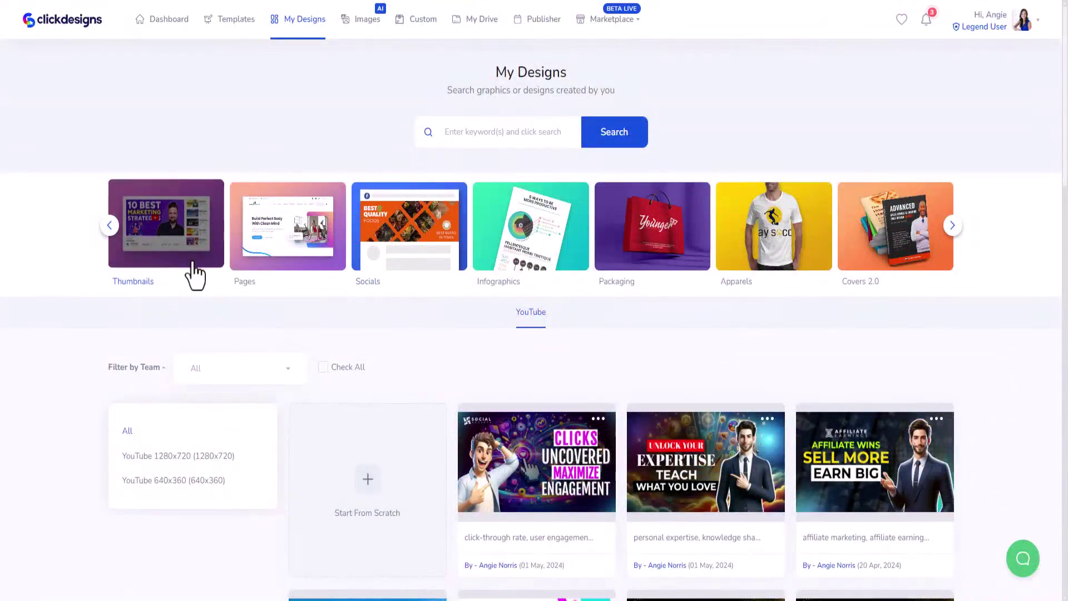
Go to the template library and show its Thumbnails category
click(234, 22)
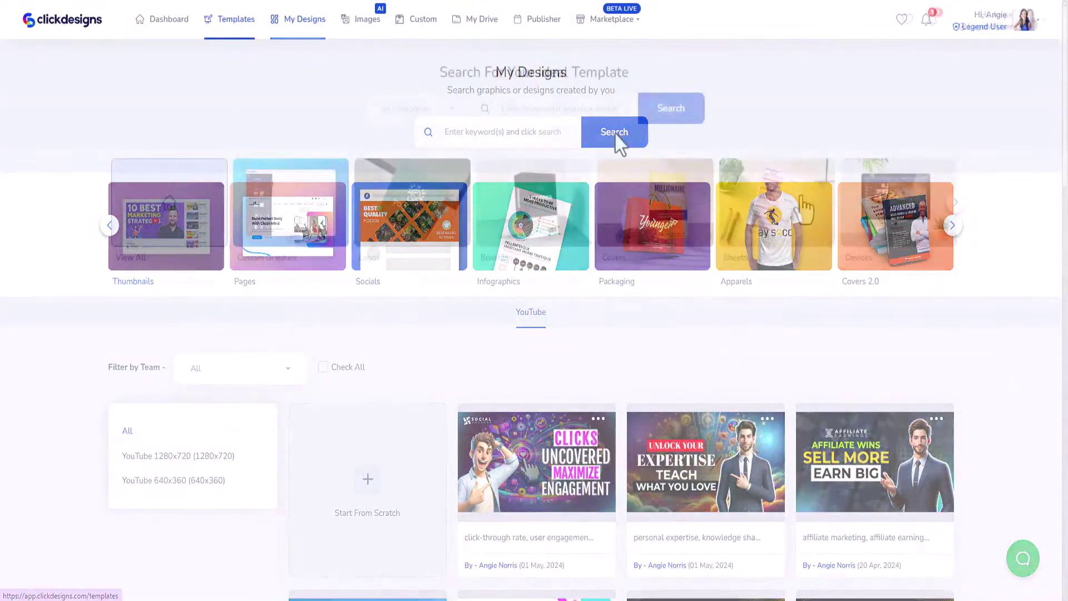
click(954, 209)
click(954, 209)
click(954, 209)
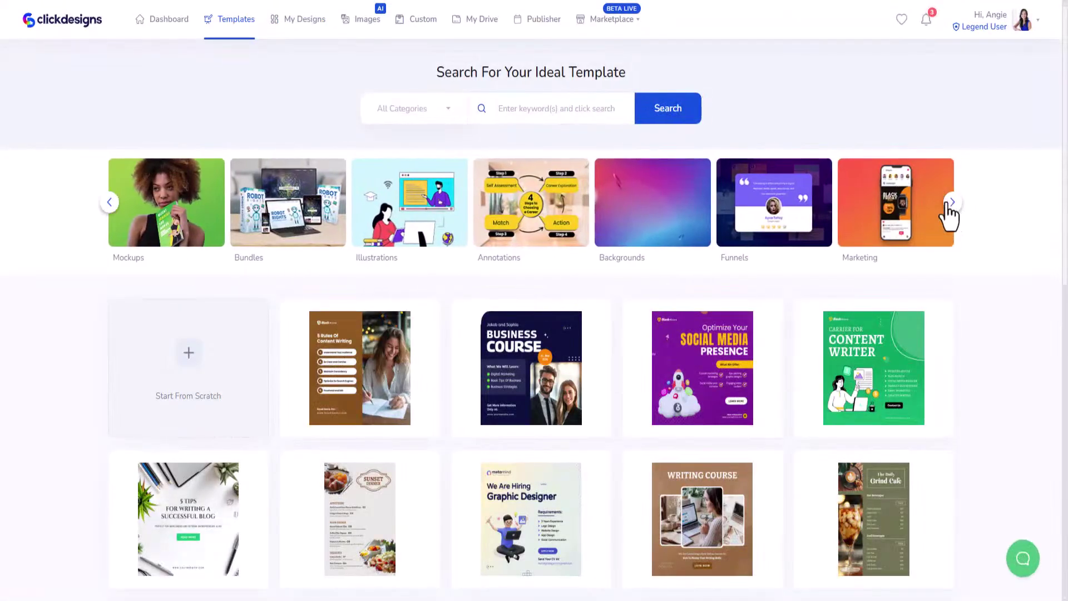
click(155, 222)
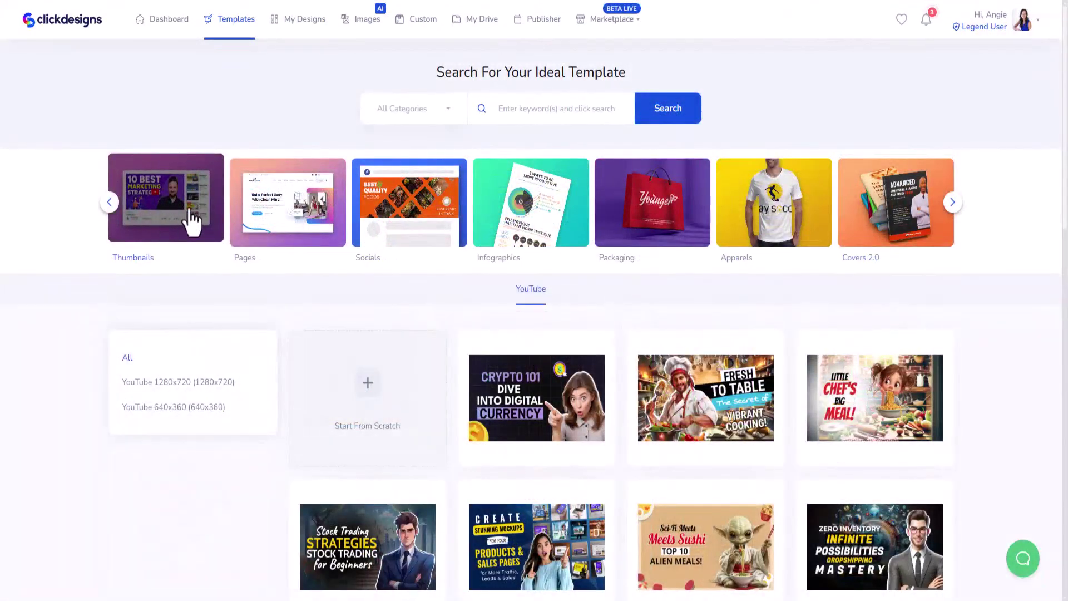
Browse the YouTube thumbnail templates and choose the "Find Your Audience Platform Mastery" template
scroll(460, 336, down, 5)
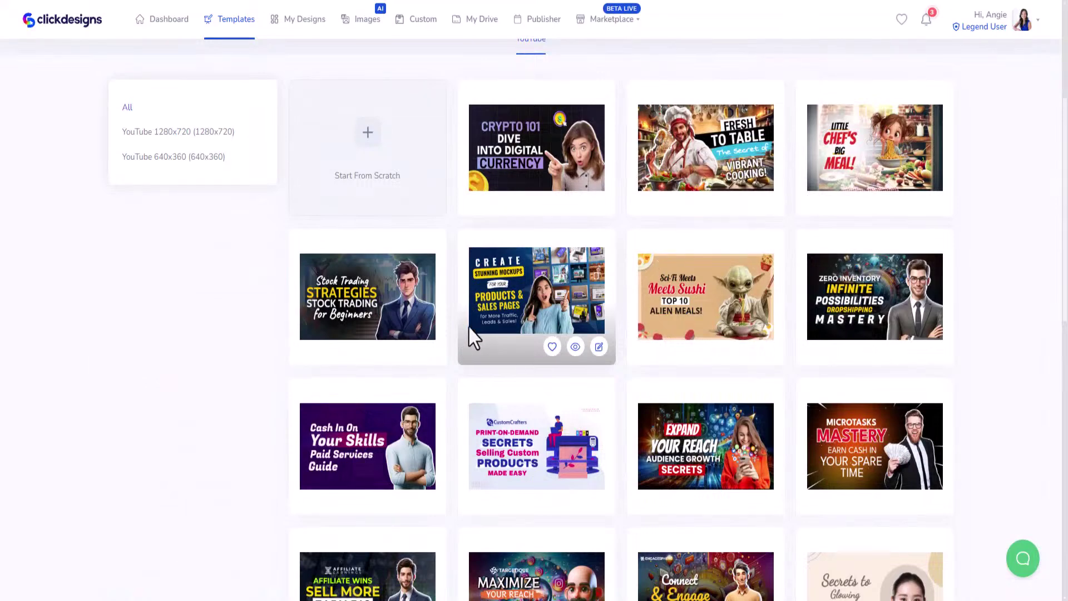
scroll(482, 372, down, 5)
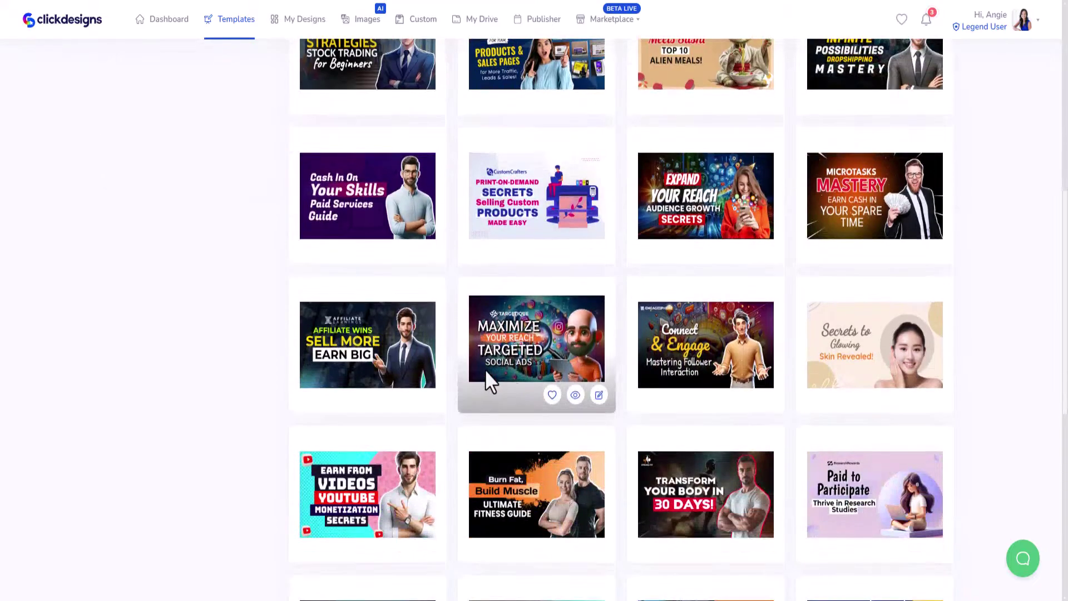
scroll(829, 328, down, 3)
scroll(828, 340, down, 4)
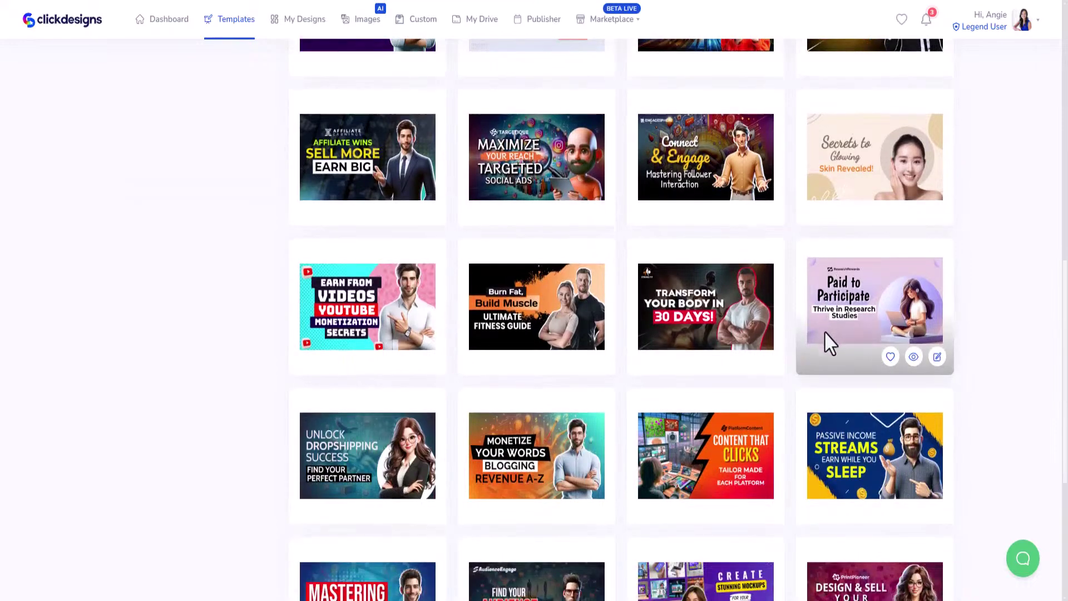
scroll(795, 388, down, 2)
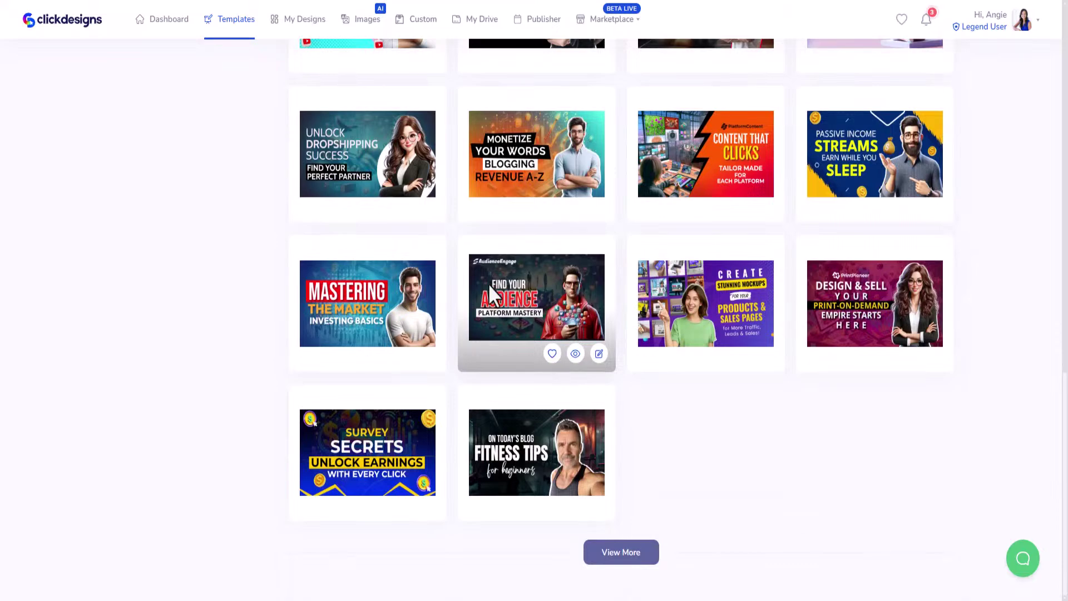
click(575, 354)
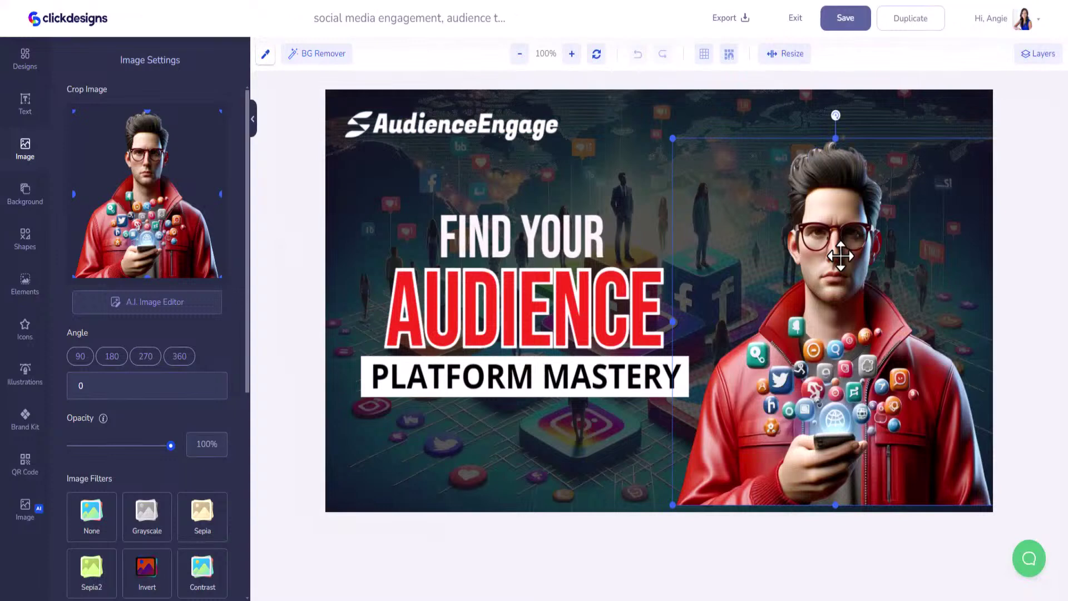
Delete the image of the man in the red jacket from the thumbnail
key(Delete)
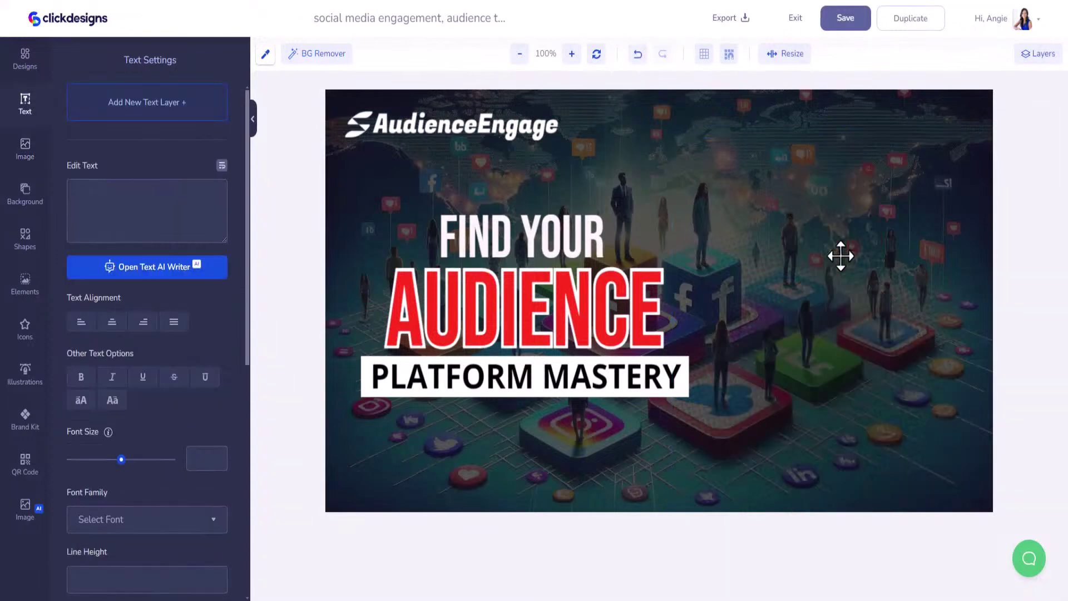
click(624, 294)
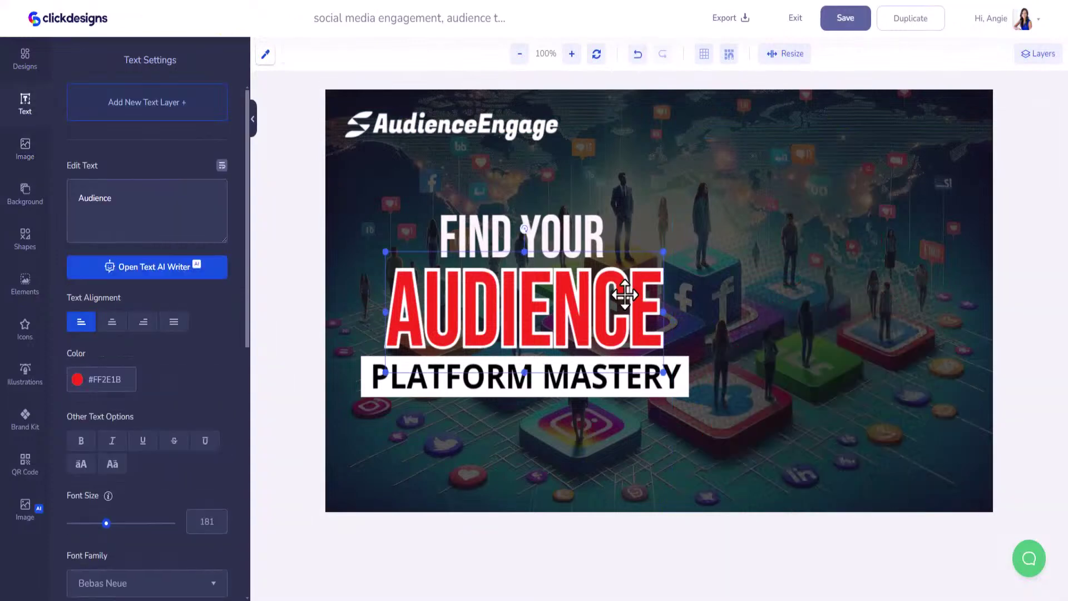
Select the "Find Your" text in the thumbnail and open the Text AI Writer for it
click(471, 229)
drag(193, 202, 54, 206)
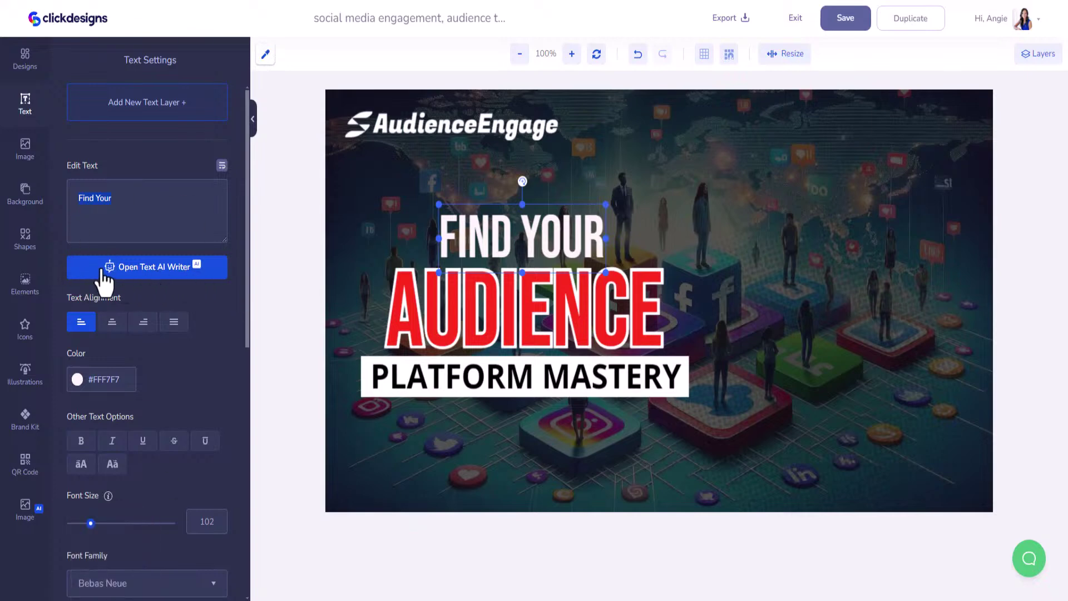
click(144, 270)
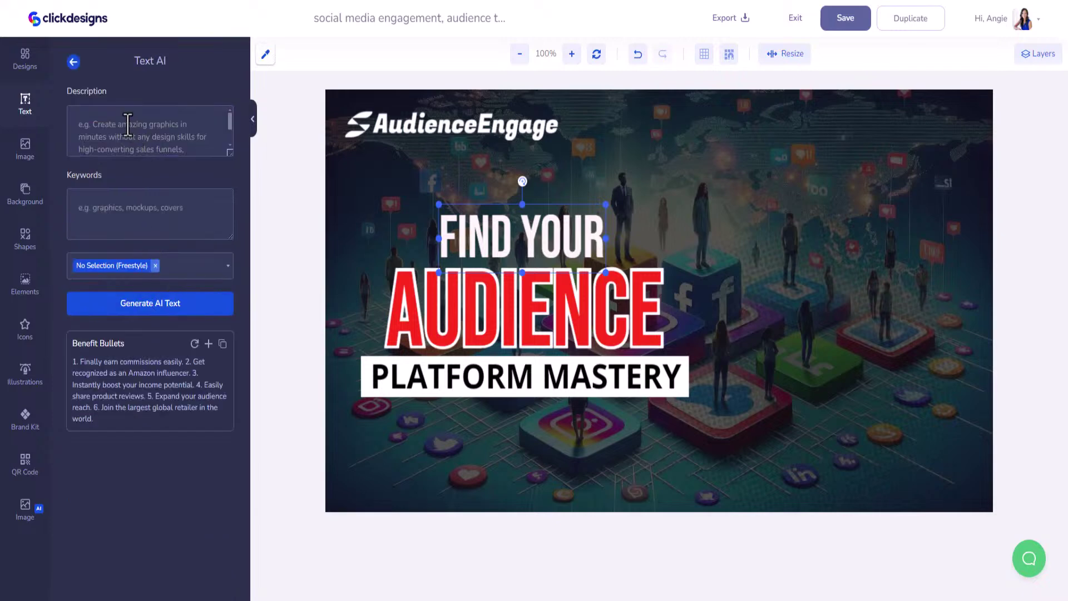
Generate freestyle AI text from the description "Being a certified AI Consultant"
text(AI Consultant)
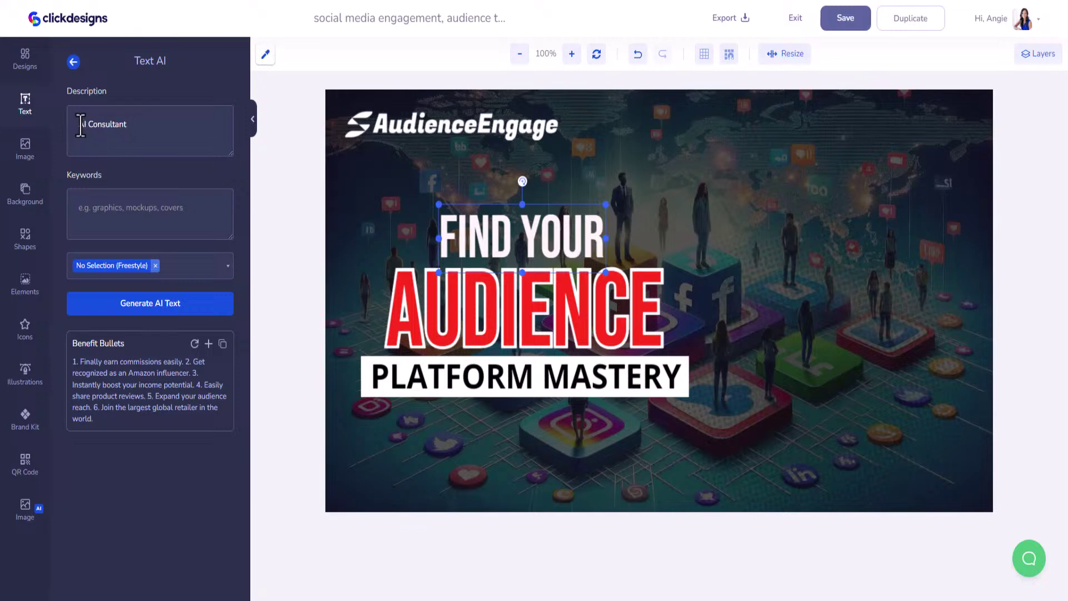
click(81, 124)
text(Slecing)
key(BackSpace)
key(BackSpace)
key(BackSpace)
key(BackSpace)
key(BackSpace)
text(ing an )
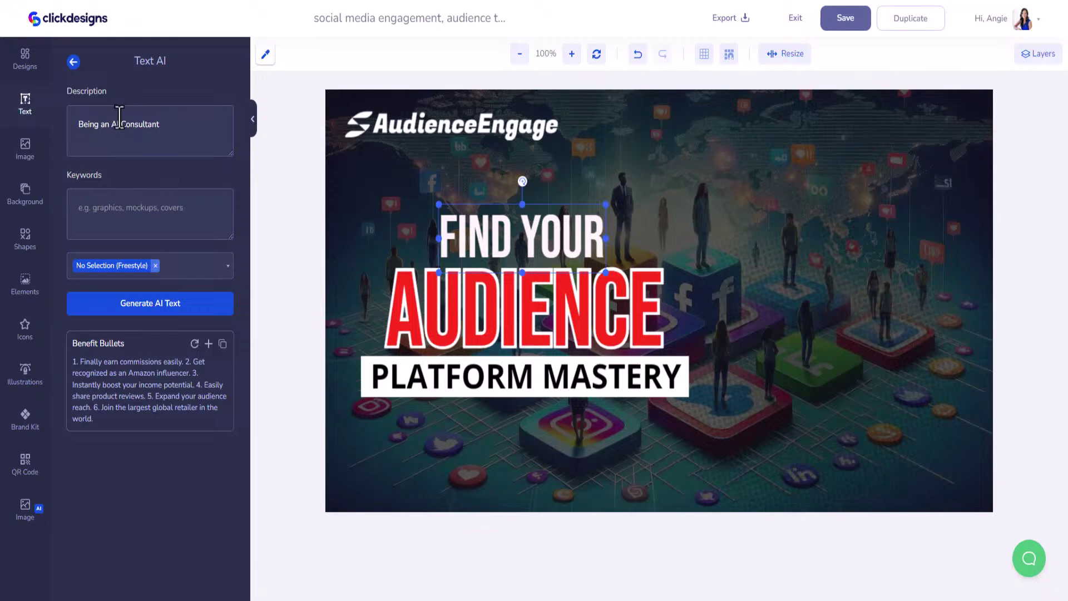
text( certified)
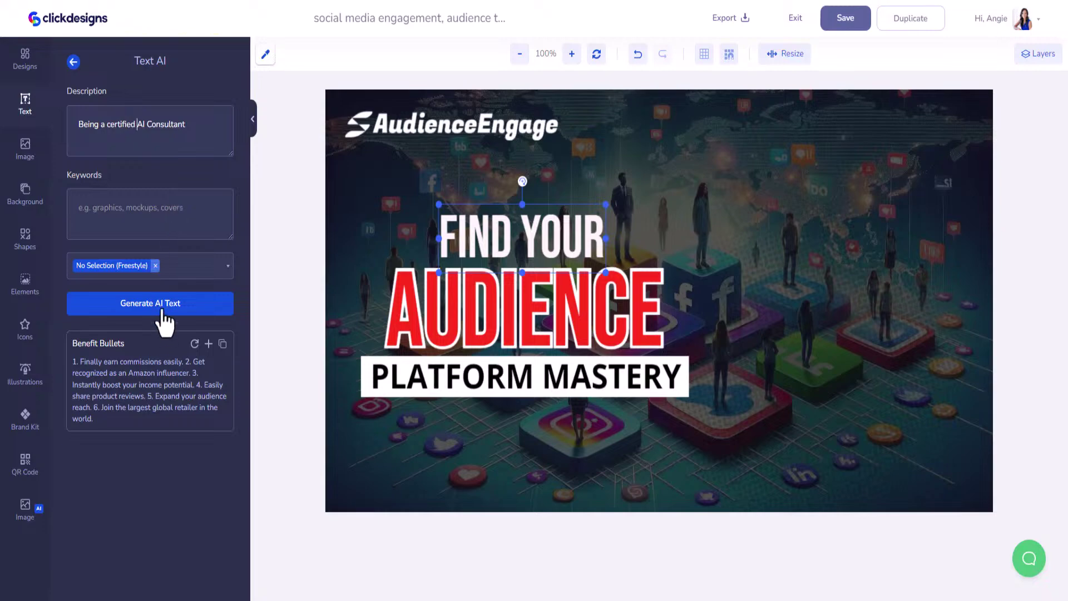
click(162, 320)
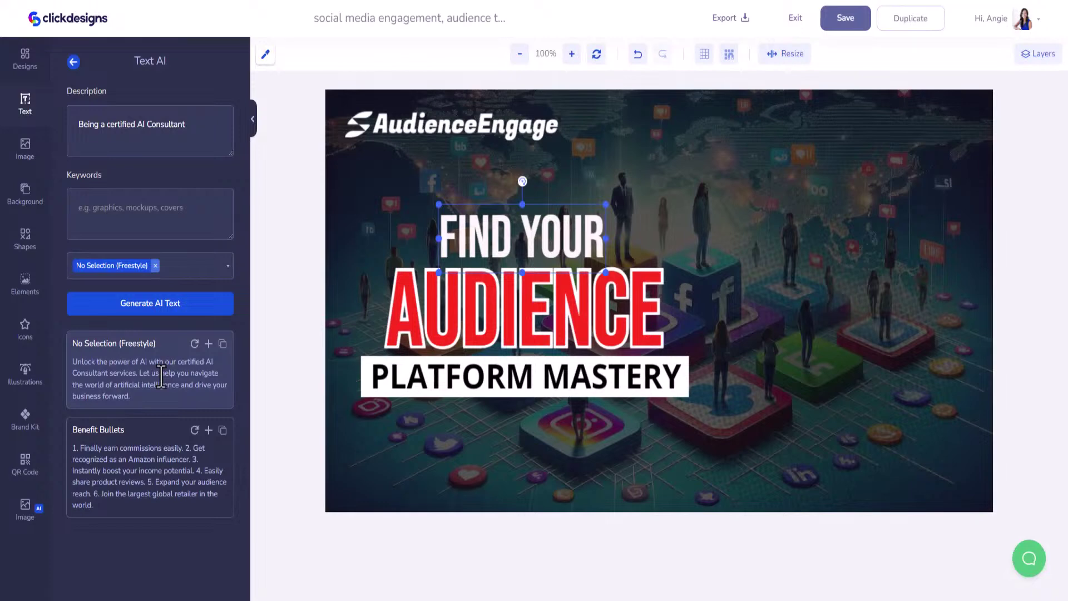
Add the Headline text type alongside Freestyle, with the keyword "ai consultant", and generate the AI text again
click(228, 265)
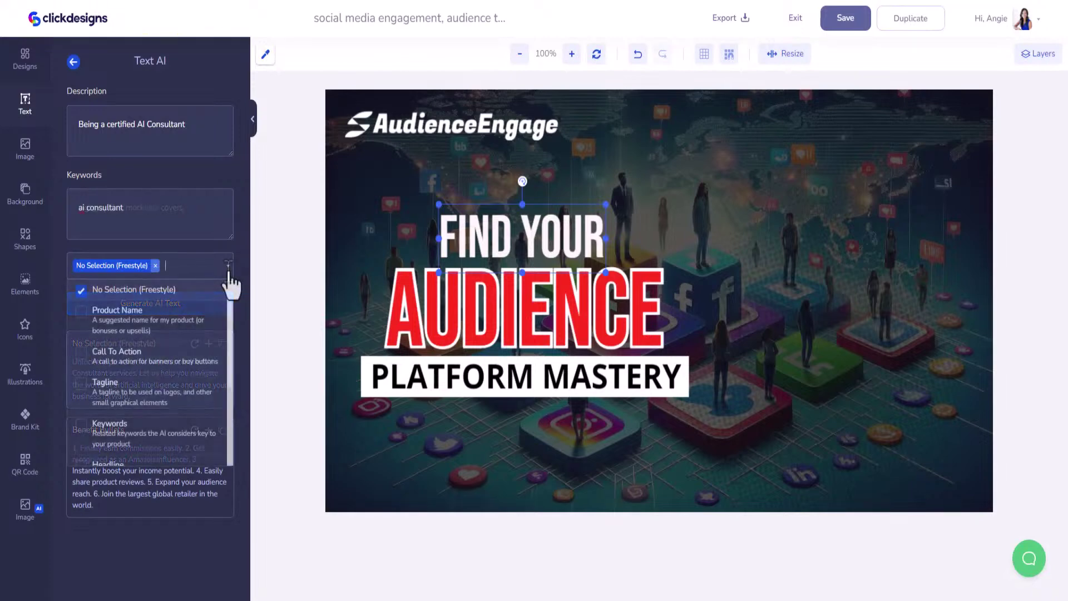
scroll(194, 401, down, 1)
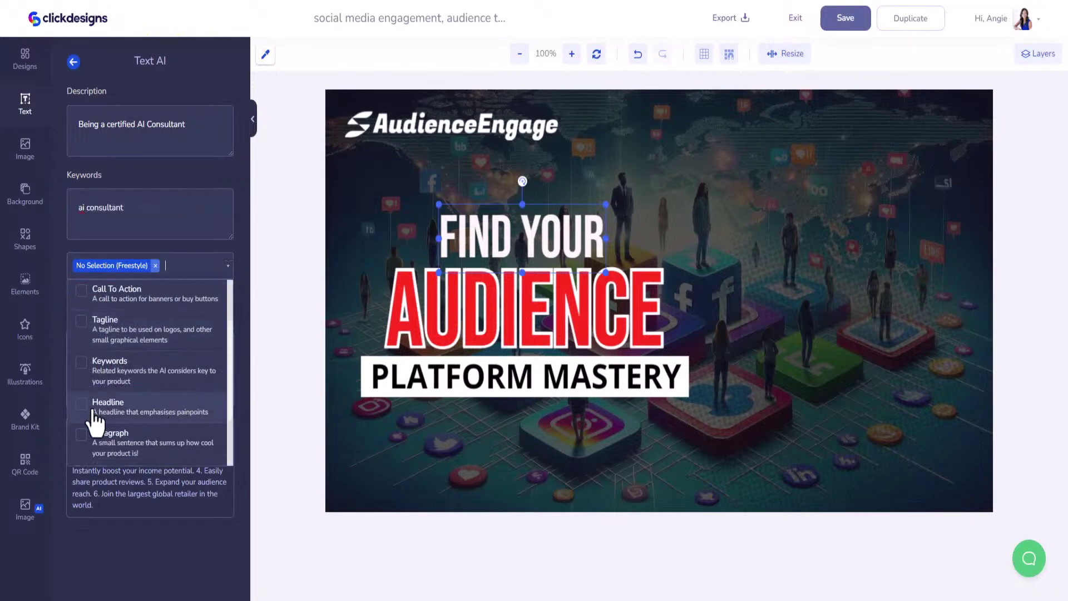
click(81, 408)
click(256, 267)
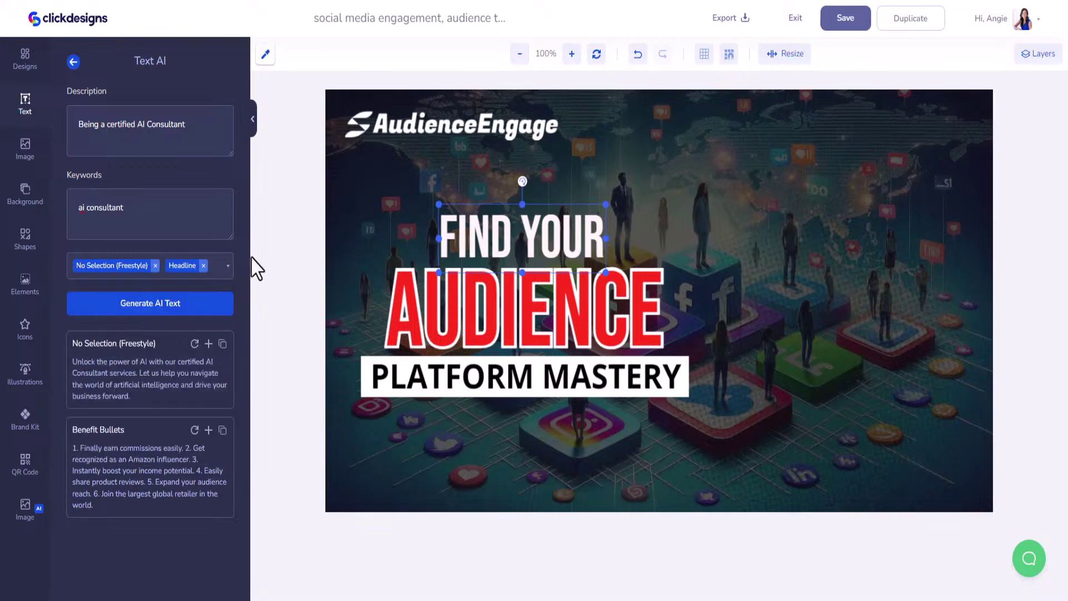
click(158, 308)
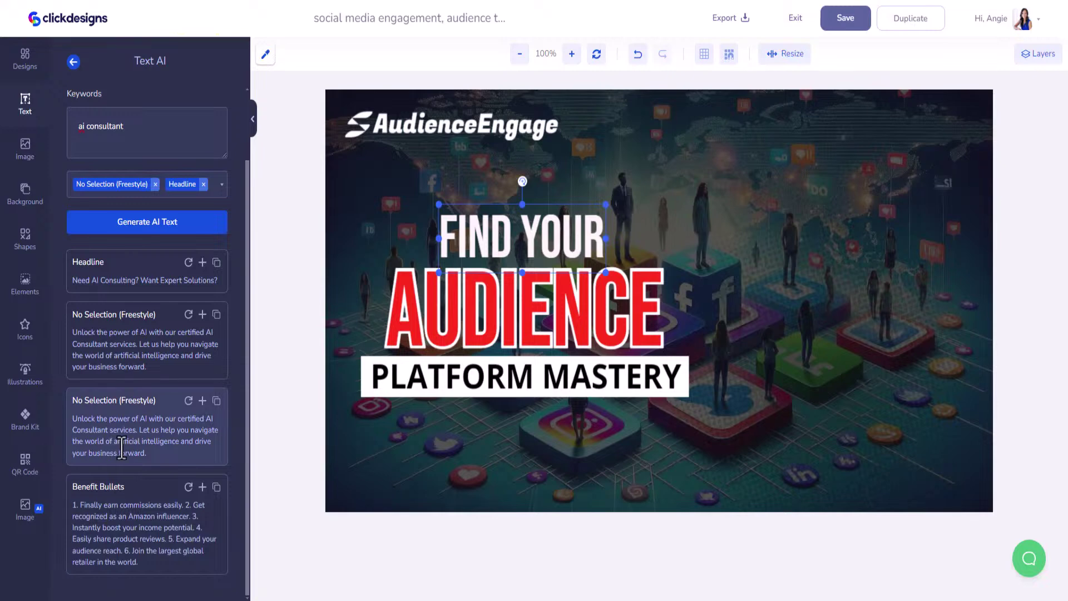
Change the AI text description to "Getting AI certified Consultant", regenerate the text and review the suggestions
scroll(95, 175, up, 1)
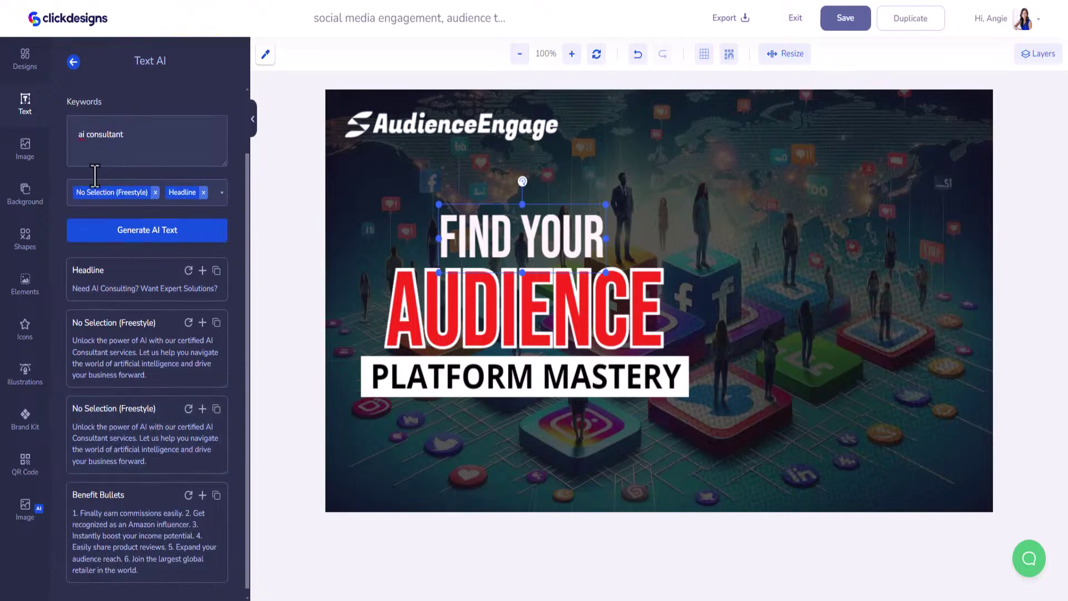
scroll(95, 176, up, 2)
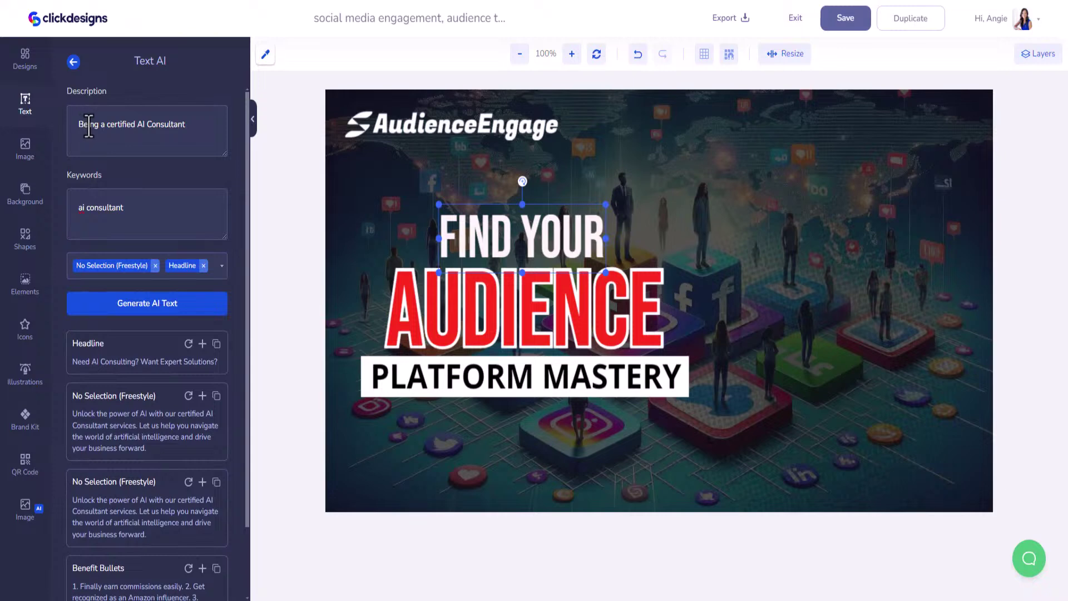
text(Getting)
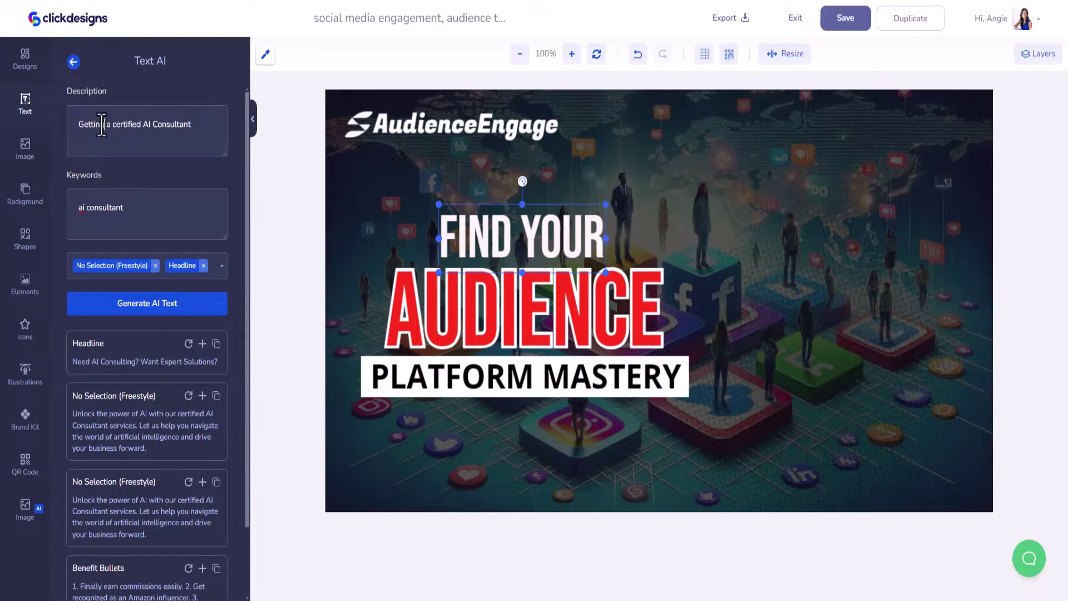
text(AK)
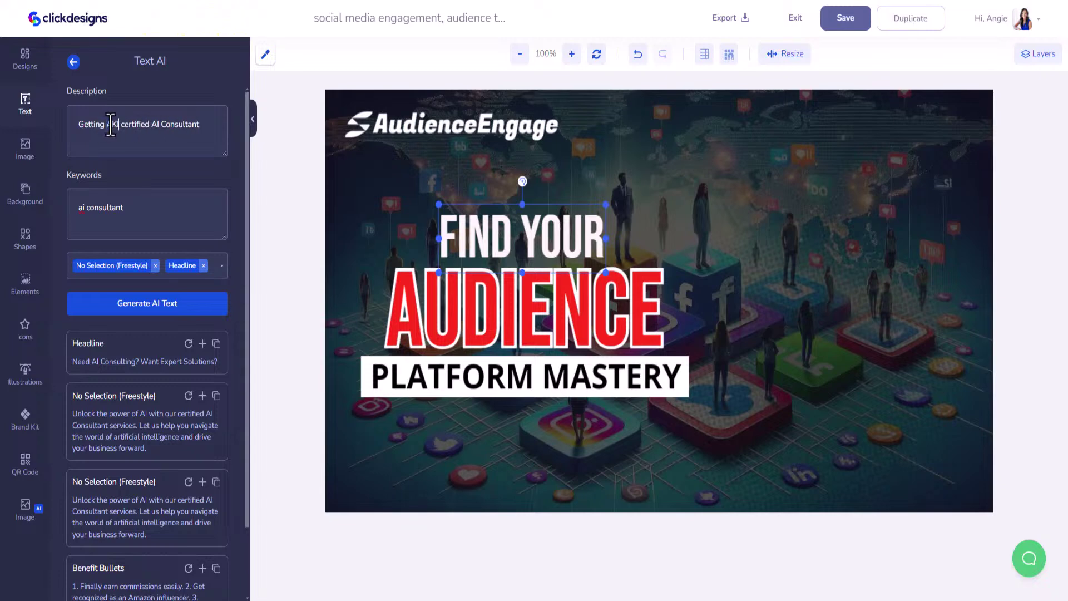
key(BackSpace)
key(BackSpace)
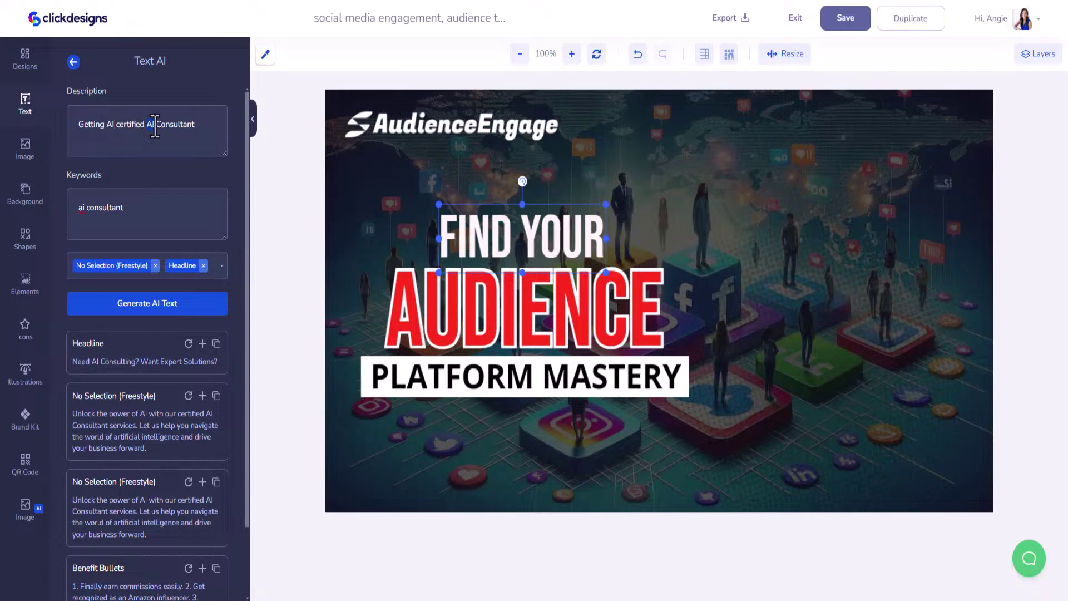
key(BackSpace)
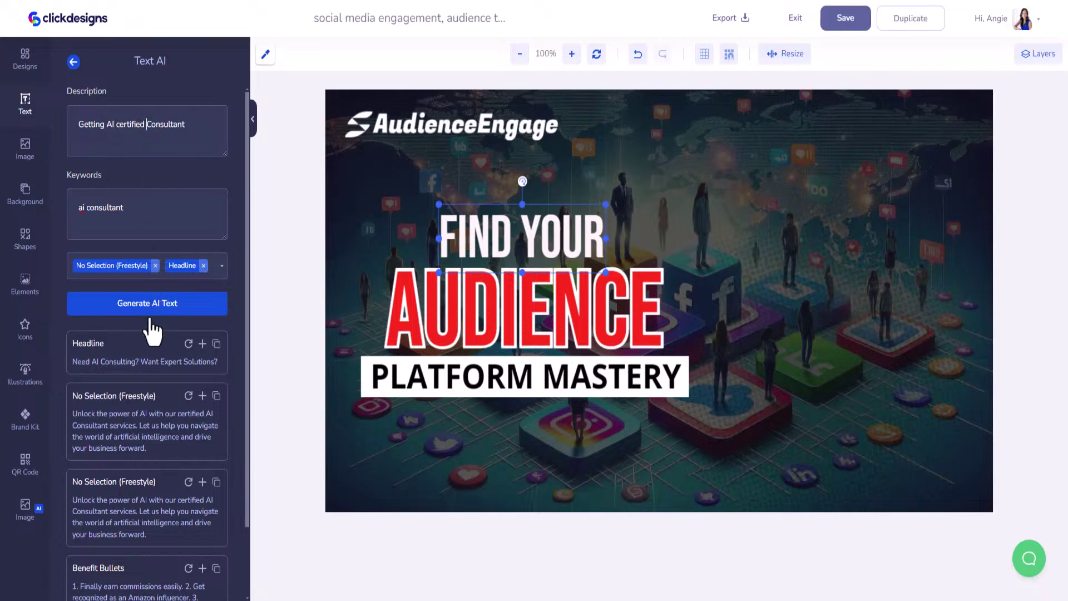
click(147, 308)
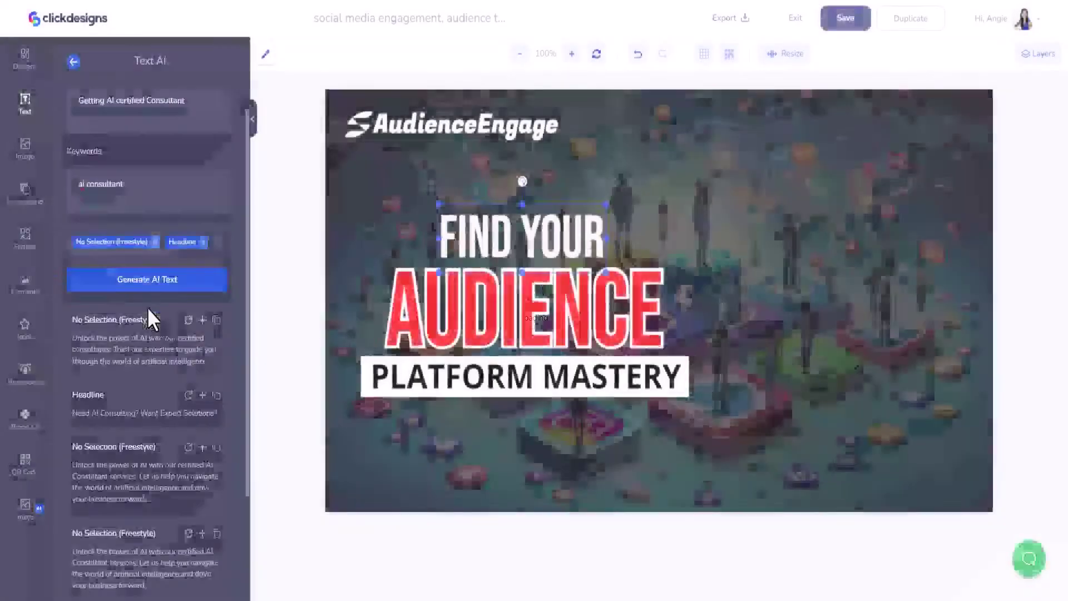
scroll(154, 314, down, 3)
scroll(119, 191, up, 1)
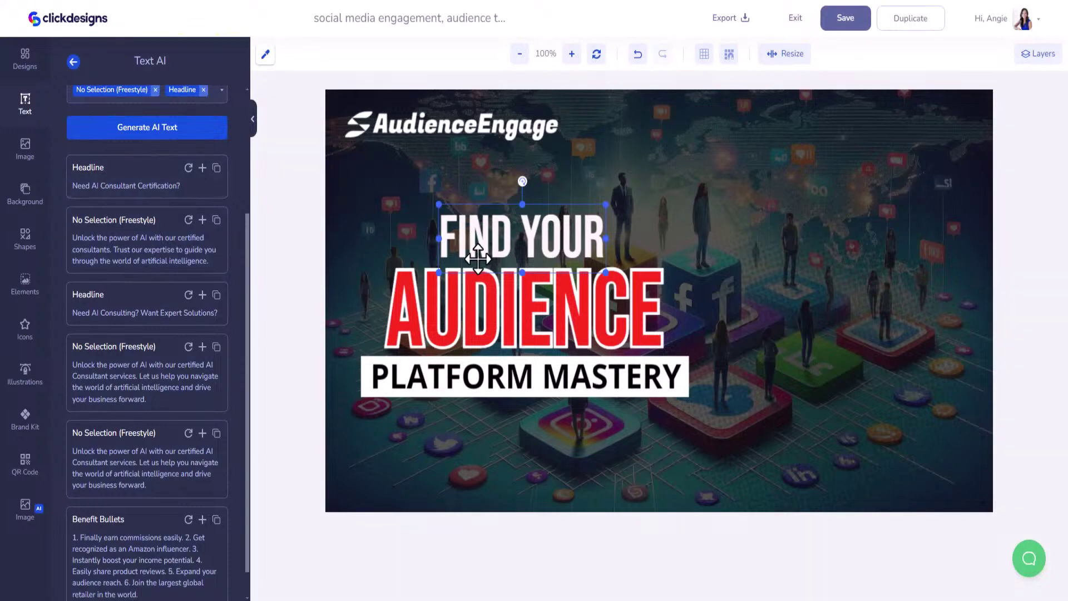
Delete the AudienceEngage logo group from the thumbnail
click(484, 235)
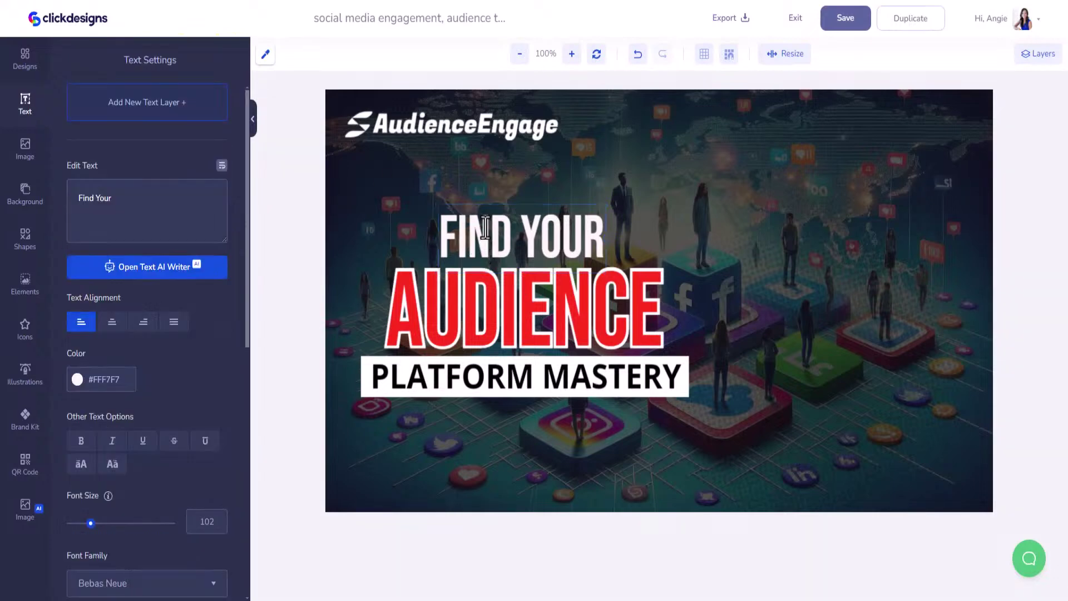
click(435, 136)
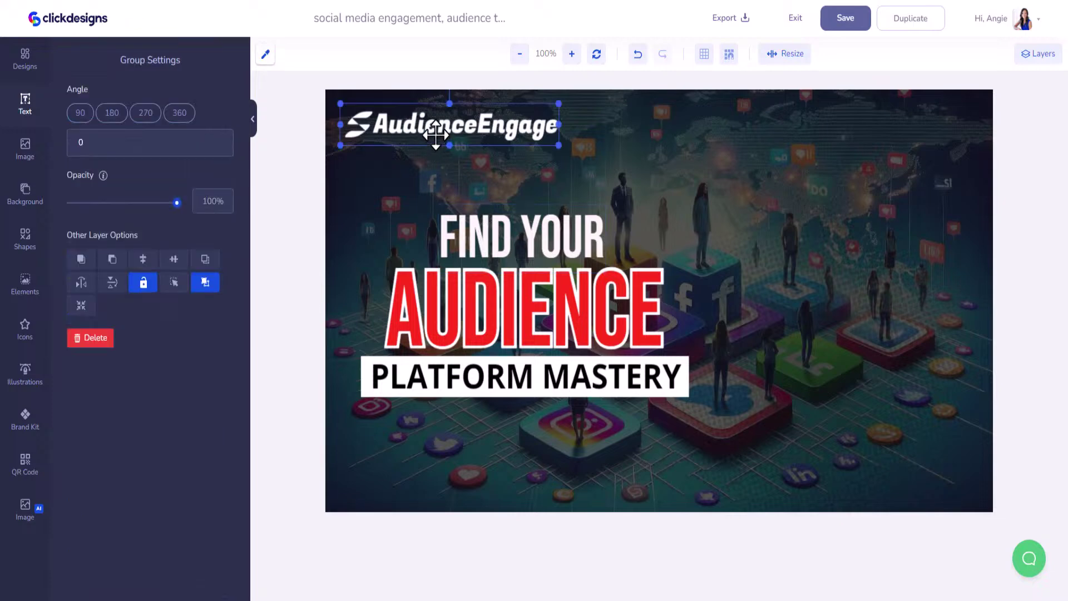
key(Delete)
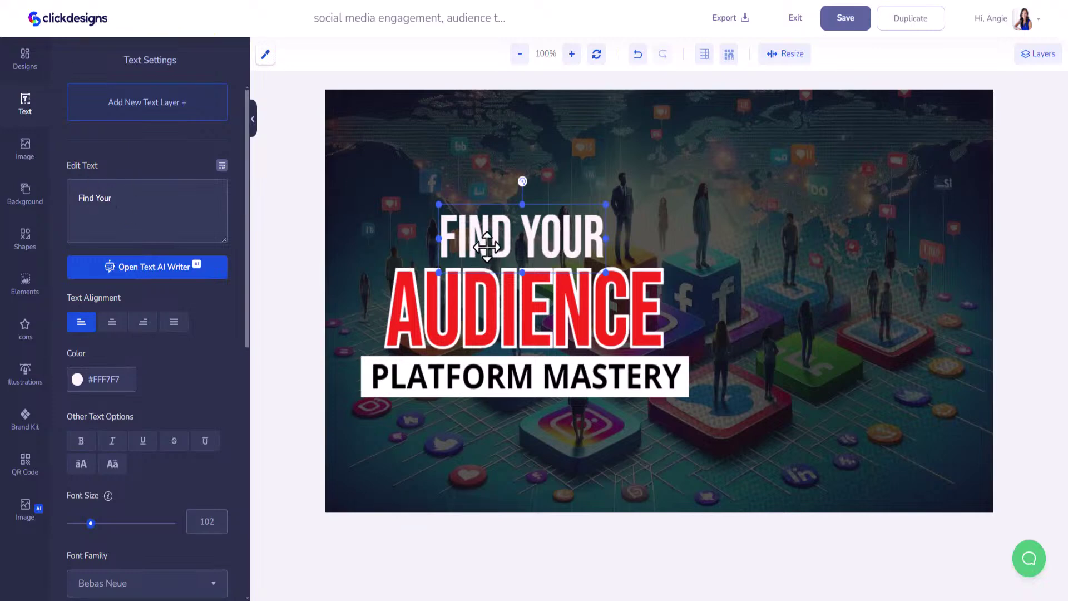
Replace the "Find Your" text with "STEp INTO THE FUTURE" and shift it left so it sits centred above the headline
drag(110, 201, 76, 195)
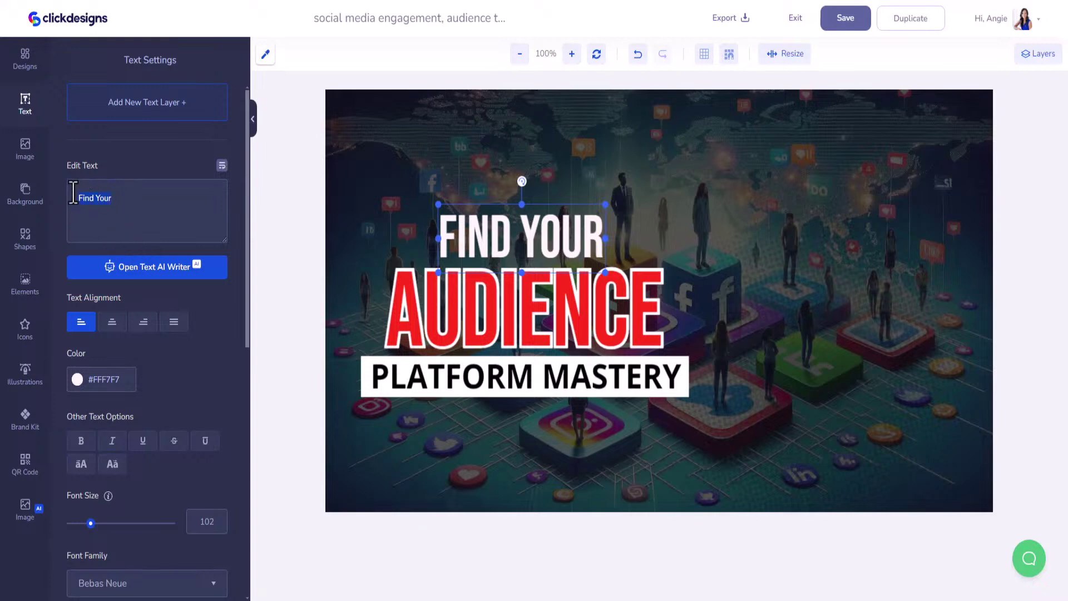
text(STEp)
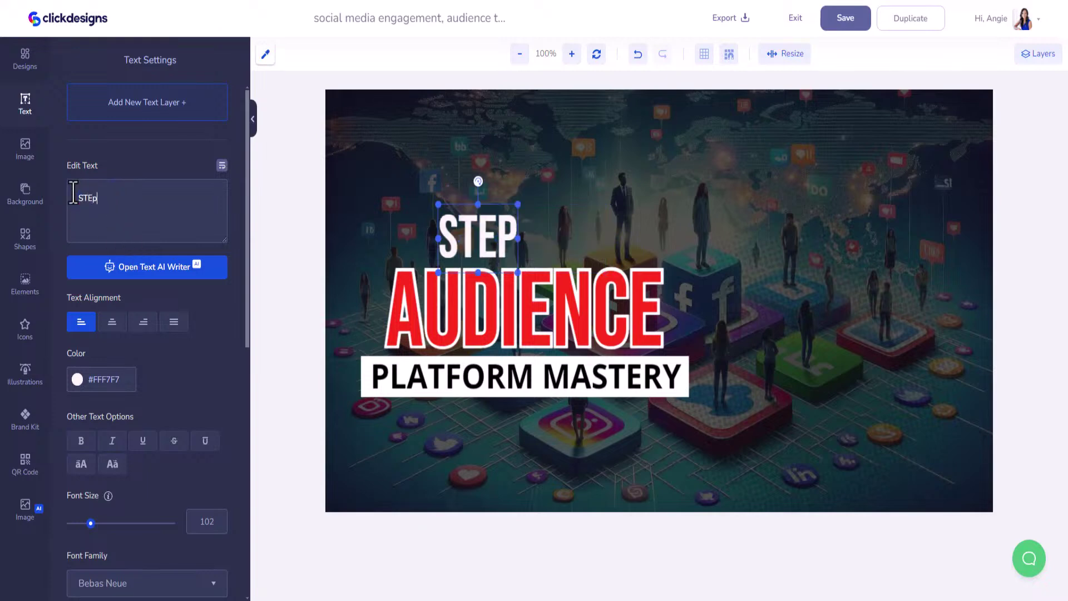
text( INTO THE )
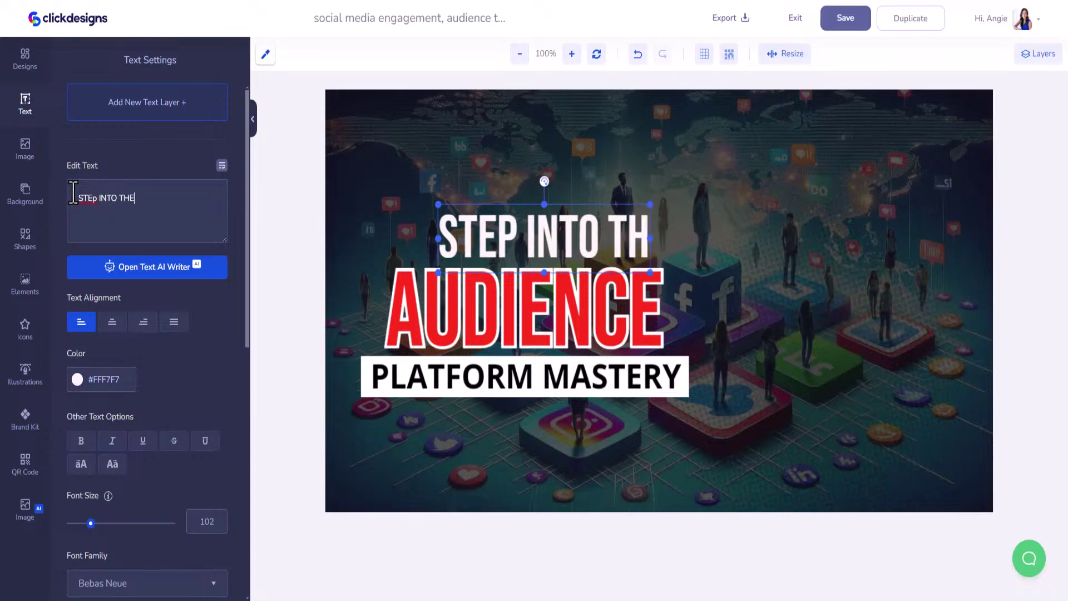
text(FUTURE)
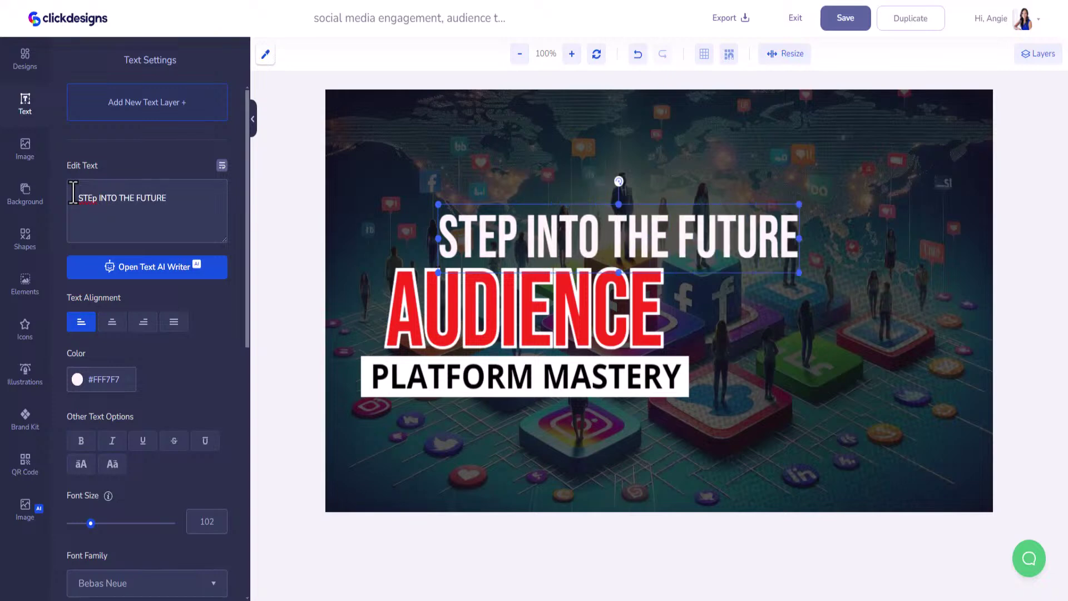
drag(541, 209, 454, 209)
Replace the wording of the red "Audience" text layer with "AI CONSULTANT"
click(487, 338)
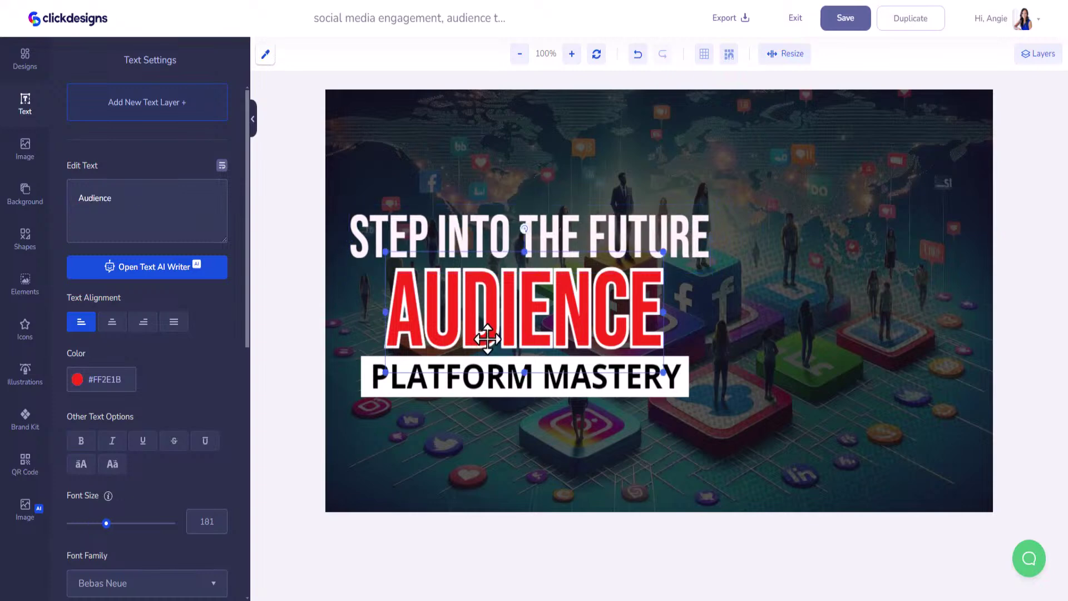
drag(158, 204, 54, 205)
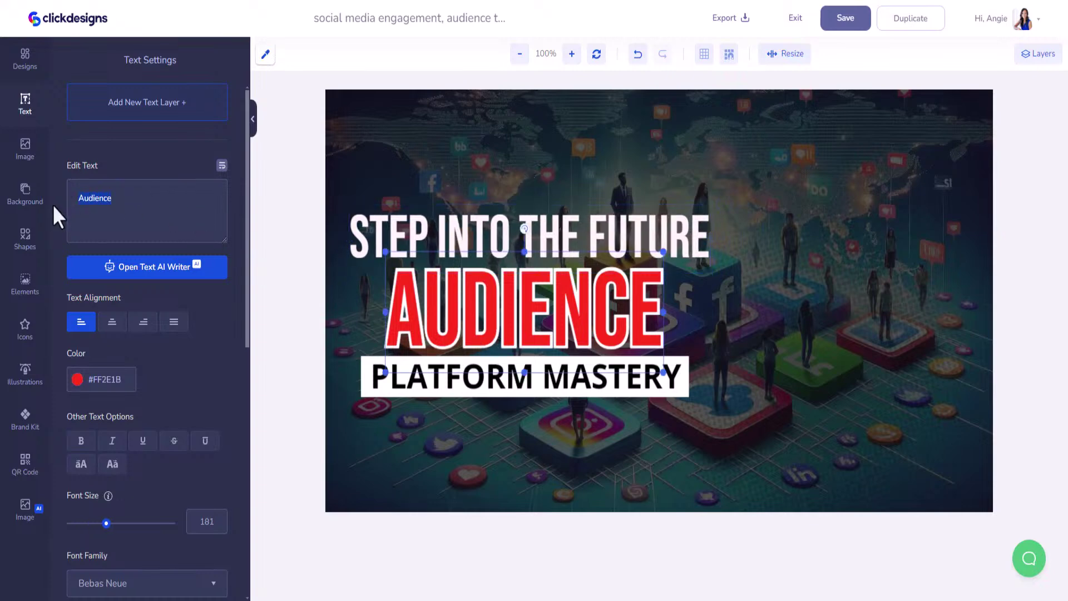
text(AI)
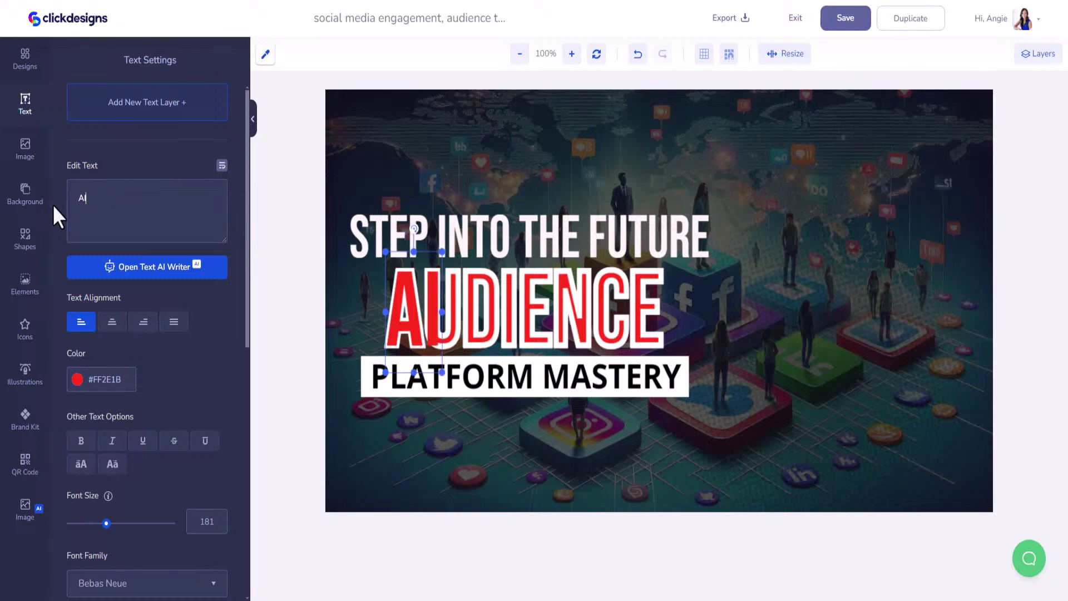
text( C)
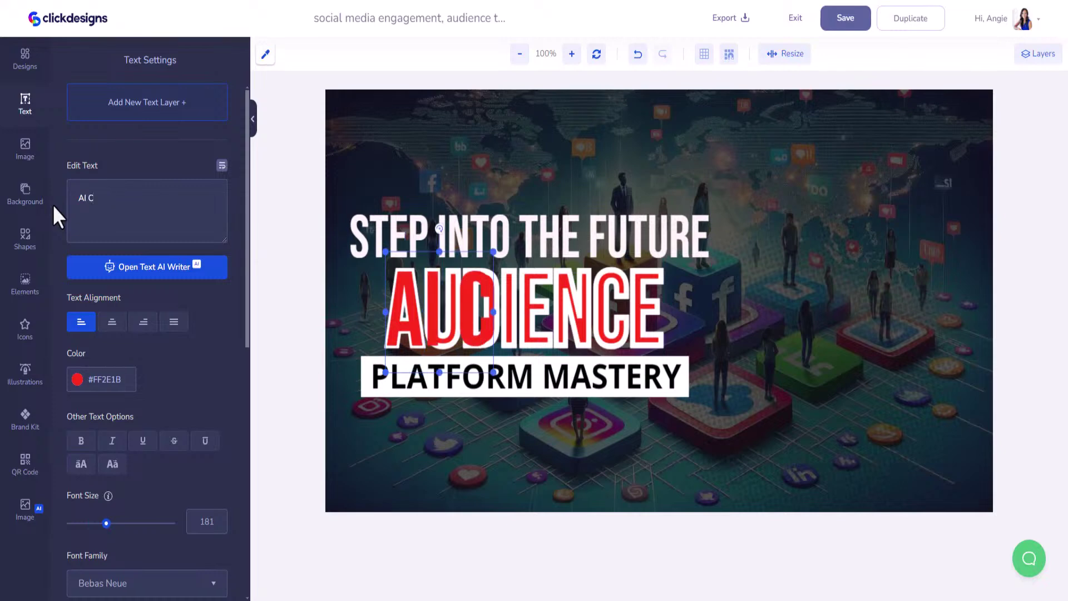
text(C)
key(BackSpace)
key(BackSpace)
text(CON)
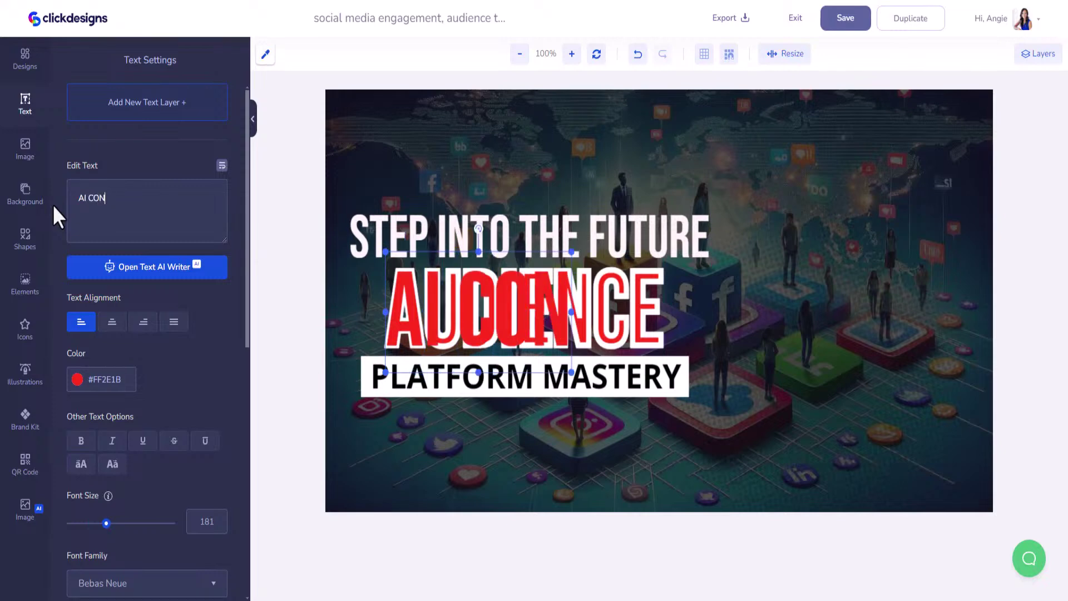
text(SULTANT C)
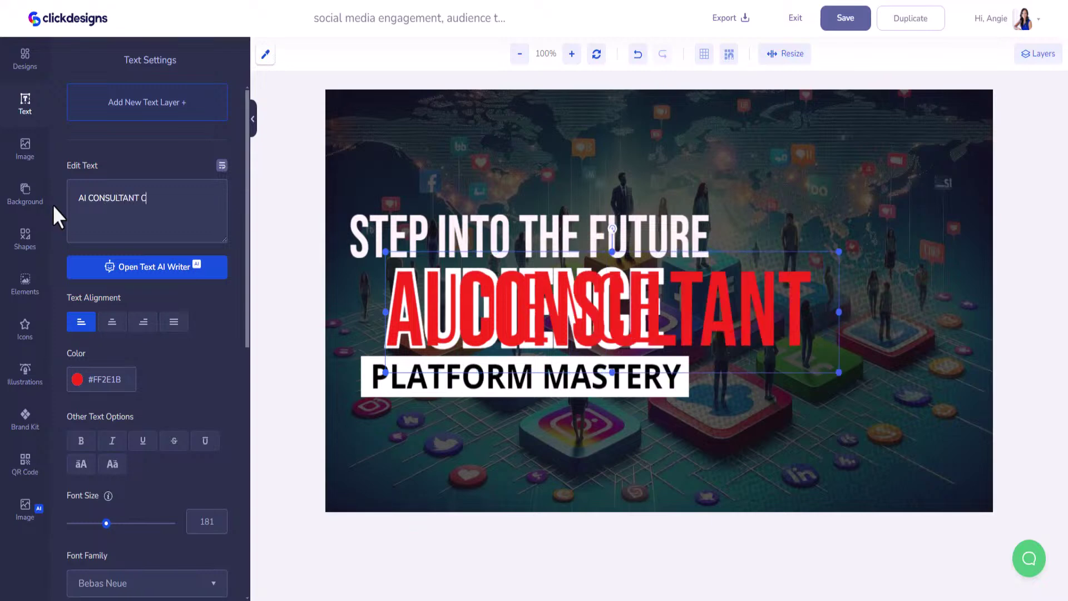
text(ERTIFICATION)
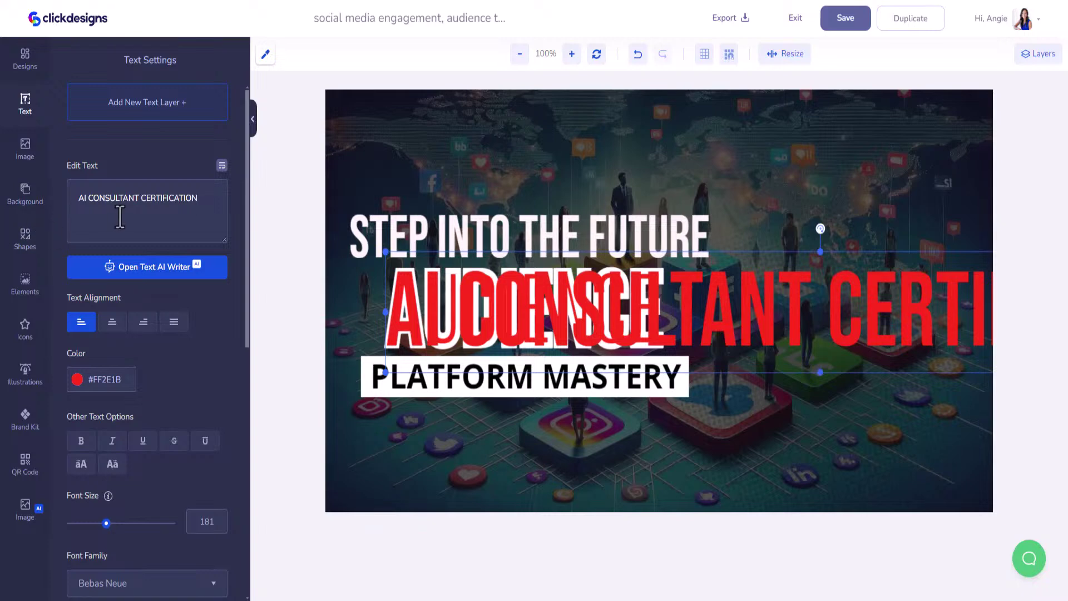
drag(139, 198, 234, 202)
key(BackSpace)
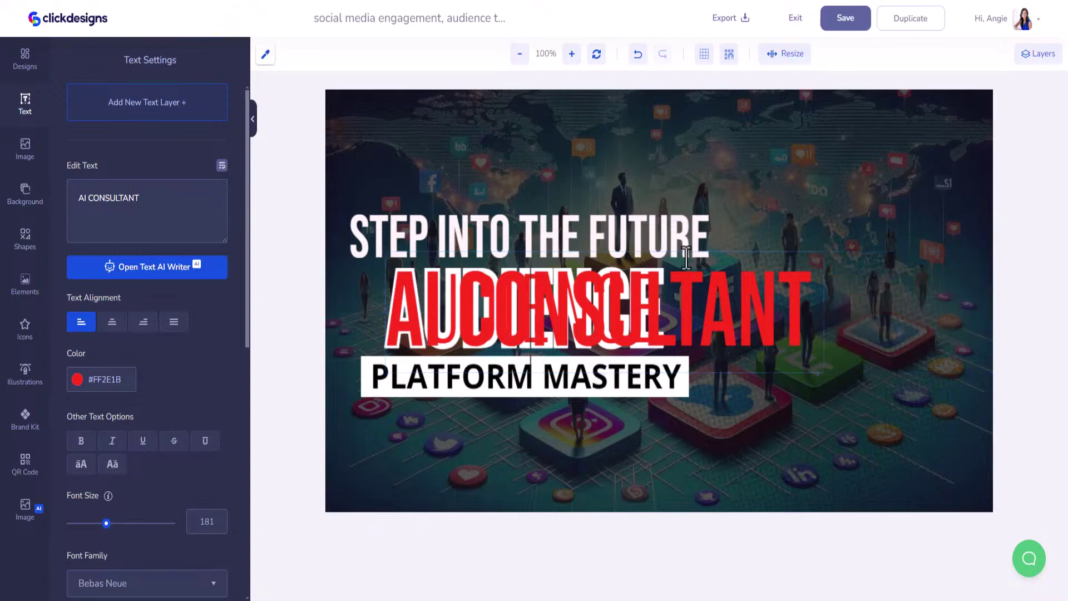
Move the red "AI CONSULTANT" text down and to the right, off the outlined "Audience" layer beneath it
click(695, 229)
click(629, 303)
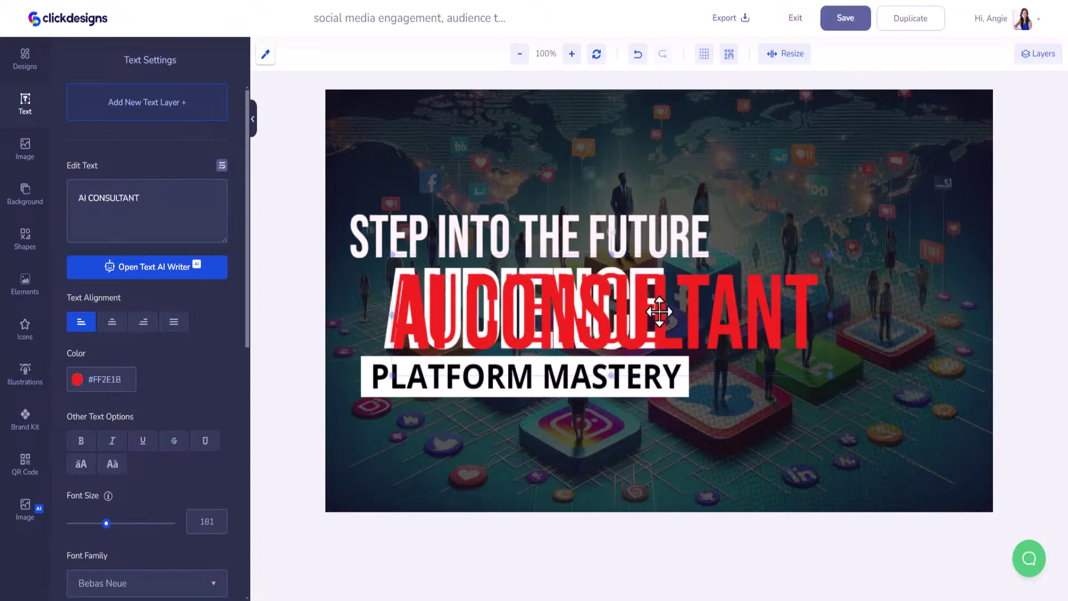
drag(628, 303, 739, 370)
Replace the wording of the white-outlined "Audience" text layer with "AI CONSULTANT"
click(579, 304)
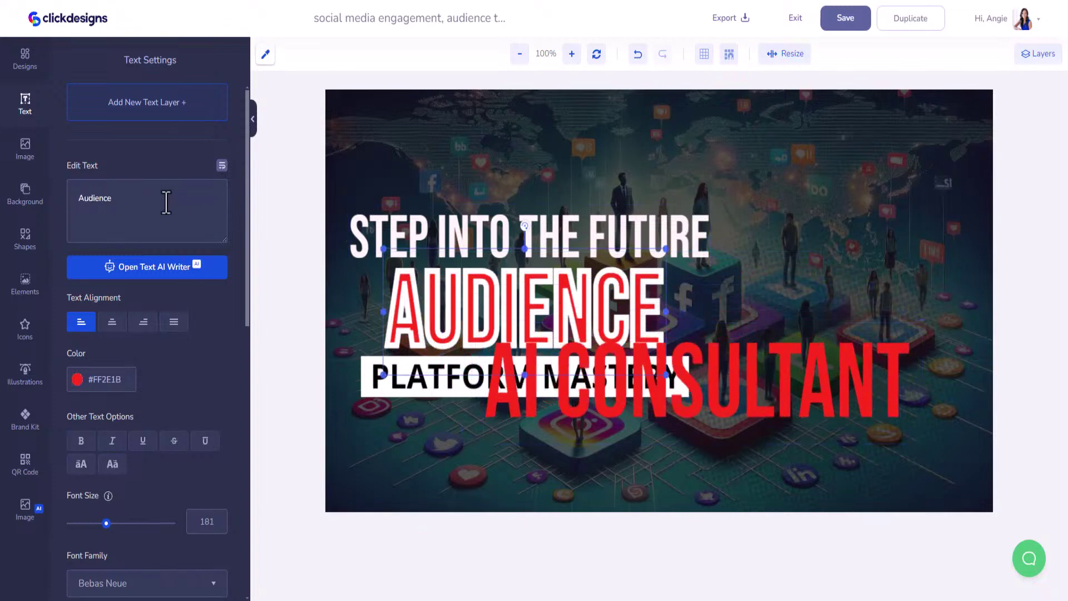
text(AI CON)
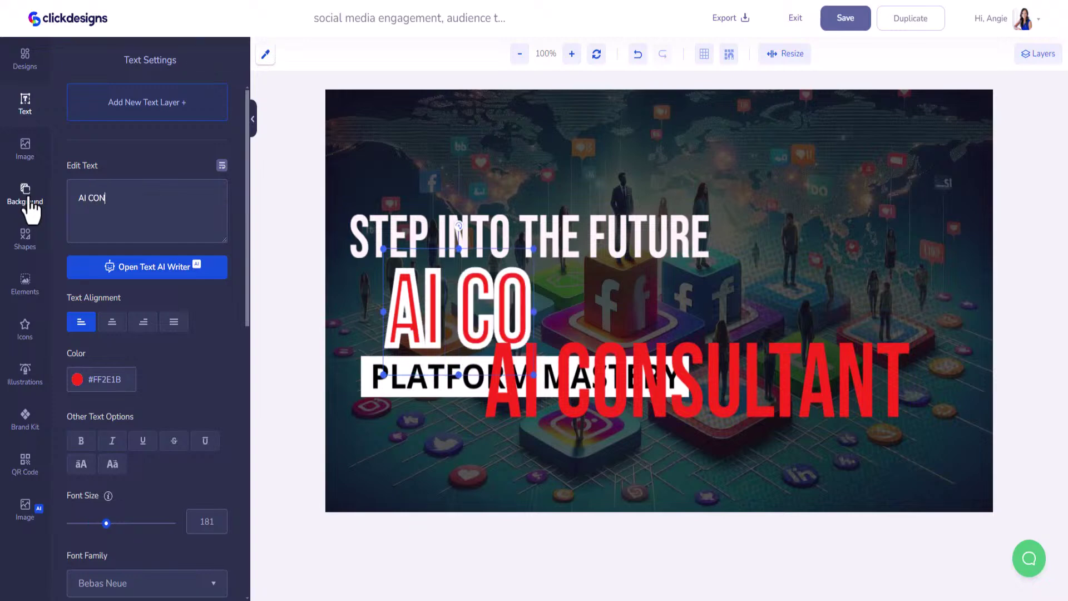
text(SULTANT)
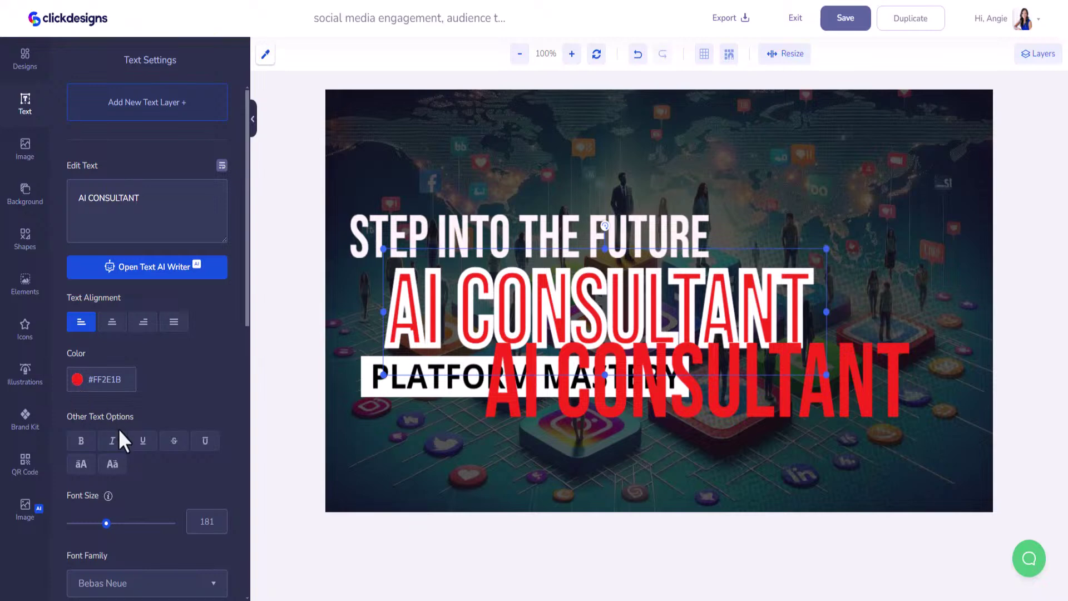
Turn on a linear gradient for the white-outlined "AI CONSULTANT" text and set its first colour to #12D6DF
scroll(117, 439, down, 7)
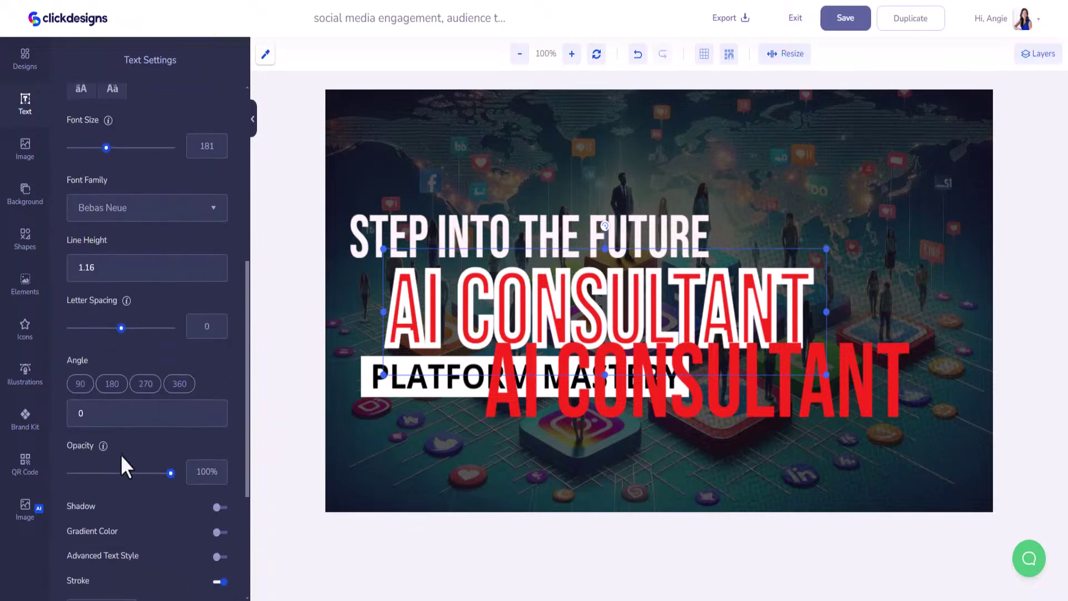
scroll(120, 453, down, 1)
click(218, 471)
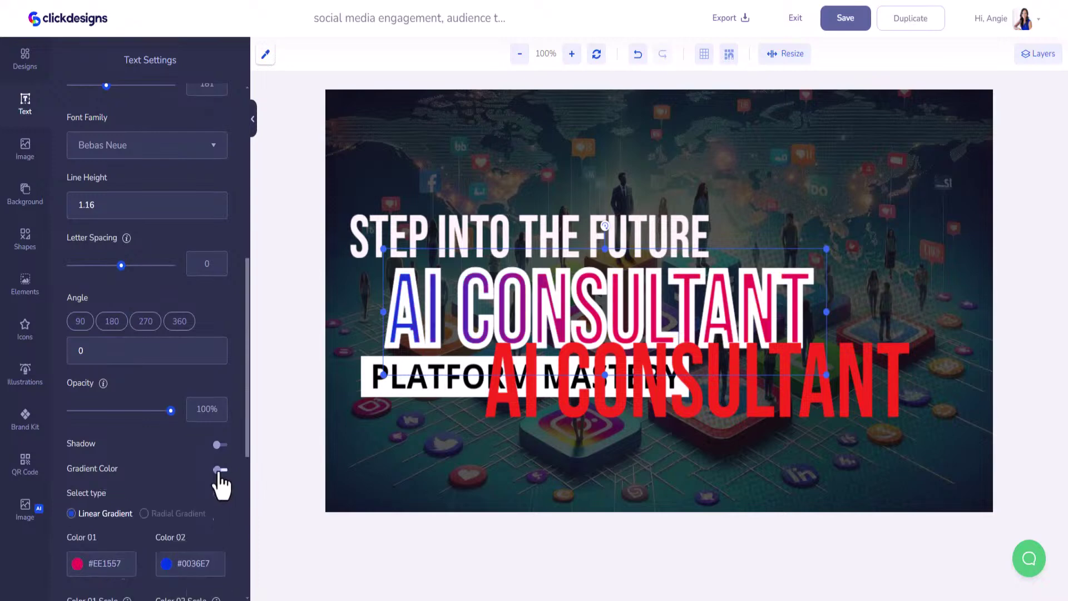
scroll(124, 530, down, 4)
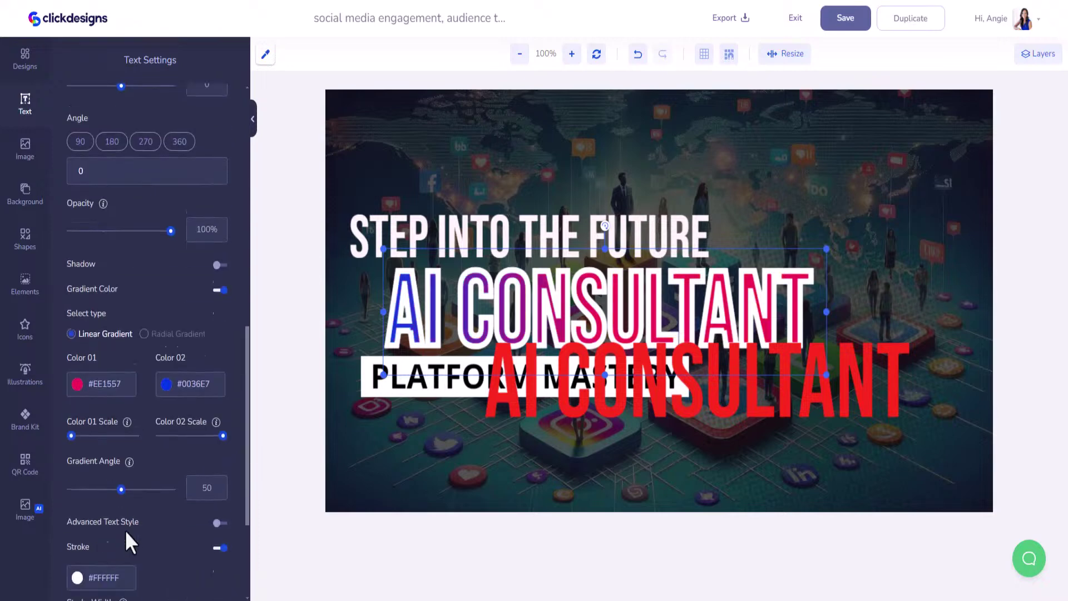
click(101, 383)
text(#12D)
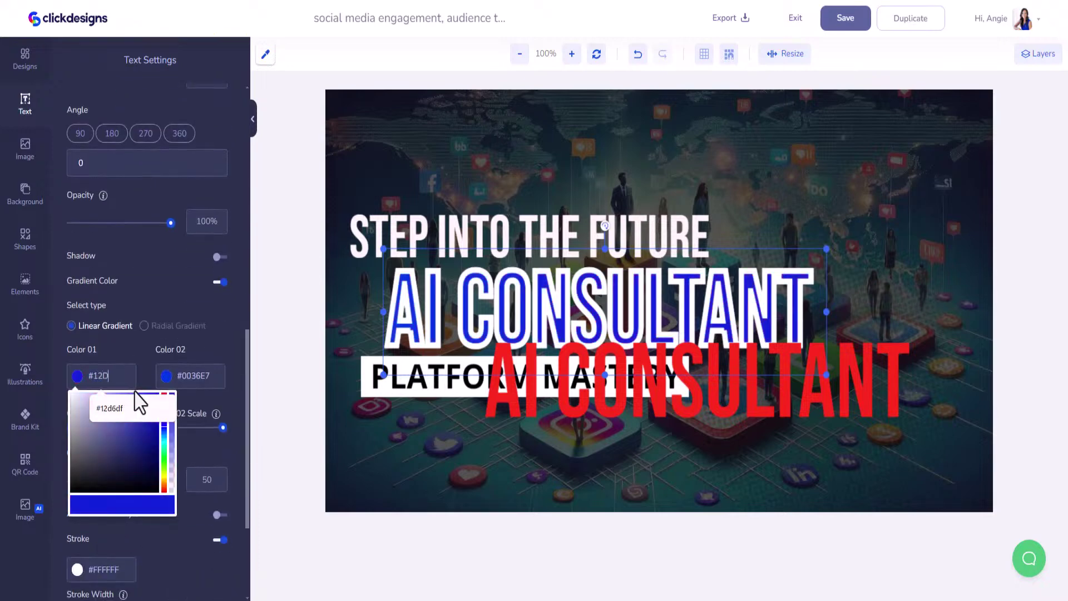
text(6D)
click(136, 396)
Set the second gradient colour of the outlined "AI CONSULTANT" text to #F70FFF
click(206, 379)
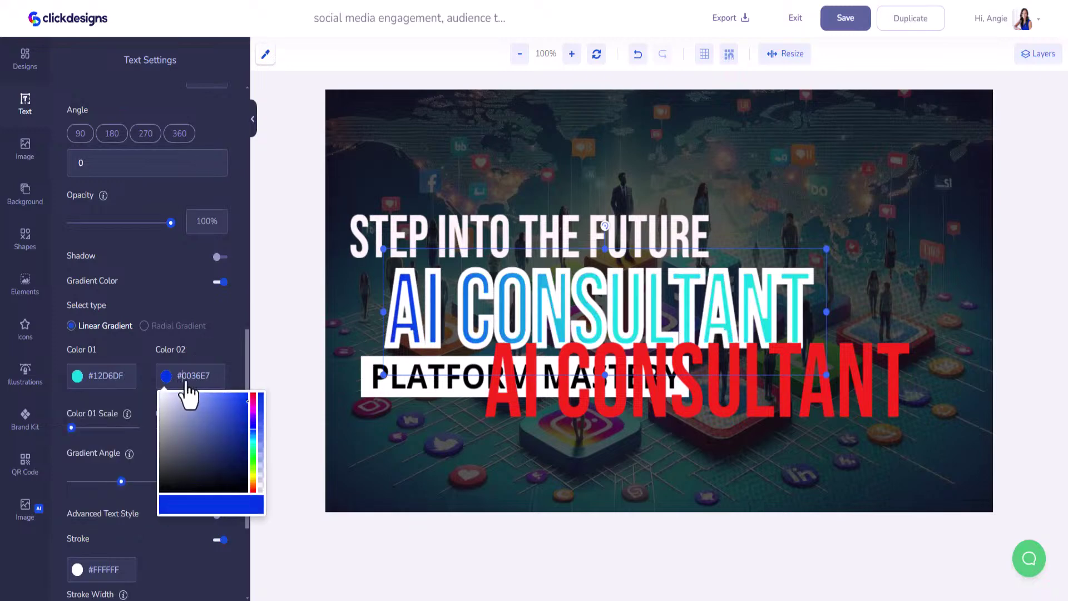
text(#F7)
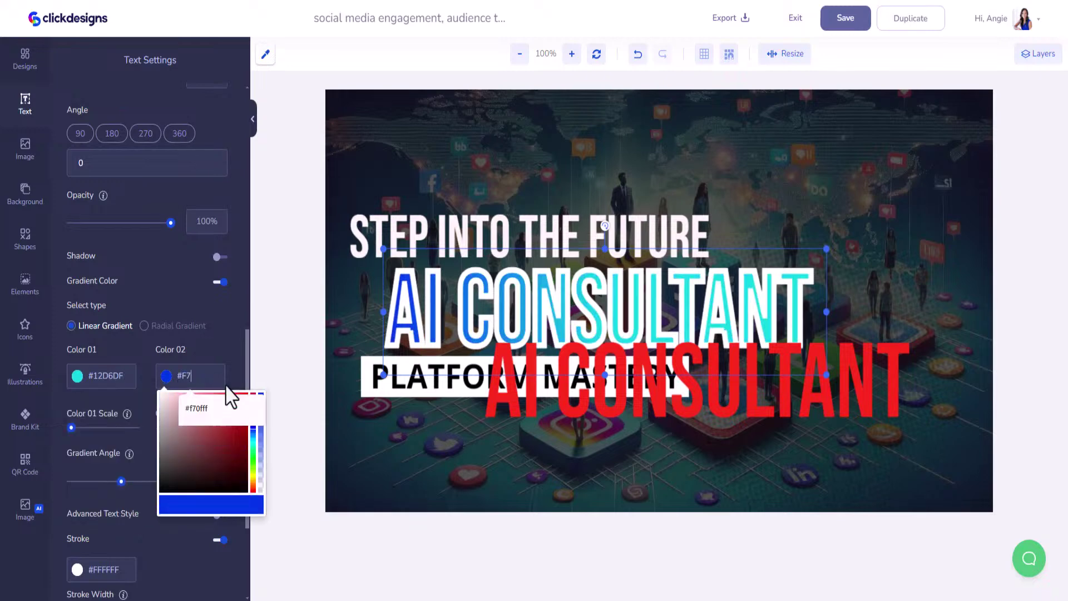
text(0FFF)
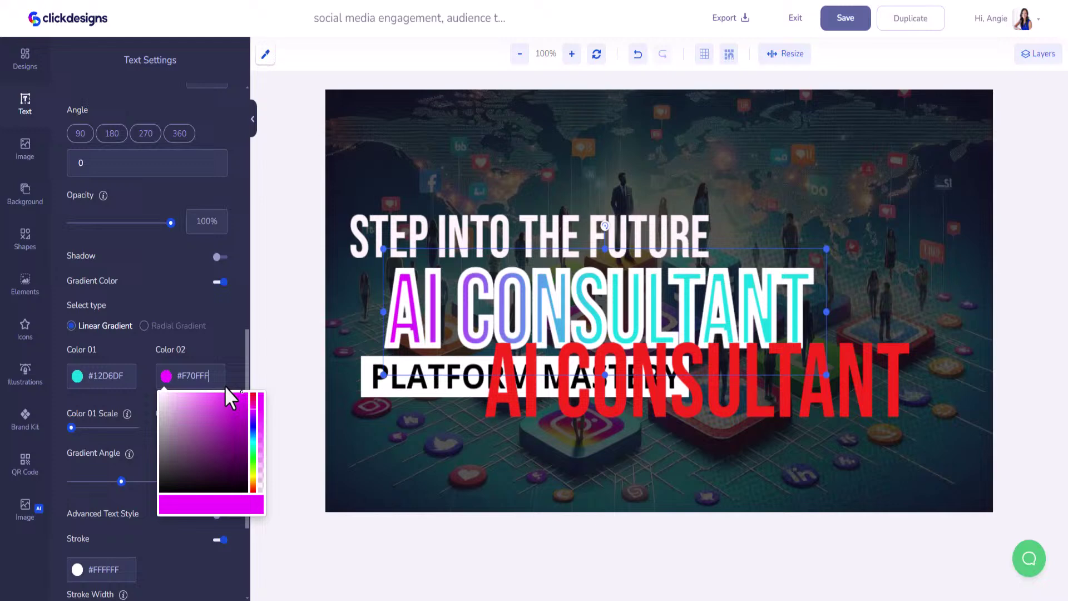
click(231, 343)
Turn on the turquoise-to-magenta gradient for the red "AI CONSULTANT" text and place it exactly over the outlined copy
click(554, 381)
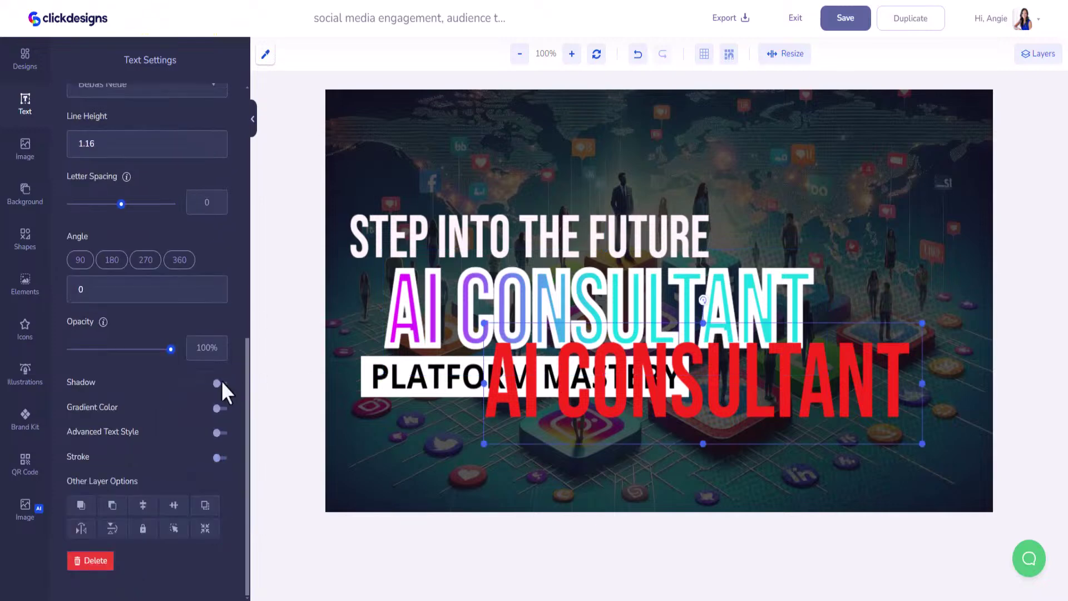
click(219, 407)
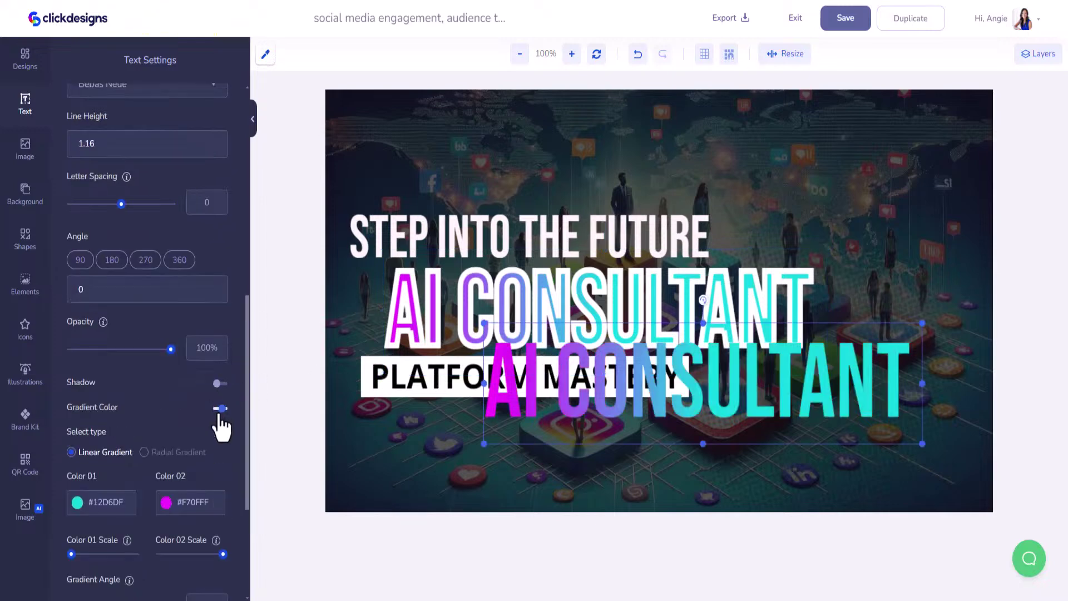
click(93, 505)
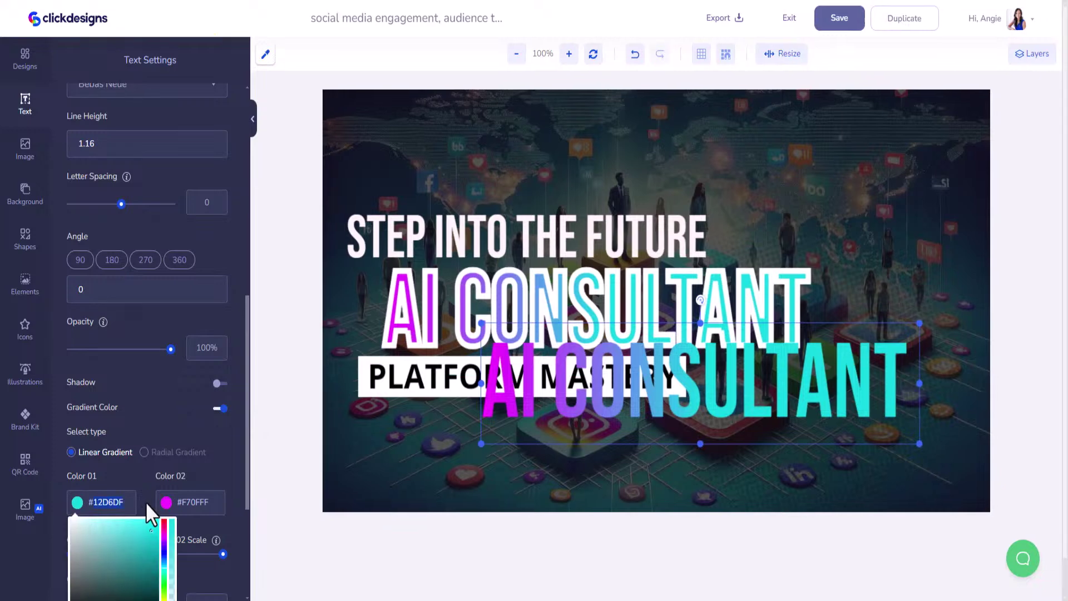
click(587, 383)
drag(587, 384, 488, 315)
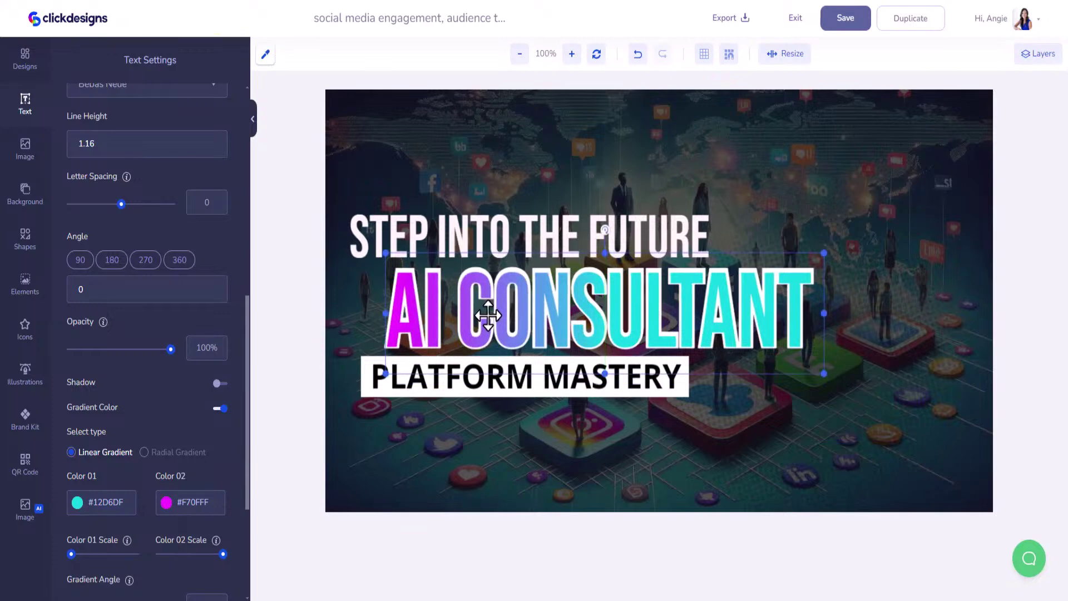
Select the unoutlined gradient "AI CONSULTANT" text together with the background image and shift both slightly left and up
shift+click(380, 300)
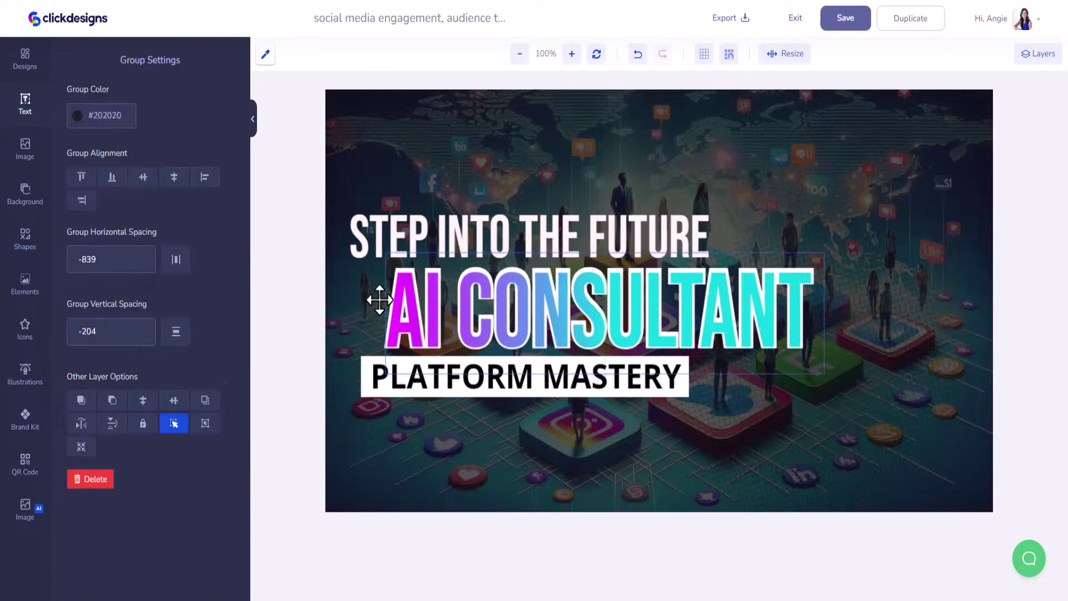
drag(380, 300, 412, 297)
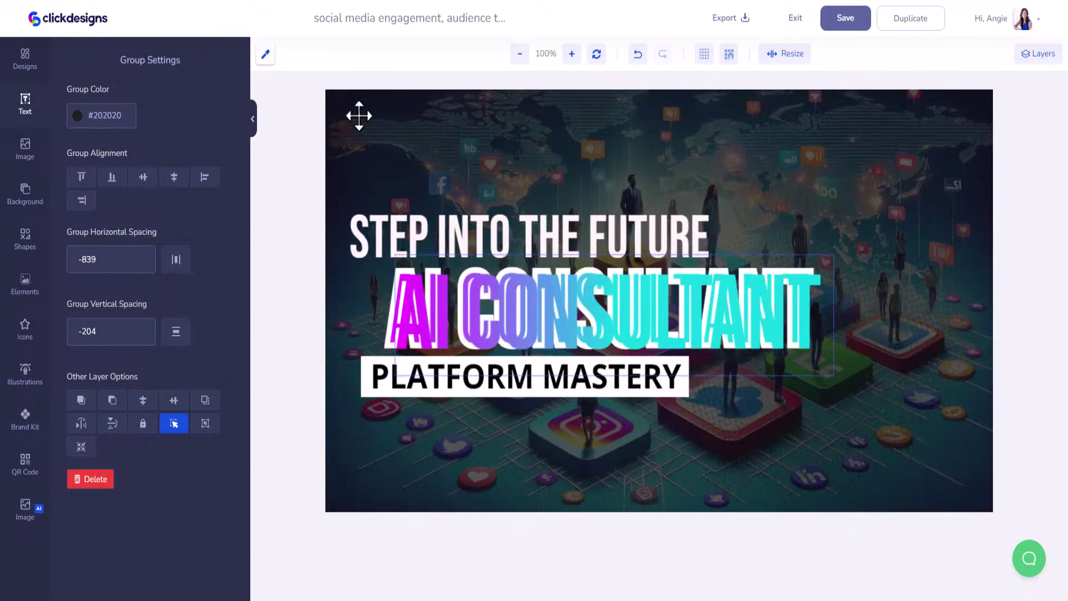
drag(520, 128, 509, 118)
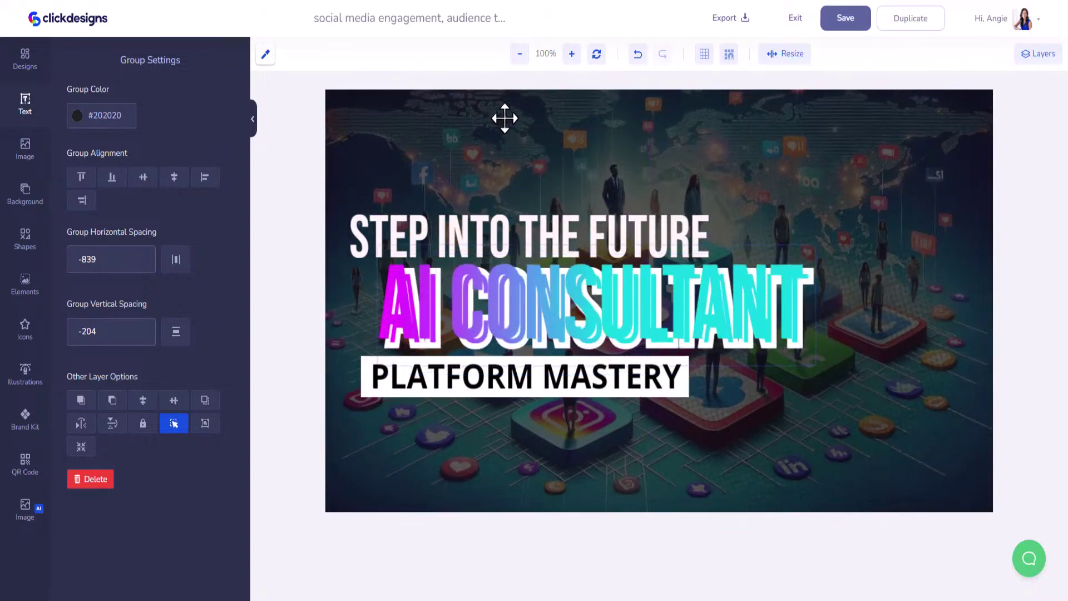
mouse_move(565, 302)
mouse_down()
mouse_move(652, 388)
mouse_move(556, 274)
mouse_move(567, 308)
mouse_move(582, 235)
mouse_move(508, 358)
mouse_move(715, 307)
mouse_move(560, 324)
mouse_move(548, 309)
mouse_move(562, 305)
mouse_up()
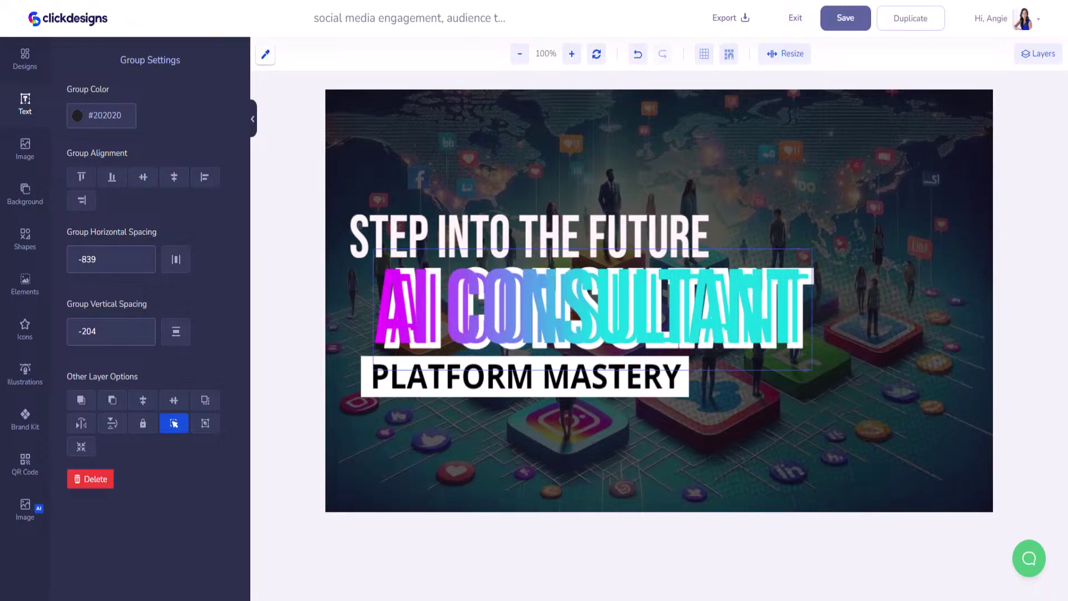
Move the outlined "AI CONSULTANT" text near the thumbnail's left edge and lay the unoutlined gradient copy exactly over it
click(806, 355)
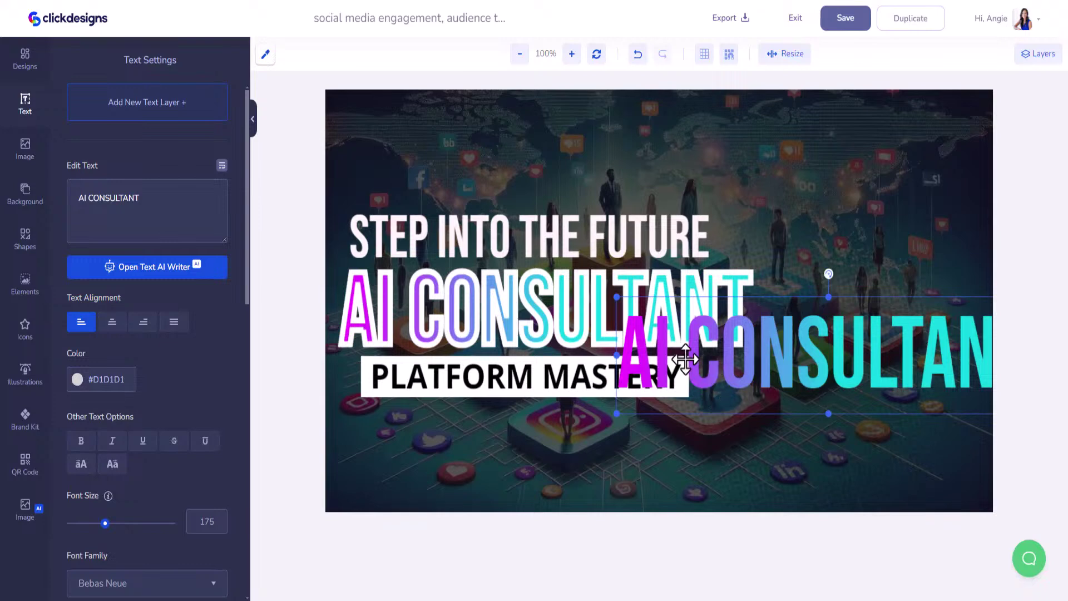
drag(681, 355, 432, 317)
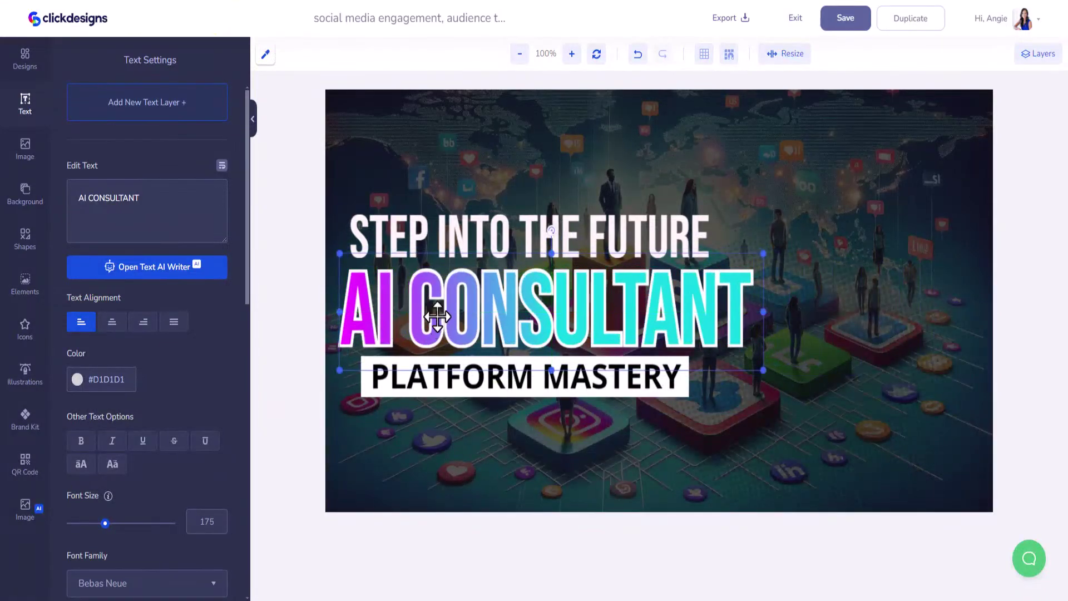
Align "STEp INTO THE FUTURE" with the left edge of "AI CONSULTANT" and enlarge it to font size 117 to match its width
click(492, 243)
click(478, 269)
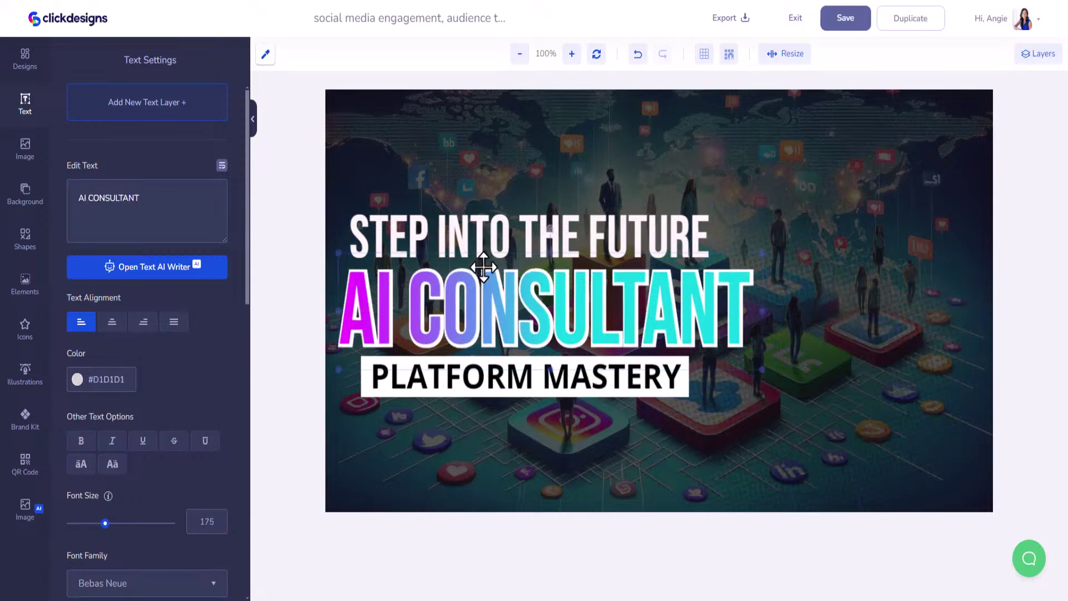
drag(474, 274, 477, 281)
drag(477, 227, 468, 230)
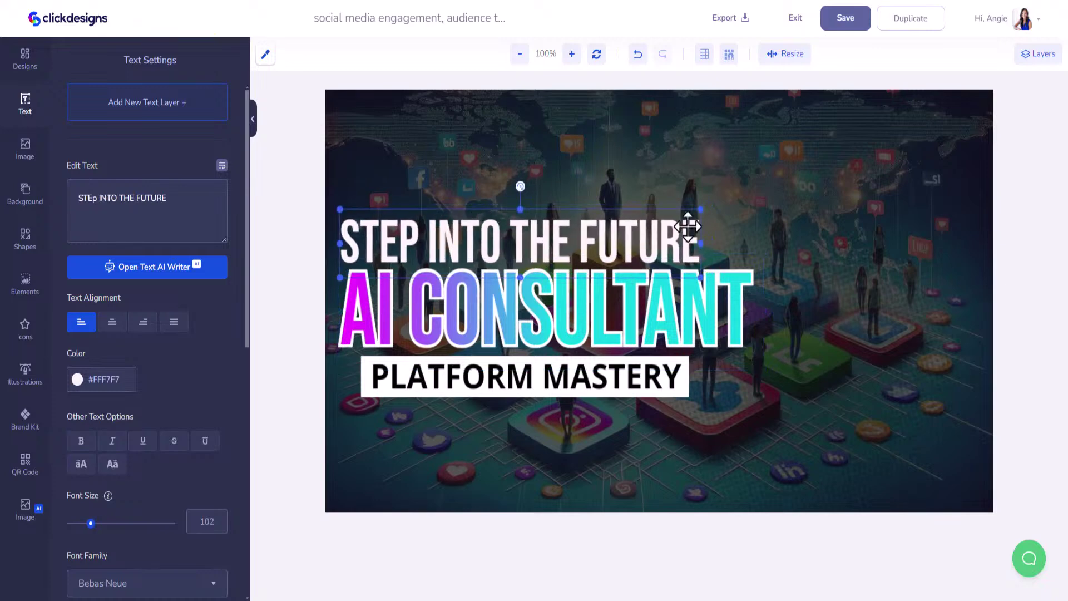
drag(701, 207, 758, 207)
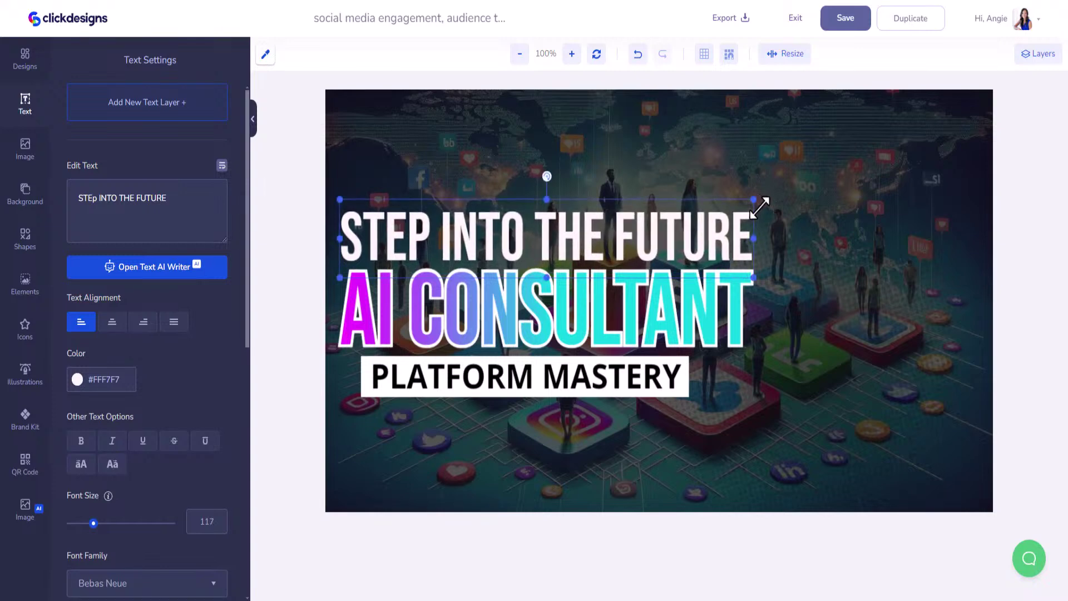
Replace the "PLATFORM MASTERY" text with "CERTIFICATION"
click(470, 372)
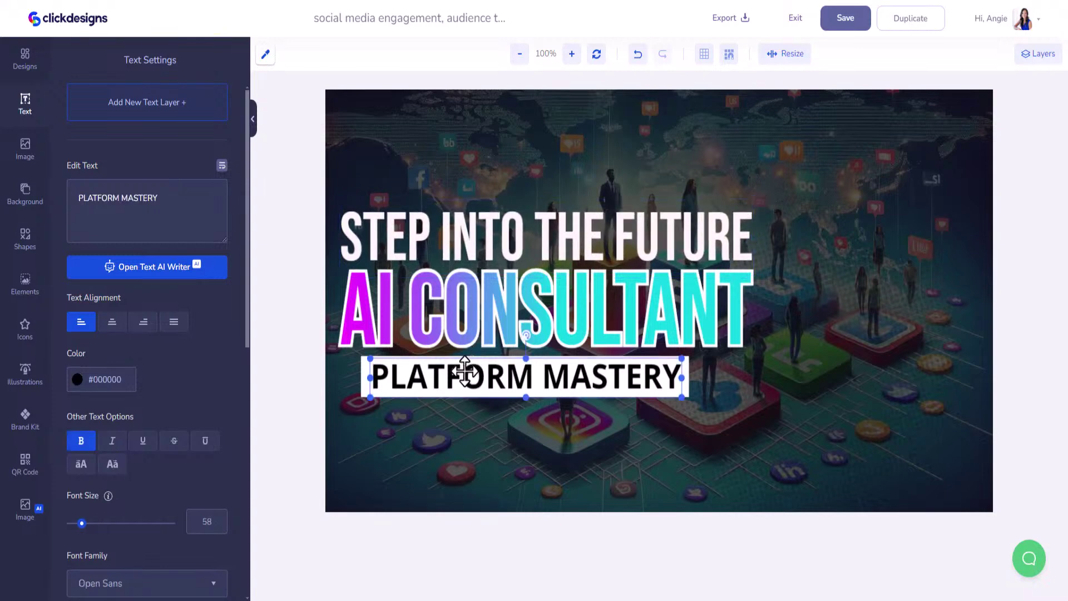
triple_click(171, 191)
text(CERTIFICATIO)
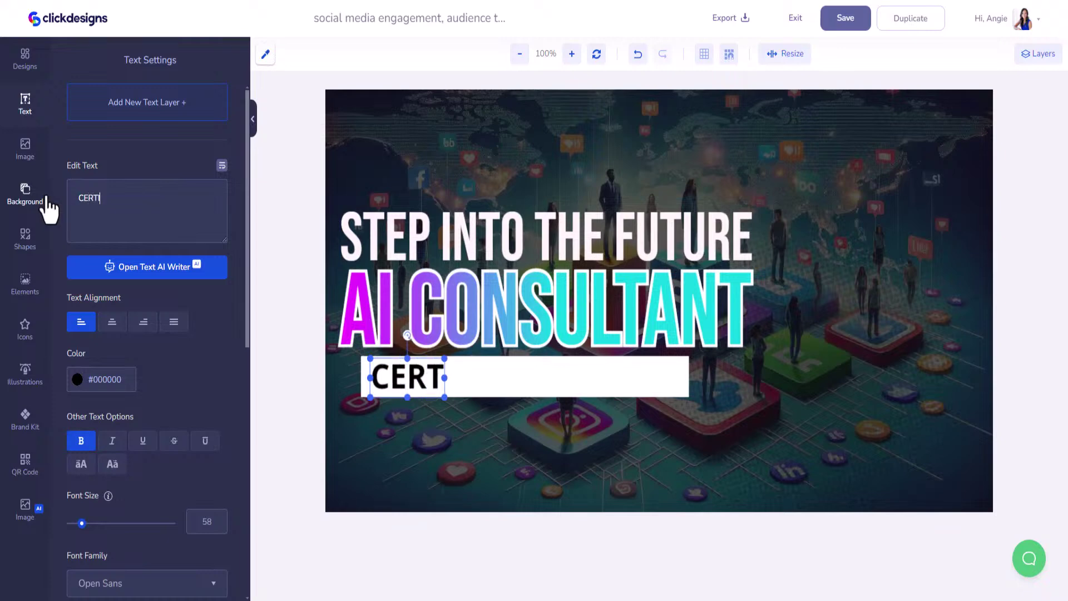
text(N)
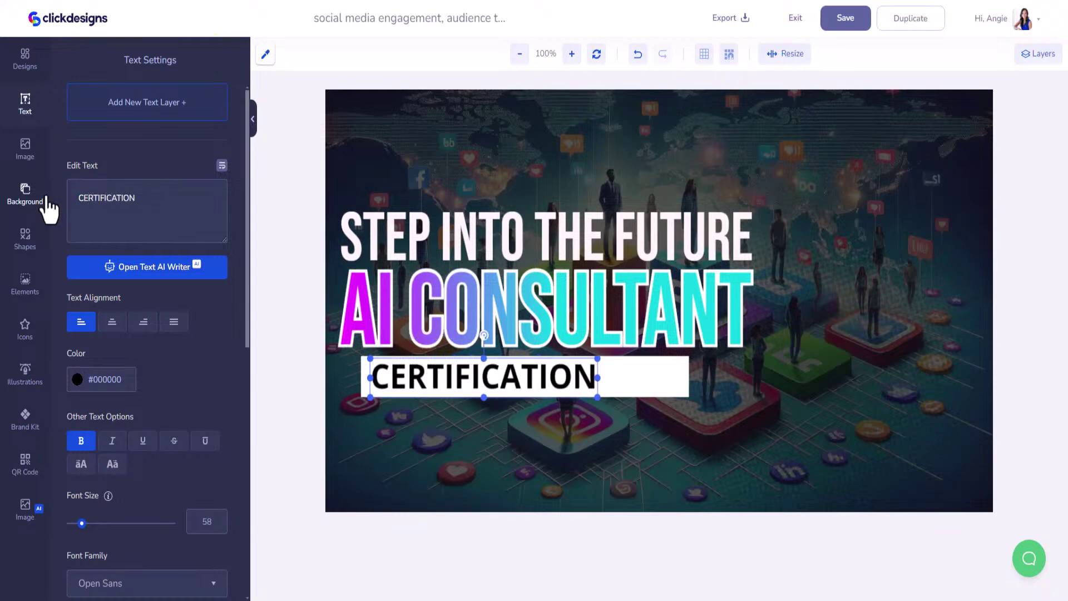
Align the white bar with the headline's left edge, widen it to the headline's width and trim its height slightly
drag(622, 375, 607, 375)
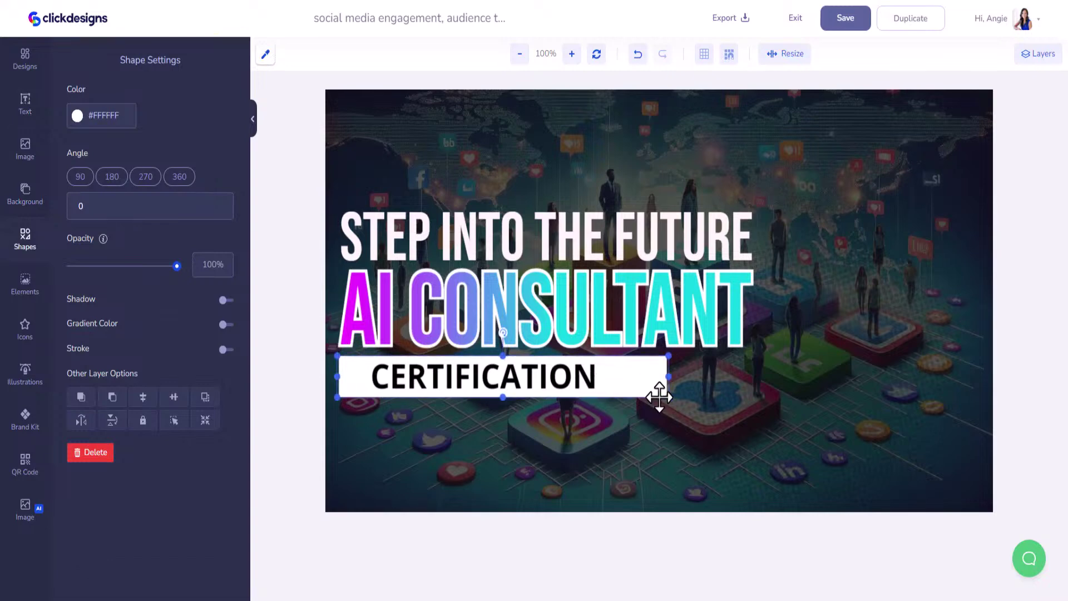
drag(669, 398, 762, 401)
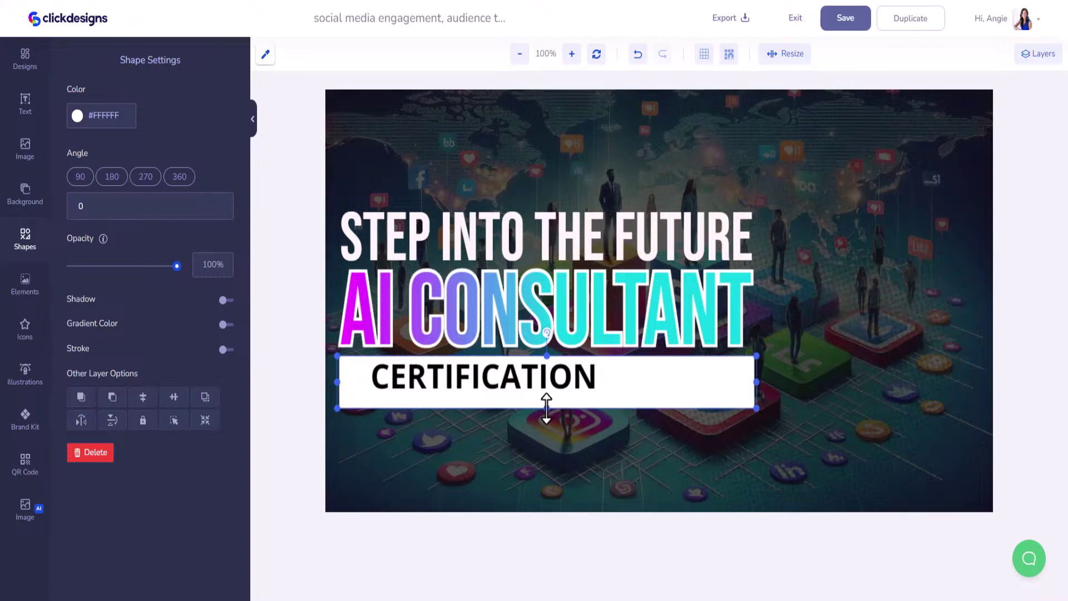
drag(545, 405, 548, 398)
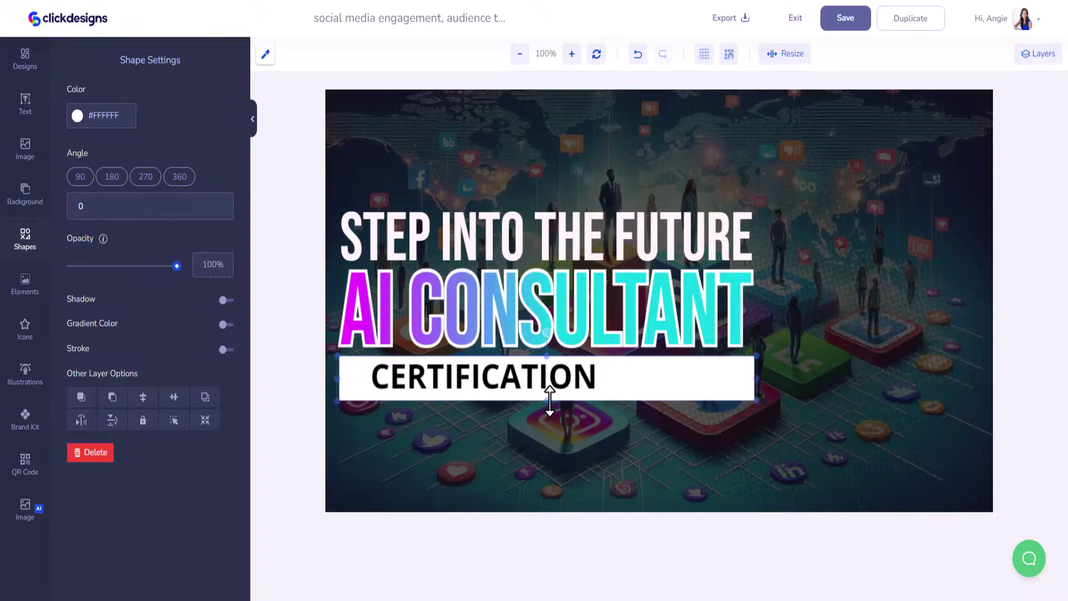
Colour the "CERTIFICATION" text with the turquoise MarketersFM colour from the Driven To Profit brand kit
click(525, 379)
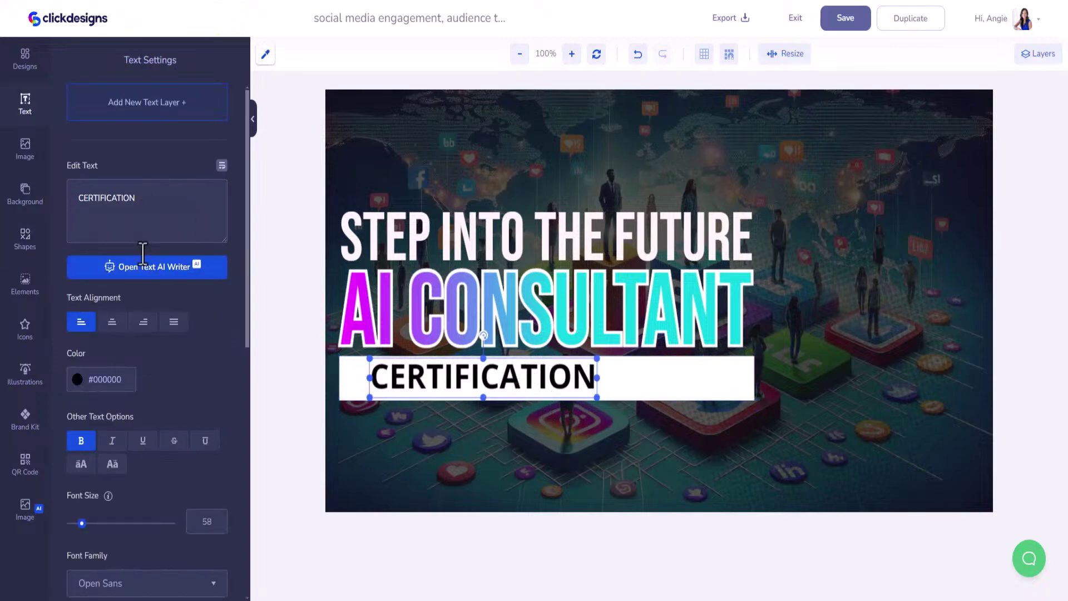
click(78, 379)
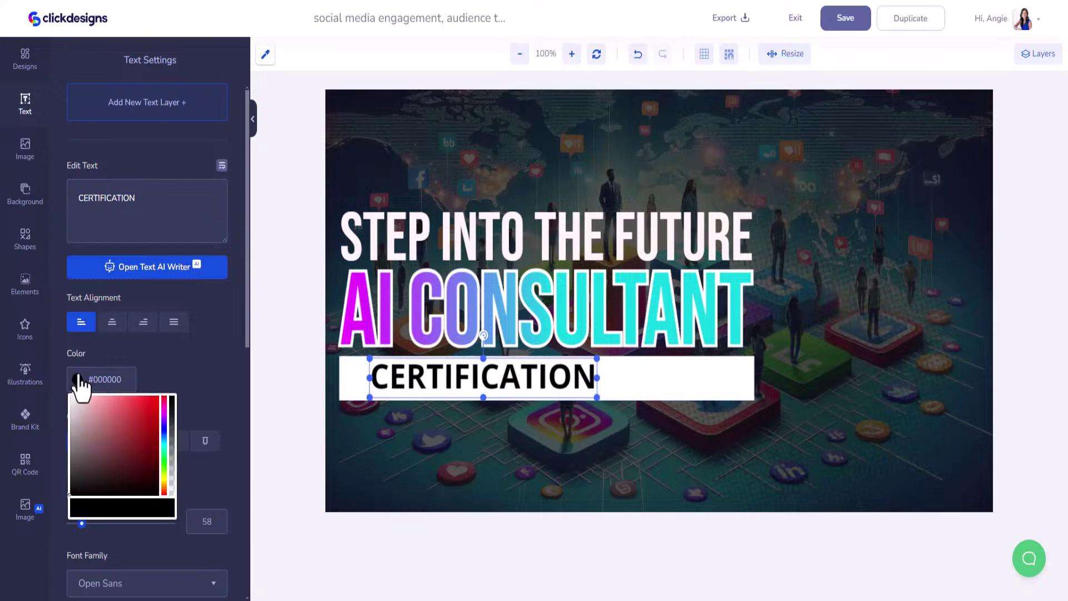
click(25, 418)
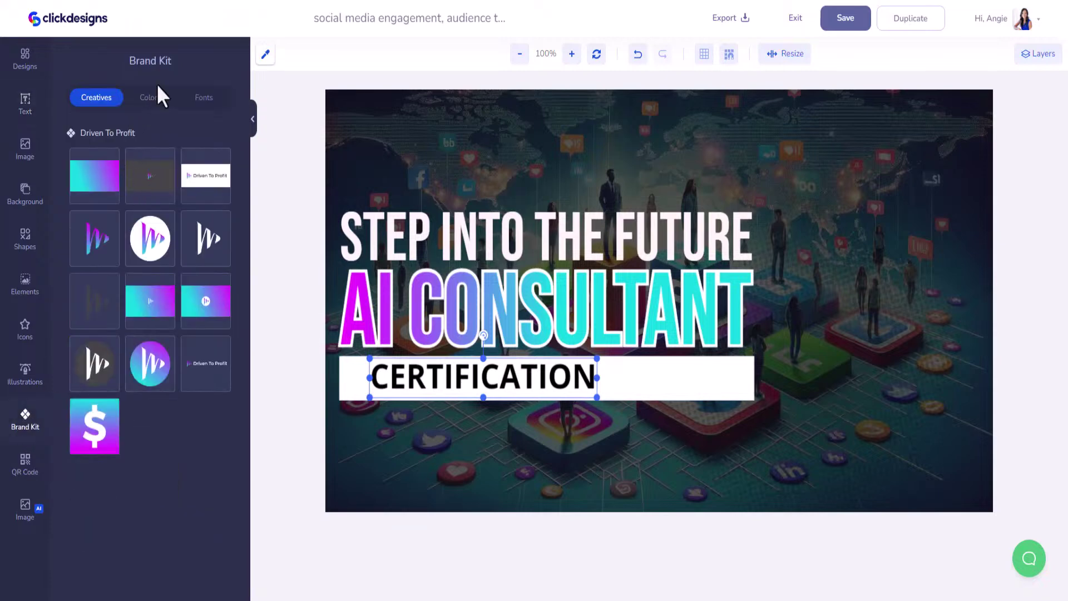
click(153, 96)
click(79, 176)
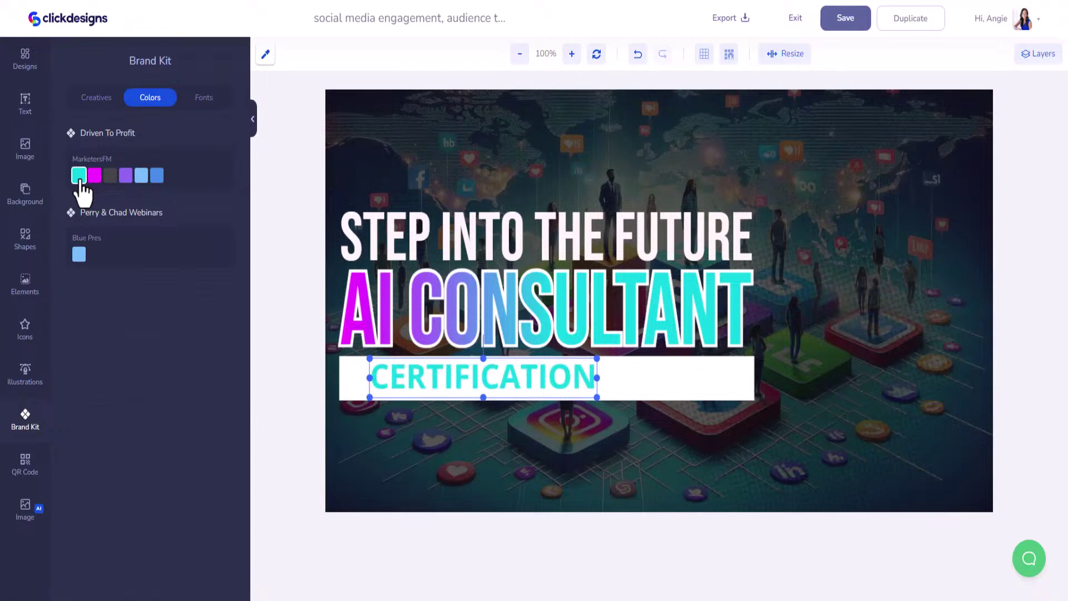
Enlarge the "CERTIFICATION" text in both directions until it spans the full width of the white bar
click(567, 376)
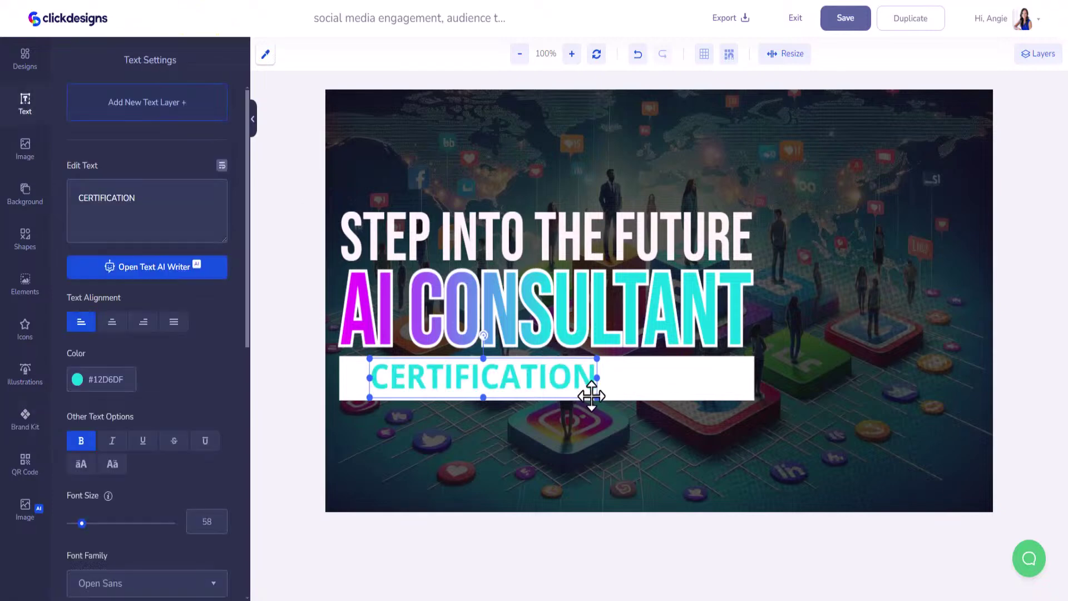
drag(595, 397, 736, 439)
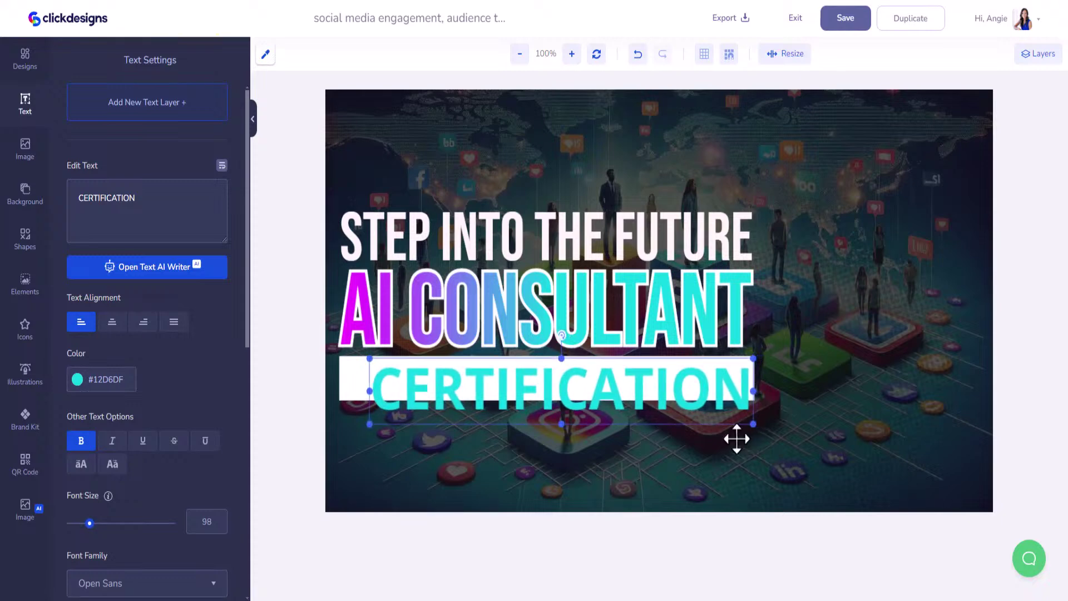
drag(368, 422, 339, 426)
Extend the white bar downward to the height of the "CERTIFICATION" text and position the text squarely over the bar
click(340, 368)
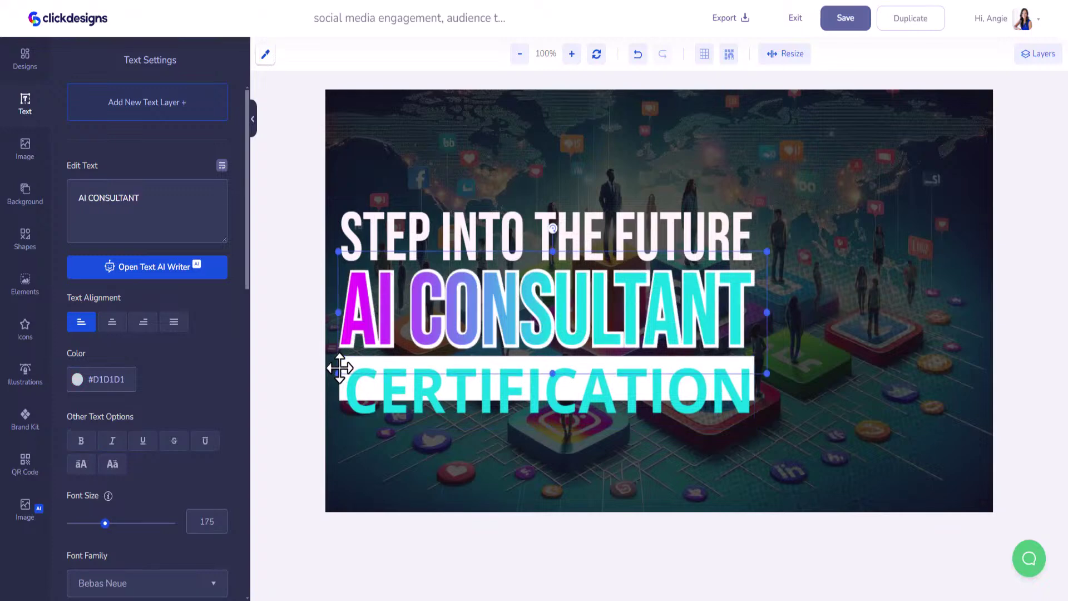
drag(433, 389, 601, 421)
click(572, 322)
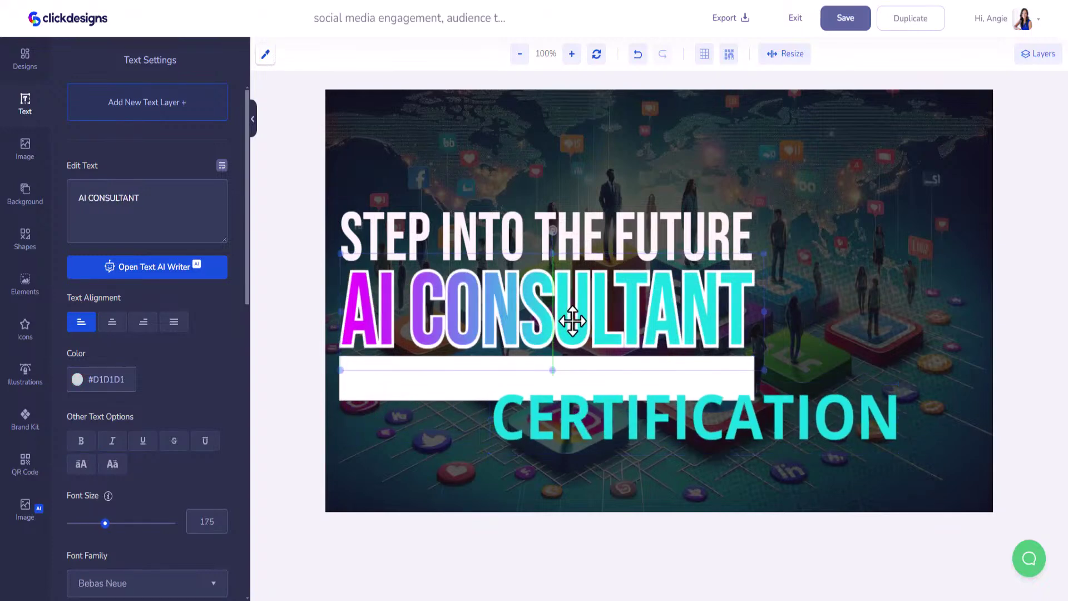
click(466, 387)
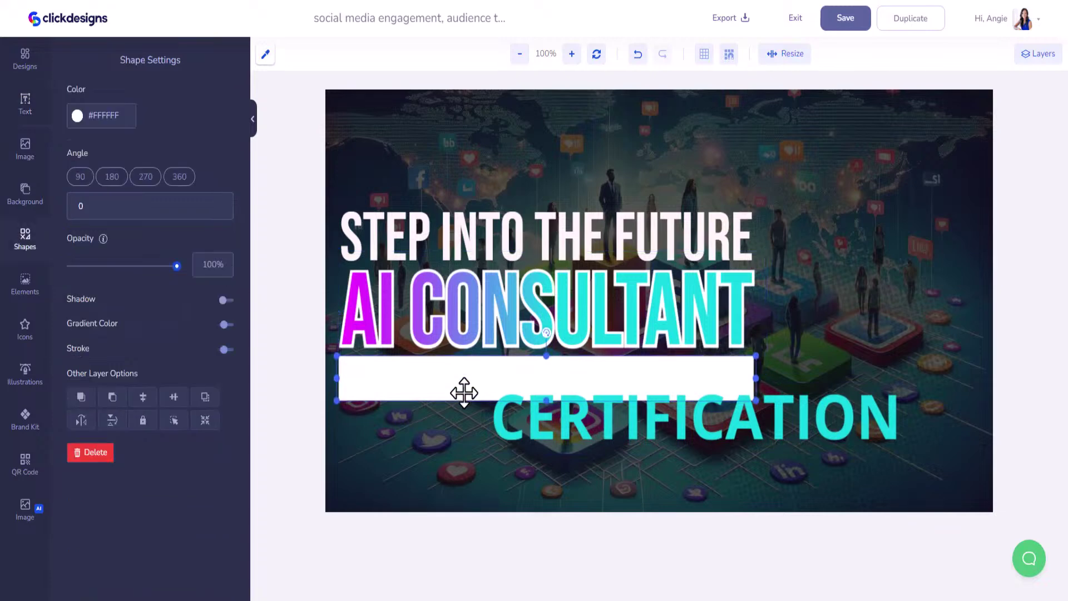
drag(544, 401, 546, 423)
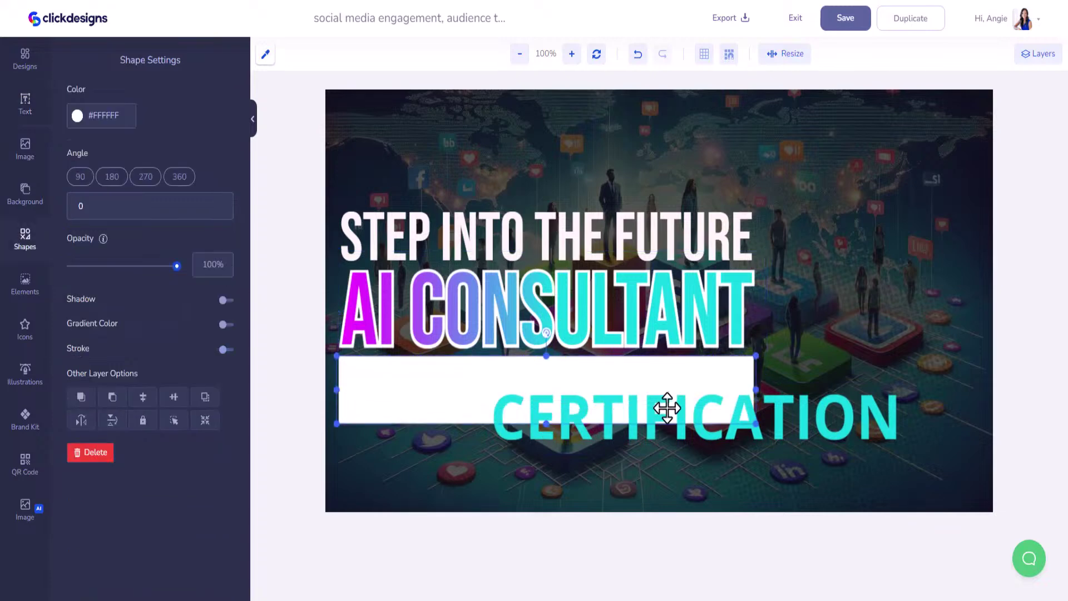
drag(692, 416, 545, 389)
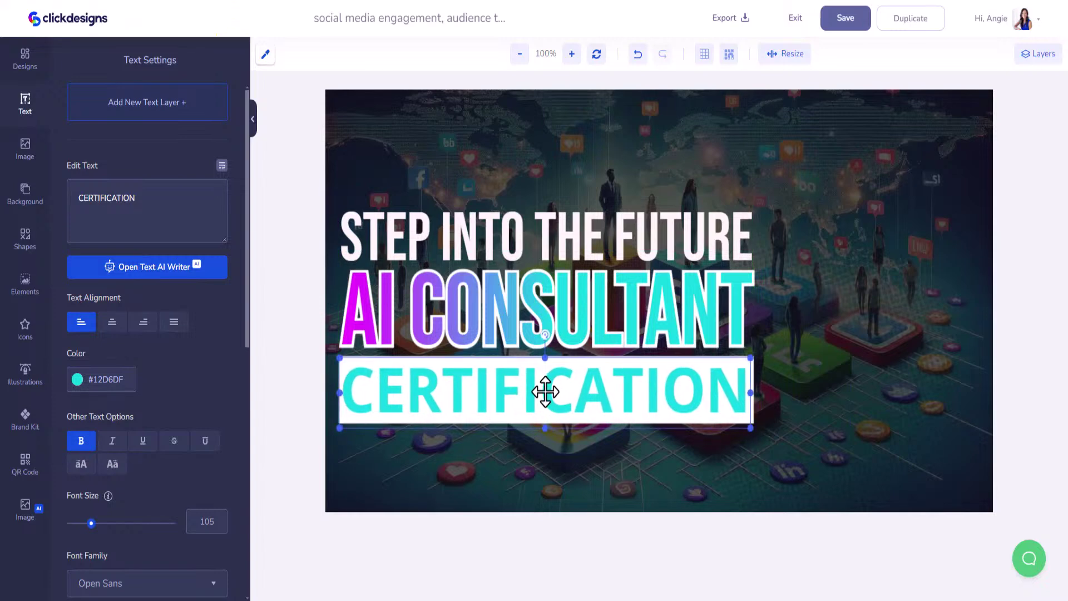
Try a shadow on the "CERTIFICATION" text with increased blur and the grey colour #6A6363
scroll(177, 389, down, 6)
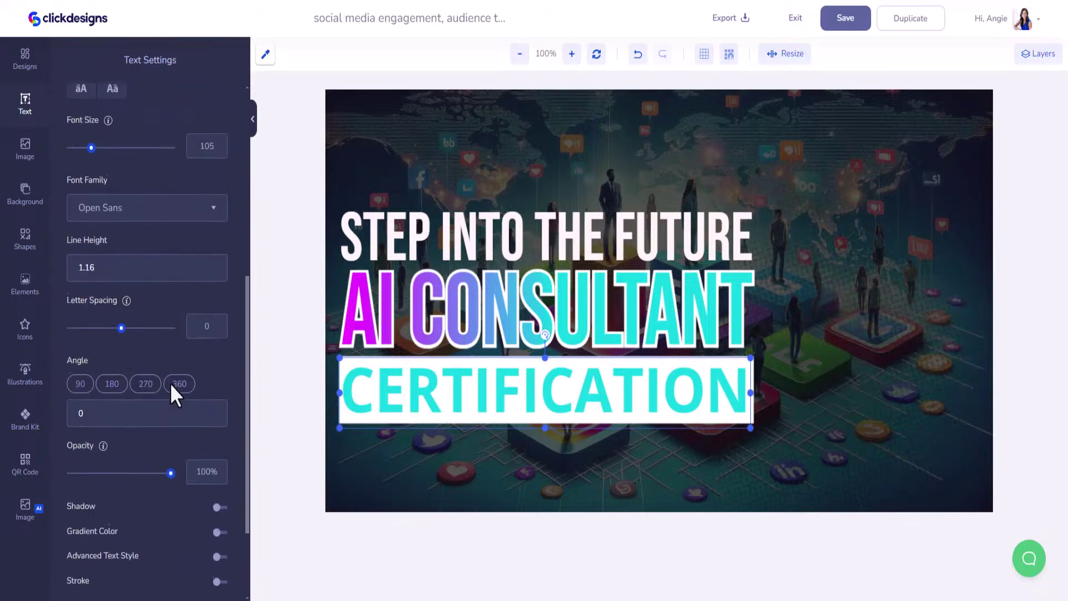
scroll(172, 394, down, 2)
click(218, 384)
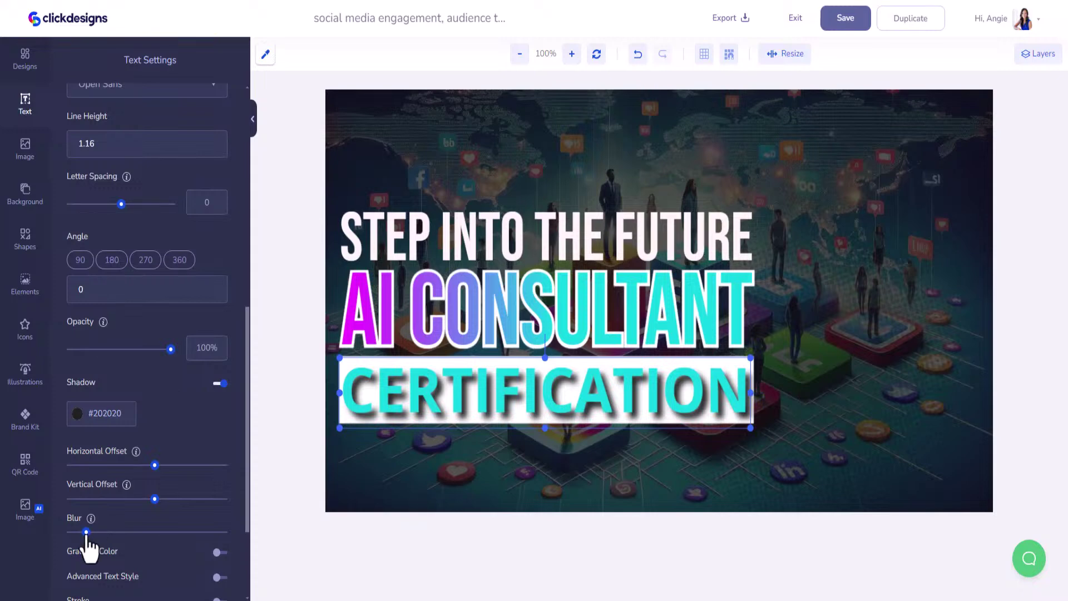
drag(87, 532, 110, 532)
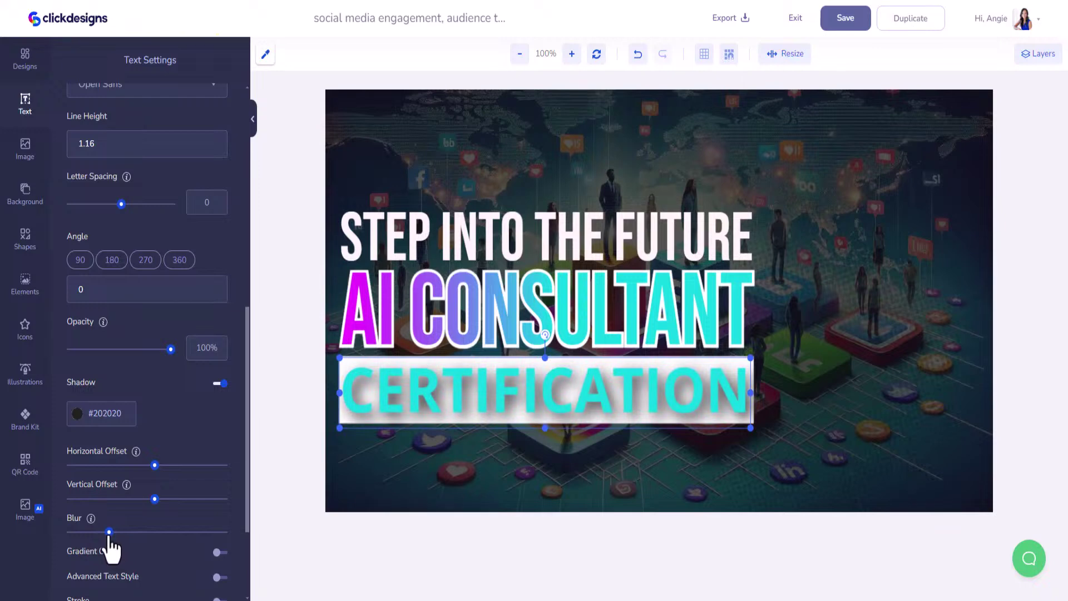
click(79, 413)
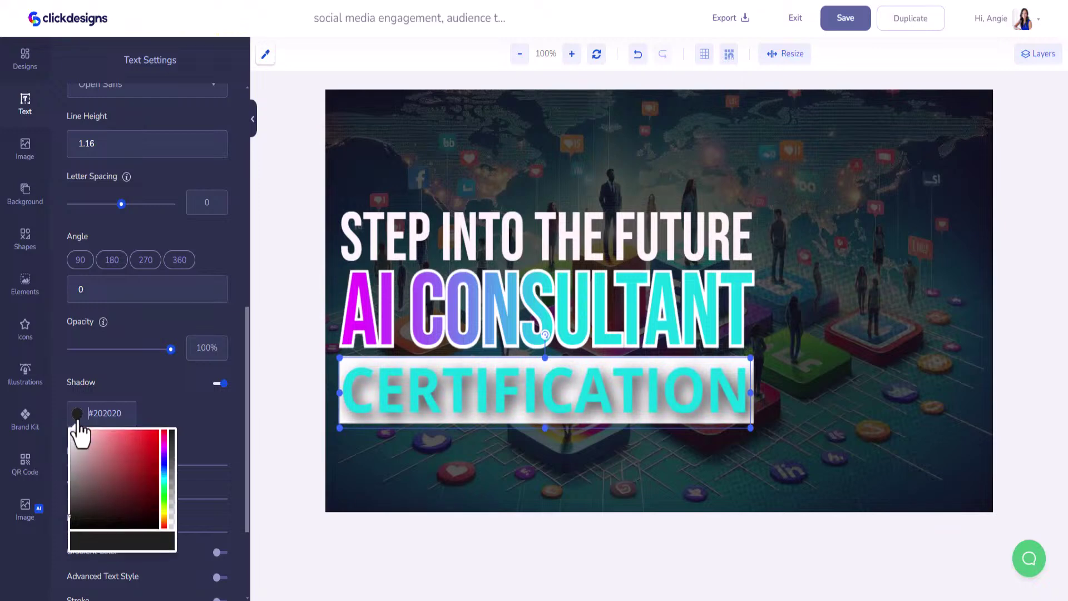
click(74, 473)
drag(76, 475, 75, 489)
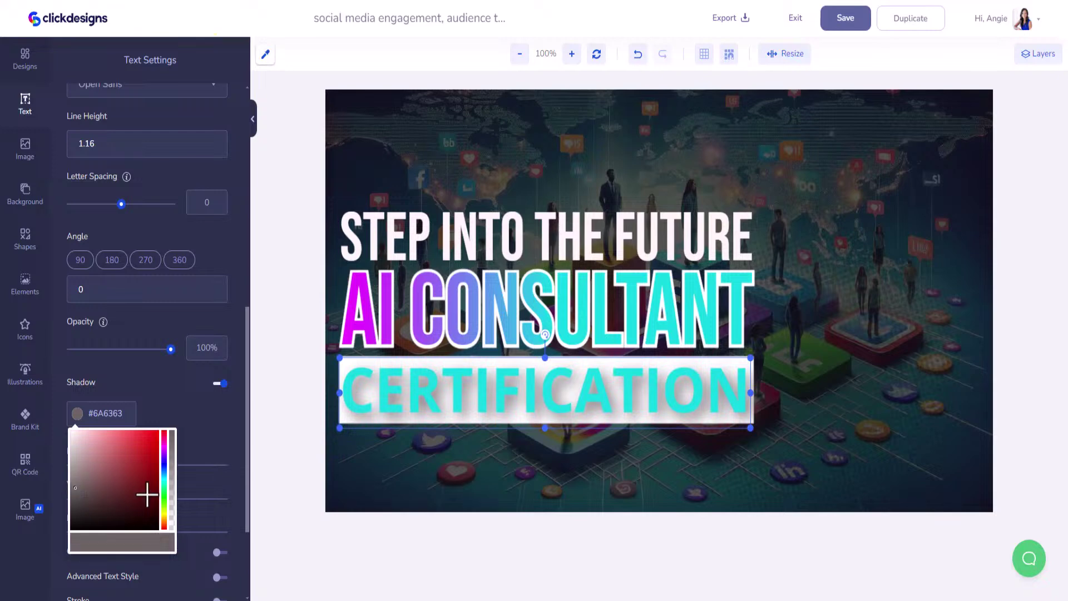
click(167, 396)
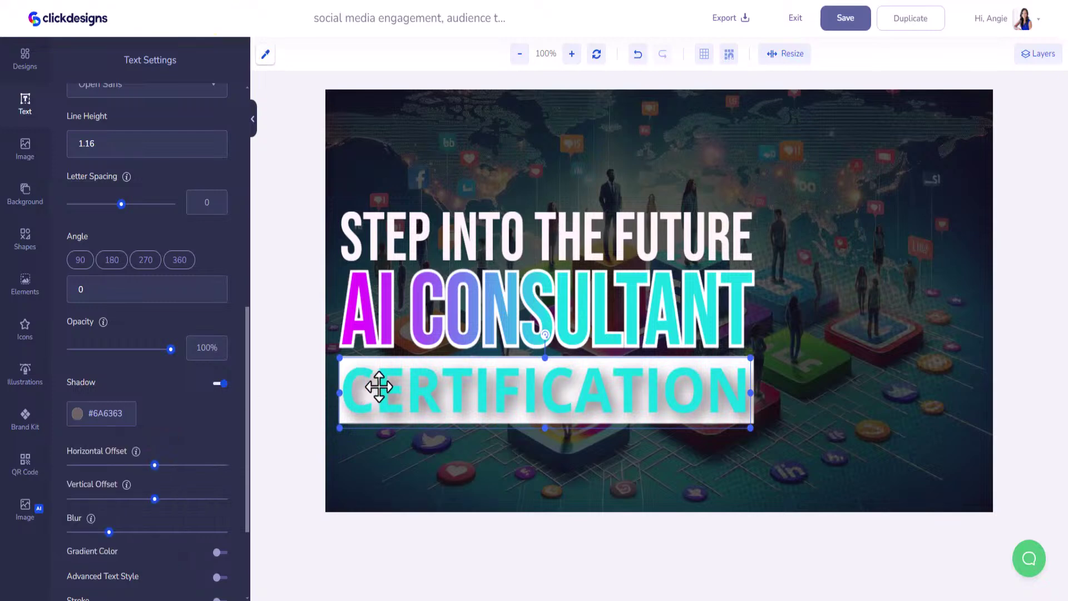
Try white (#FFFFFF) as the shadow colour of the "CERTIFICATION" text, and switch the shadow off
click(77, 413)
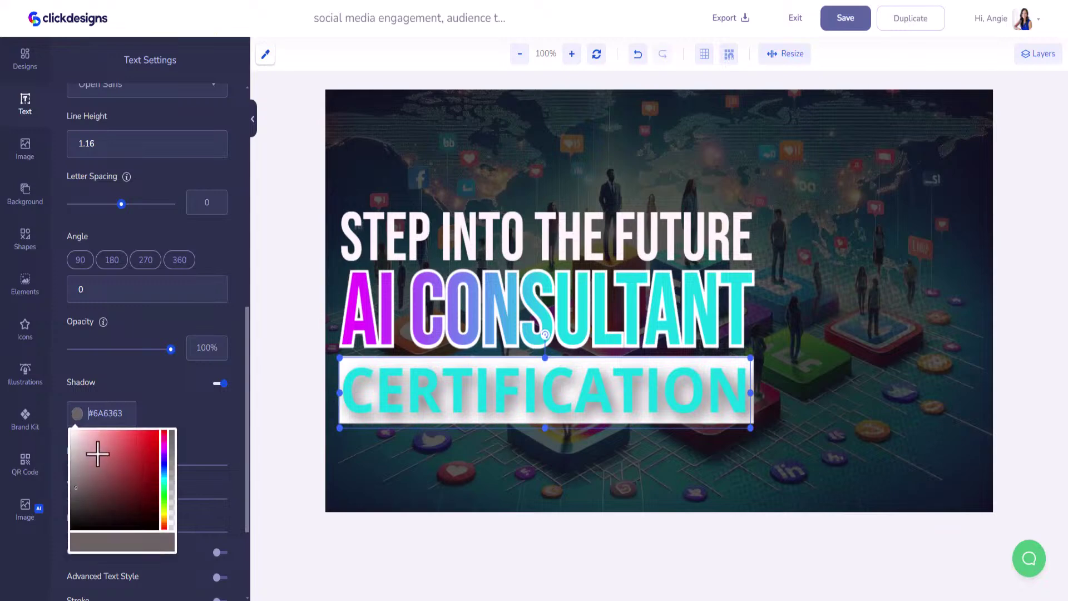
click(71, 435)
click(70, 431)
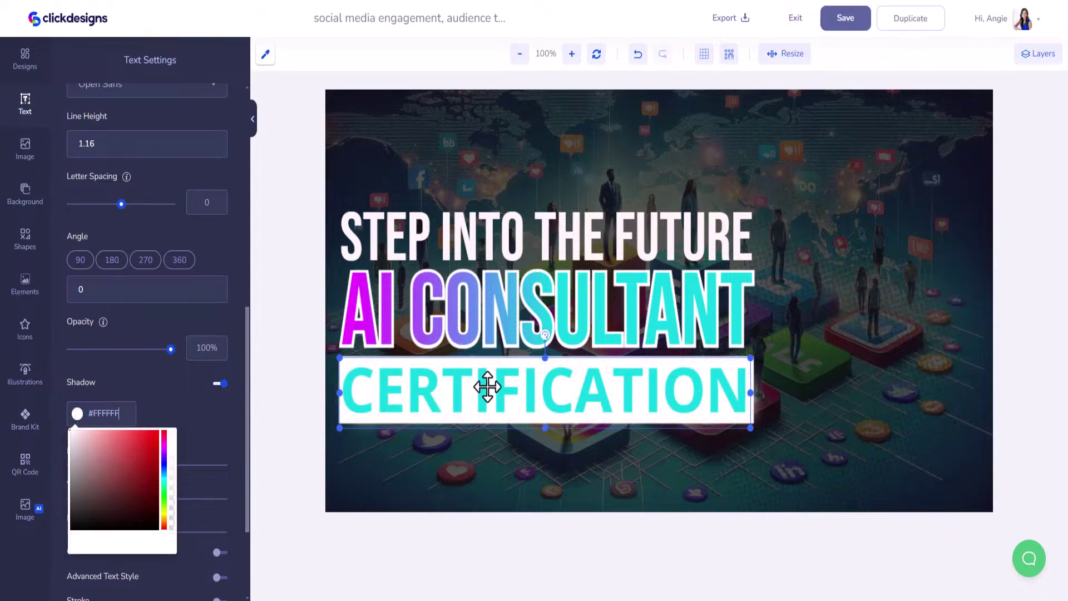
click(77, 413)
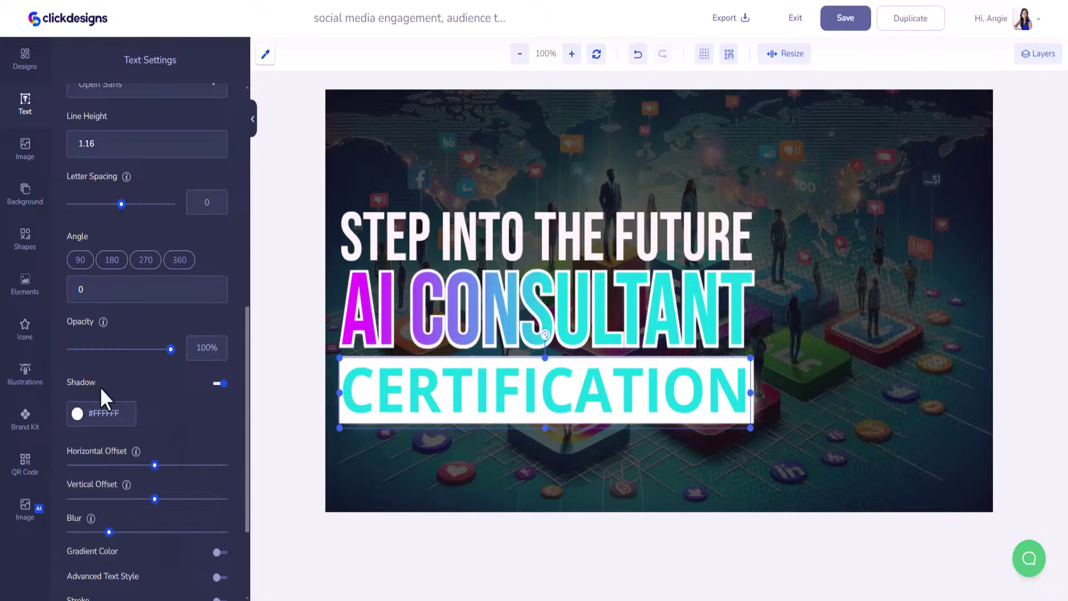
click(615, 362)
click(622, 391)
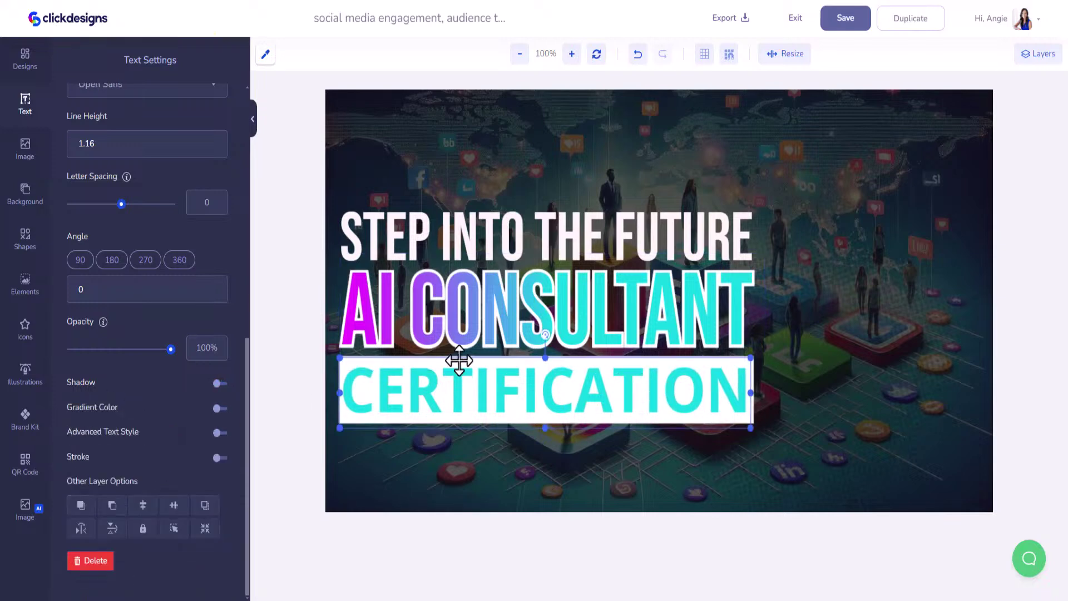
Set the colour of the "CERTIFICATION" text to white
scroll(88, 289, up, 6)
click(81, 265)
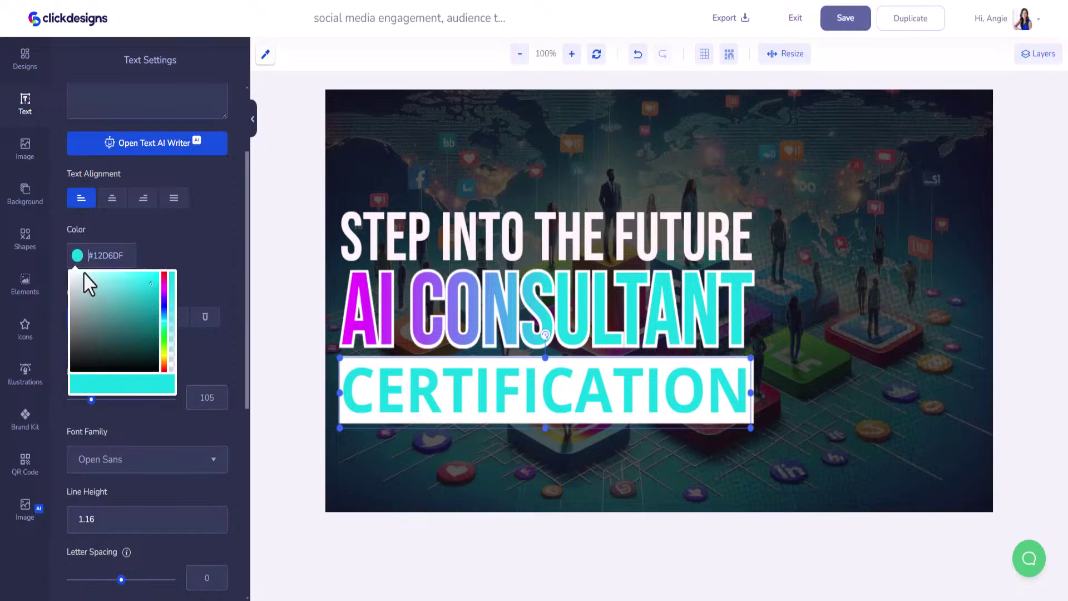
drag(86, 282, 57, 270)
scroll(165, 468, down, 7)
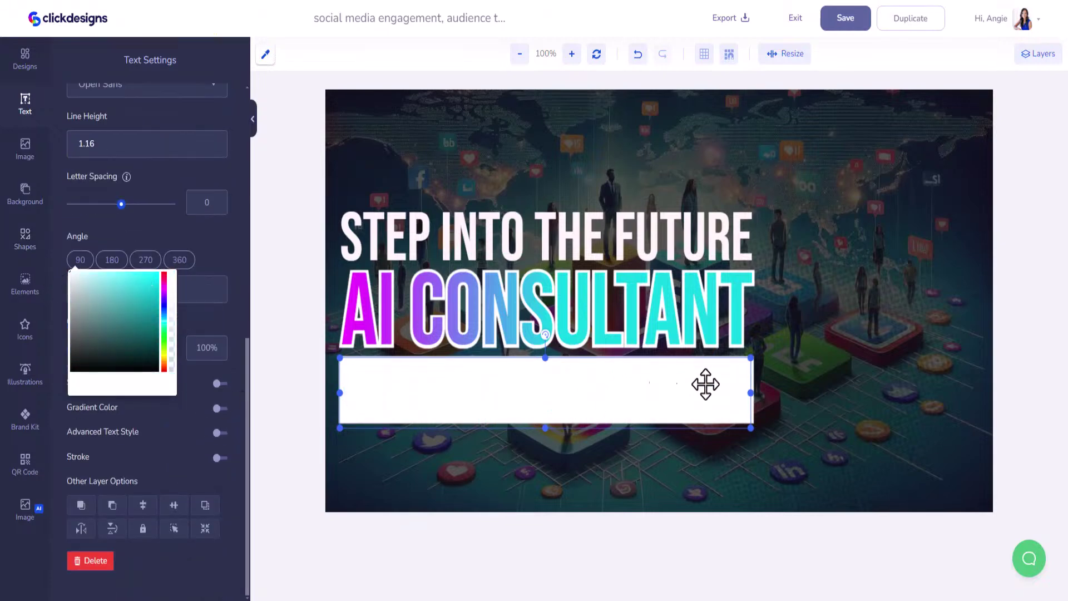
Colour the bar behind "CERTIFICATION" with the turquoise MarketersFM colour from the Driven To Profit brand kit
click(751, 404)
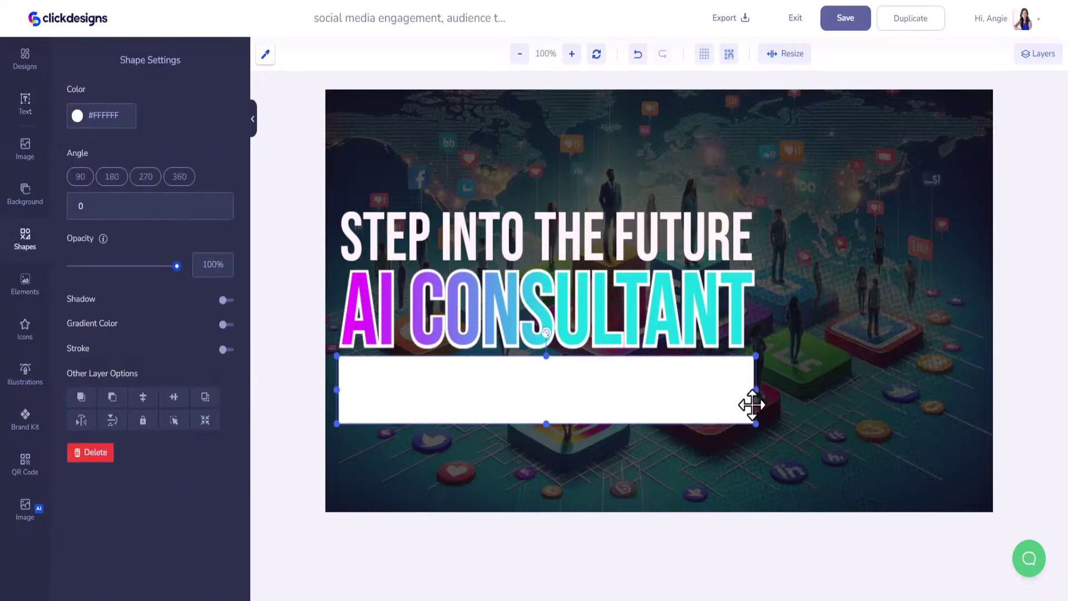
click(27, 424)
click(78, 176)
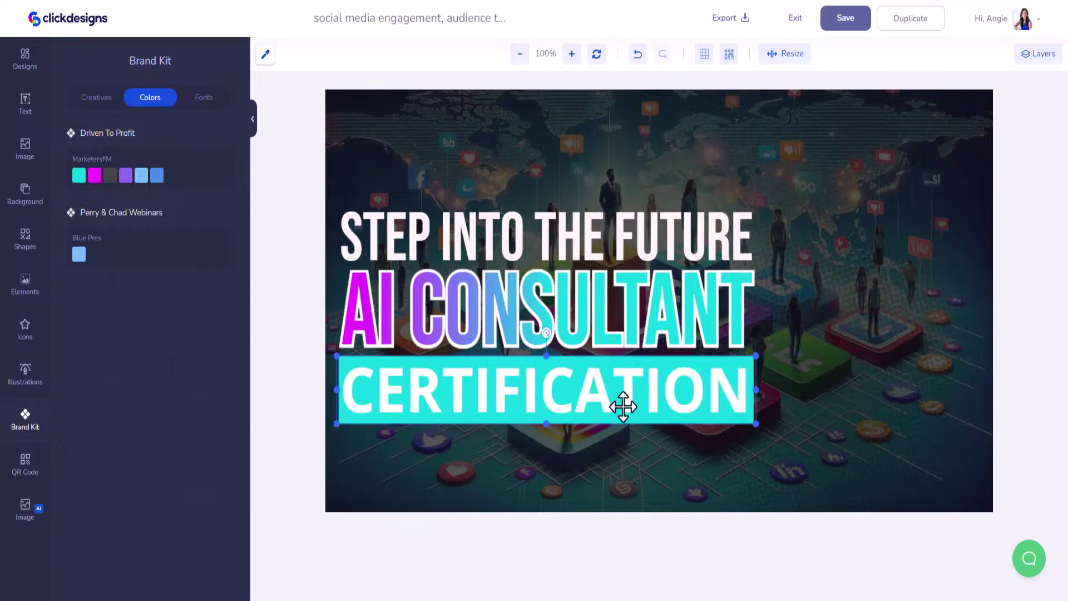
click(601, 398)
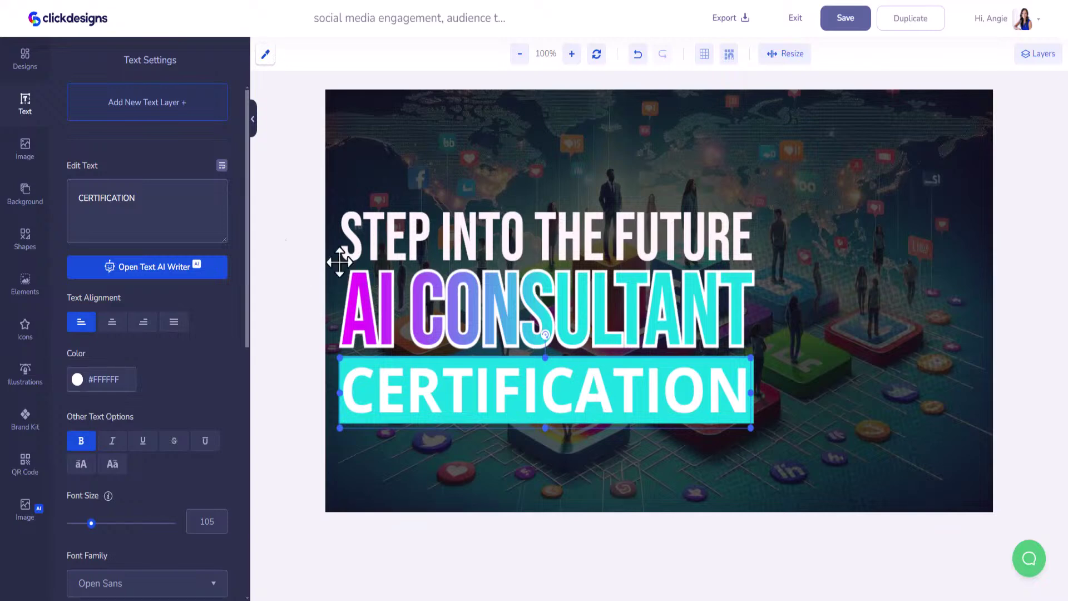
Look through the uploaded images, loading further batches, for the cut-out portrait of the dark-haired woman in a black dress
click(28, 149)
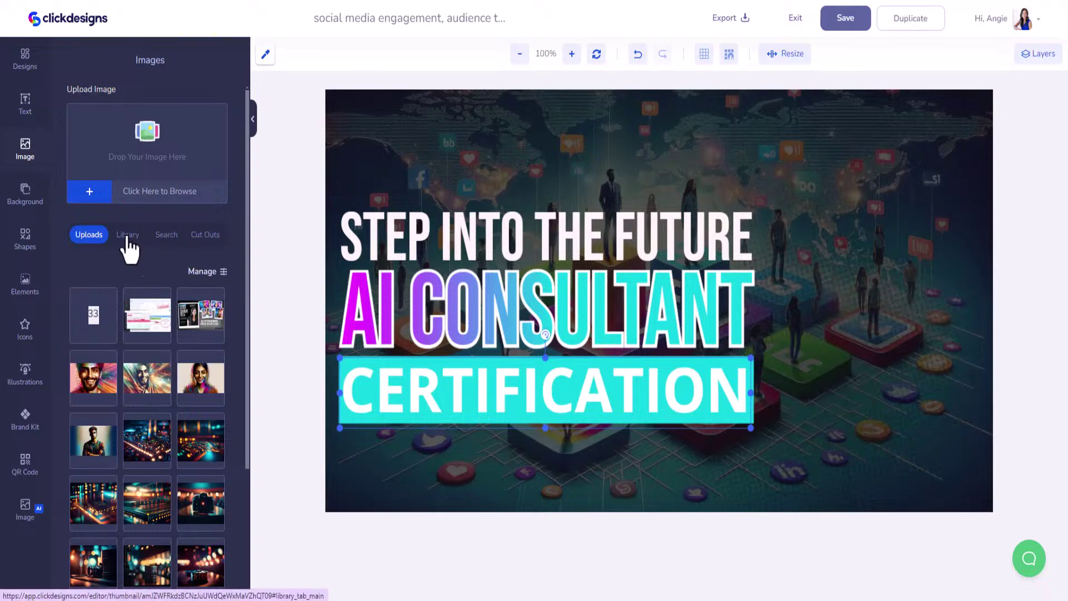
scroll(167, 359, down, 3)
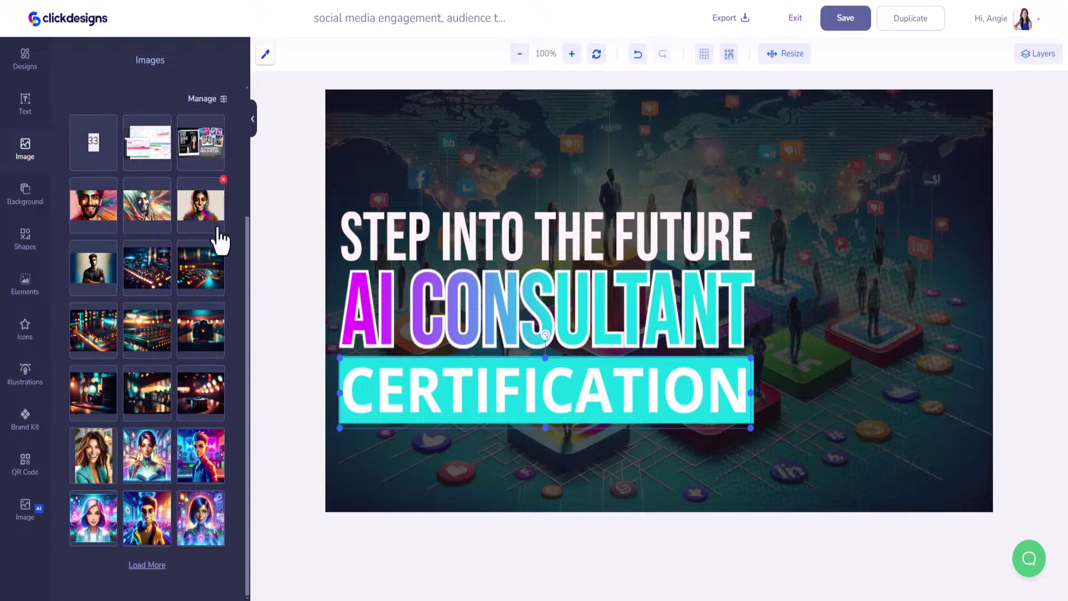
click(146, 565)
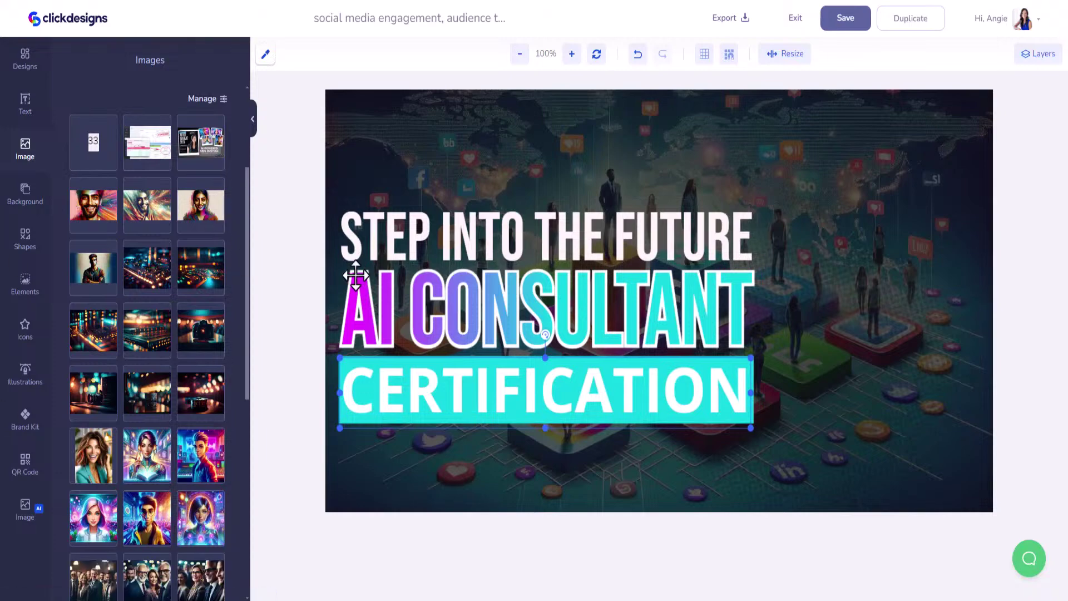
scroll(179, 393, down, 8)
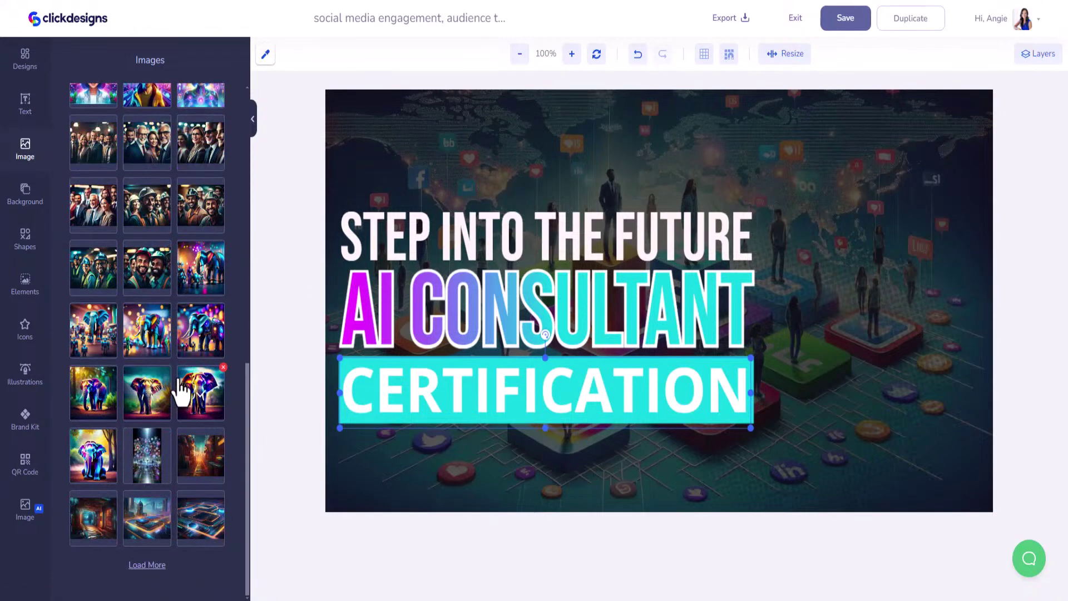
click(145, 570)
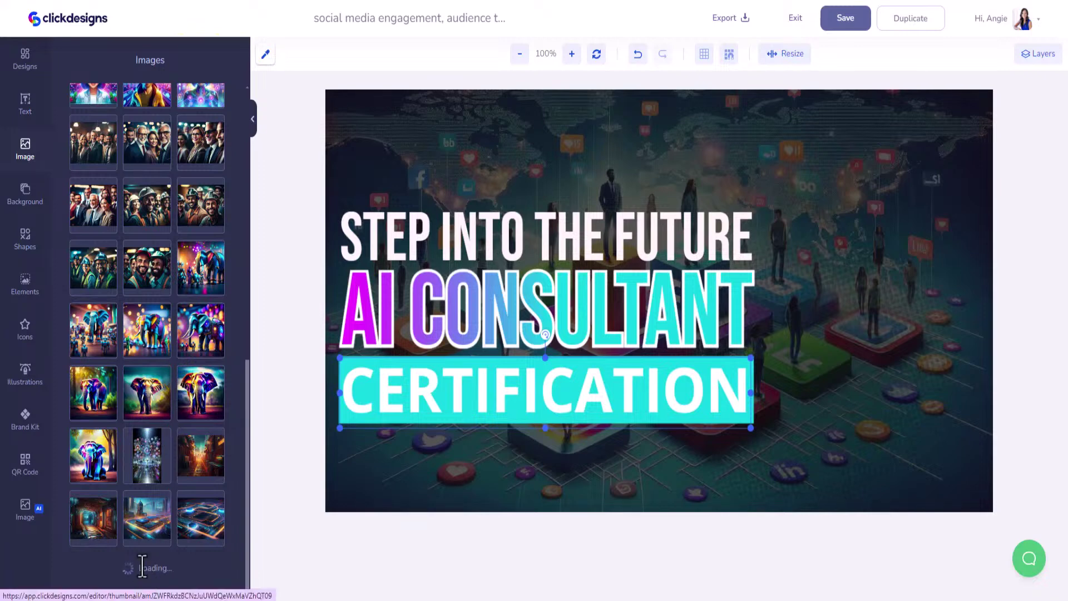
scroll(189, 484, down, 5)
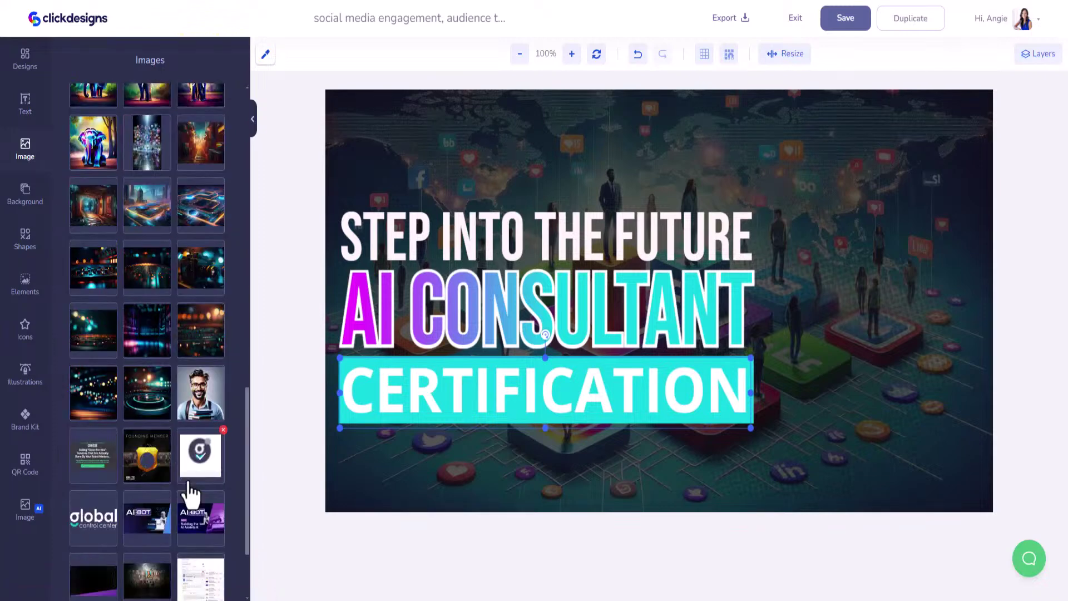
scroll(171, 485, down, 2)
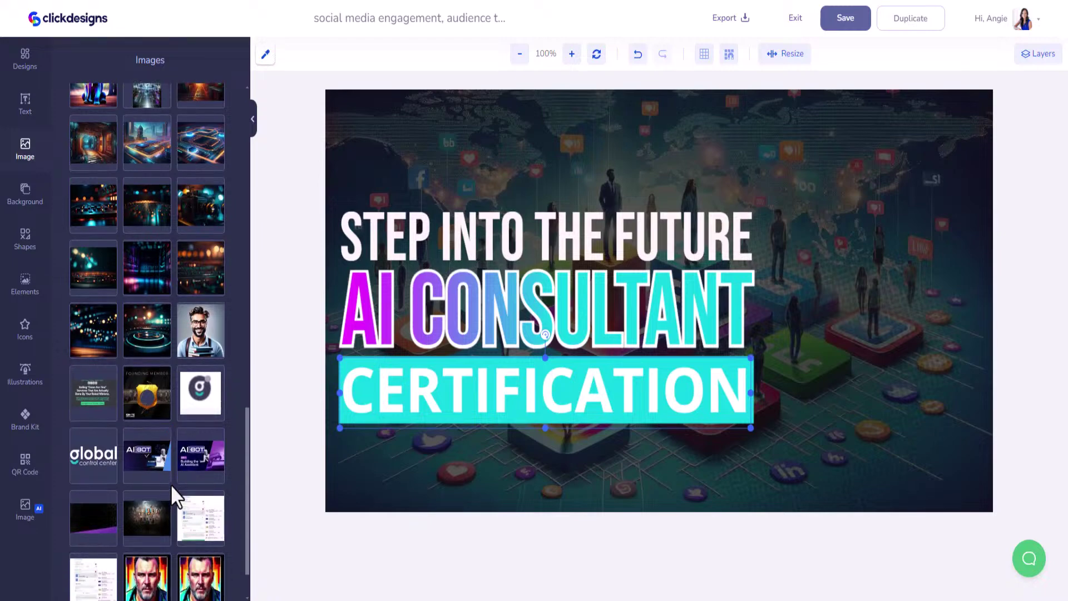
click(154, 565)
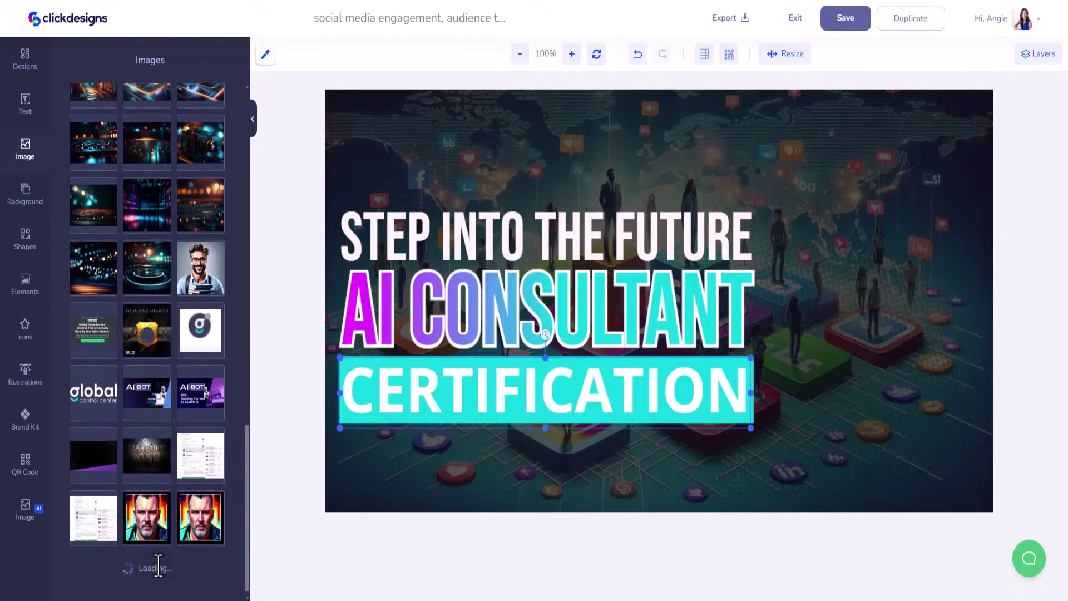
scroll(161, 533, down, 7)
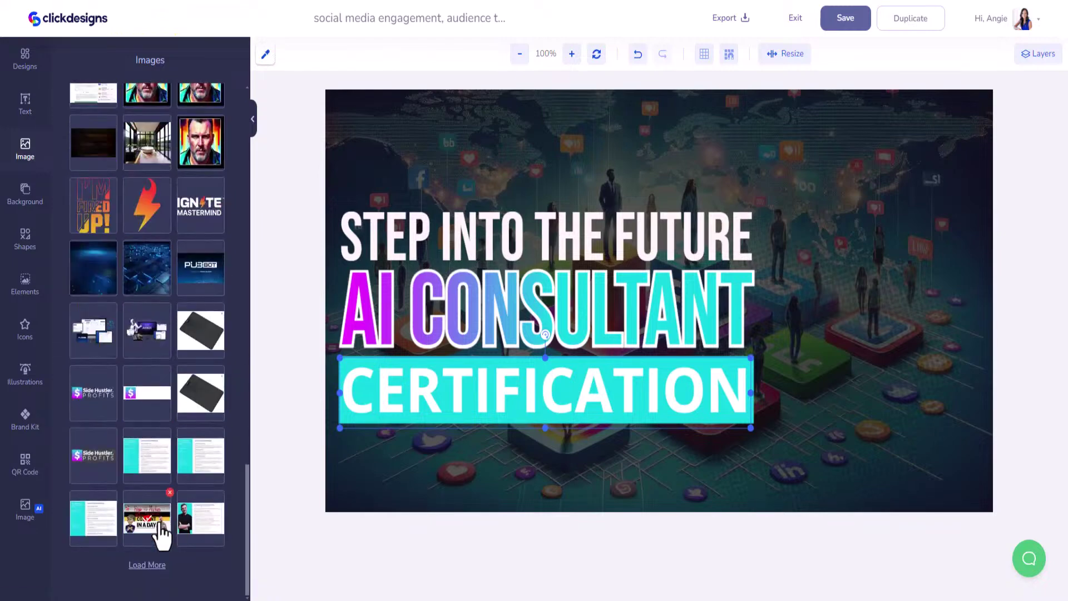
click(149, 565)
scroll(147, 496, down, 8)
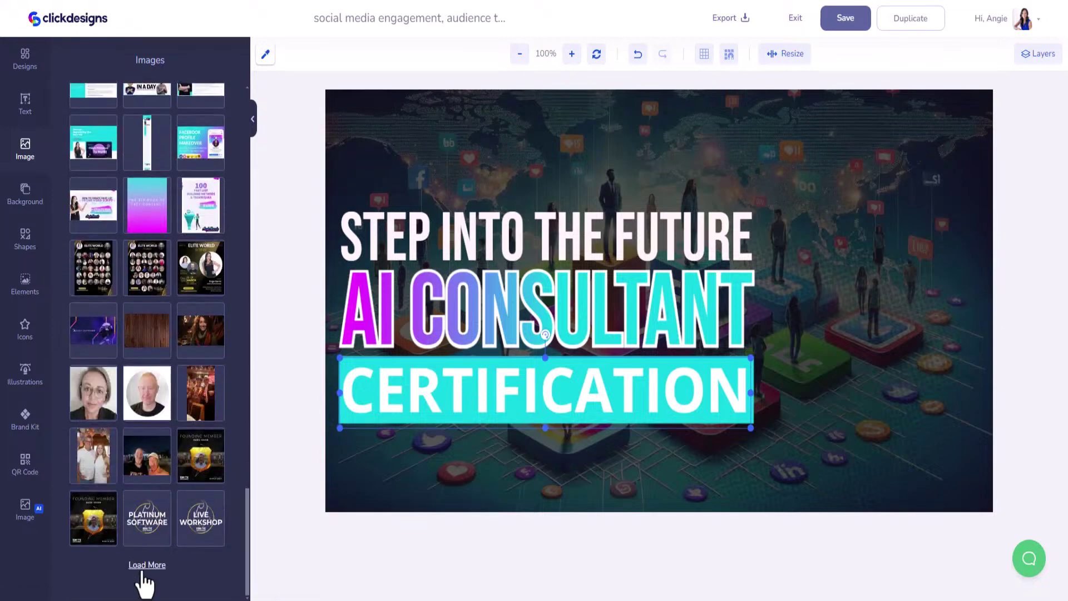
click(141, 565)
scroll(150, 514, down, 7)
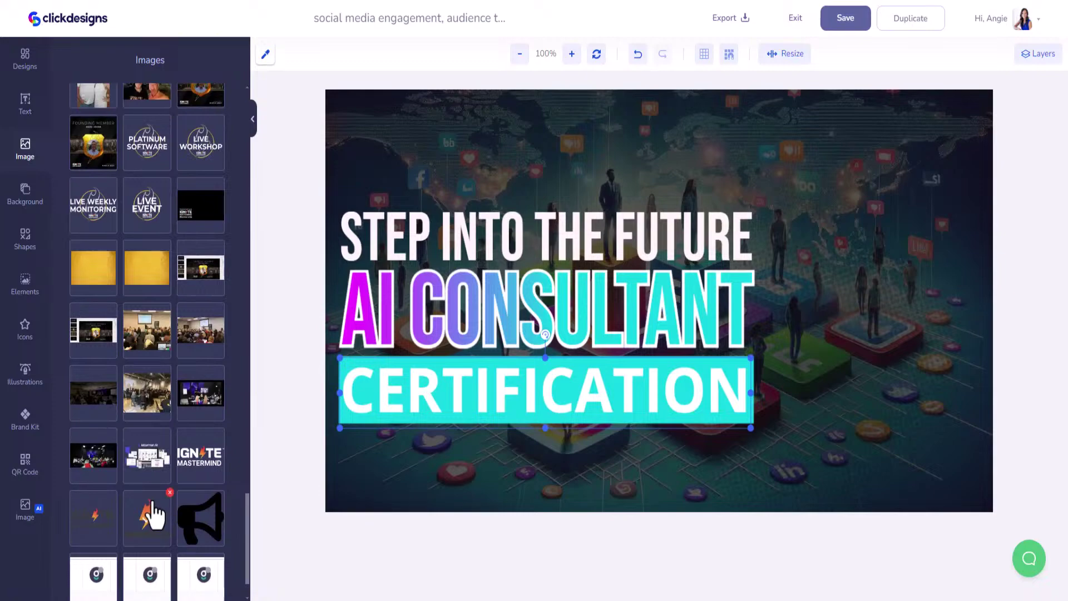
scroll(151, 503, down, 1)
click(147, 564)
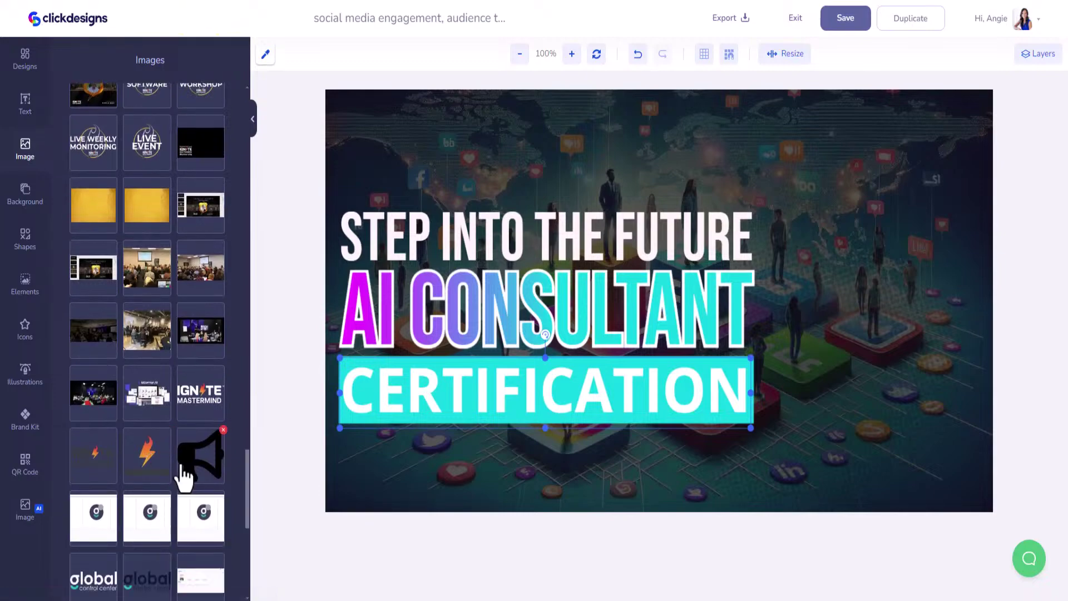
scroll(172, 466, down, 7)
scroll(172, 473, down, 1)
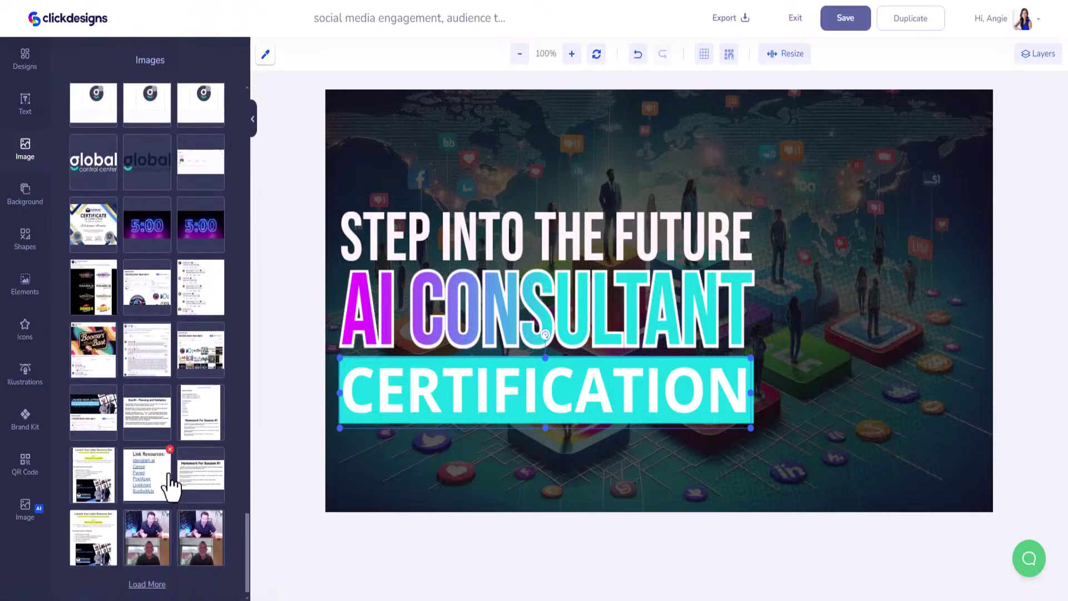
click(147, 573)
scroll(169, 489, down, 8)
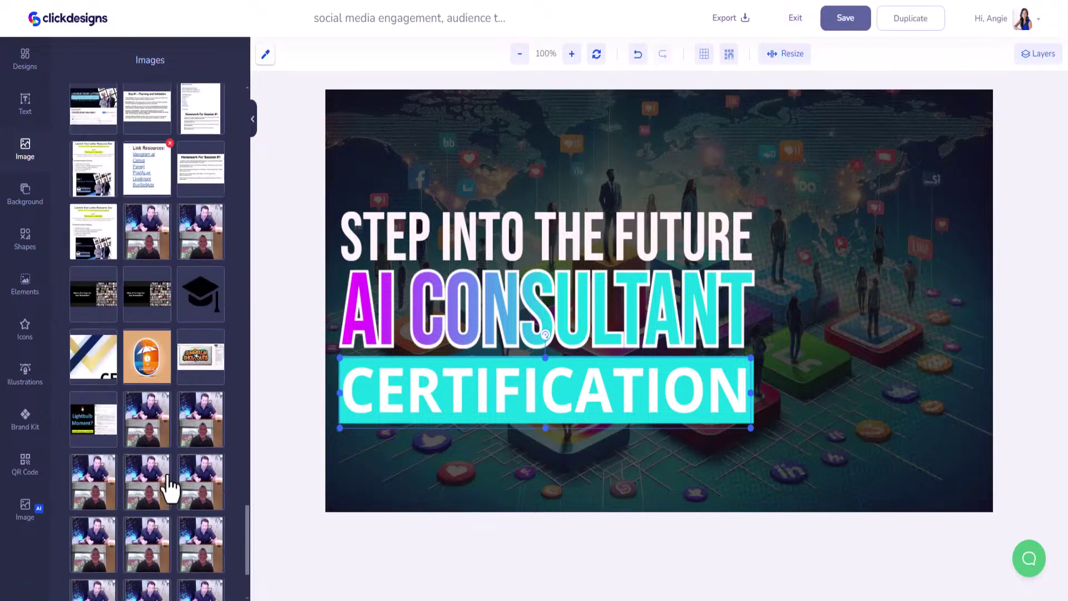
click(147, 564)
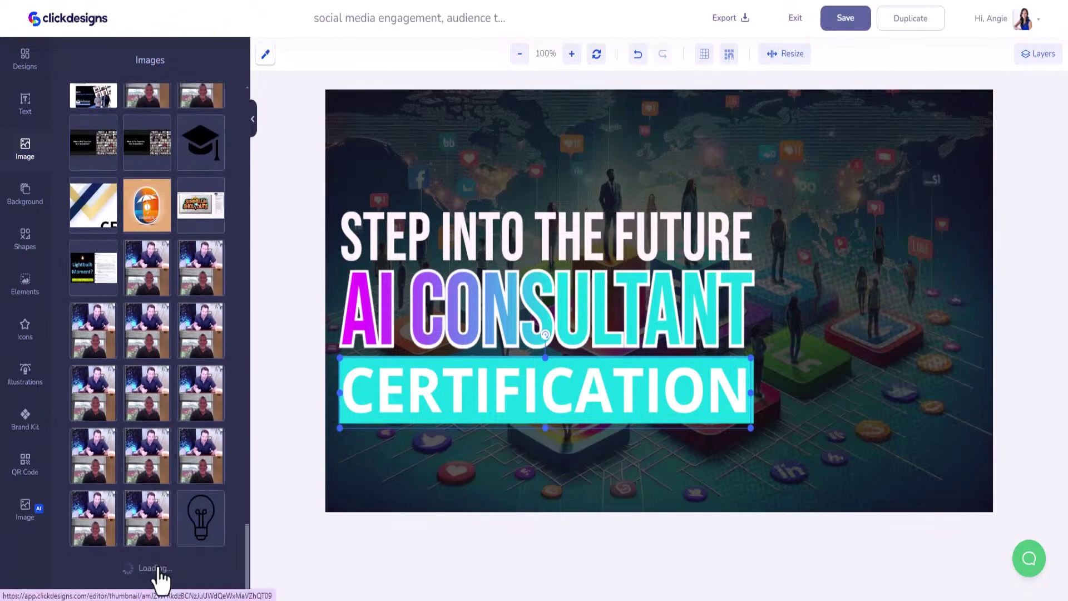
scroll(167, 489, down, 7)
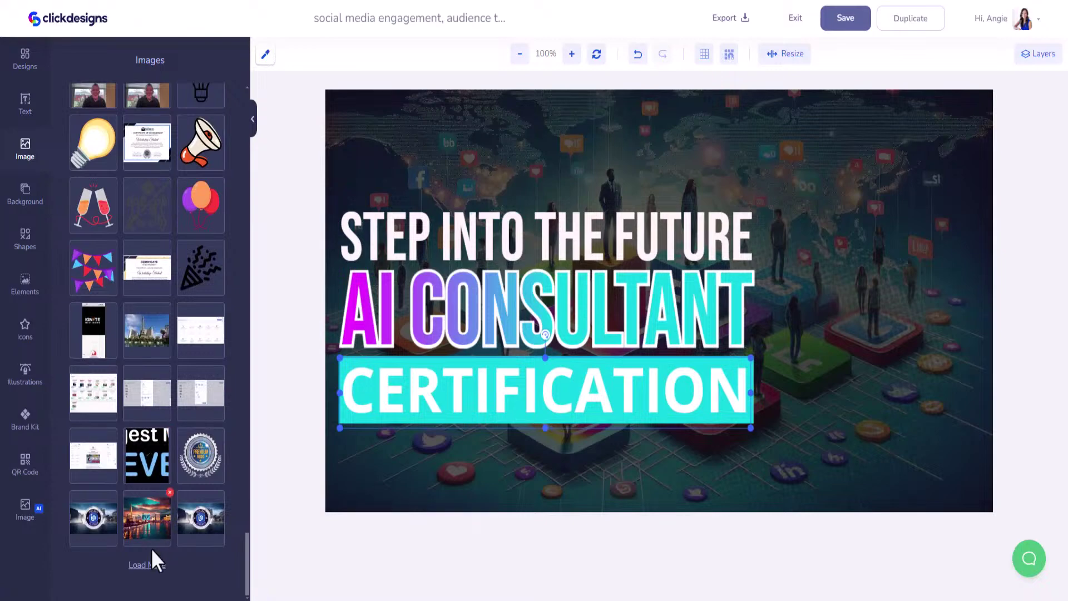
click(148, 564)
scroll(153, 474, down, 7)
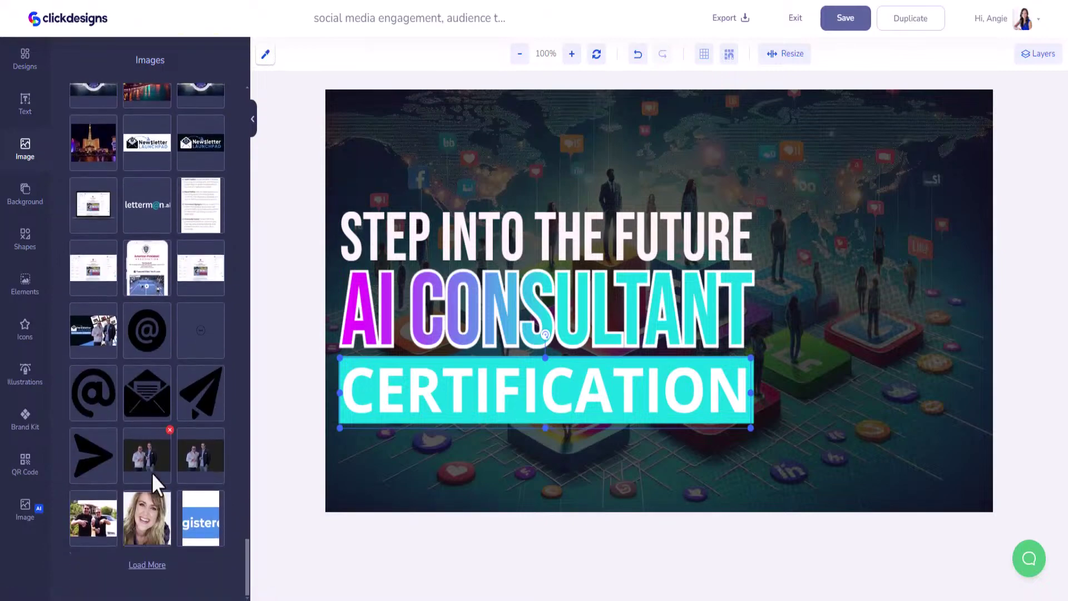
click(148, 564)
scroll(150, 473, down, 7)
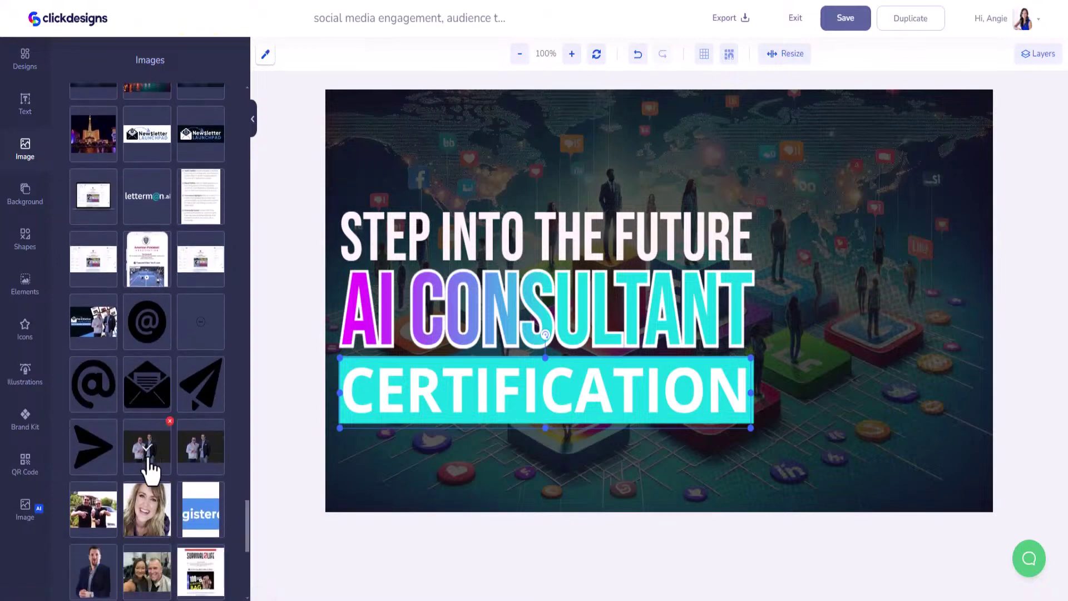
scroll(149, 470, down, 1)
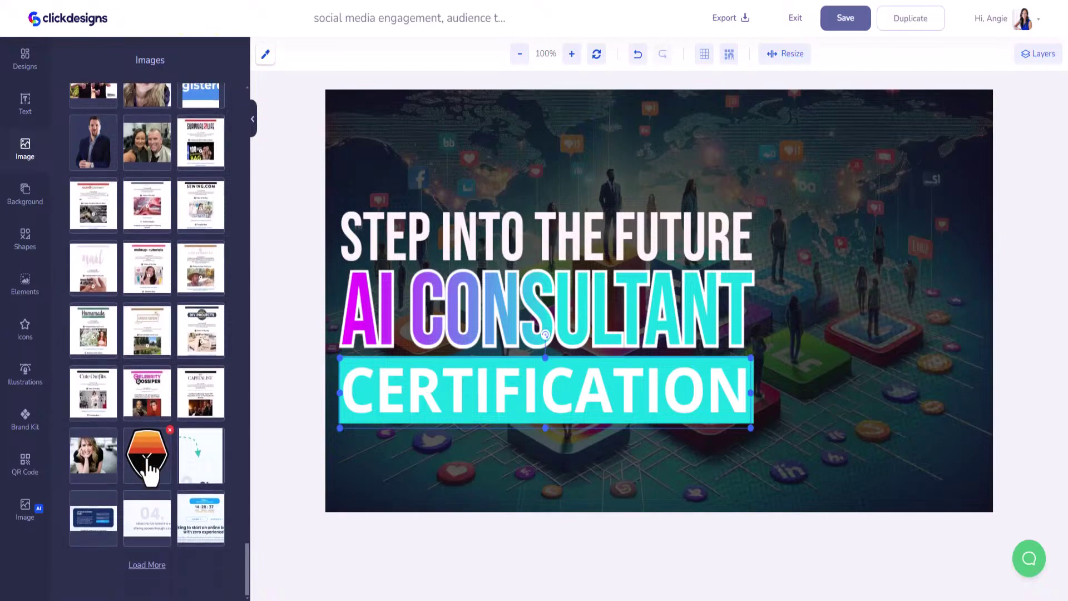
click(147, 564)
scroll(143, 465, down, 6)
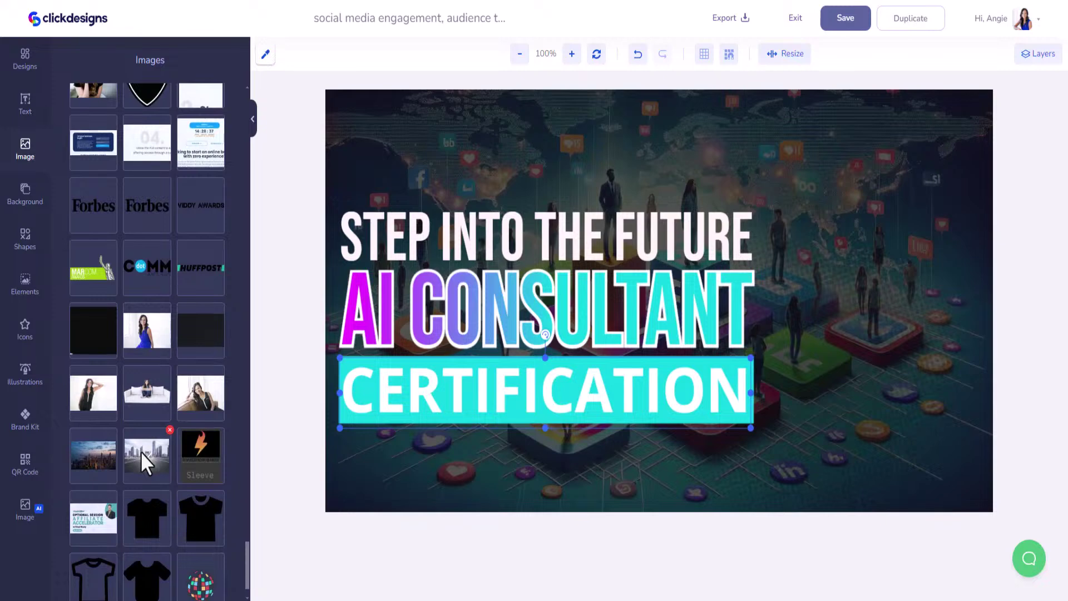
scroll(142, 453, down, 1)
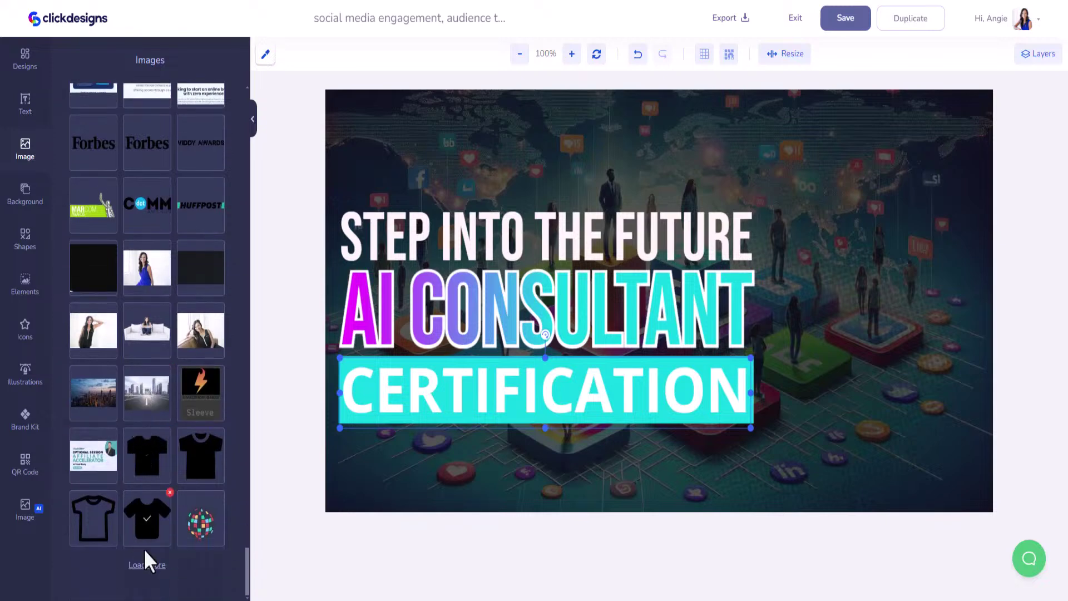
scroll(155, 448, down, 1)
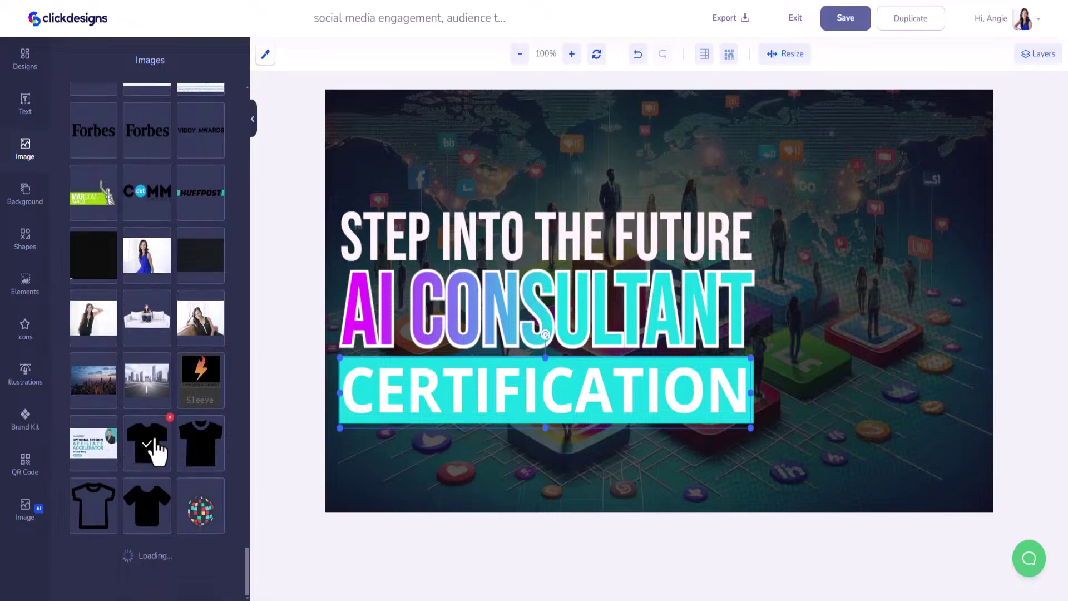
scroll(169, 440, down, 6)
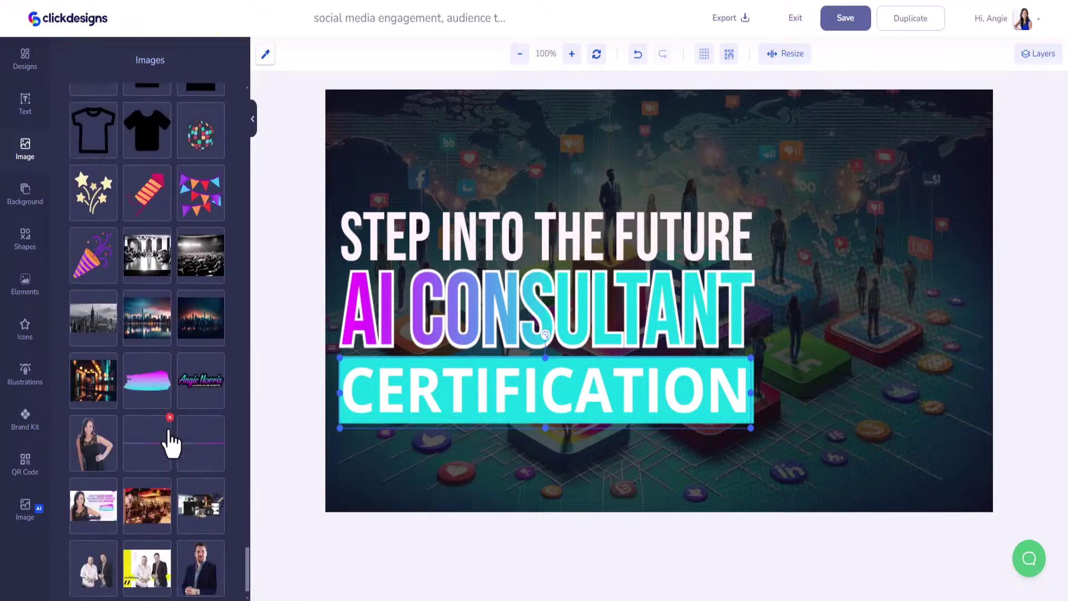
scroll(171, 444, down, 1)
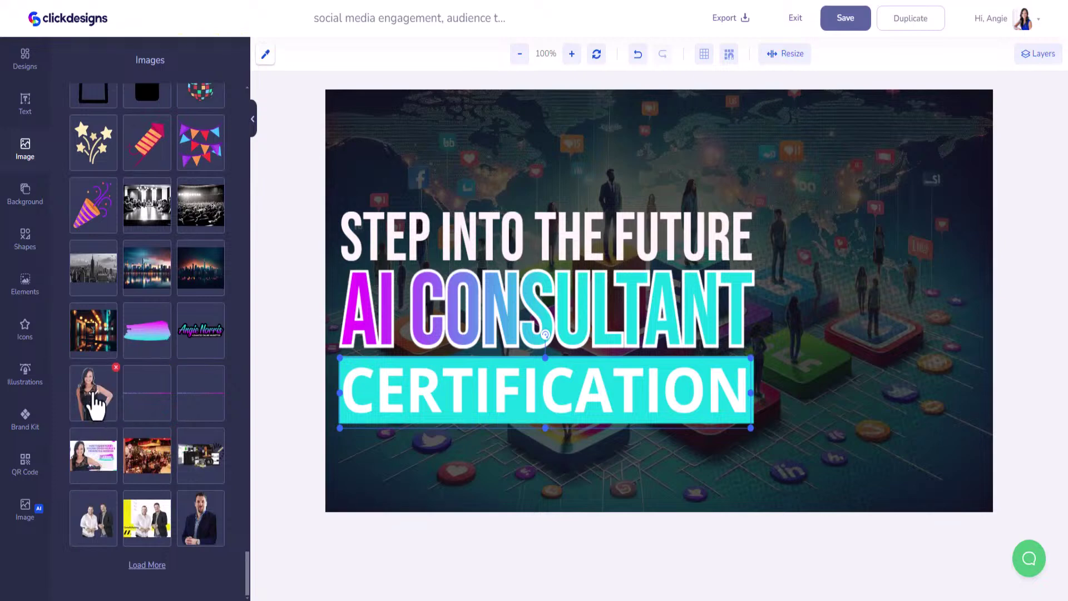
Add the cut-out portrait of the woman in the black dress and position it beside the text at the thumbnail's right edge
click(93, 394)
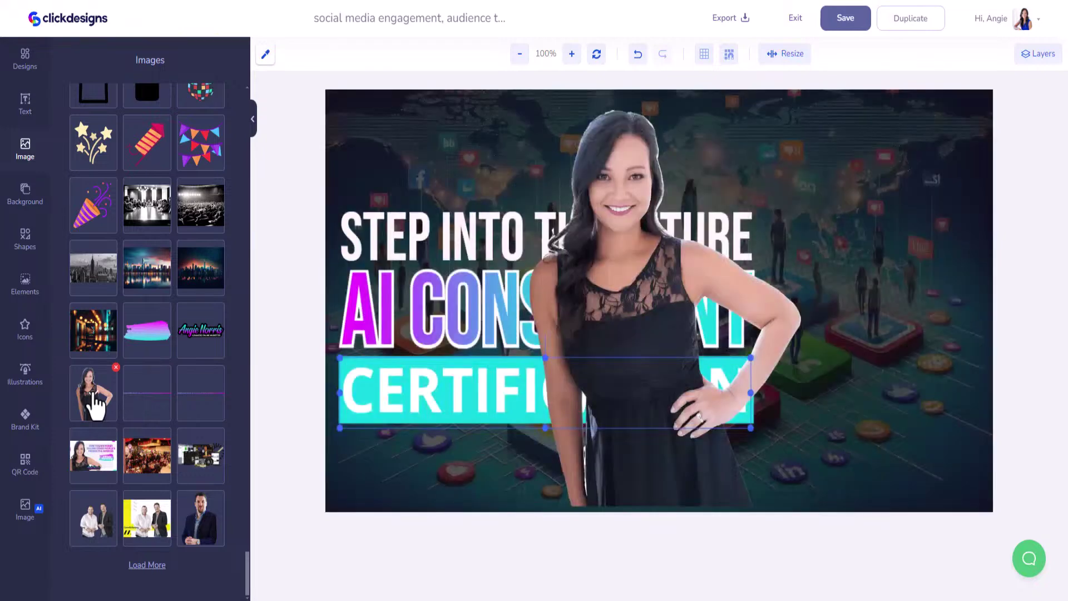
drag(648, 269, 824, 270)
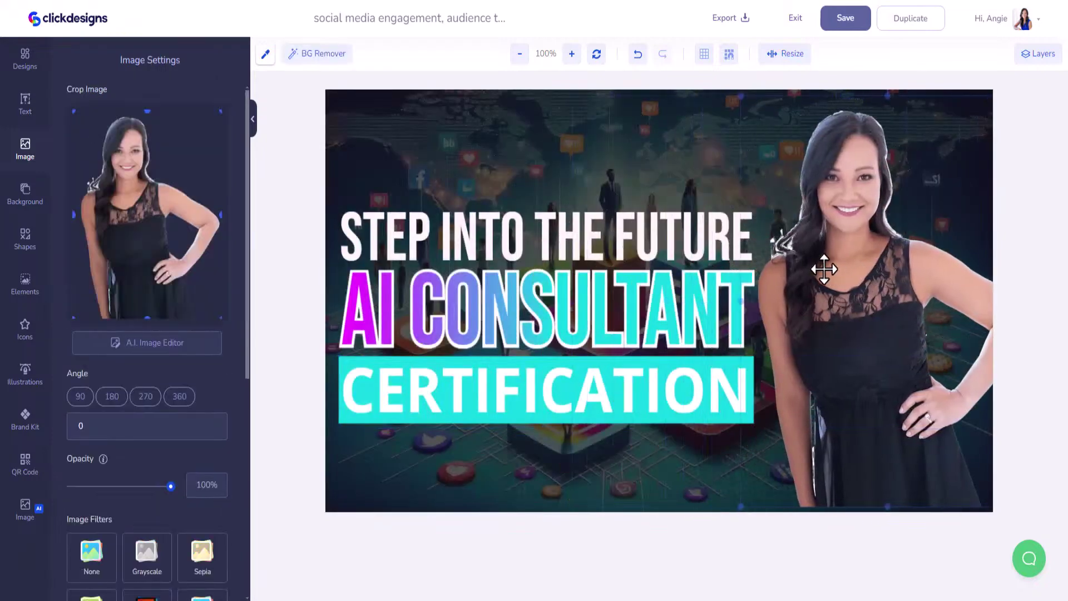
mouse_move(821, 268)
mouse_down()
mouse_move(822, 278)
mouse_move(831, 270)
mouse_up()
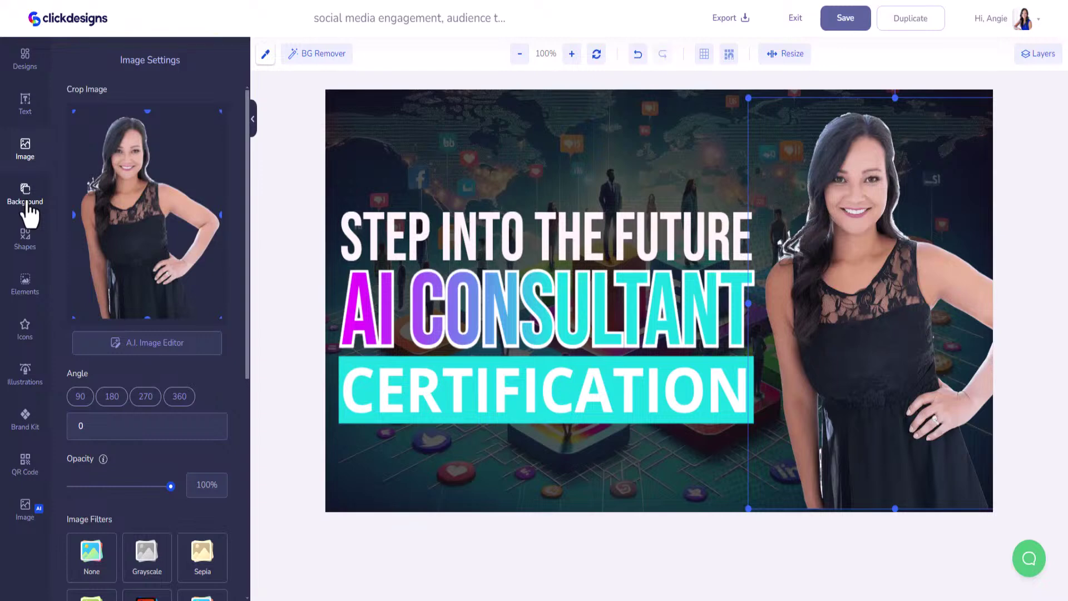
Add a basic square shape, stretch it over the entire canvas and give it a linear gradient of turquoise #12D6DF and magenta #F70FFF
click(461, 113)
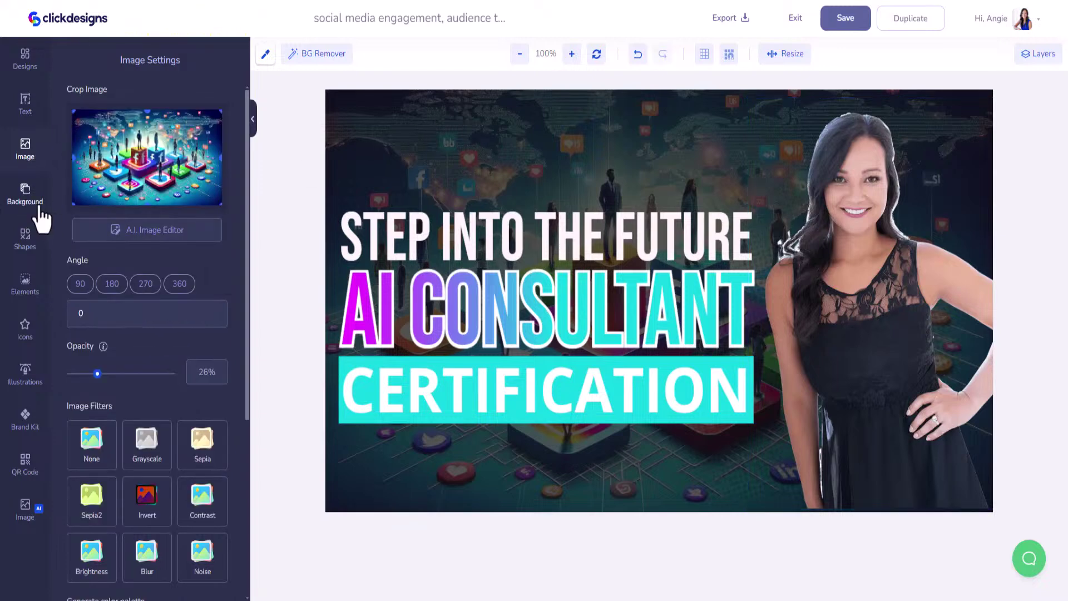
click(25, 239)
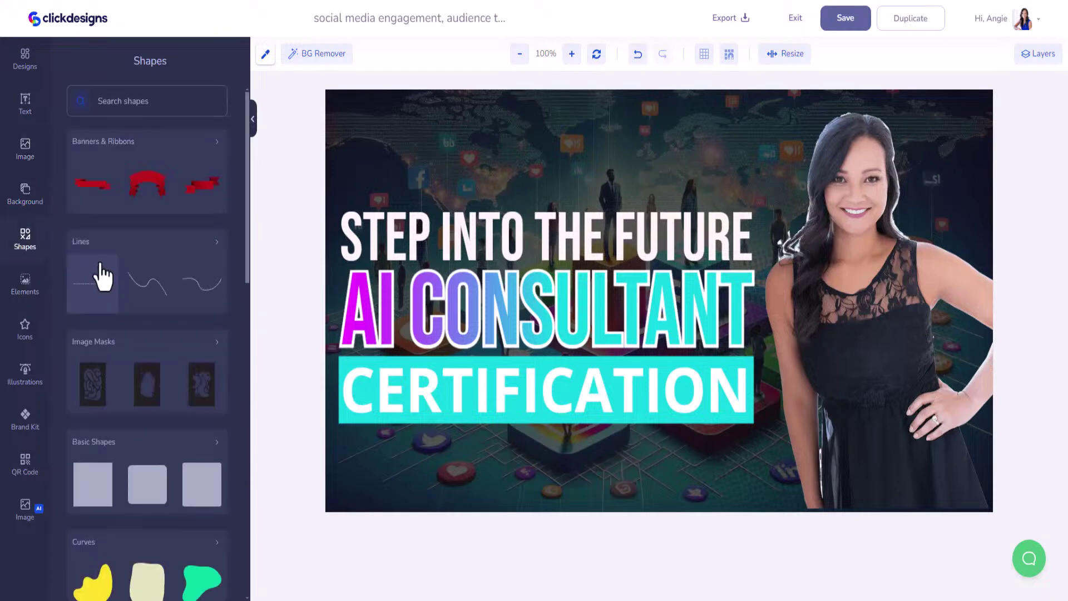
click(106, 483)
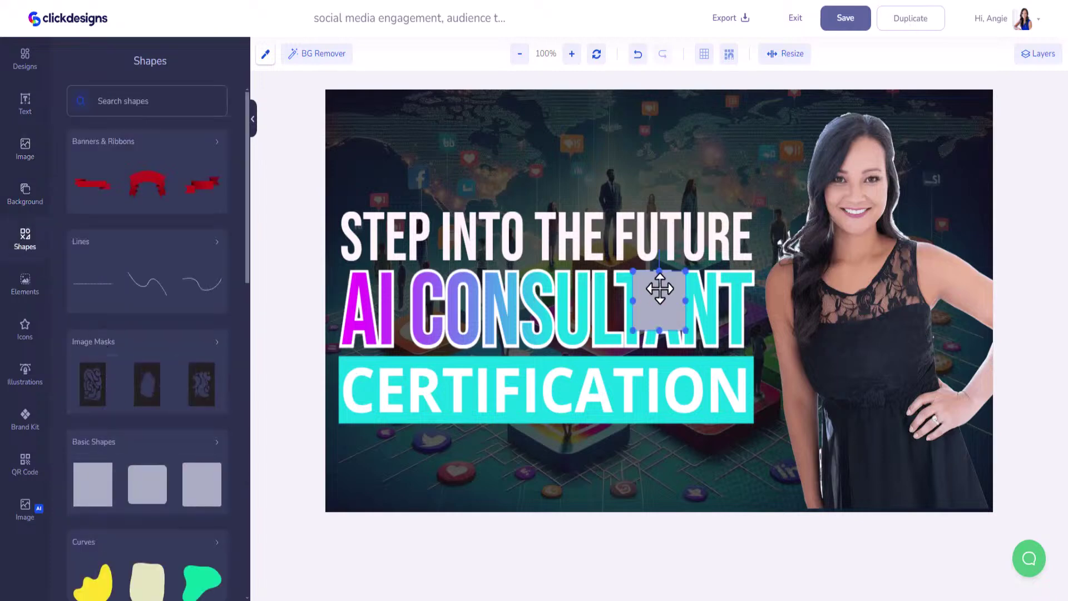
drag(667, 305, 997, 99)
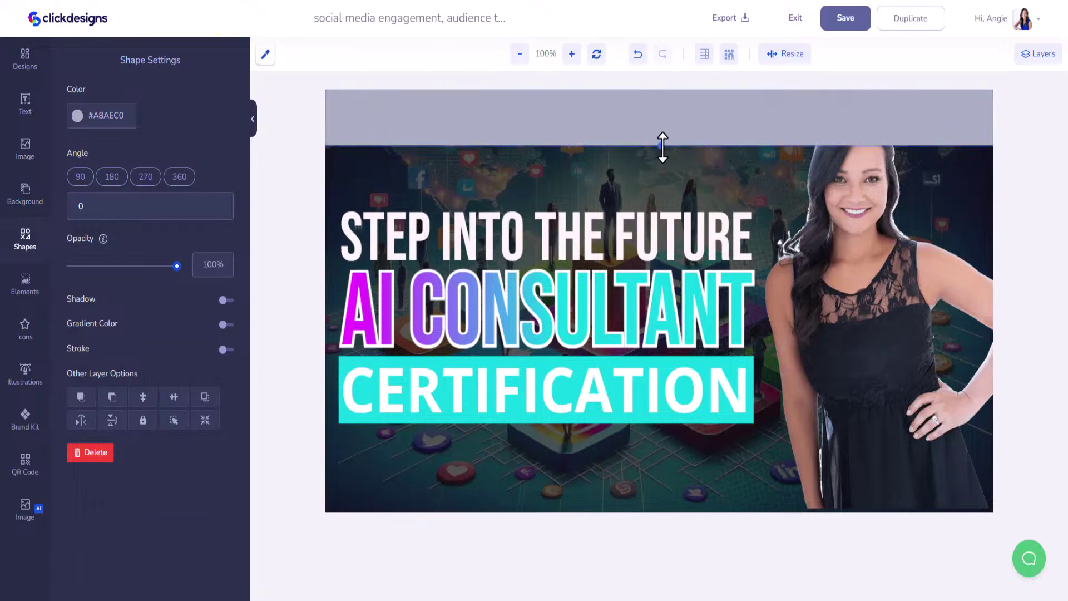
drag(660, 145, 660, 533)
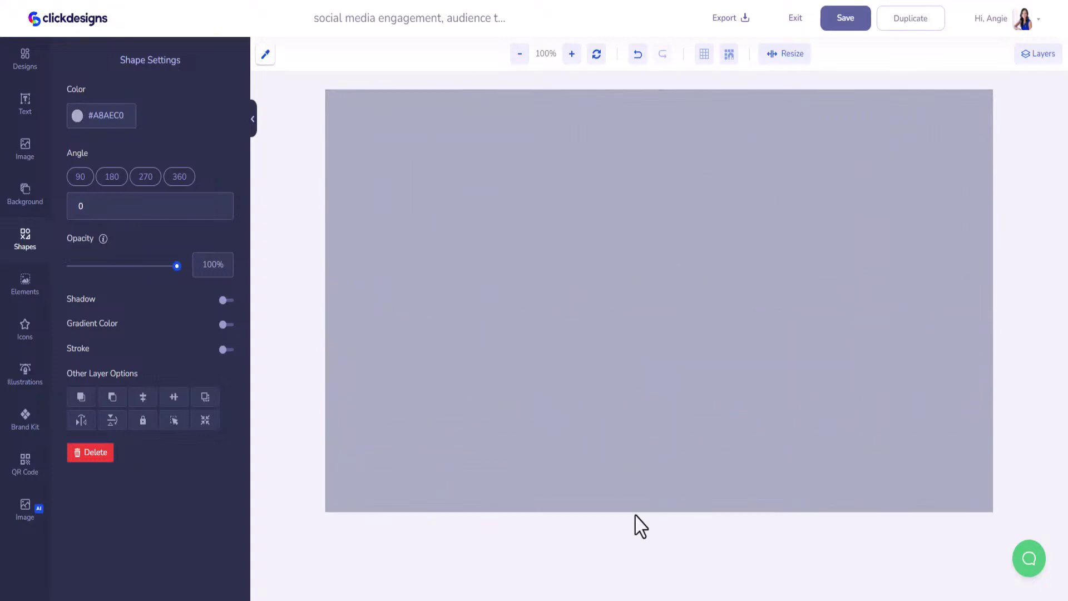
click(228, 323)
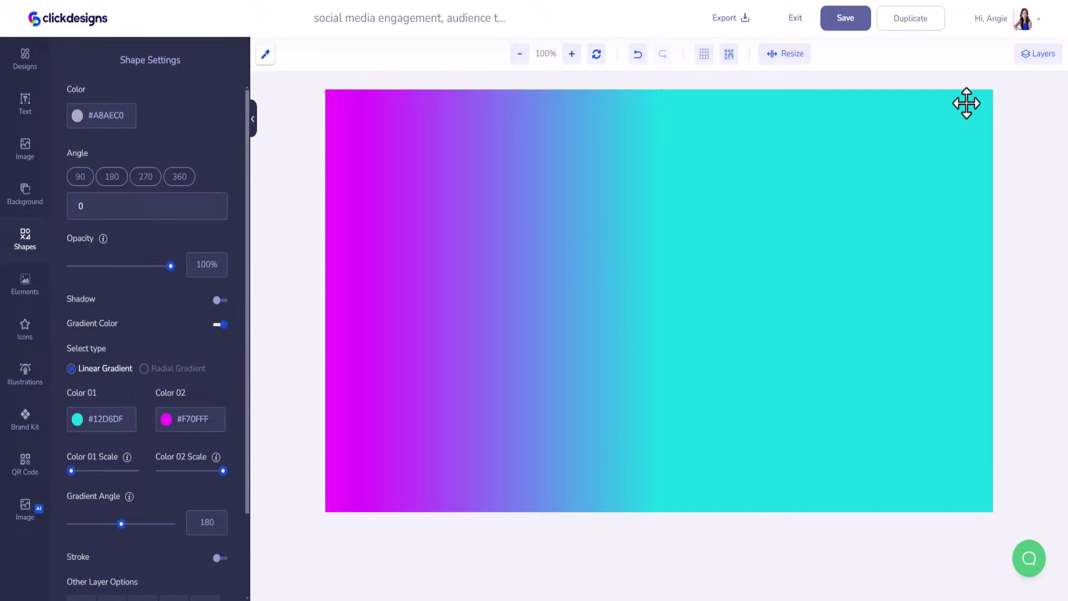
Move the gradient shape directly above the background image in the layer order and set its opacity to 37%
click(1035, 55)
drag(939, 123, 928, 309)
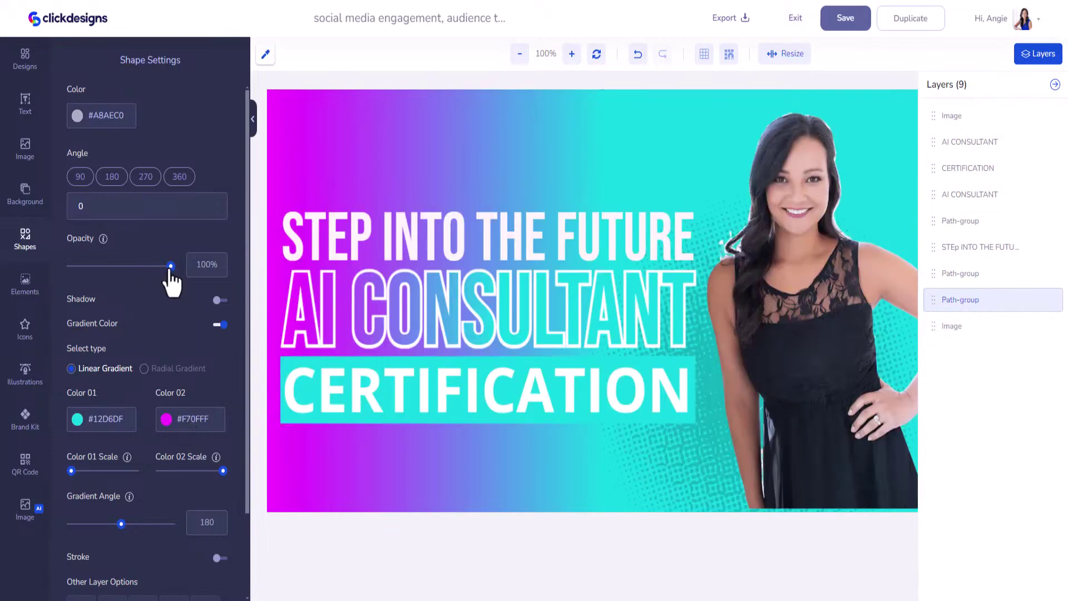
drag(171, 266, 119, 266)
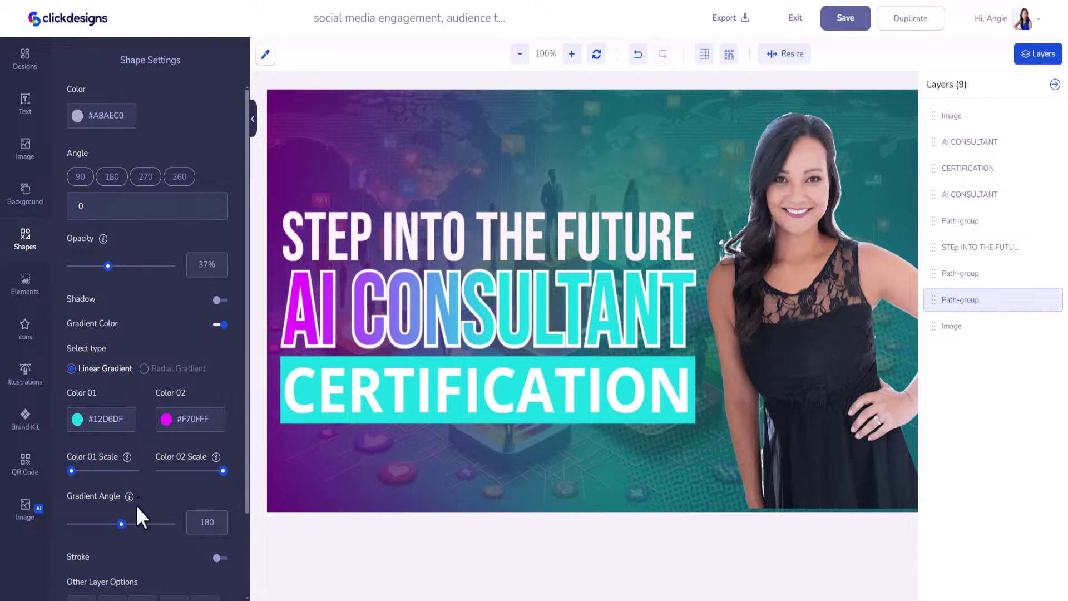
Set the overlay's gradient angle to 154 and reduce the scale of its magenta colour to about halfway
drag(120, 528, 79, 536)
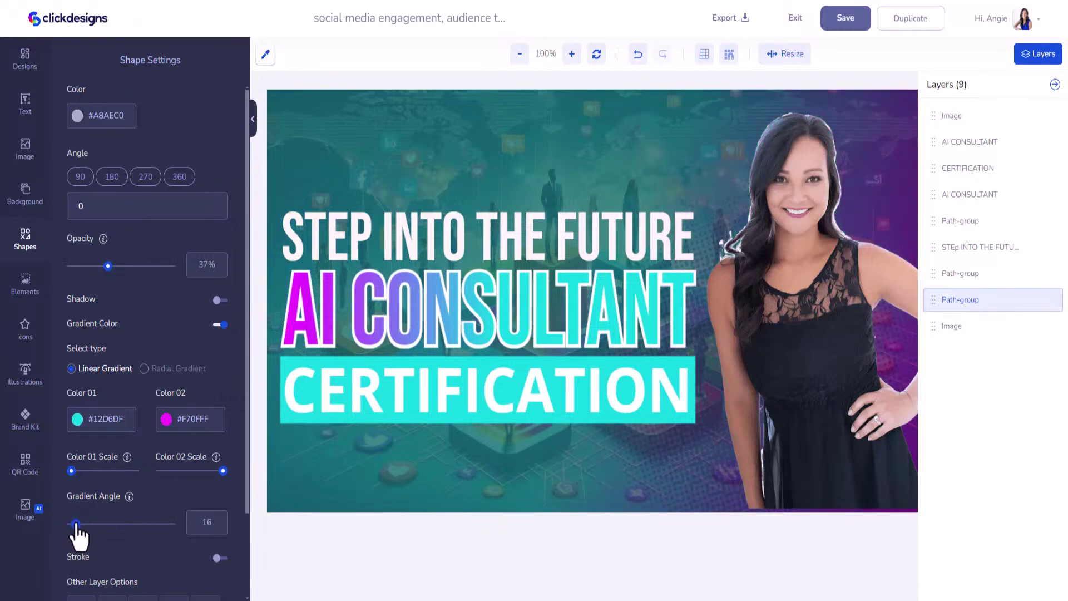
mouse_move(69, 473)
mouse_down()
mouse_move(77, 478)
mouse_move(66, 487)
mouse_up()
drag(222, 471, 190, 471)
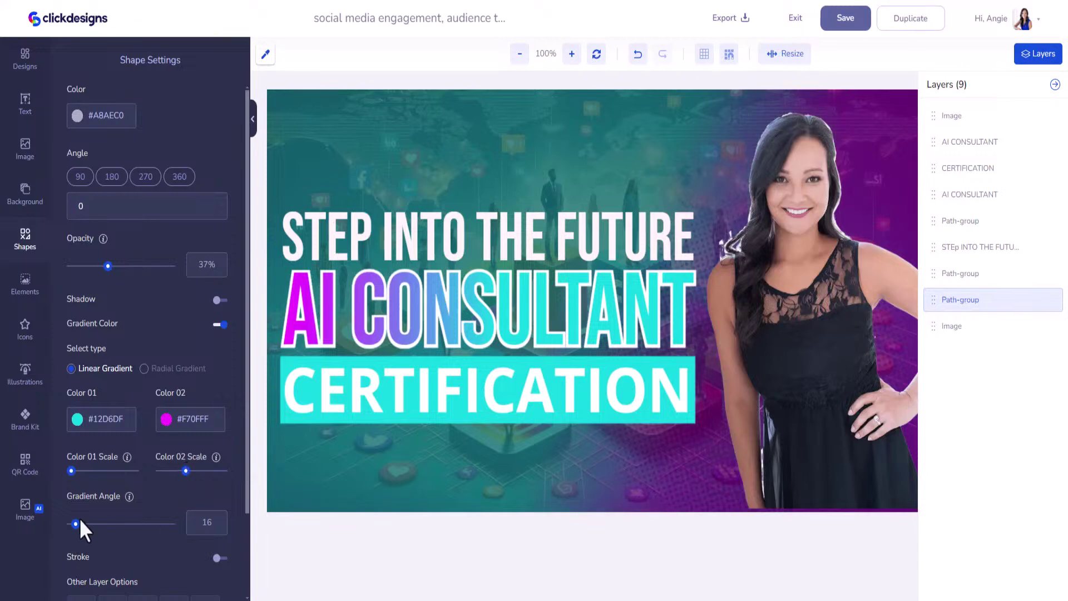
drag(76, 529, 117, 552)
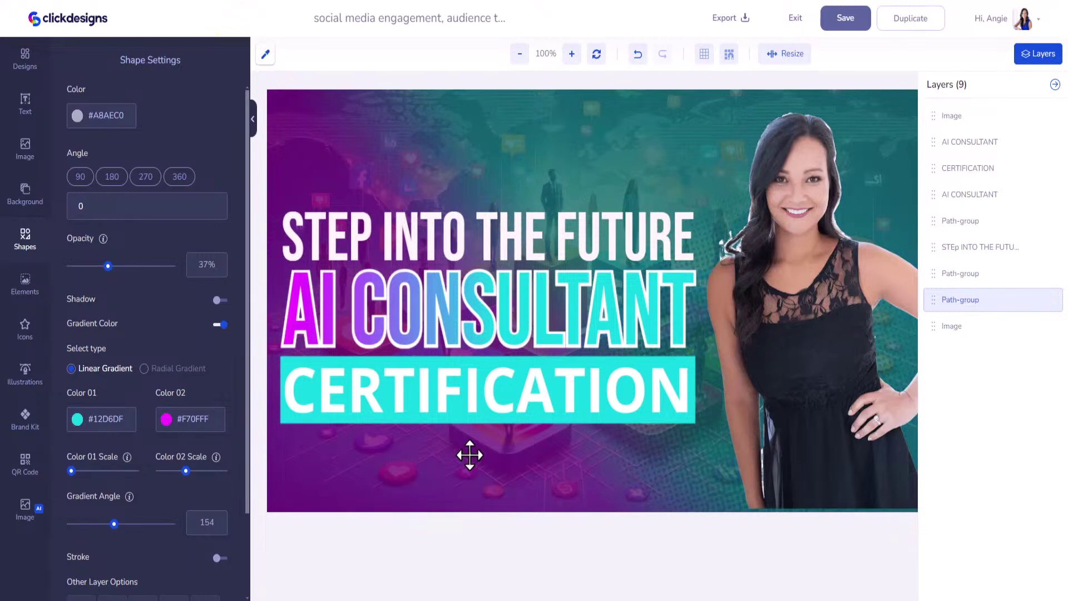
Look through the uploaded images, loading further batches, for a different portrait to replace the current one
mouse_move(806, 296)
mouse_down()
mouse_move(797, 290)
mouse_move(795, 307)
mouse_up()
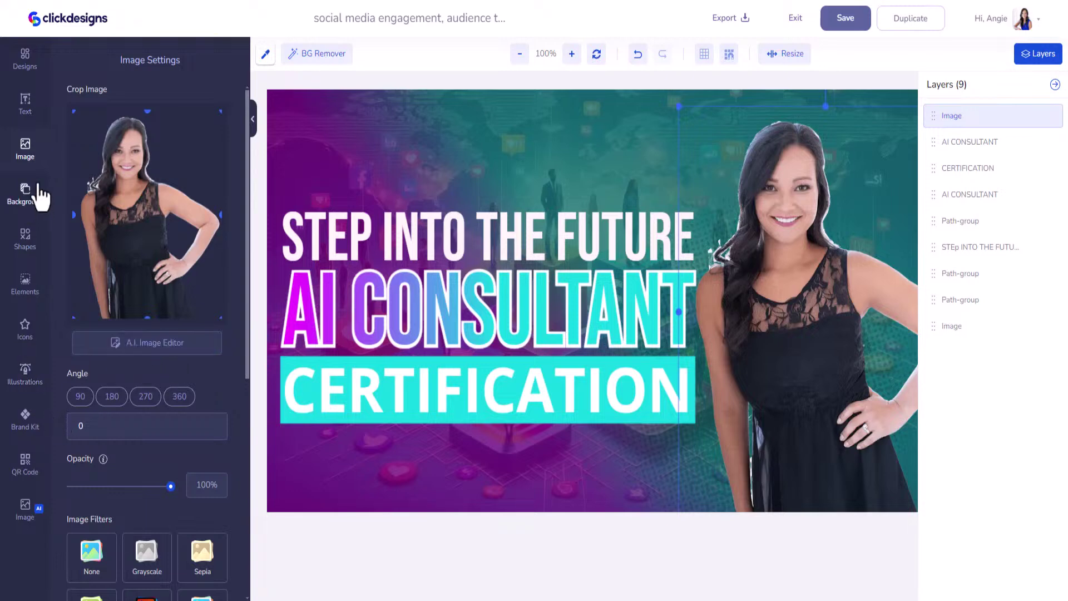
click(31, 157)
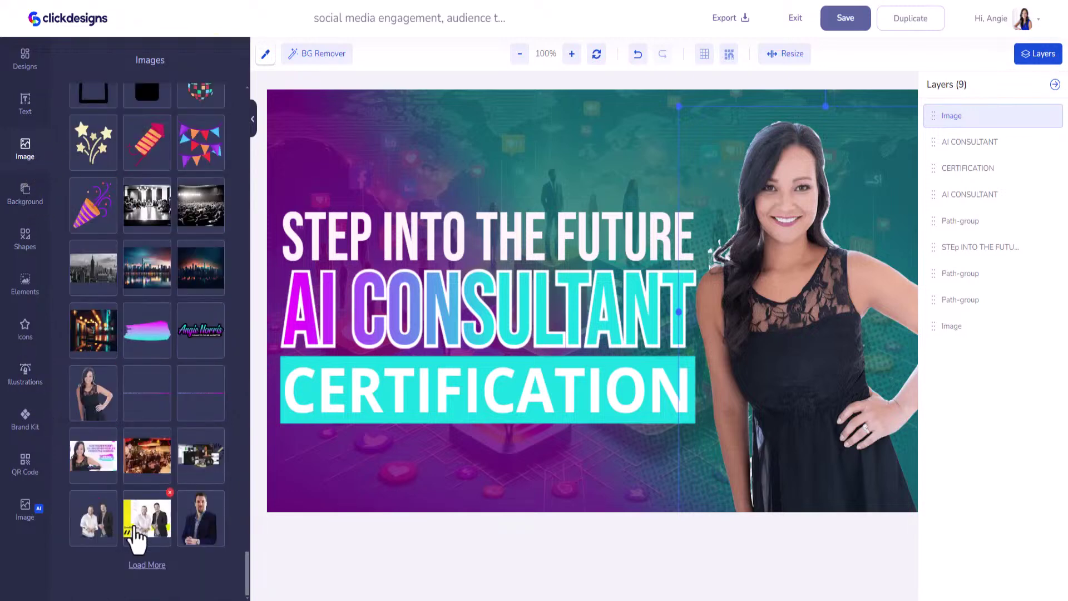
click(146, 566)
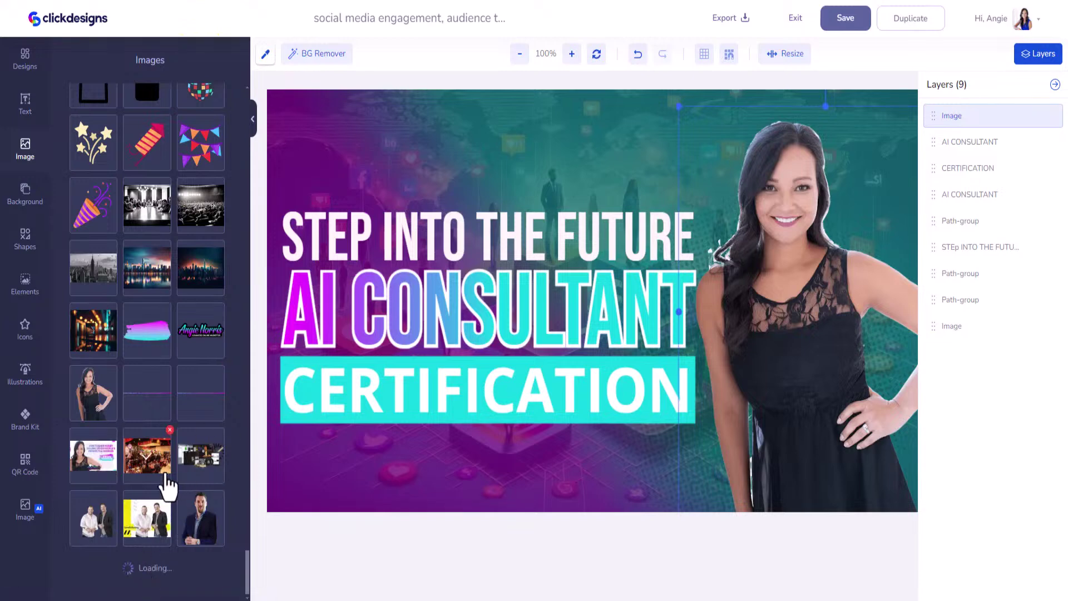
scroll(167, 476, down, 8)
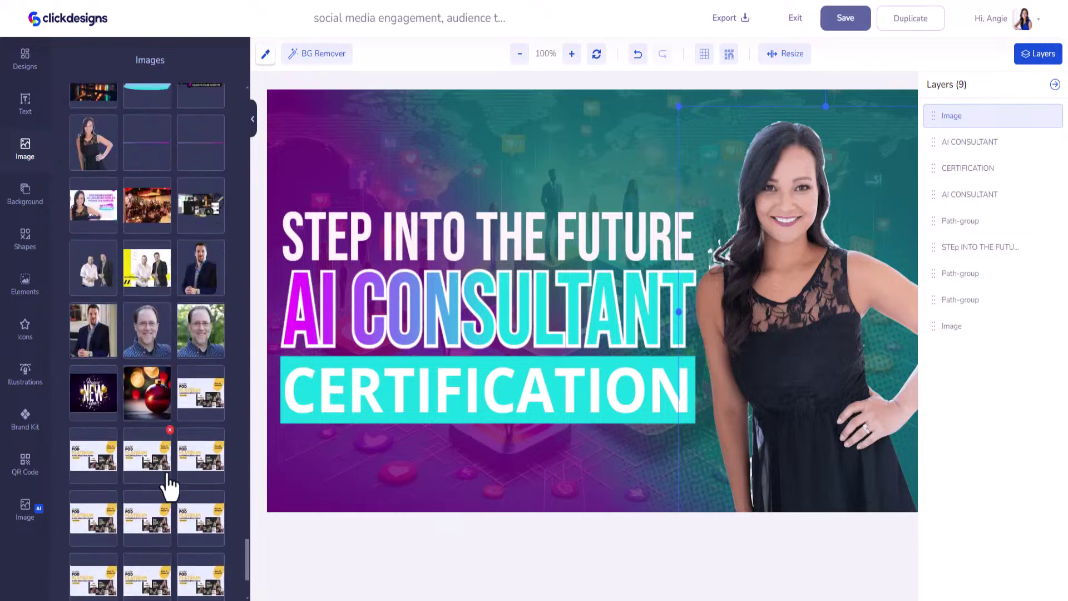
click(147, 565)
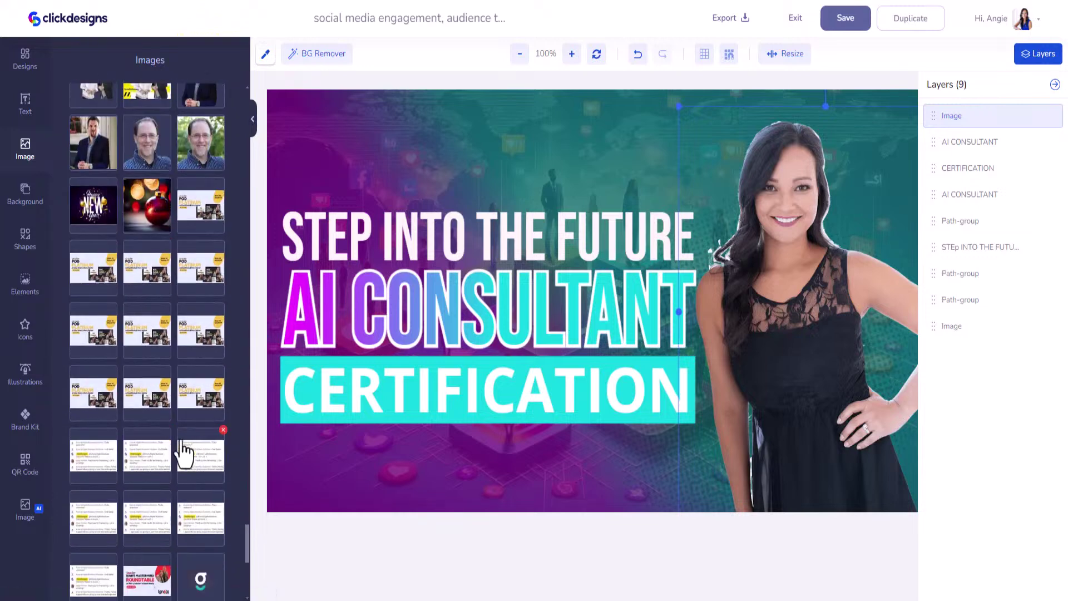
scroll(178, 459, down, 8)
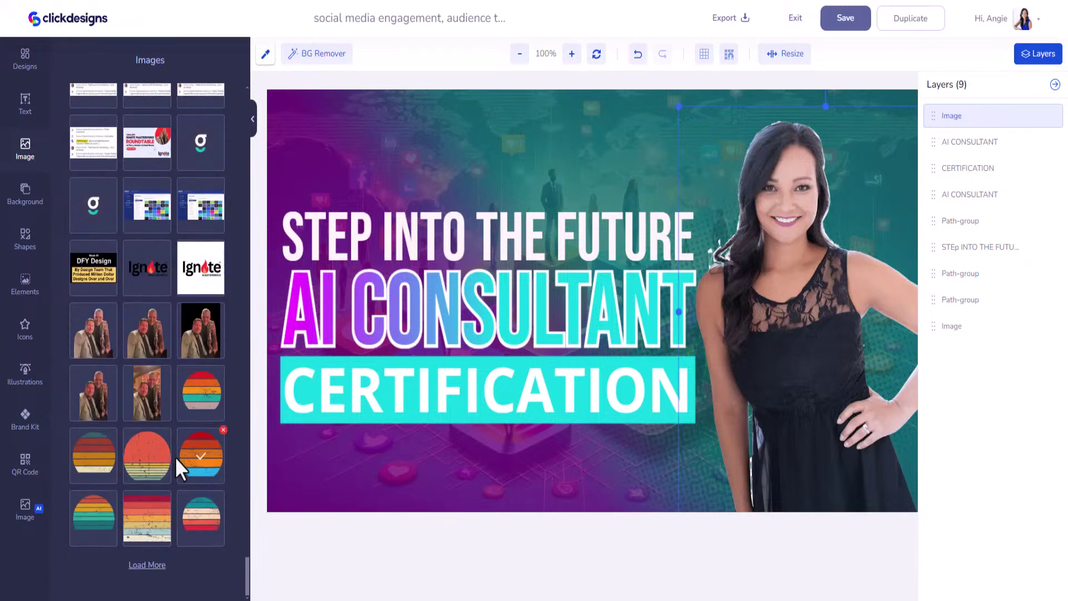
click(147, 565)
scroll(147, 566, down, 8)
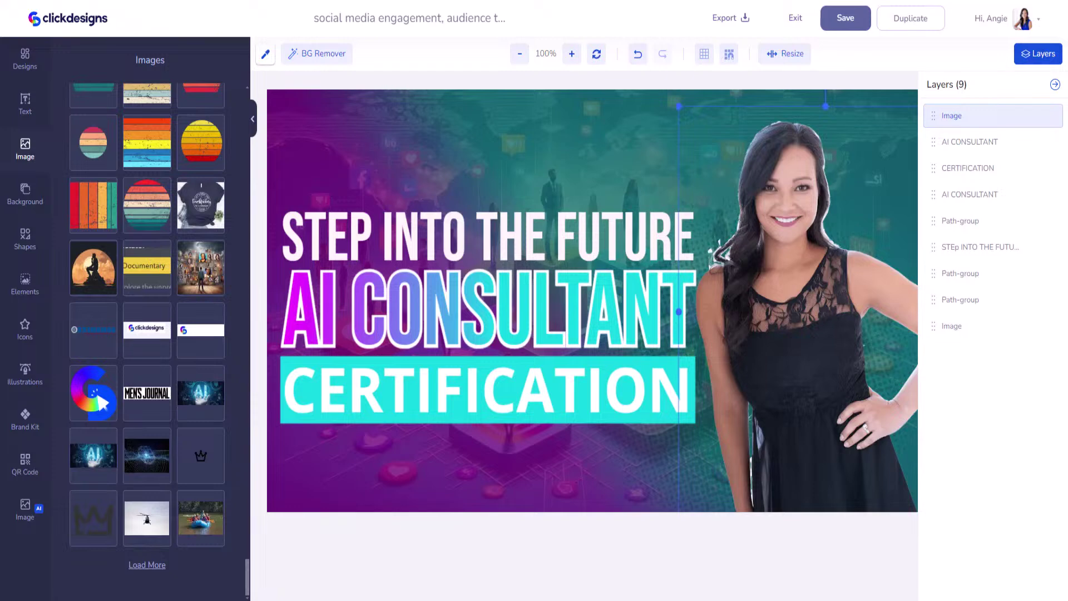
Delete the current portrait and add the uploaded photo of the woman in the black dress with a white stripe on the thumbnail's right side
click(708, 269)
key(Delete)
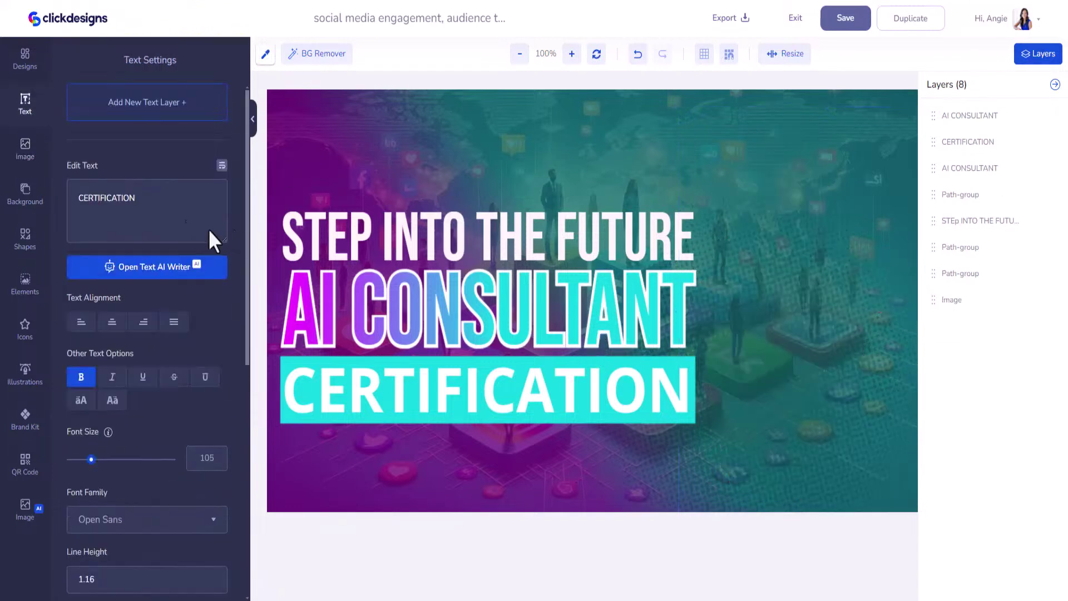
click(24, 148)
click(91, 326)
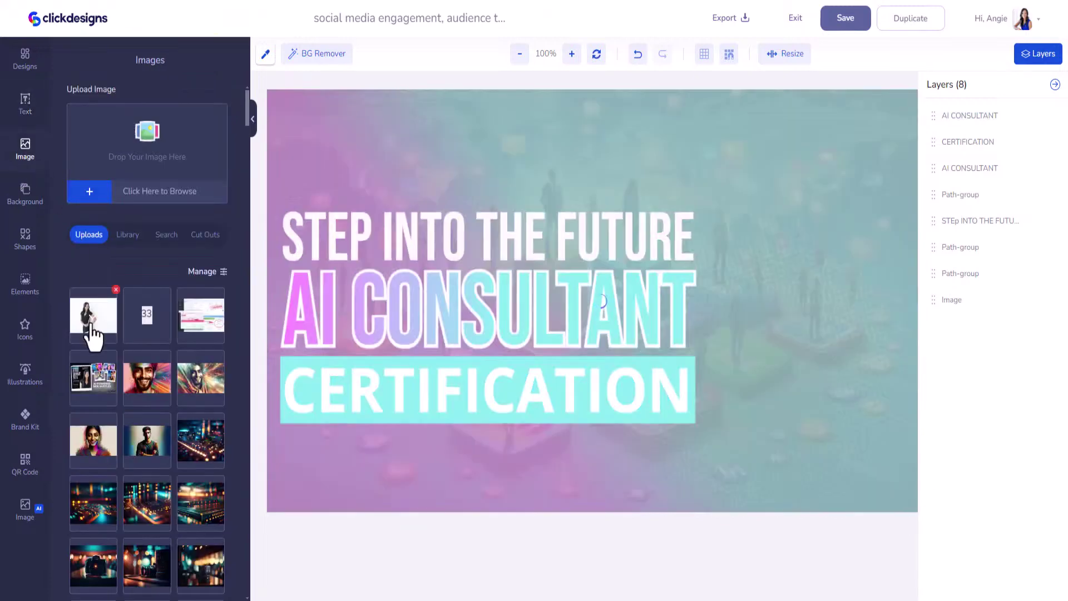
drag(524, 286, 812, 281)
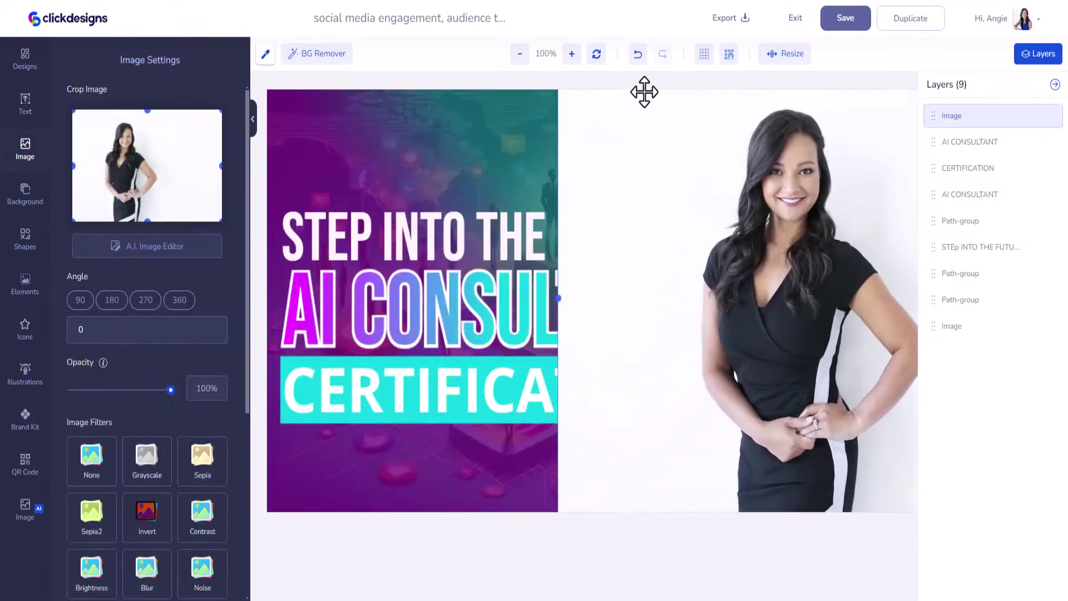
Remove the new portrait's white background with the A.I. Image Editor's Background Remover and apply the result
click(131, 256)
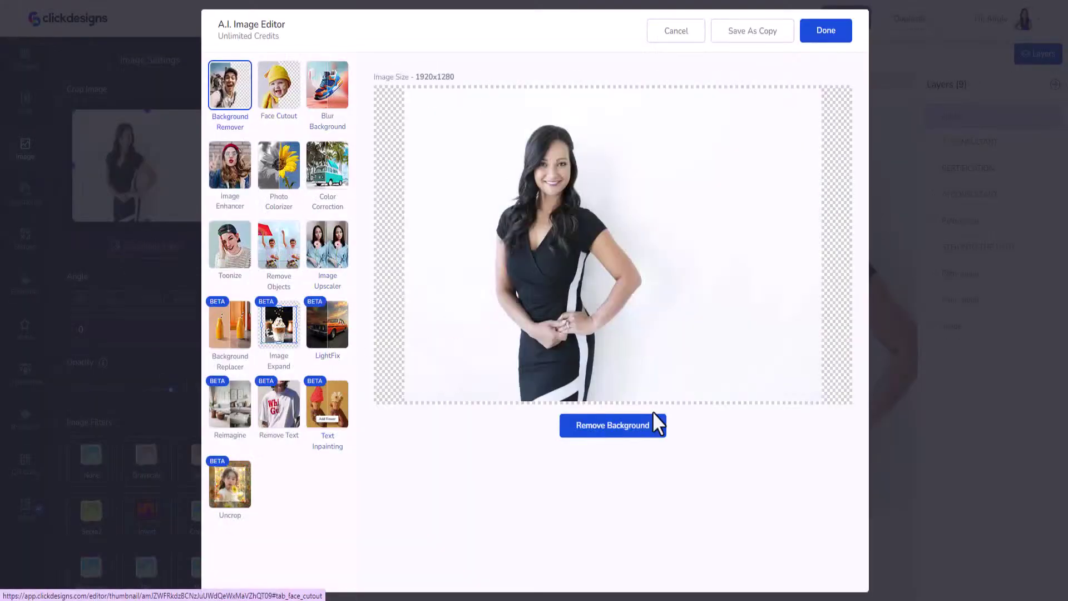
click(617, 425)
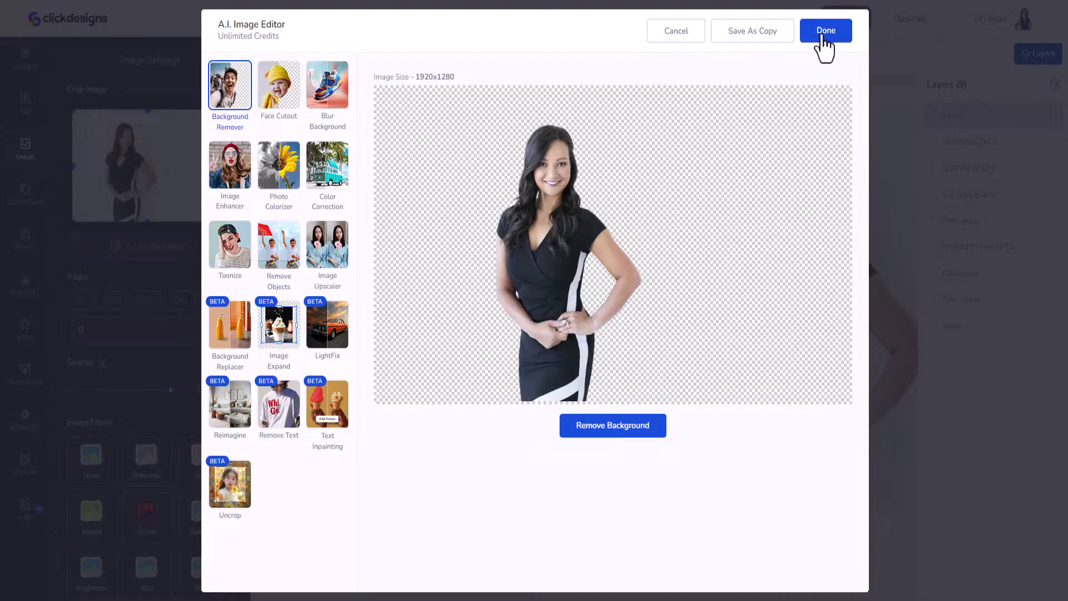
click(821, 36)
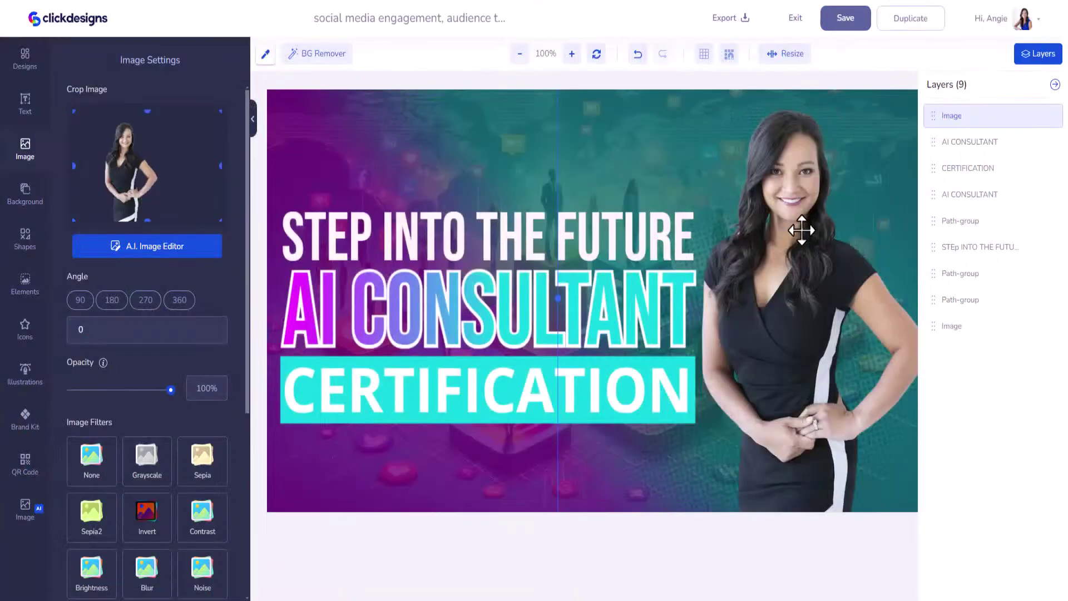
Lower the portrait slightly and crop away the empty space at its sides and above her head
drag(775, 290, 761, 241)
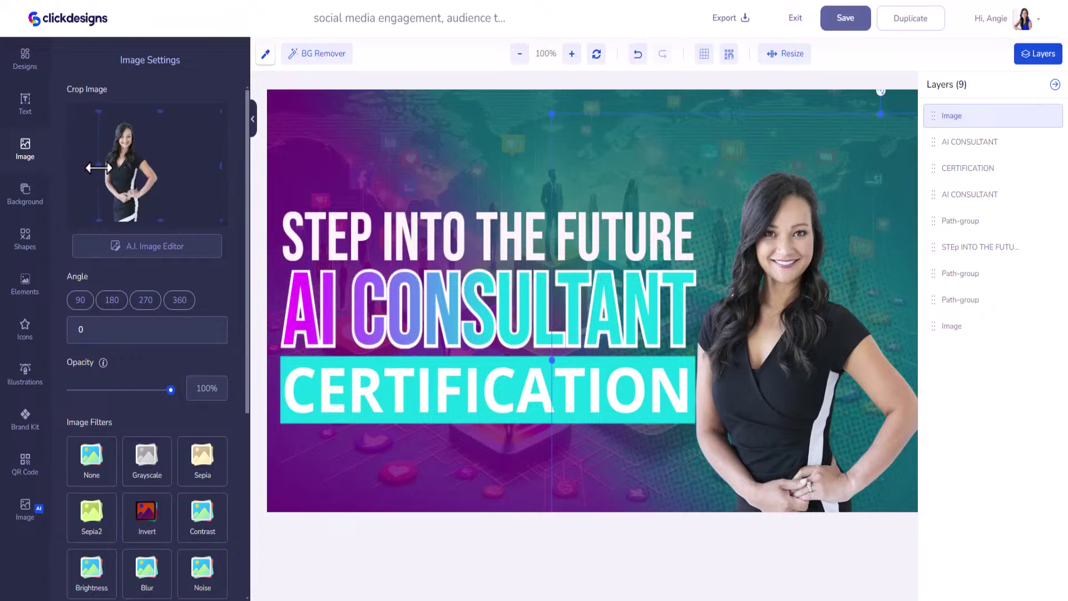
drag(98, 167, 174, 160)
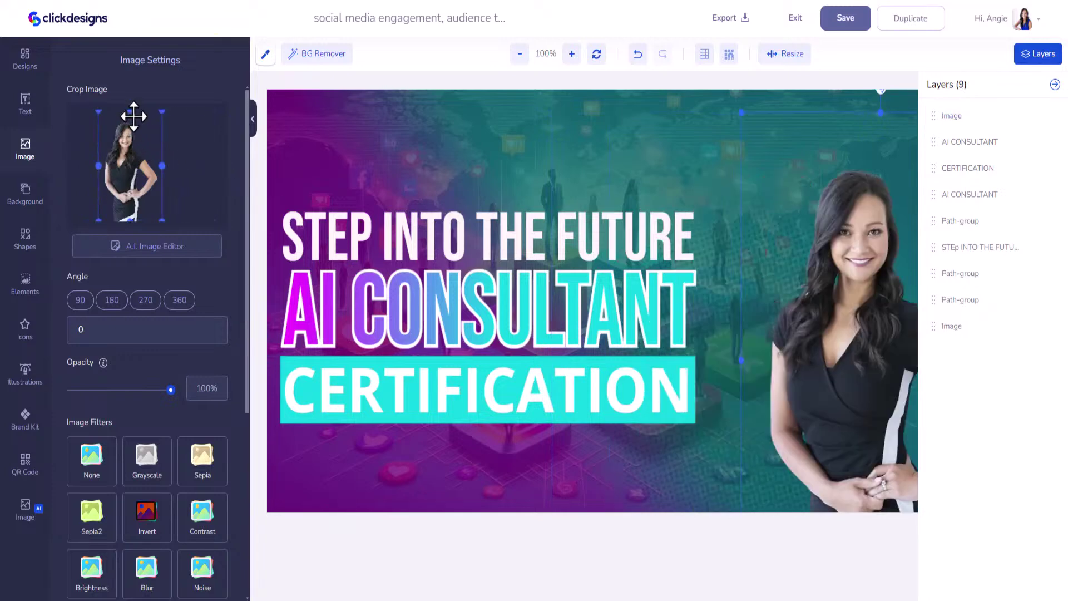
drag(129, 111, 129, 118)
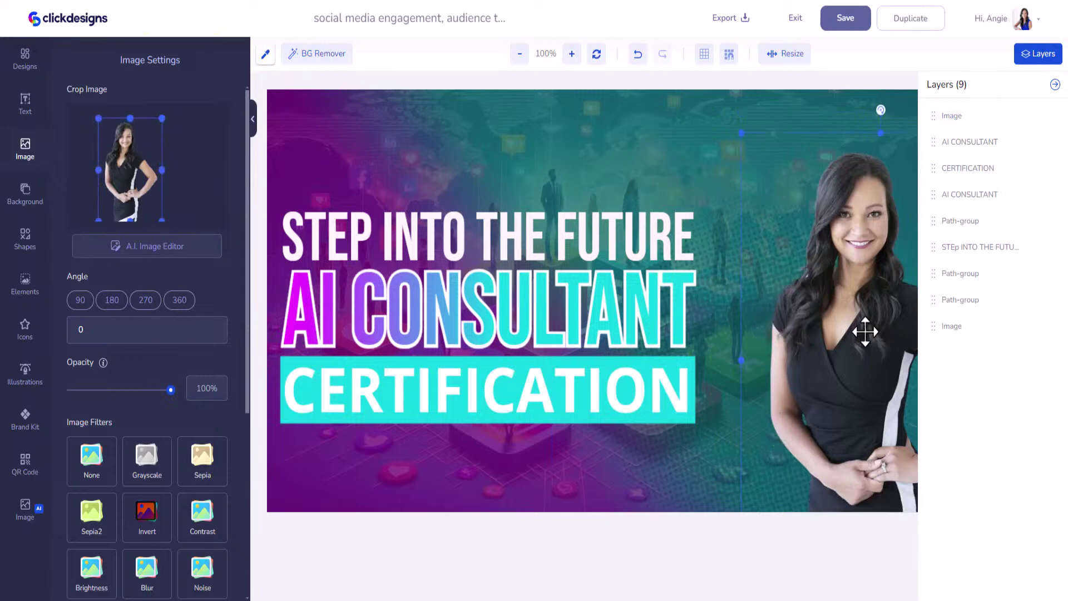
Enlarge the cropped portrait and position it beside the text so the woman fills the canvas height at the right edge
click(790, 318)
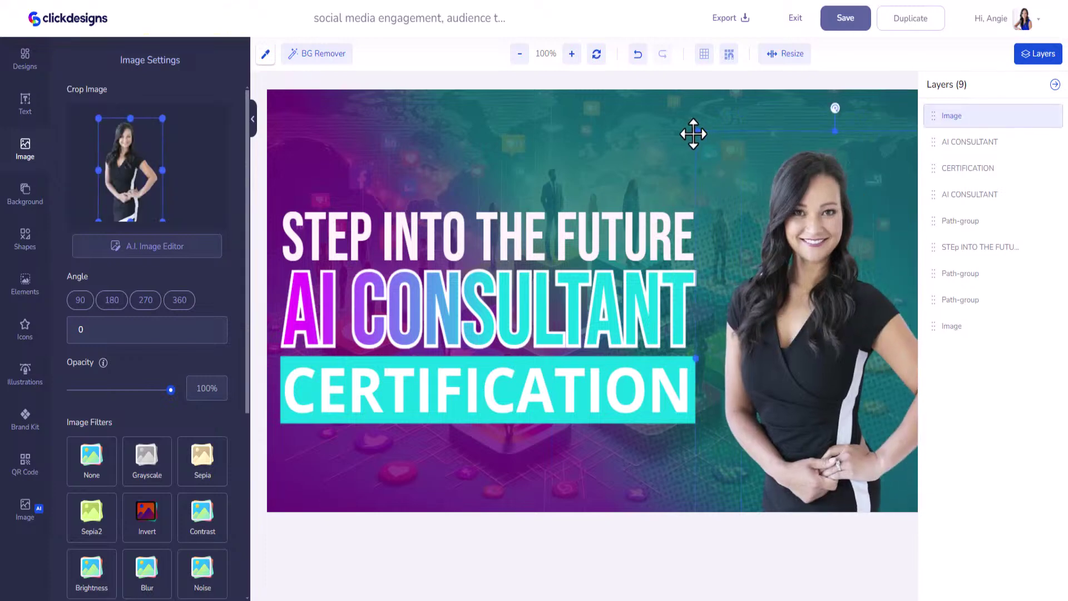
drag(695, 133, 600, 90)
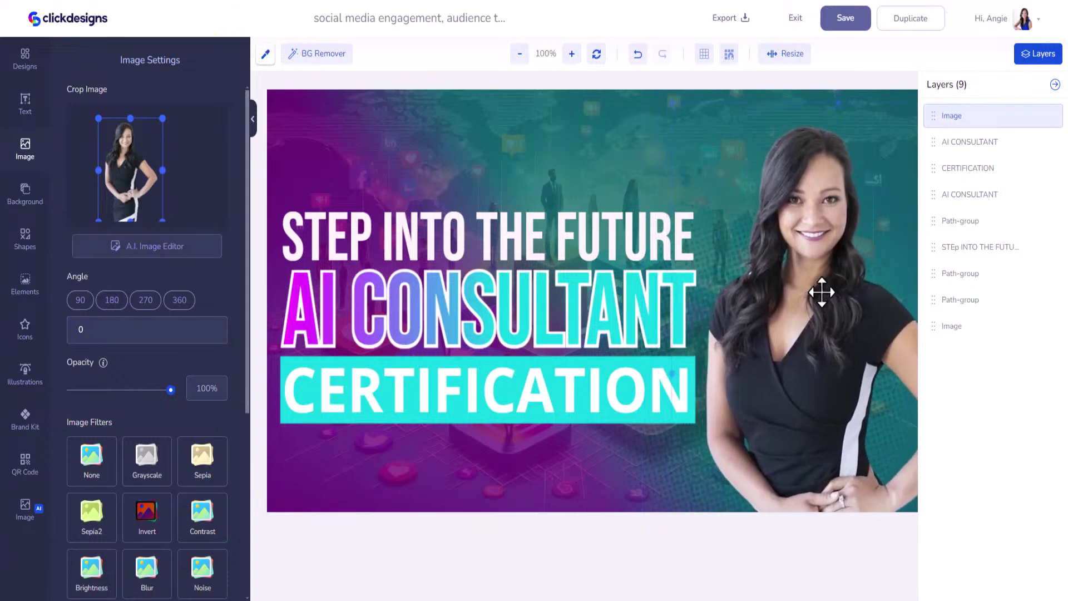
drag(819, 291, 808, 328)
drag(674, 172, 608, 112)
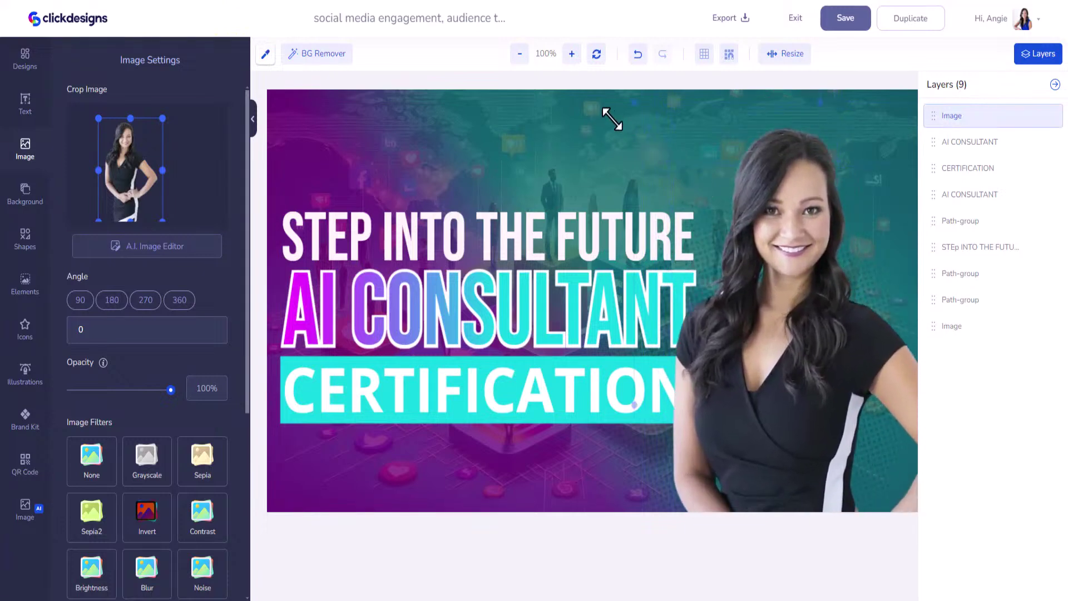
drag(775, 262, 799, 245)
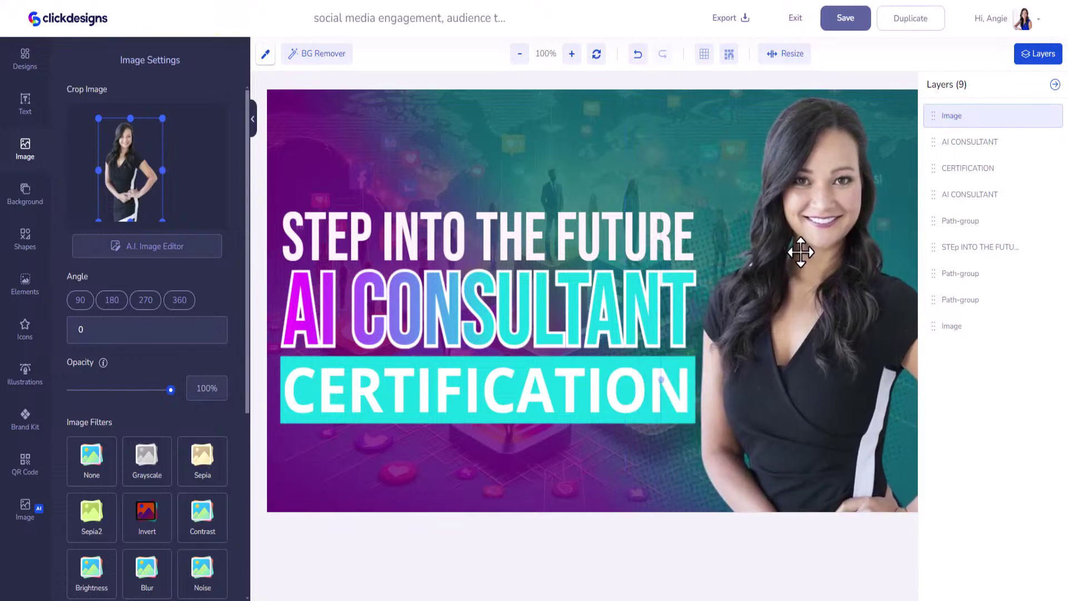
key(ctrl+z)
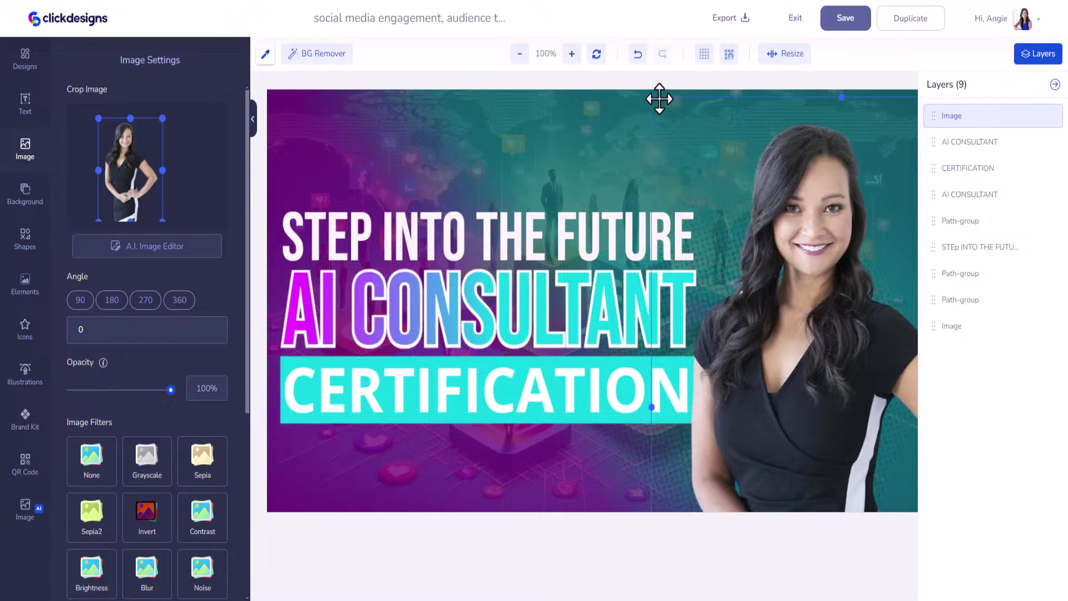
key(ctrl+y)
drag(818, 303, 862, 332)
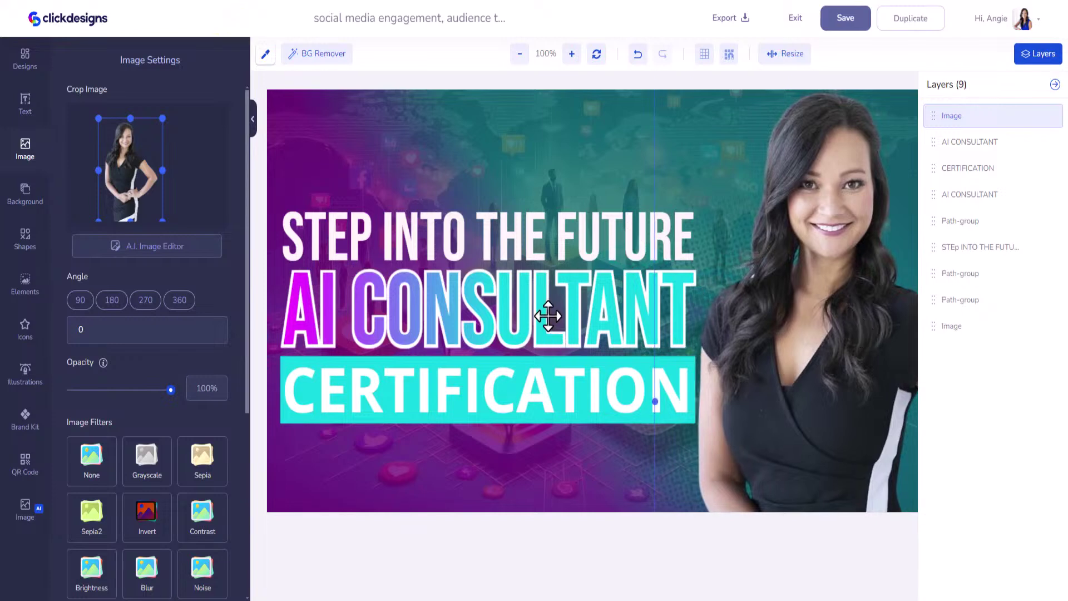
Nudge the STEP INTO THE FUTURE text slightly upwards, away from the AI CONSULTANT line
click(419, 240)
key(Up)
key(Up)
key(Up)
key(Up)
key(Up)
key(Up)
key(Up)
key(Up)
key(Up)
key(Up)
key(Up)
key(Up)
key(Up)
key(Up)
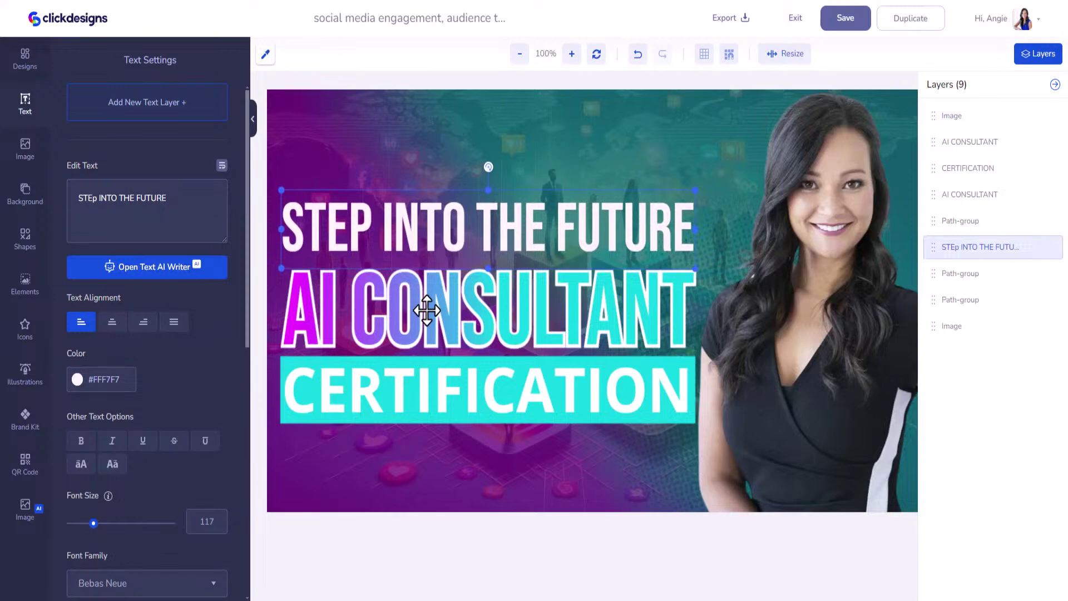
Nudge the topmost AI CONSULTANT text layer upwards, closer to the STEP INTO THE FUTURE line
click(426, 309)
key(Up)
key(Up)
key(Up)
key(Up)
key(Up)
key(Up)
key(Up)
key(Up)
key(Up)
key(Up)
key(Up)
key(Up)
key(Up)
key(Up)
key(Up)
key(Up)
key(Up)
key(Up)
key(Up)
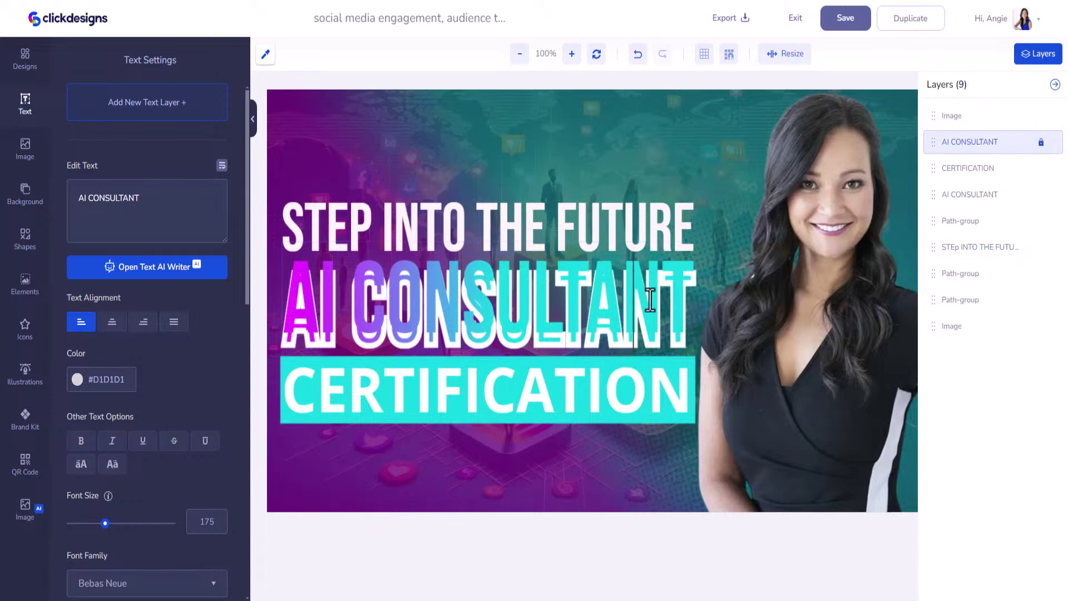
Move the other AI CONSULTANT layer up too and realign the gradient lettering with its white outline
click(572, 374)
drag(528, 302, 506, 267)
click(506, 267)
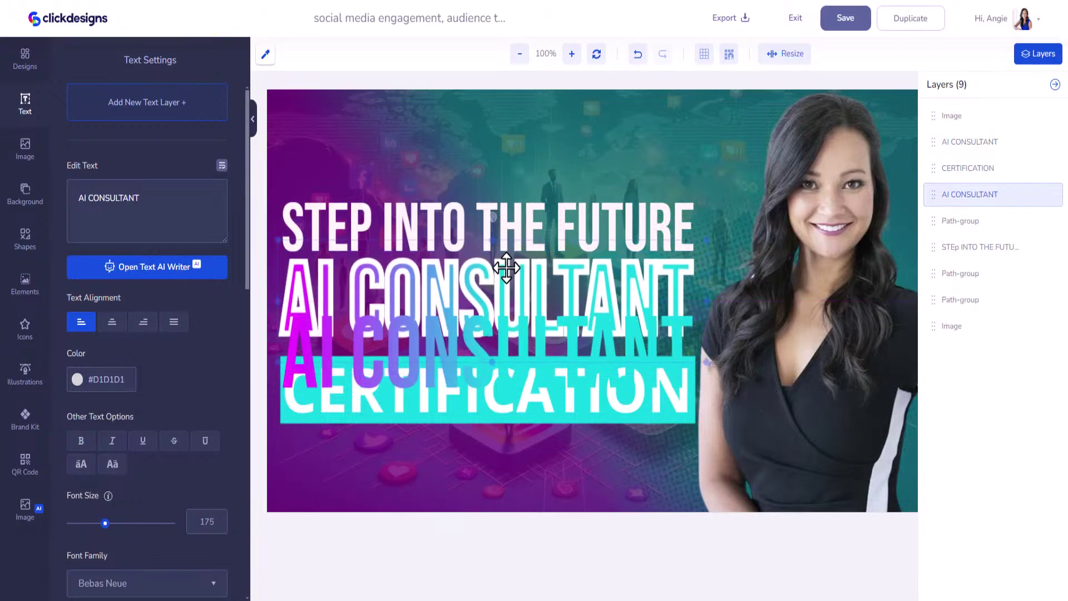
drag(505, 349, 513, 287)
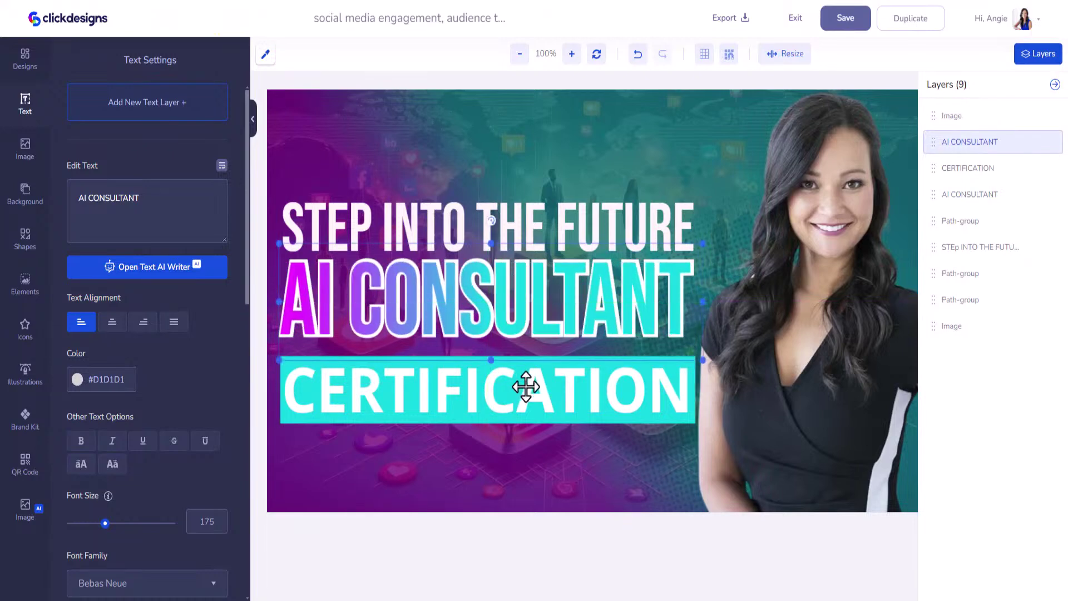
Move the turquoise rectangle and the CERTIFICATION text up together, just below the AI CONSULTANT line
click(533, 358)
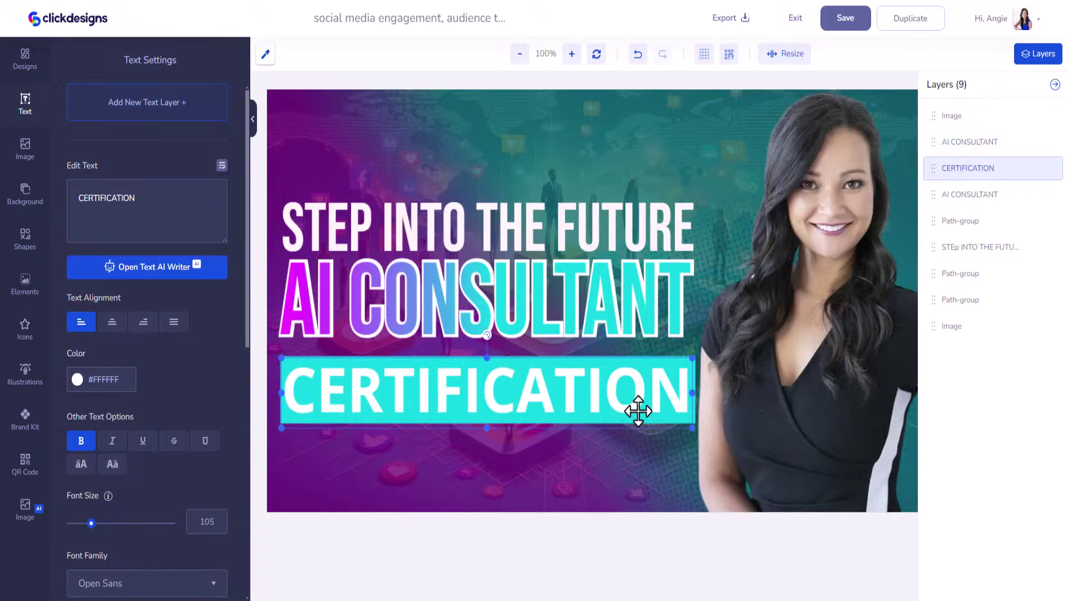
click(695, 412)
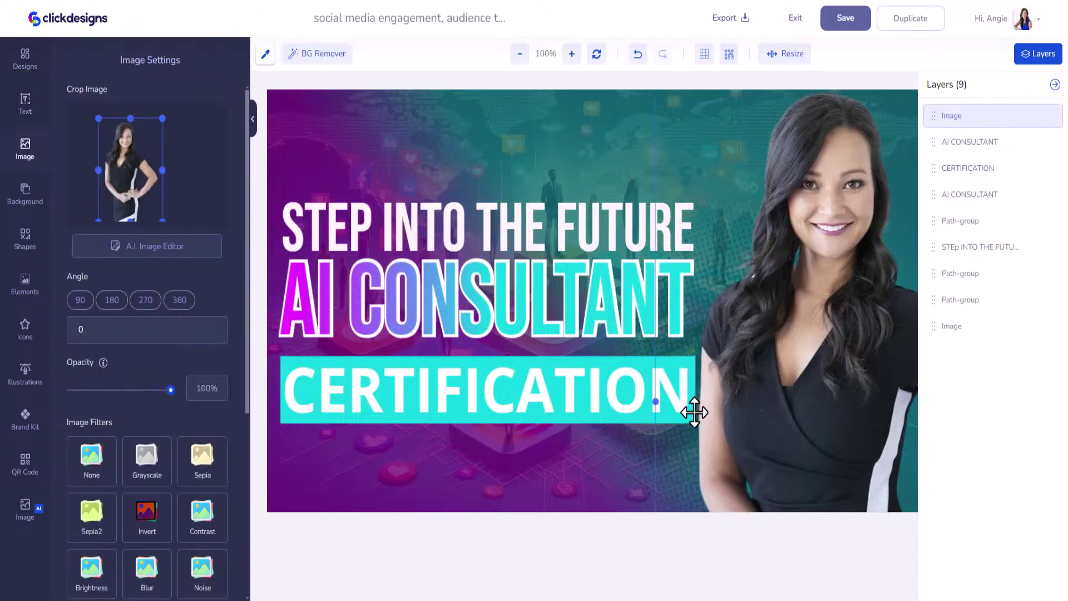
click(282, 421)
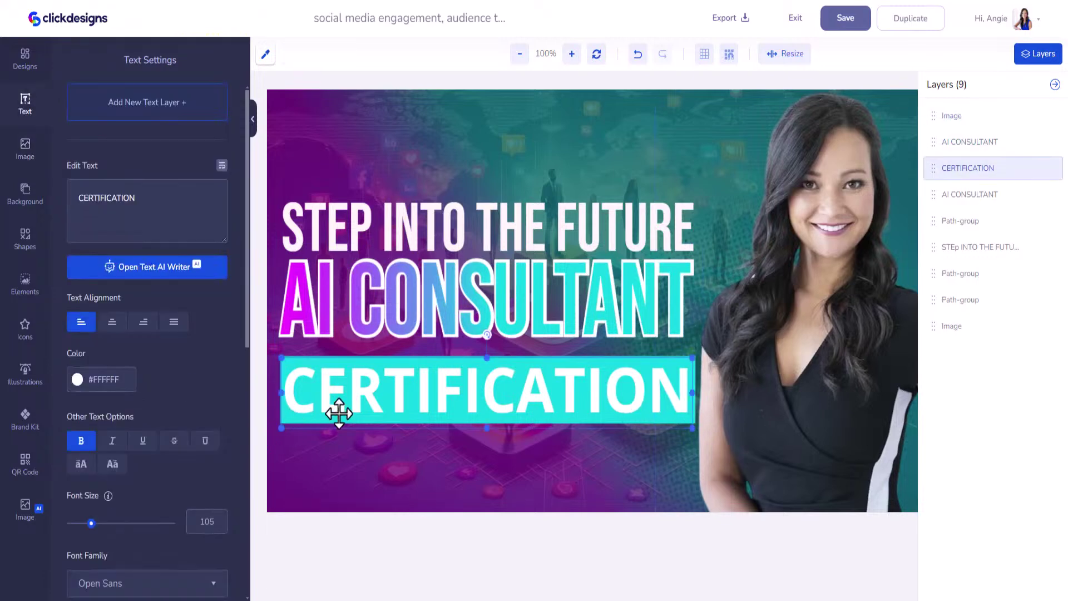
drag(374, 403, 376, 369)
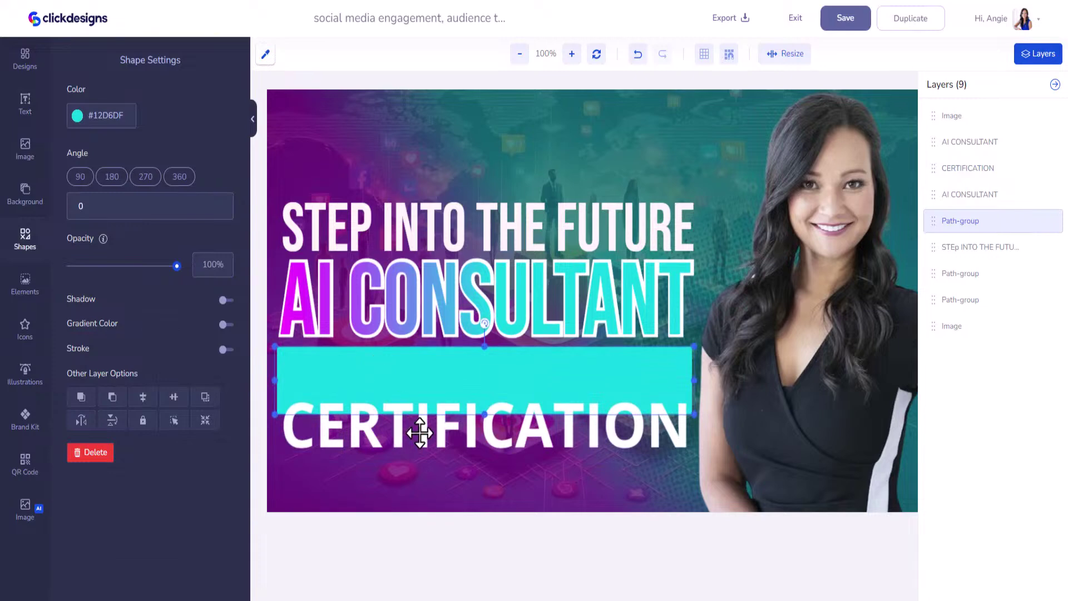
drag(417, 429, 418, 390)
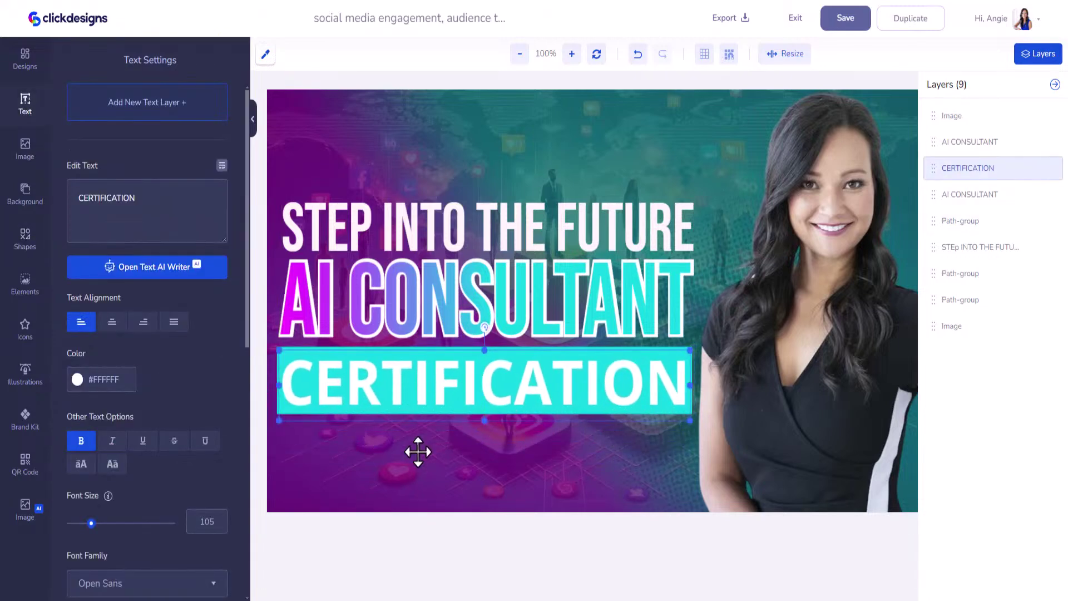
click(435, 326)
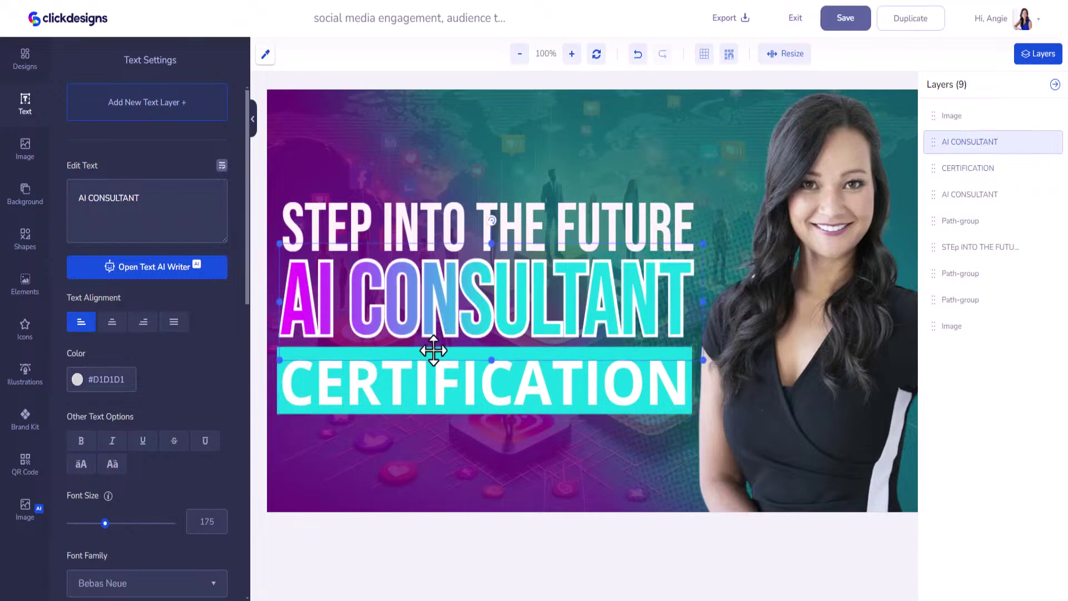
Scale the woman's portrait down slightly and reposition it beside the text, with her head just below the thumbnail's upper edge
click(792, 382)
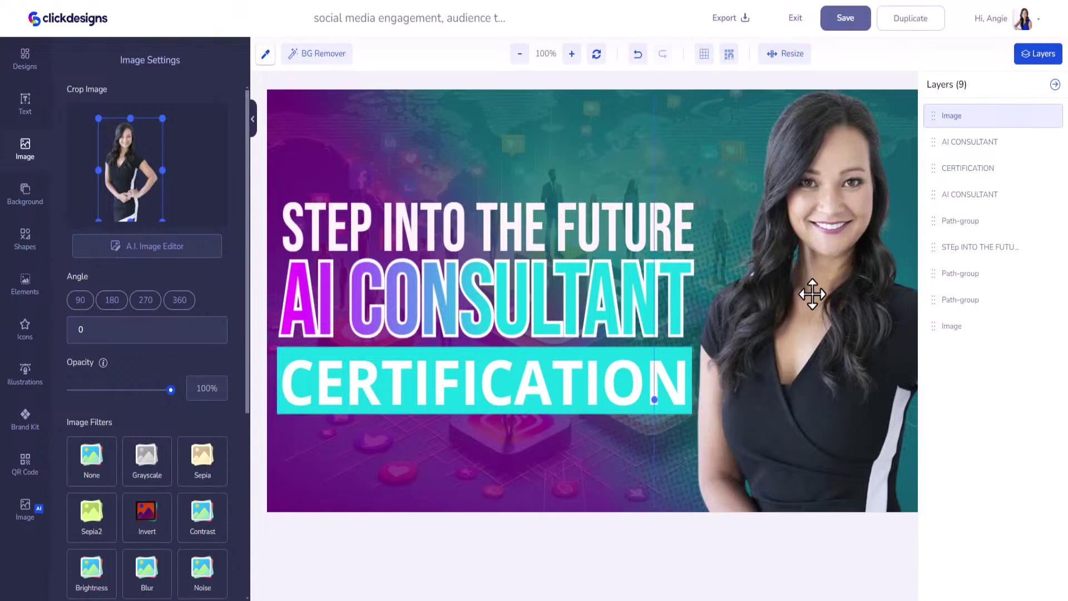
drag(817, 288, 813, 303)
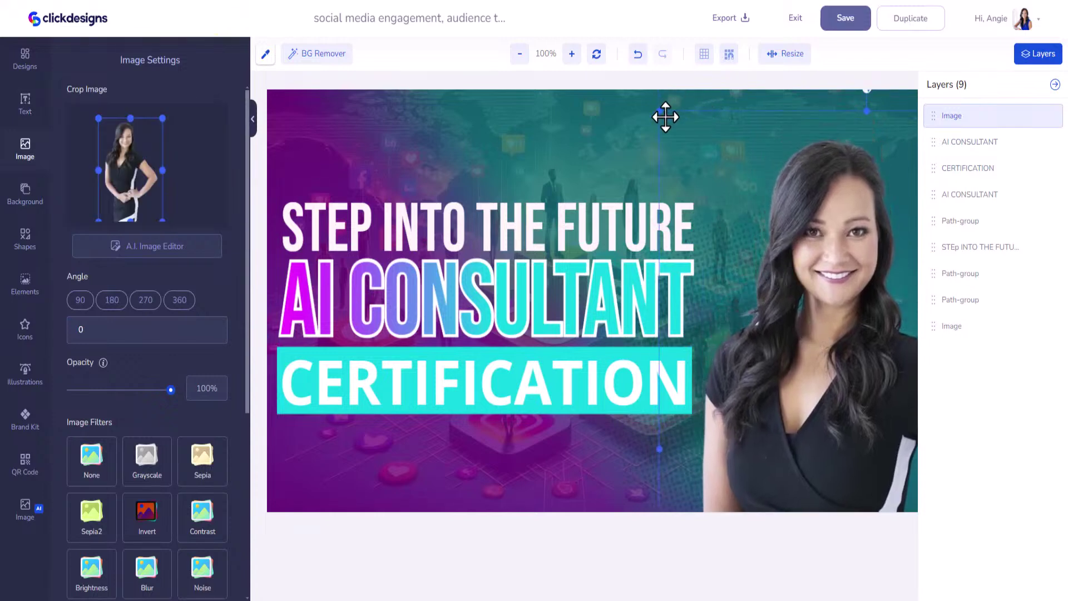
drag(661, 111, 643, 100)
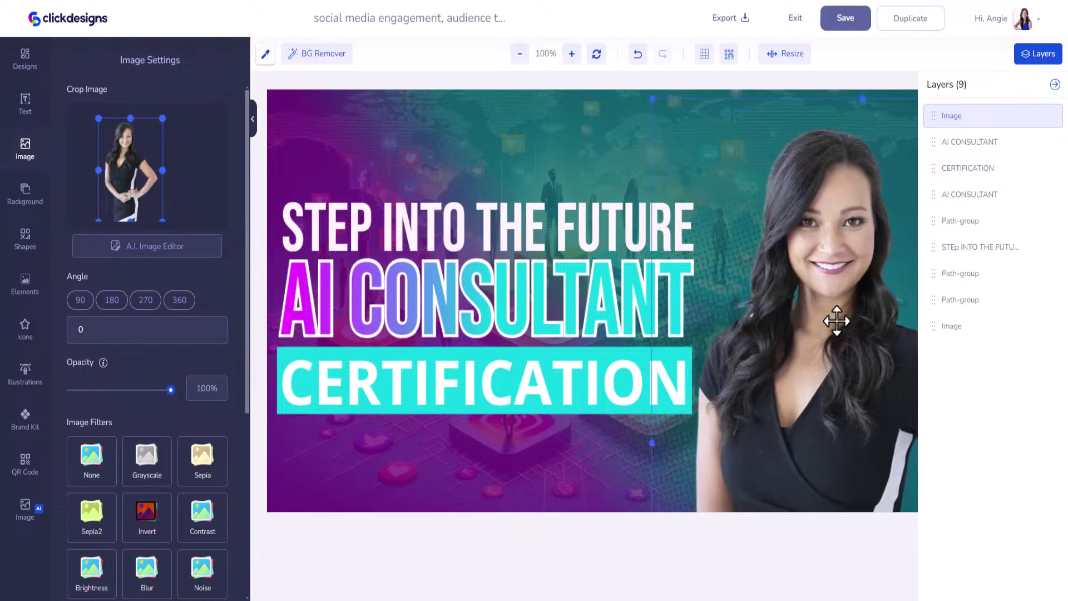
drag(834, 310, 836, 293)
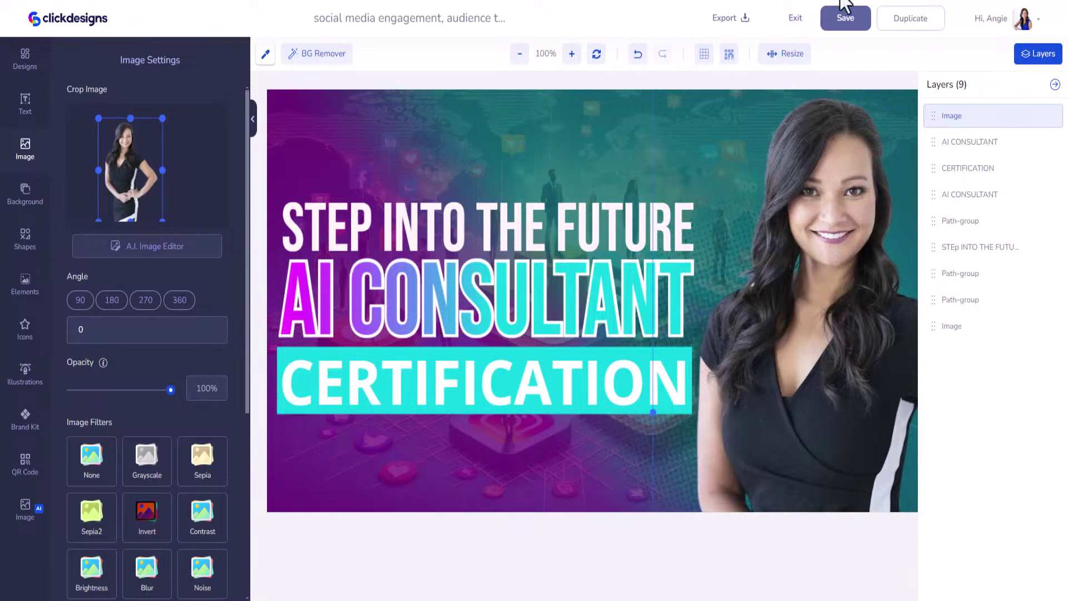
Save the thumbnail design and export it as a PNG at 300 DPI without a watermark
click(841, 33)
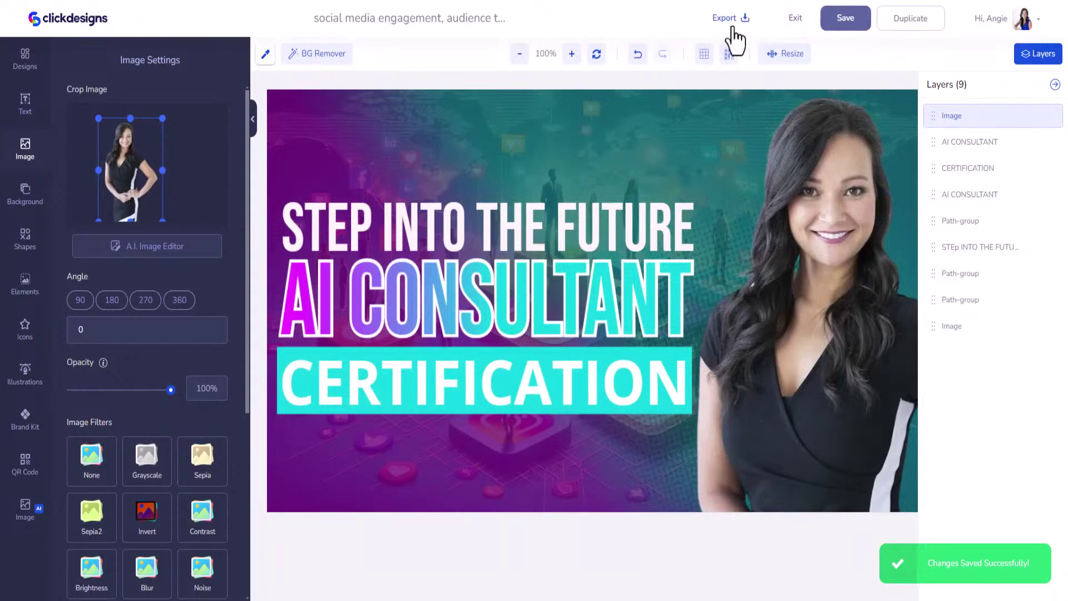
click(731, 27)
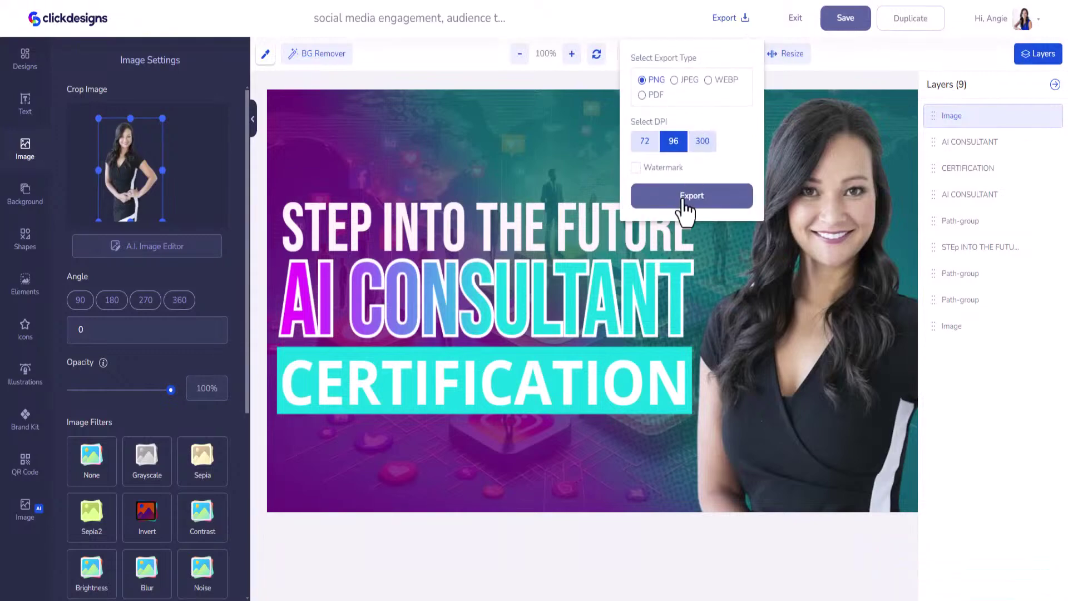
click(702, 140)
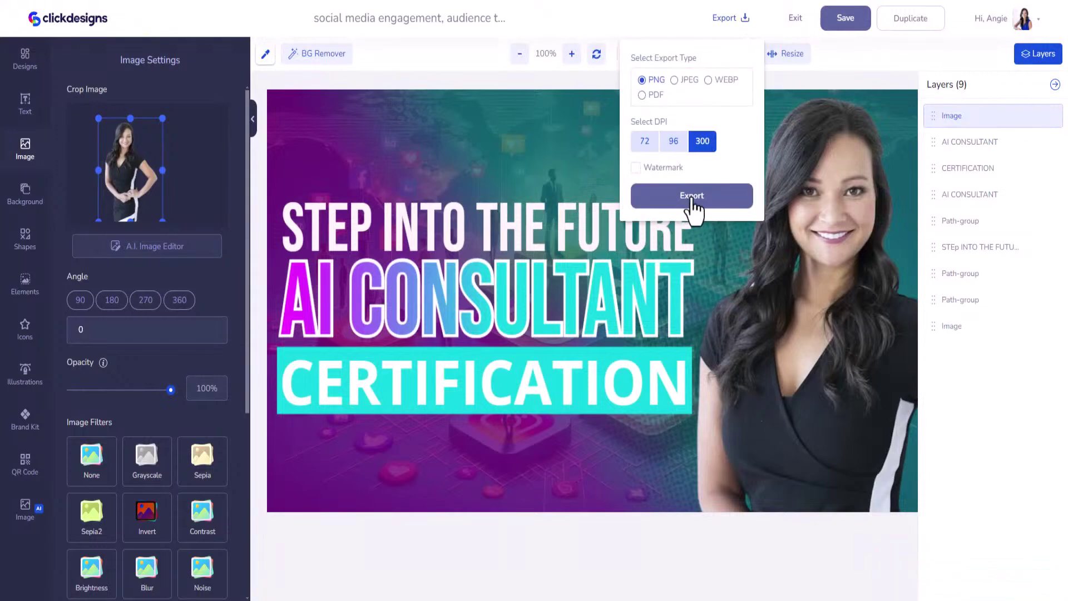
click(692, 203)
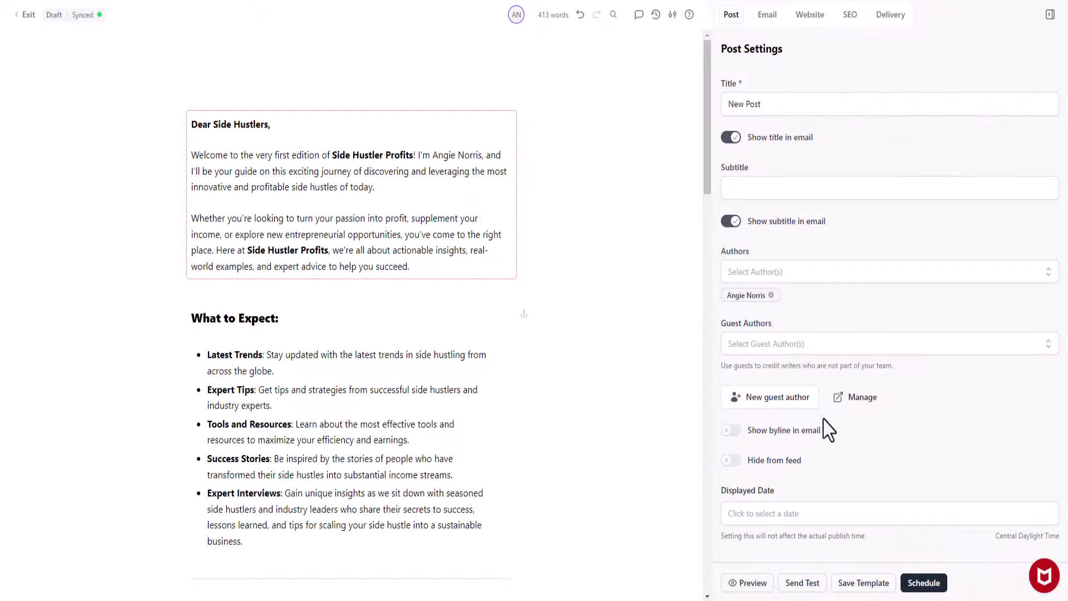
Review the Email and Website settings of the draft newsletter post
click(765, 17)
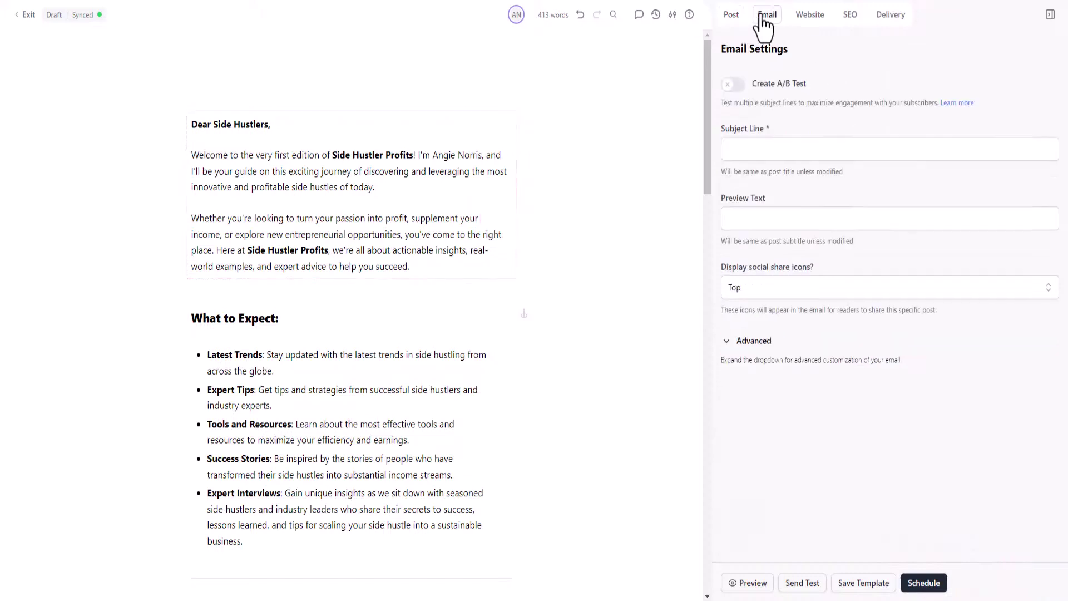
click(815, 20)
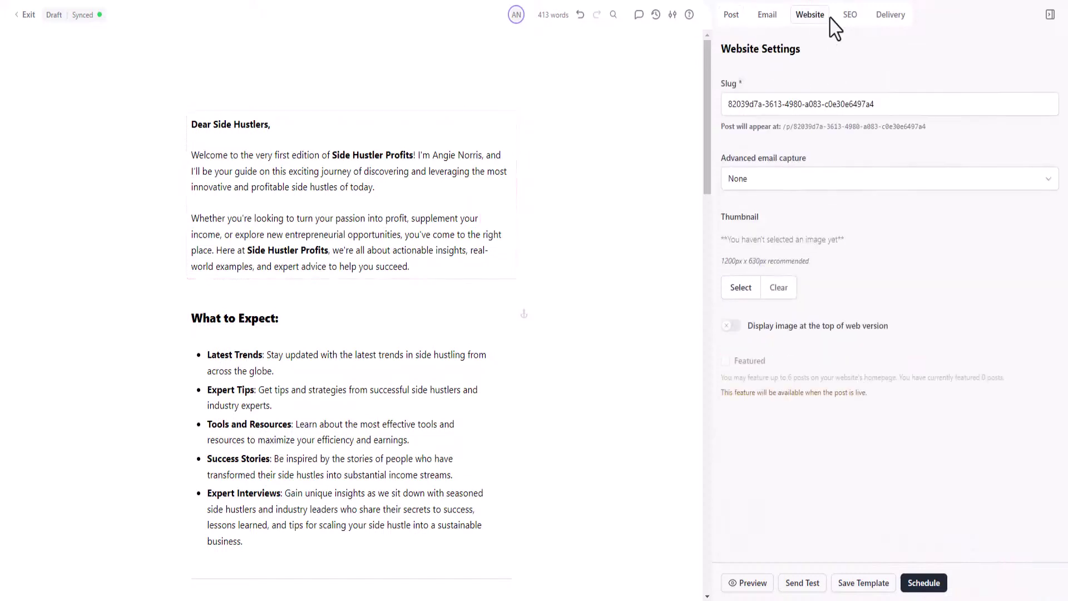
For the website thumbnail upload, rename the AI Consultant Certification image in Downloads as SideHustlerProfit_E002_AIConsultant.png
click(742, 289)
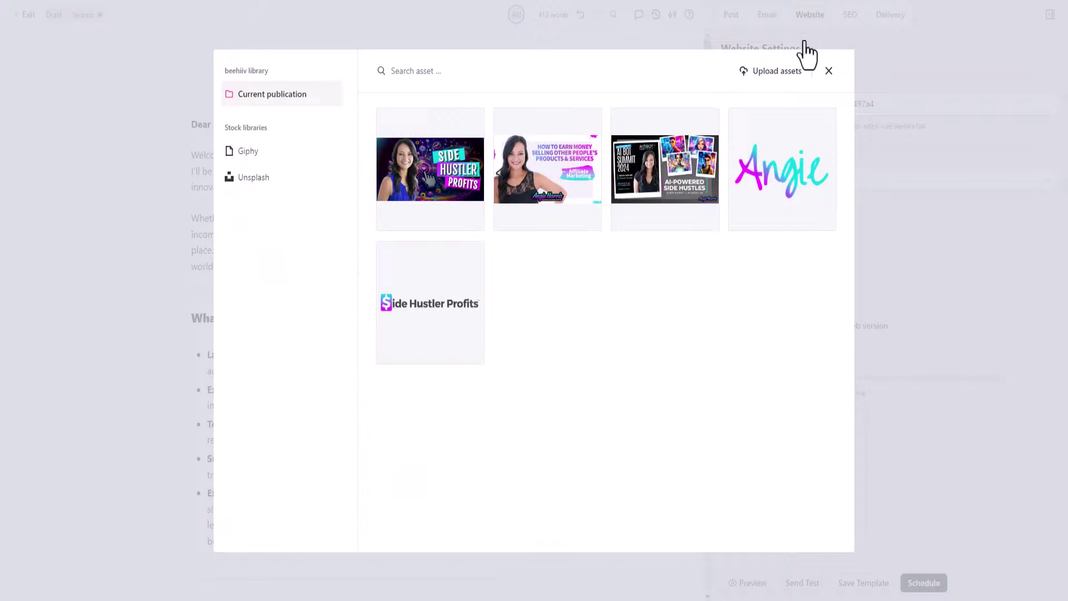
click(786, 73)
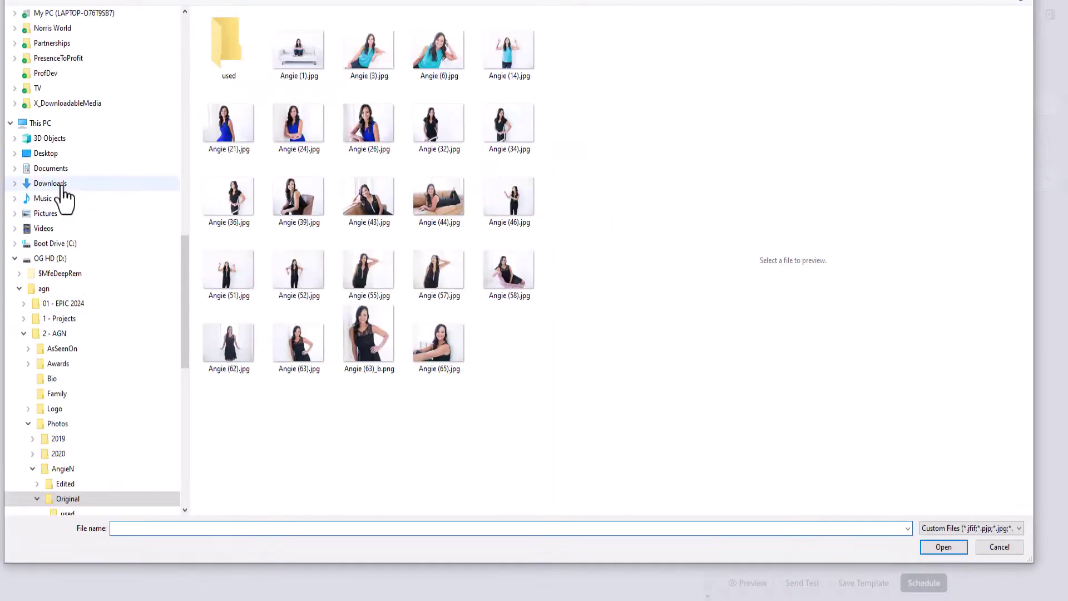
click(52, 184)
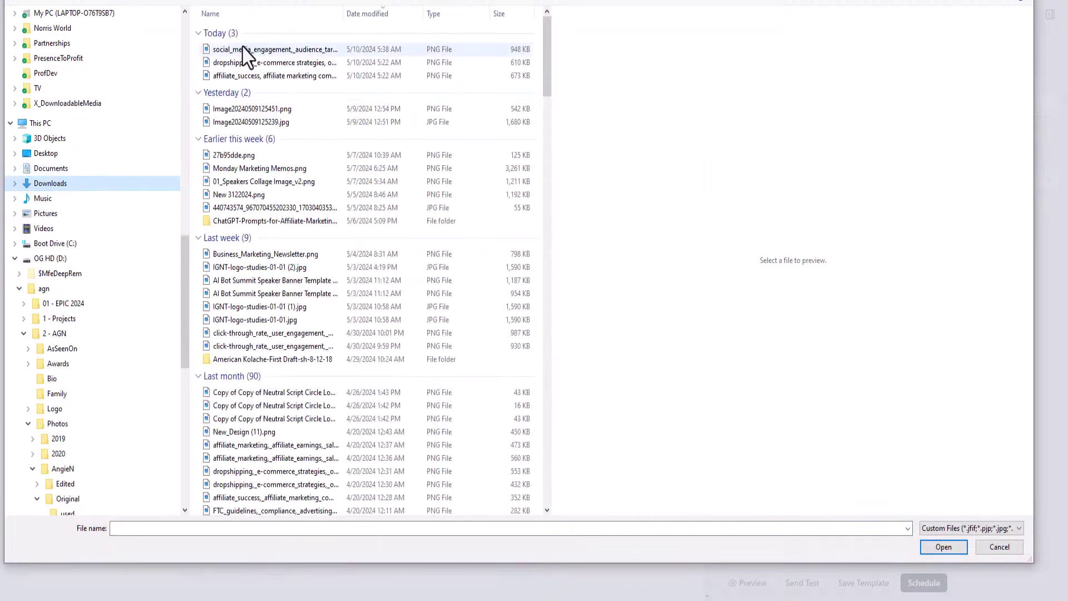
click(243, 49)
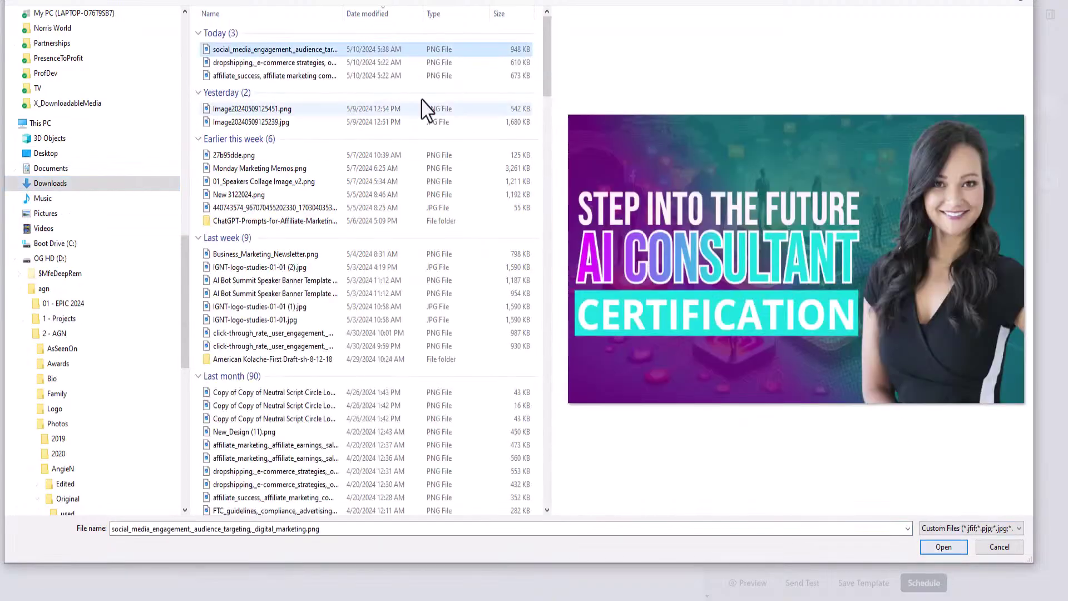
double_click(293, 48)
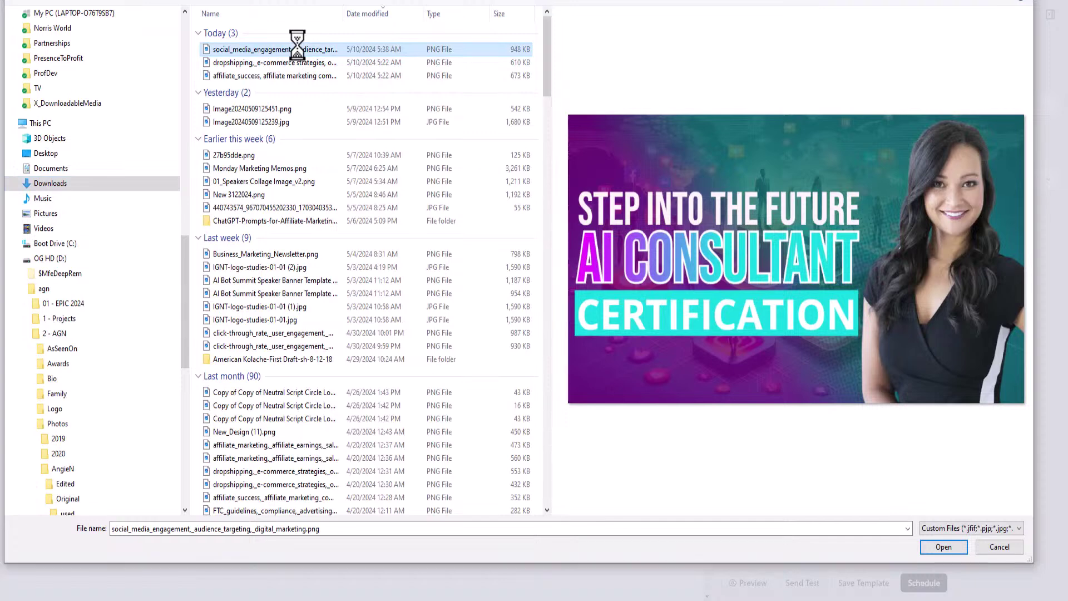
right_click(295, 46)
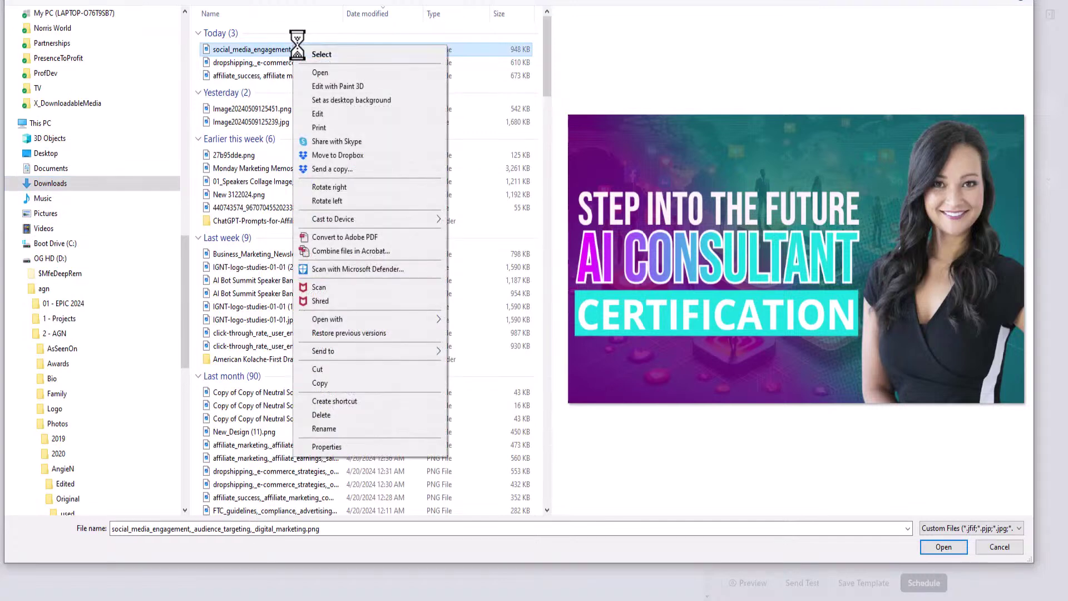
click(335, 429)
text(S)
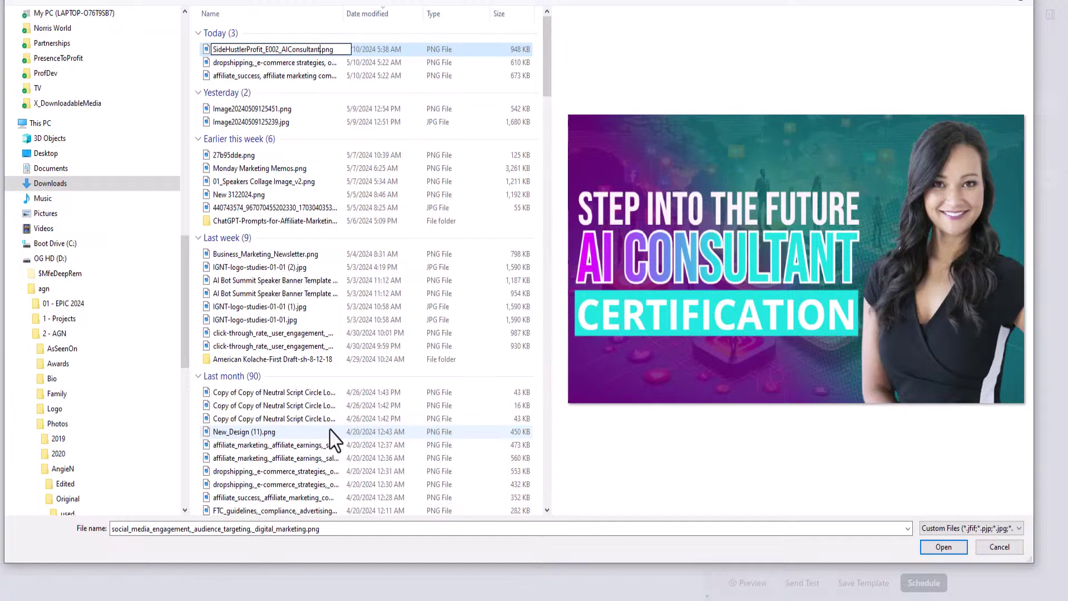
key(Return)
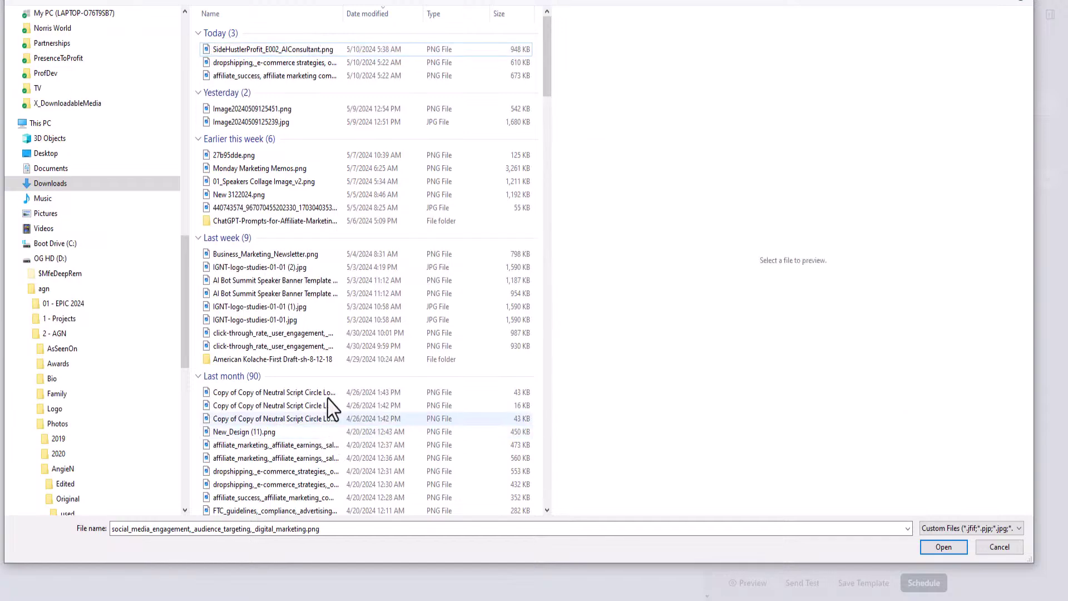
Upload SideHustlerProfit_E002_AIConsultant.png to the publication's asset library and set it as the post's website thumbnail
click(294, 56)
click(944, 548)
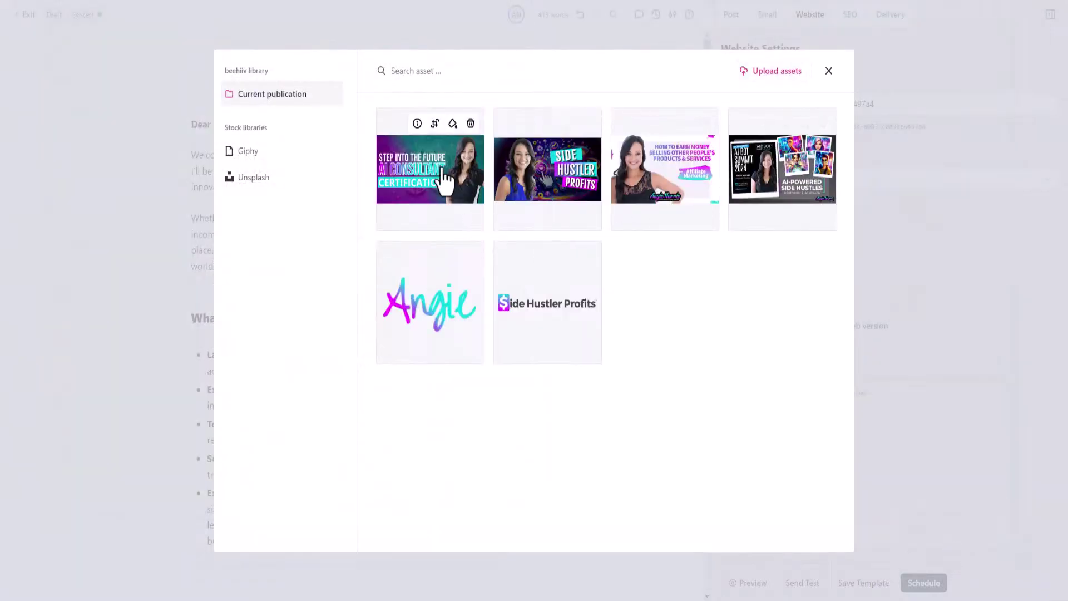
click(443, 179)
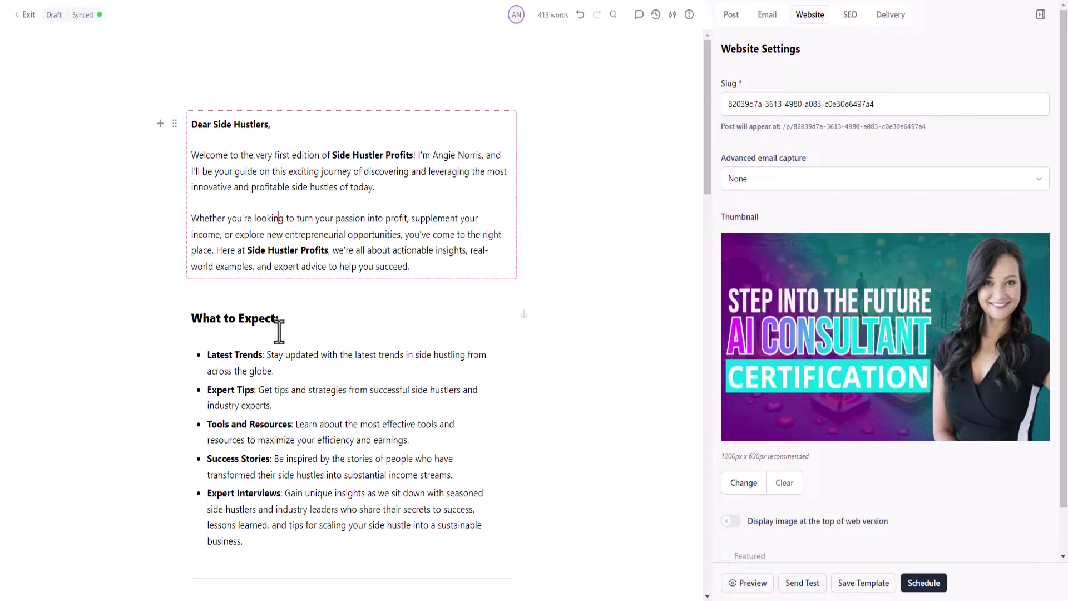
Delete the AI Bot Summit 2024 image above the "AI-Powered Side Hustles" heading in the newsletter body
scroll(304, 448, down, 10)
scroll(305, 453, down, 1)
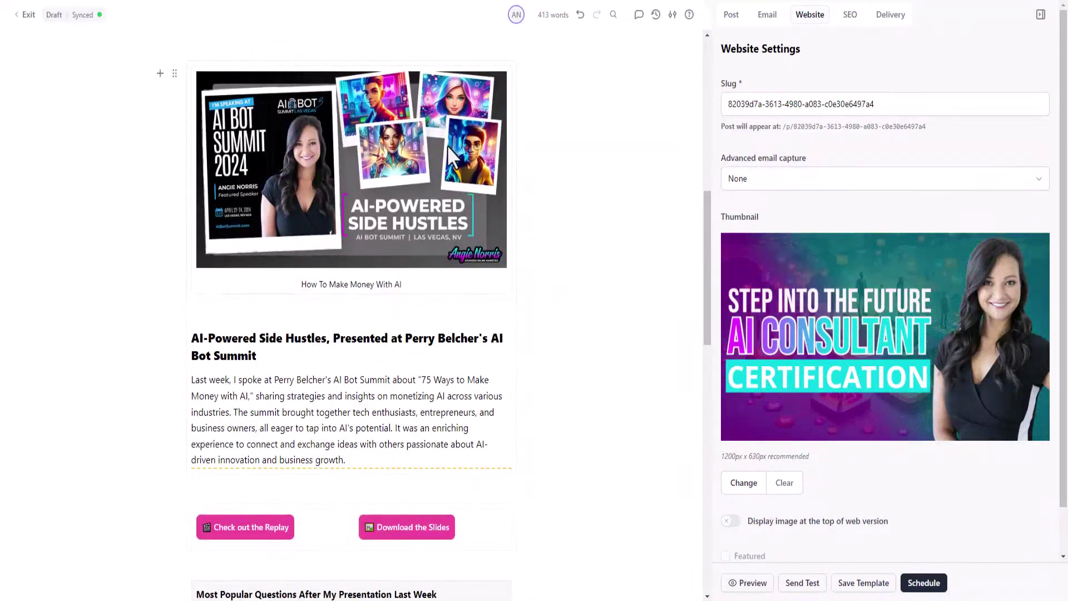
scroll(359, 307, up, 3)
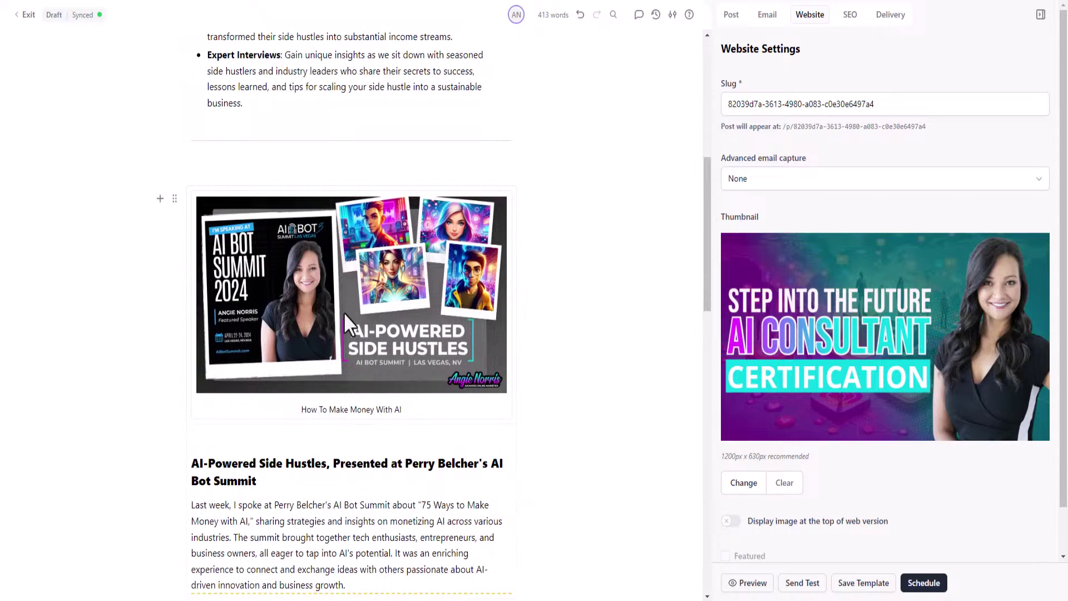
click(343, 312)
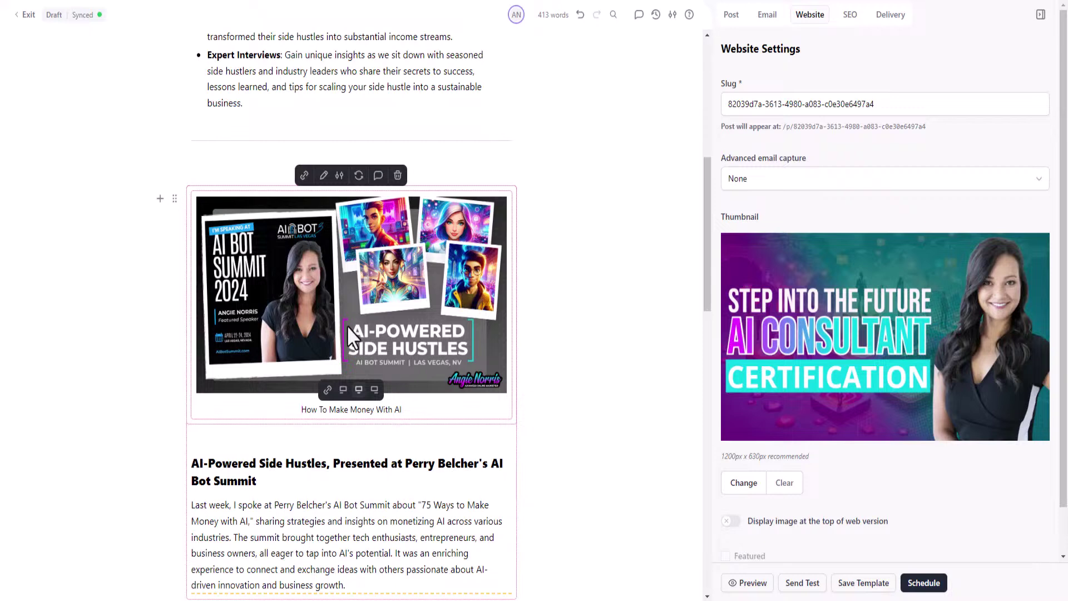
click(398, 175)
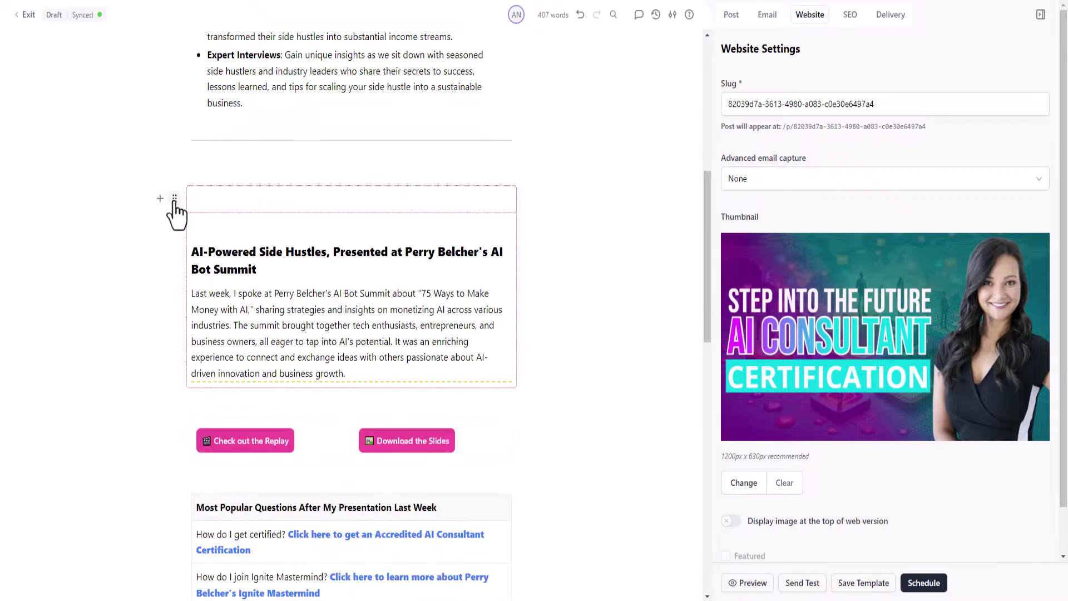
Insert SideHustlerProfit_E002_AIConsultant.png as an image block in the newsletter and place it above the "AI-Powered Side Hustles" heading
click(160, 199)
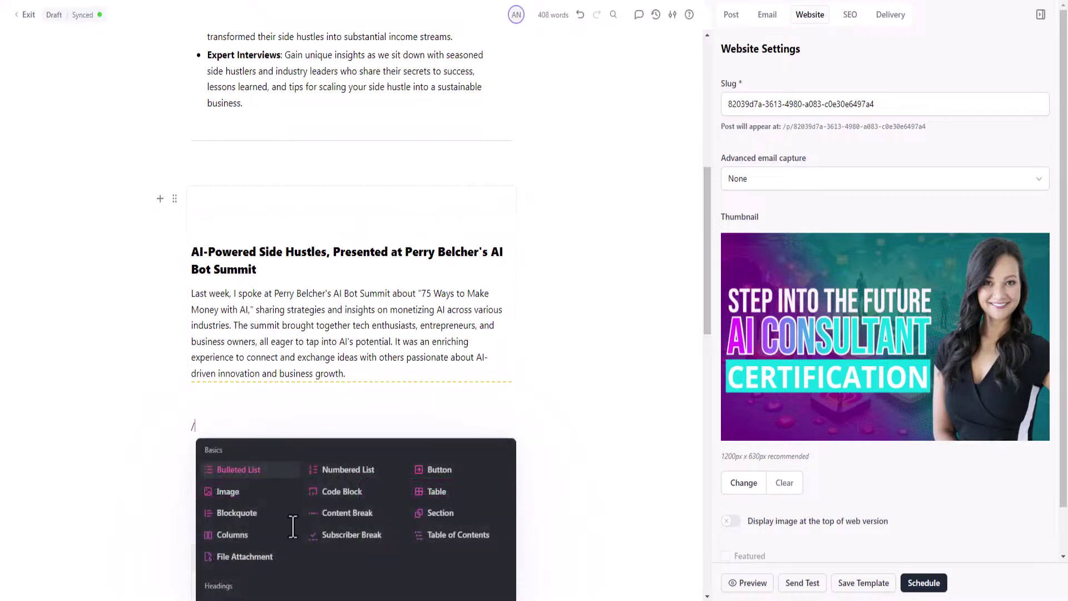
click(239, 493)
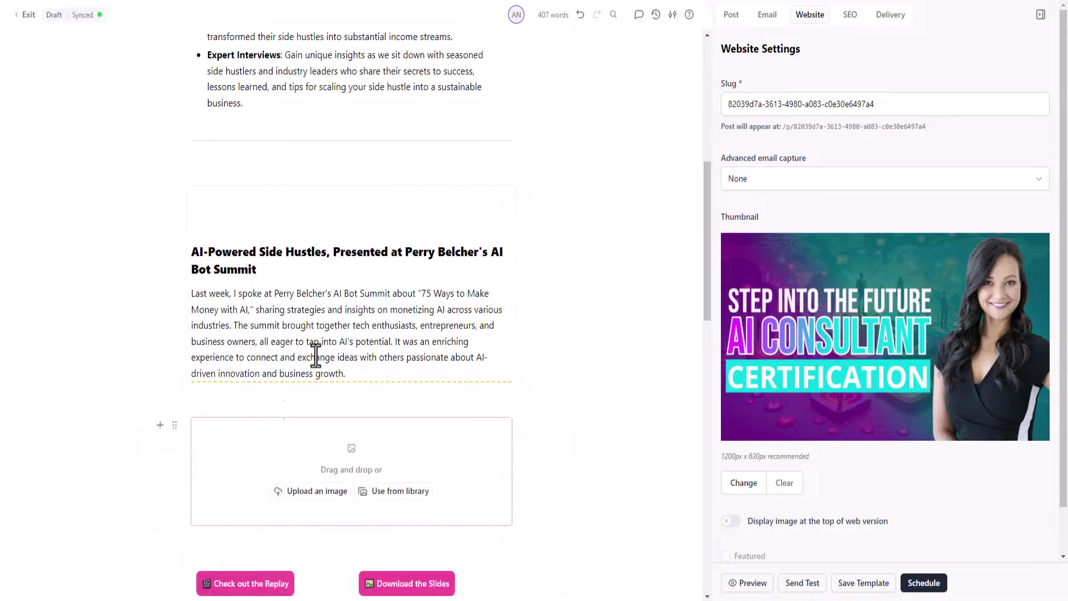
click(315, 490)
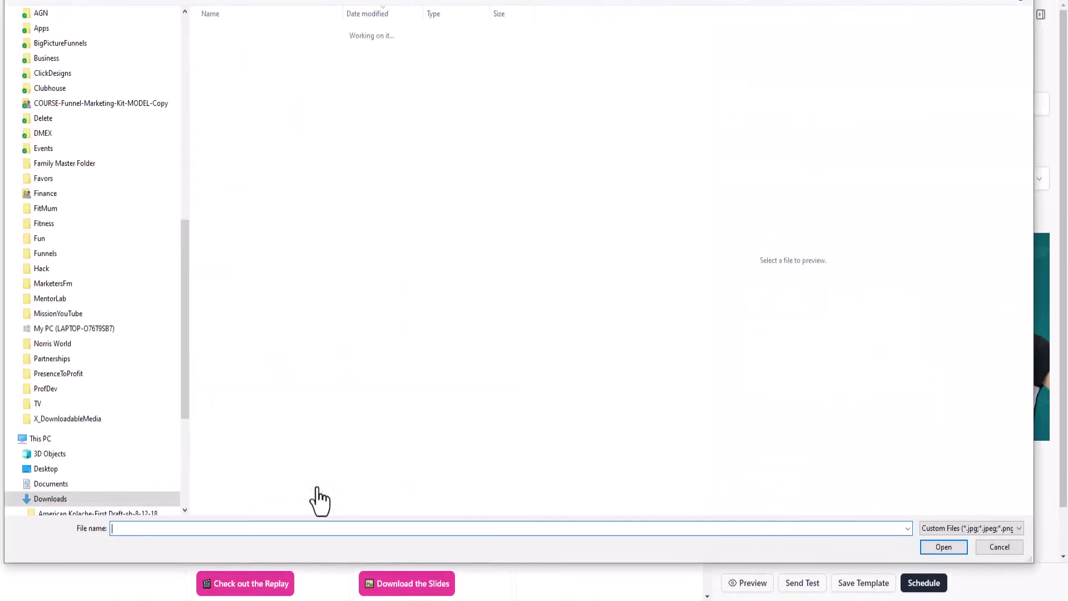
click(287, 49)
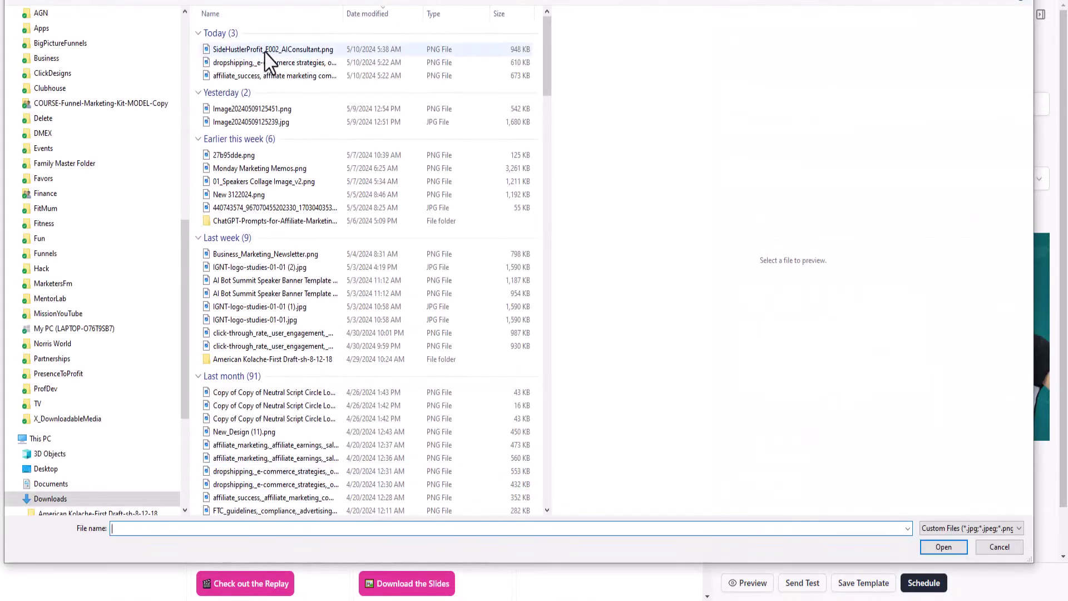
click(943, 546)
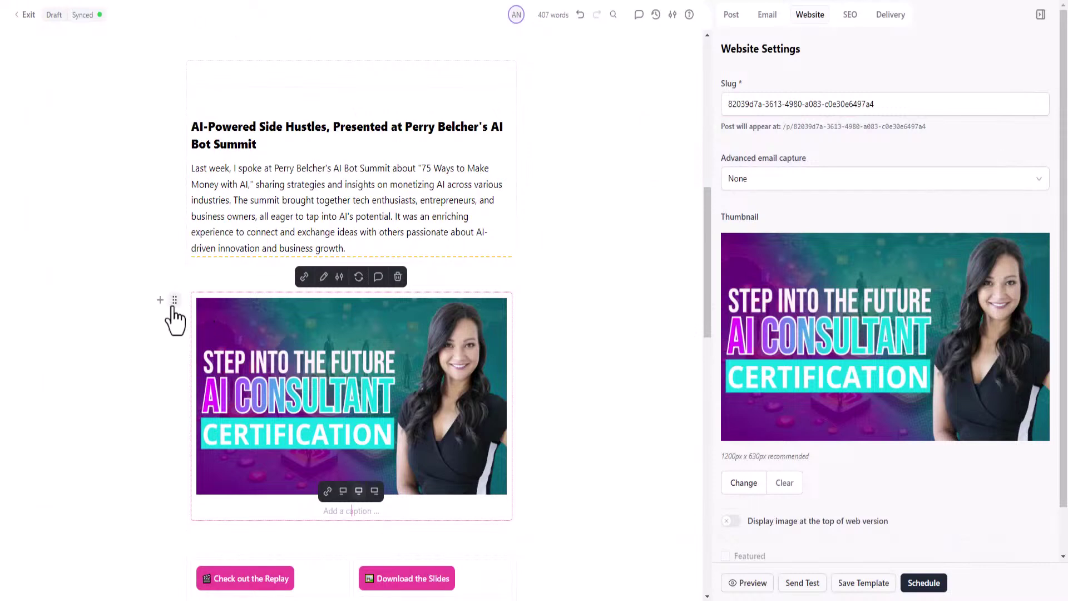
drag(174, 300, 175, 100)
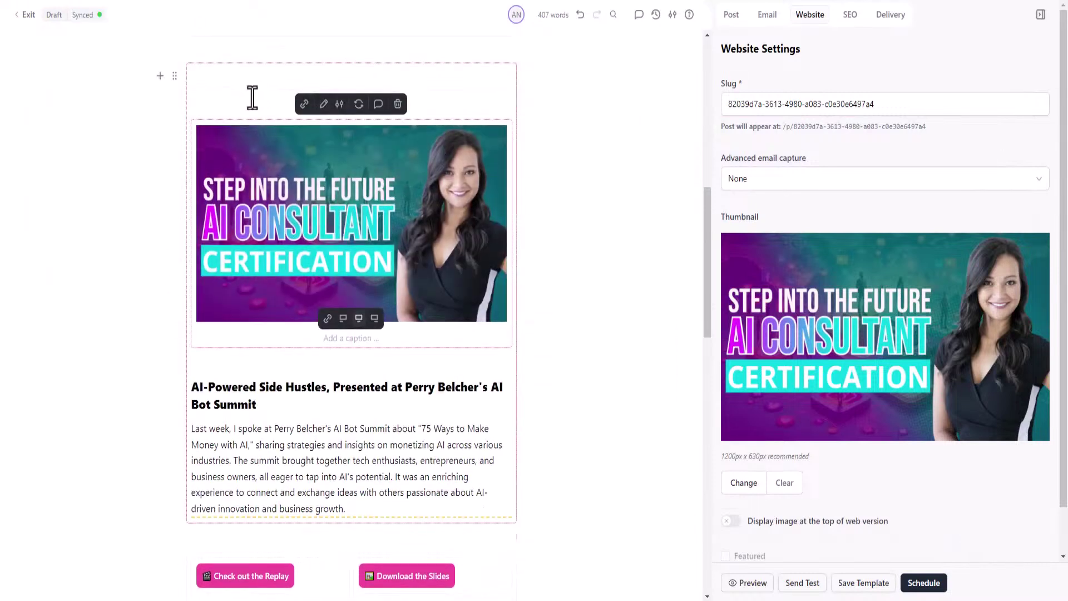
Try to delete the empty block above the AI Consultant Certification image, and undo the deletion
scroll(589, 143, up, 3)
click(495, 265)
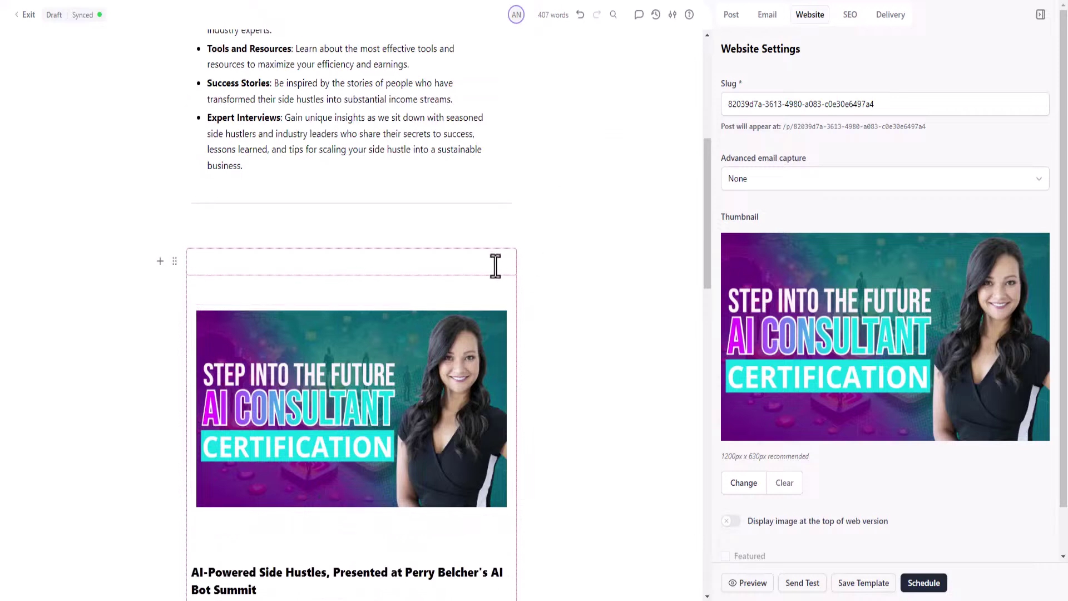
click(175, 261)
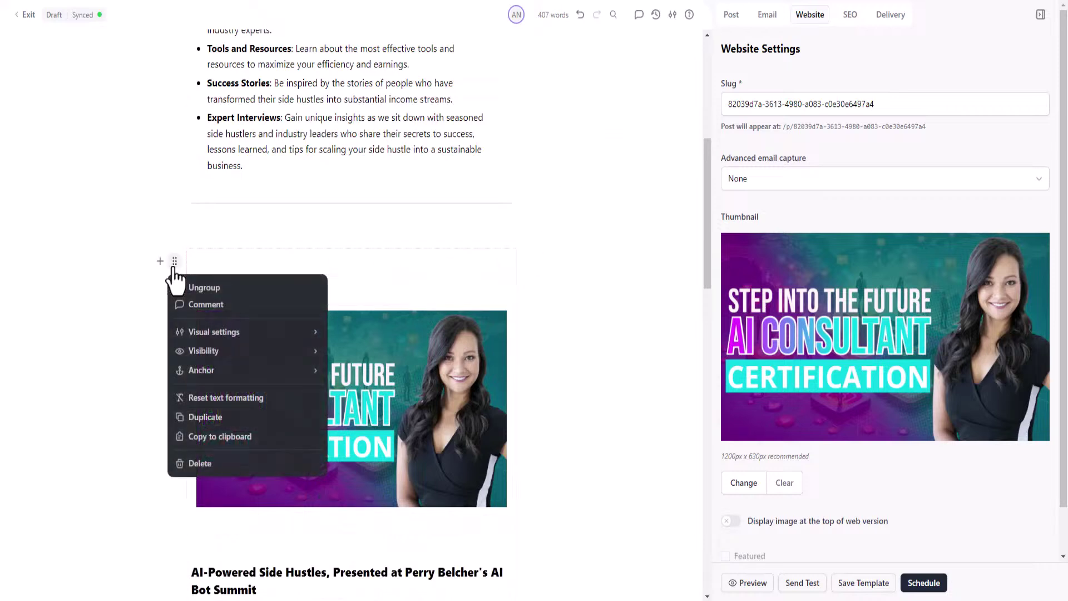
click(207, 465)
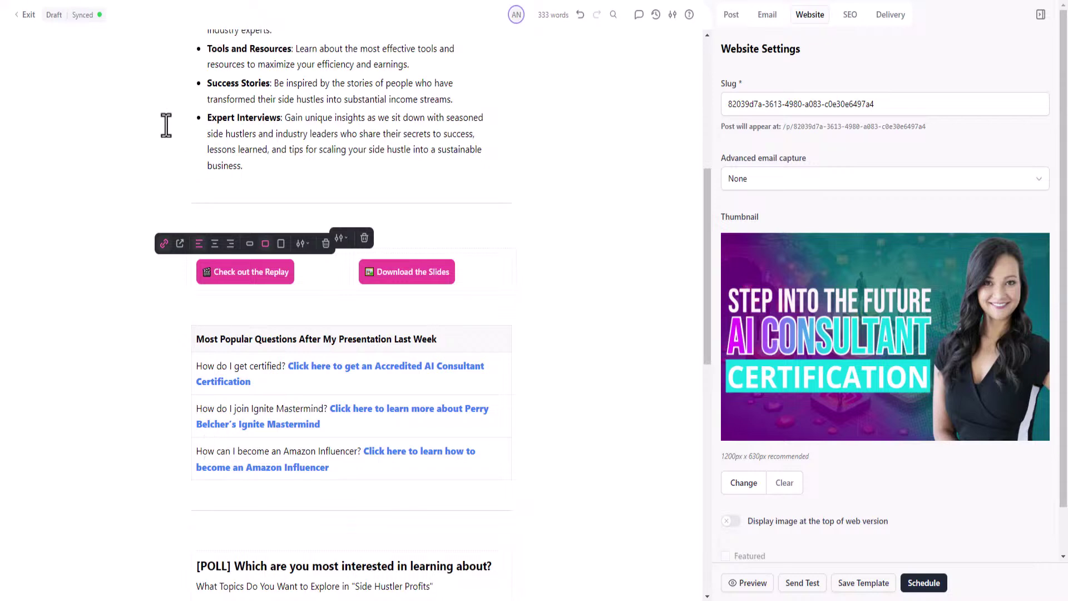
click(580, 15)
click(403, 253)
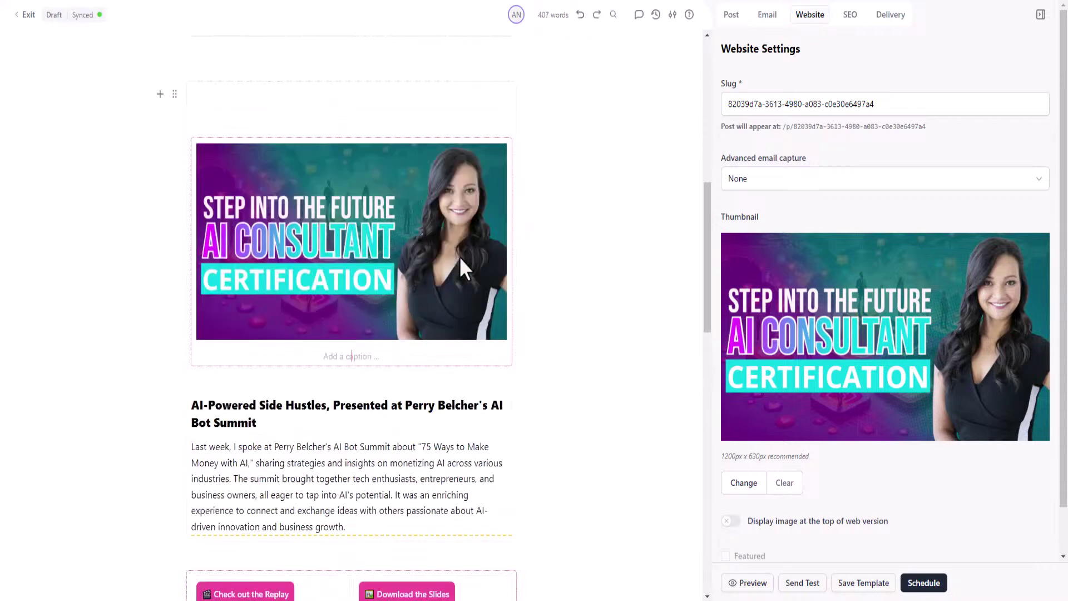
Review the newsletter draft, examining the summit section, replay and slides buttons, questions table, poll, sign-off and opening sections
scroll(439, 270, down, 2)
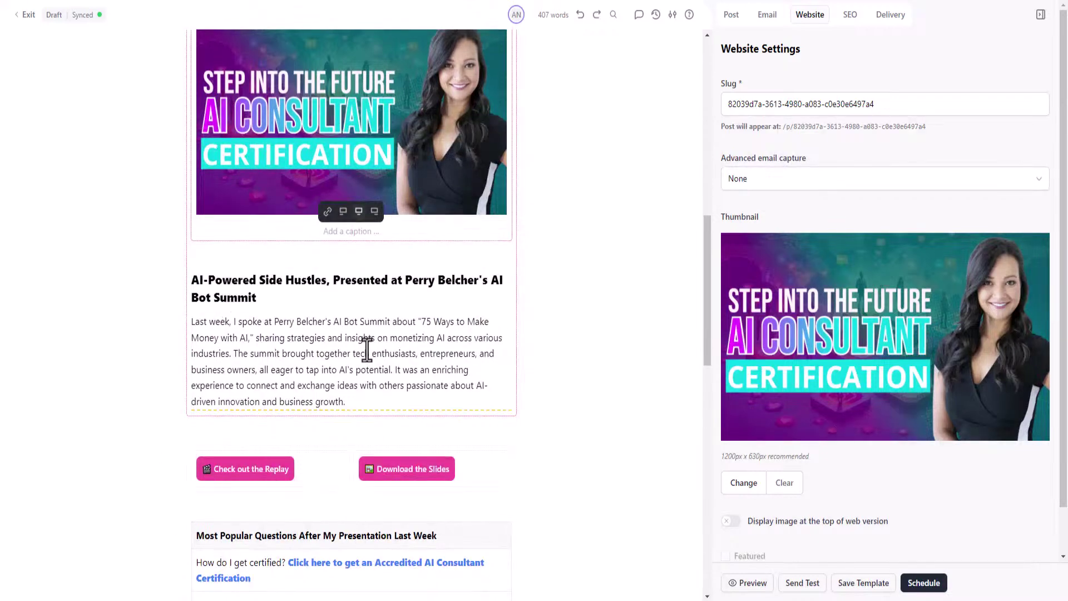
click(252, 470)
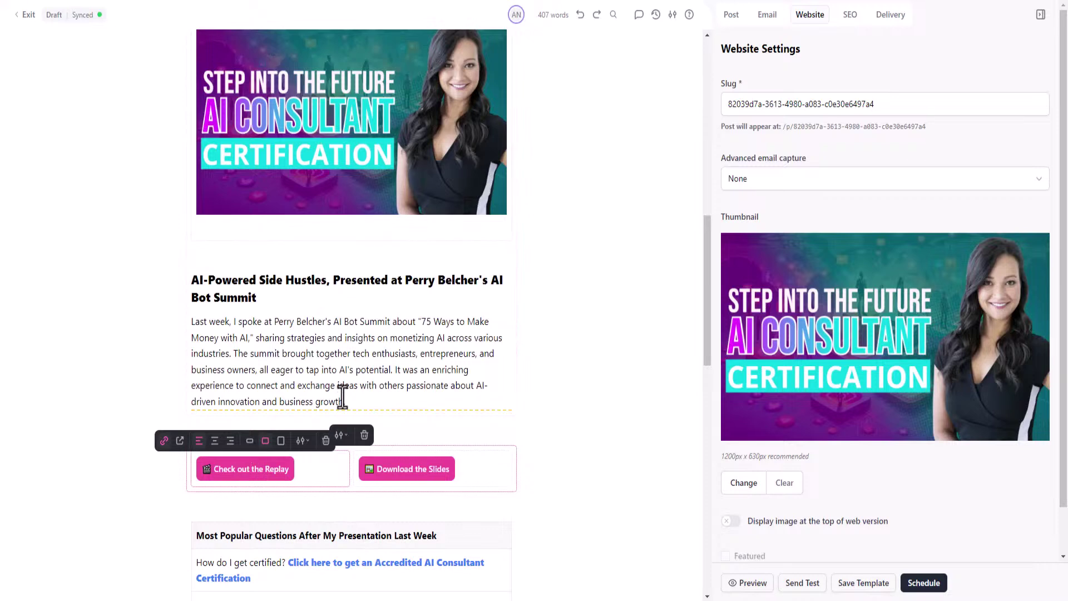
scroll(341, 395, down, 9)
scroll(341, 459, down, 6)
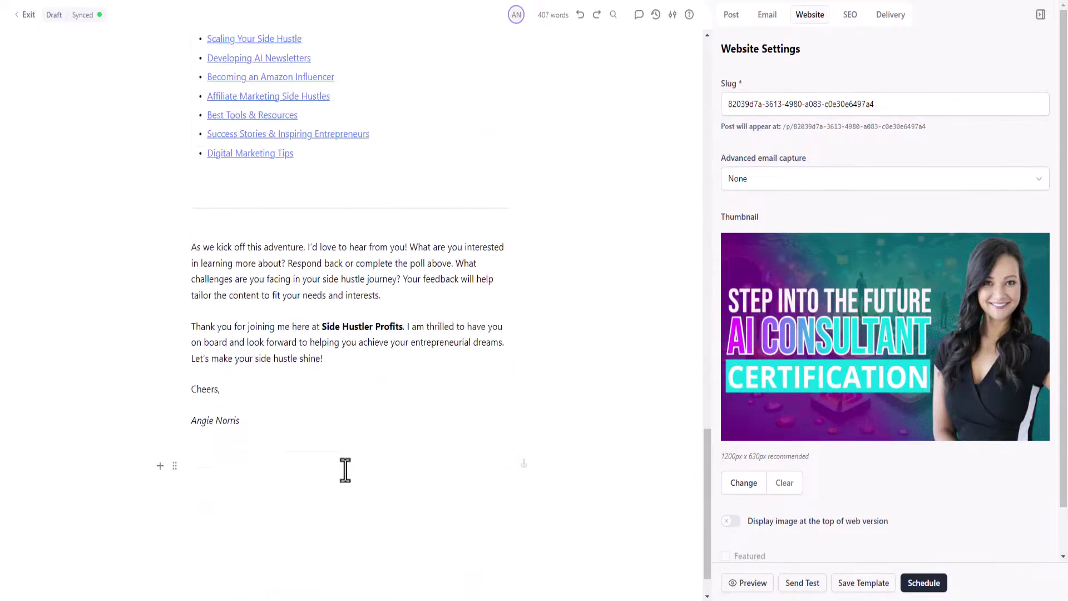
scroll(344, 470, up, 5)
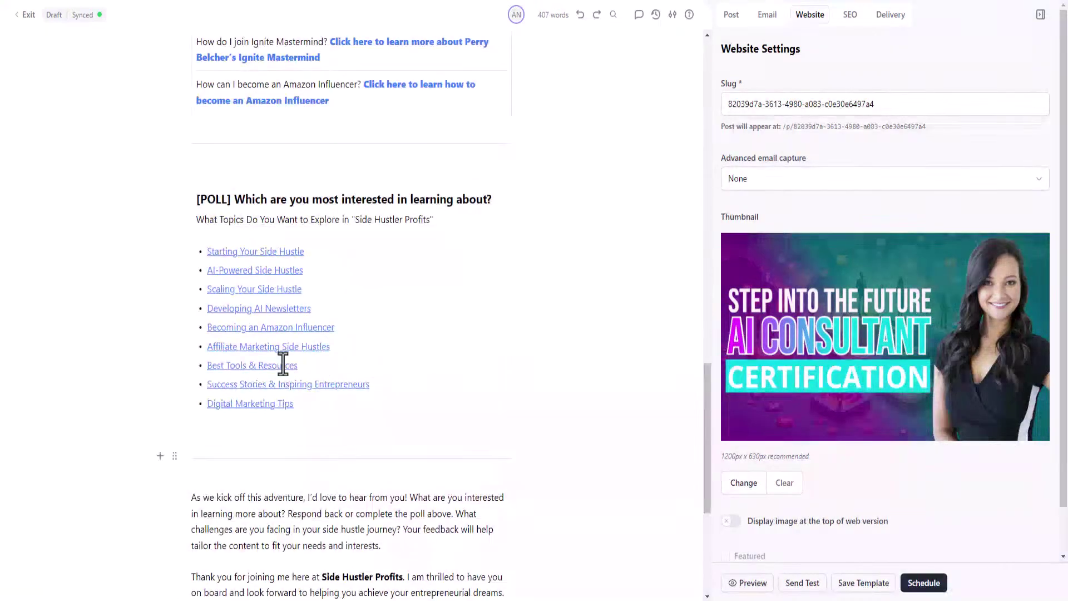
click(280, 207)
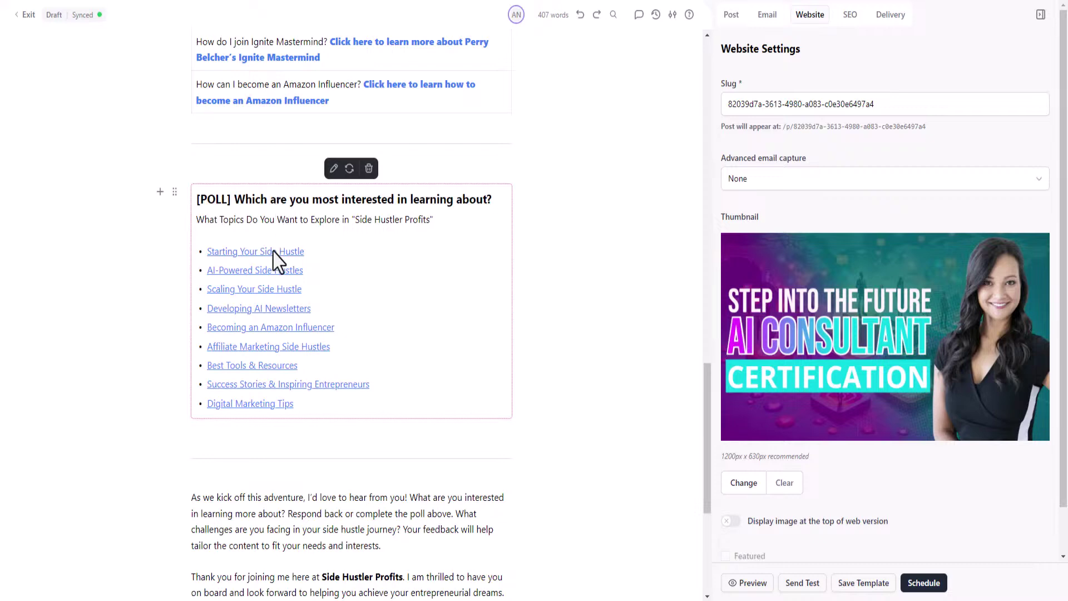
scroll(453, 446, down, 5)
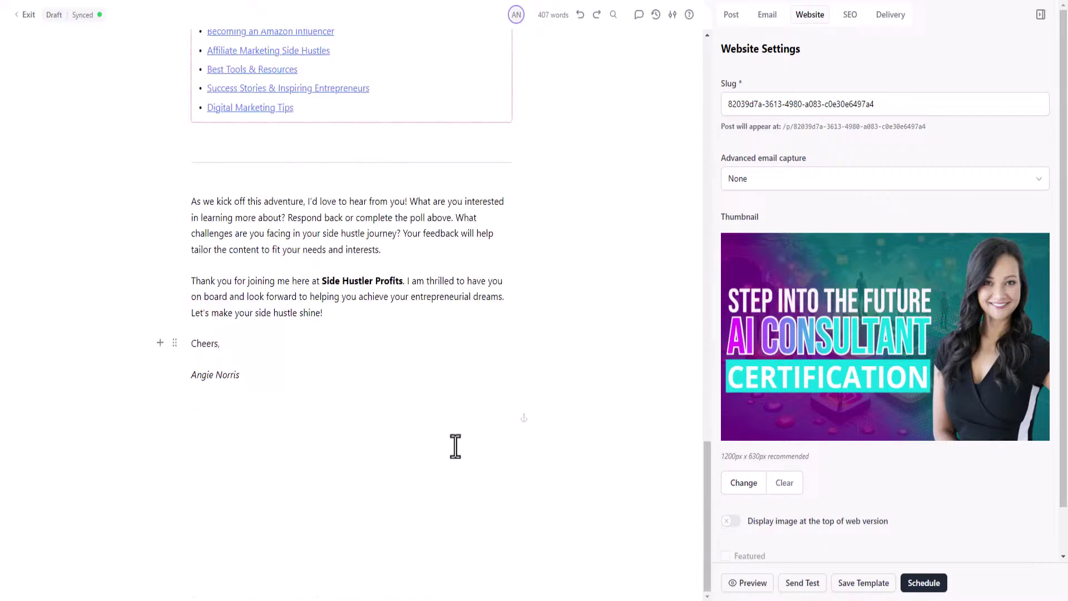
scroll(352, 410, up, 15)
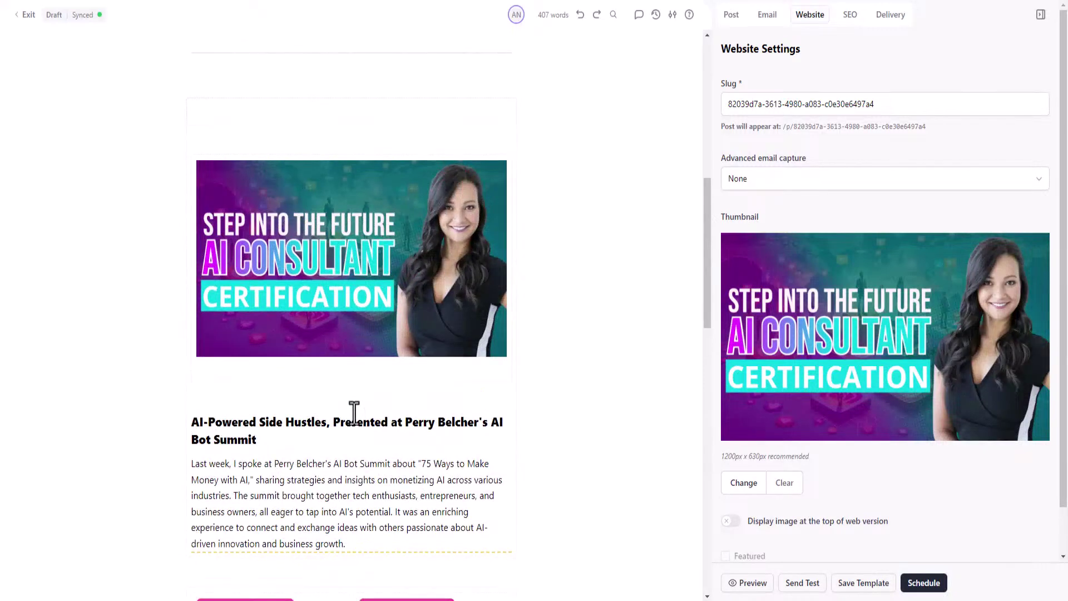
scroll(354, 412, up, 5)
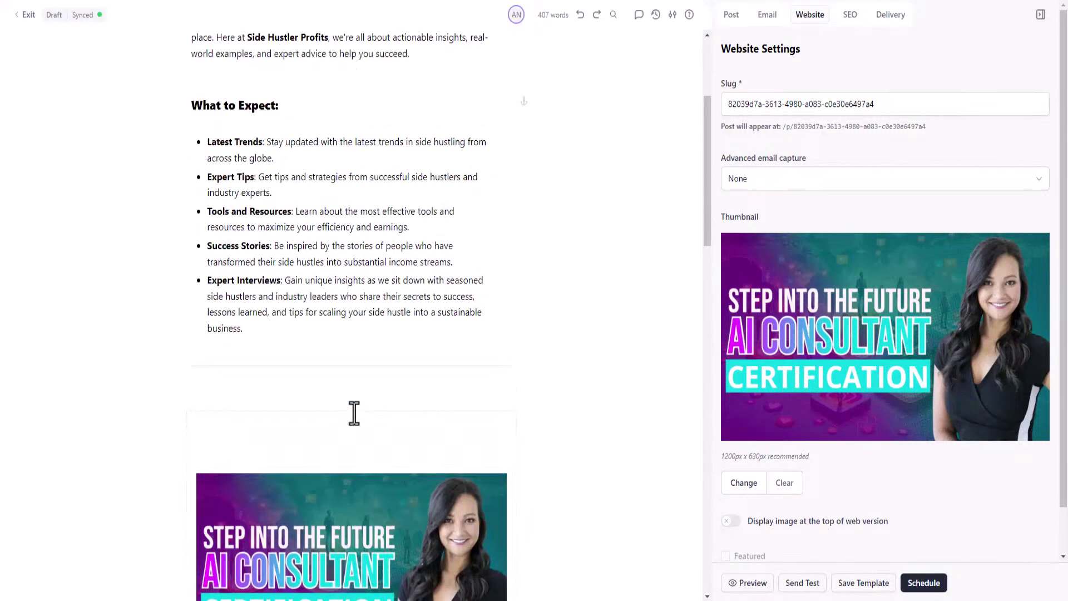
scroll(354, 413, up, 3)
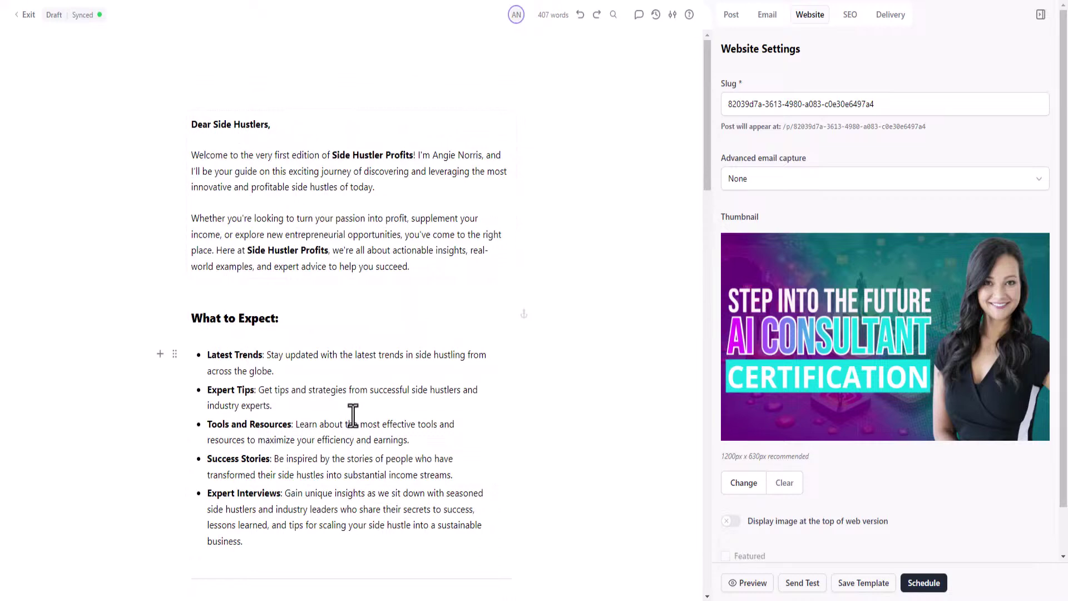
scroll(286, 346, down, 4)
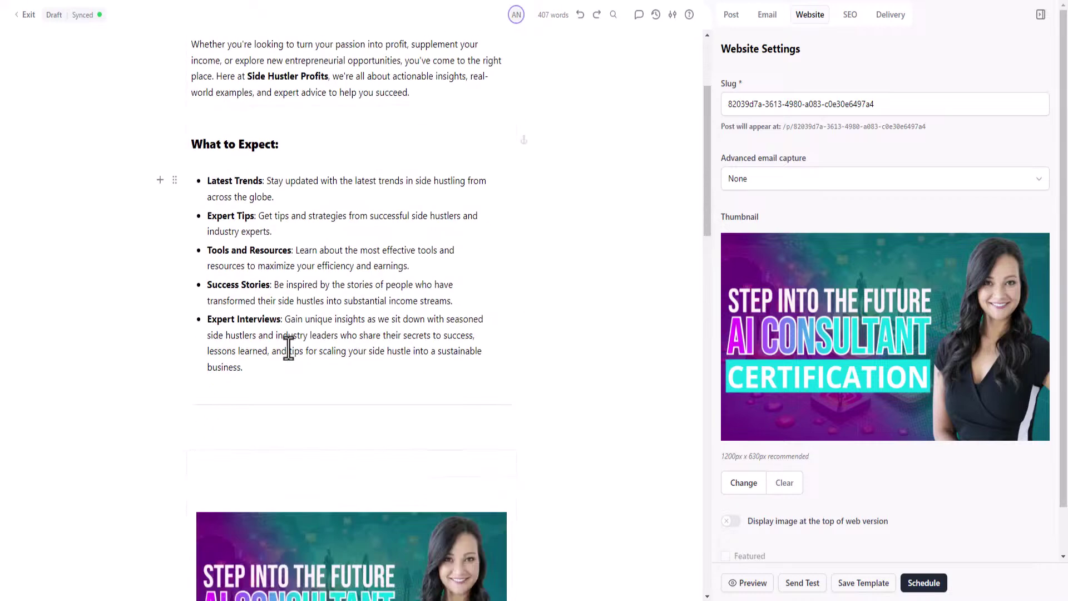
click(213, 346)
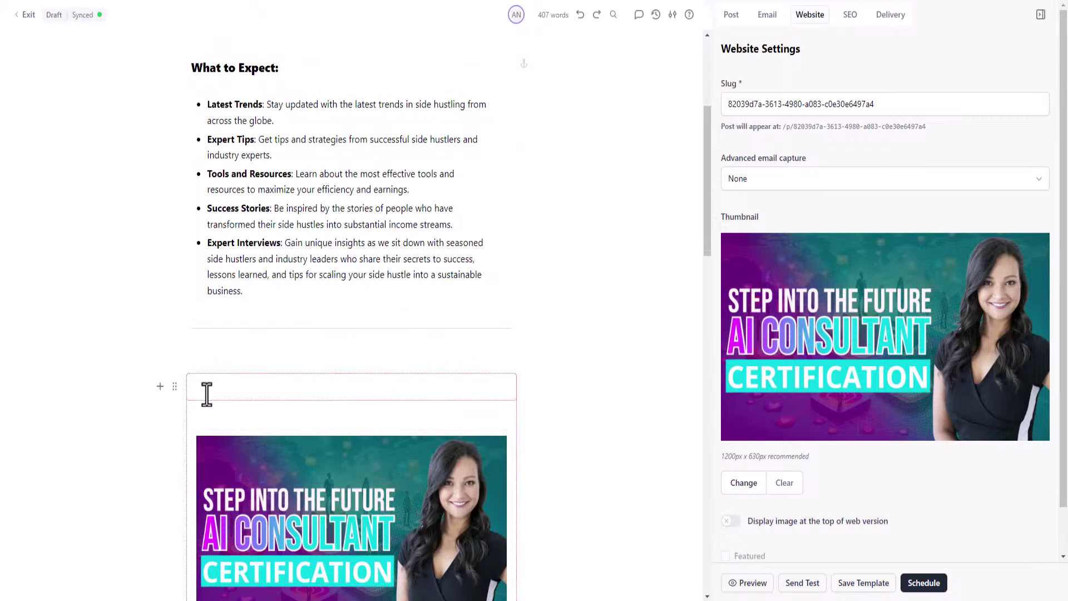
click(160, 386)
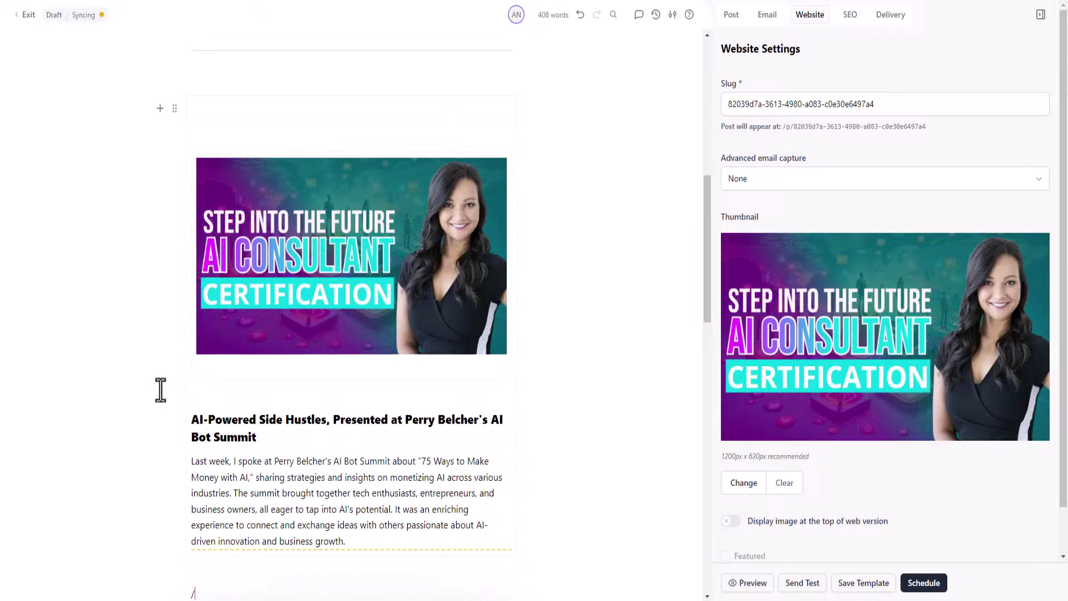
click(160, 109)
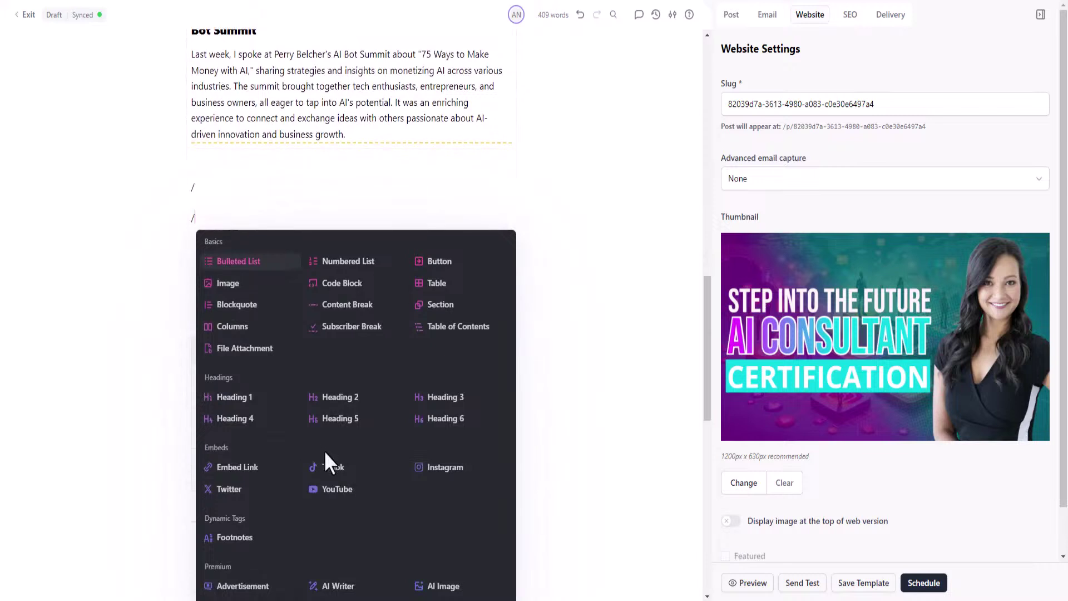
scroll(324, 449, down, 2)
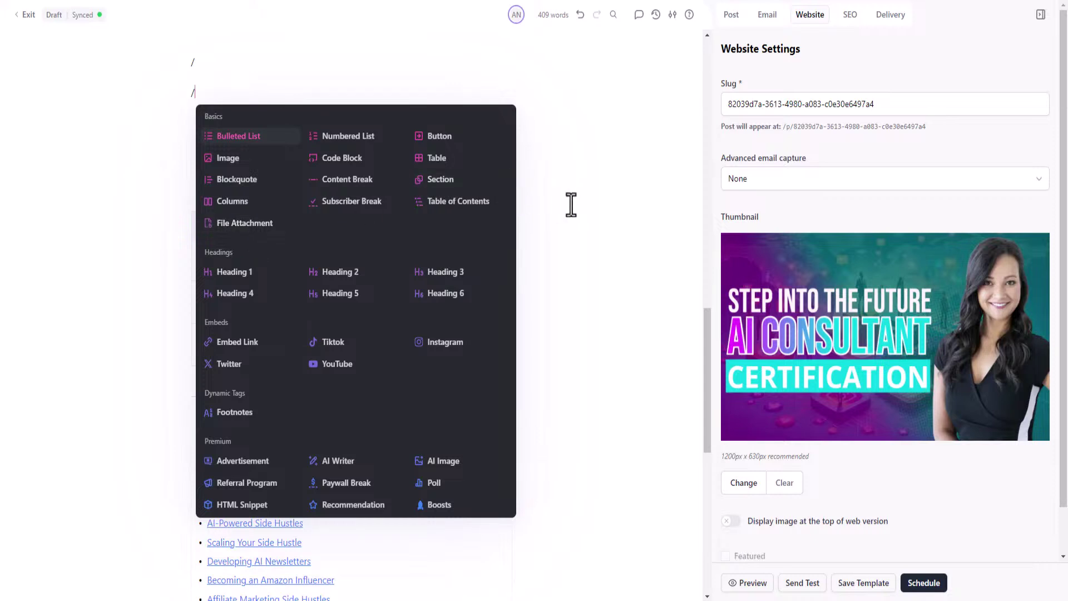
key(Escape)
scroll(310, 320, up, 2)
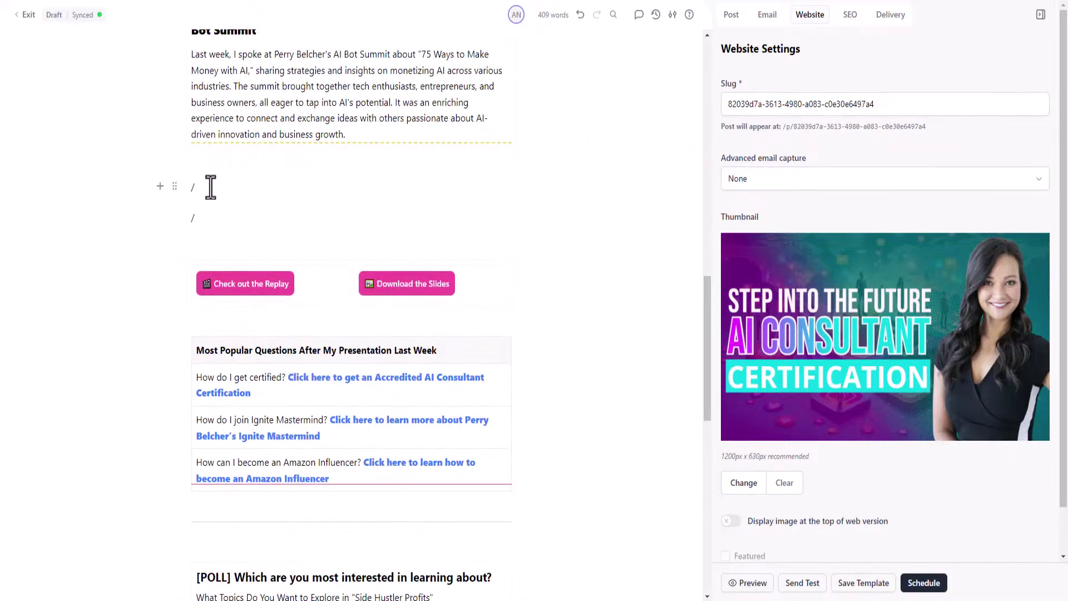
Insert "dropshipping,_e-commerce strategies, online business.png" as an image block below the AI Bot Summit paragraph
click(160, 187)
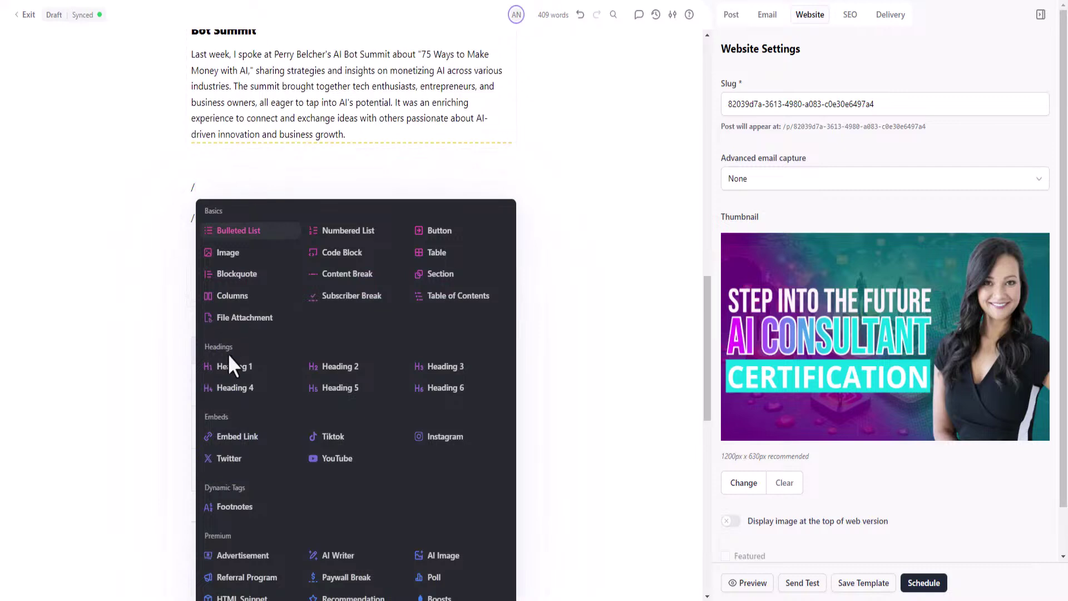
click(229, 254)
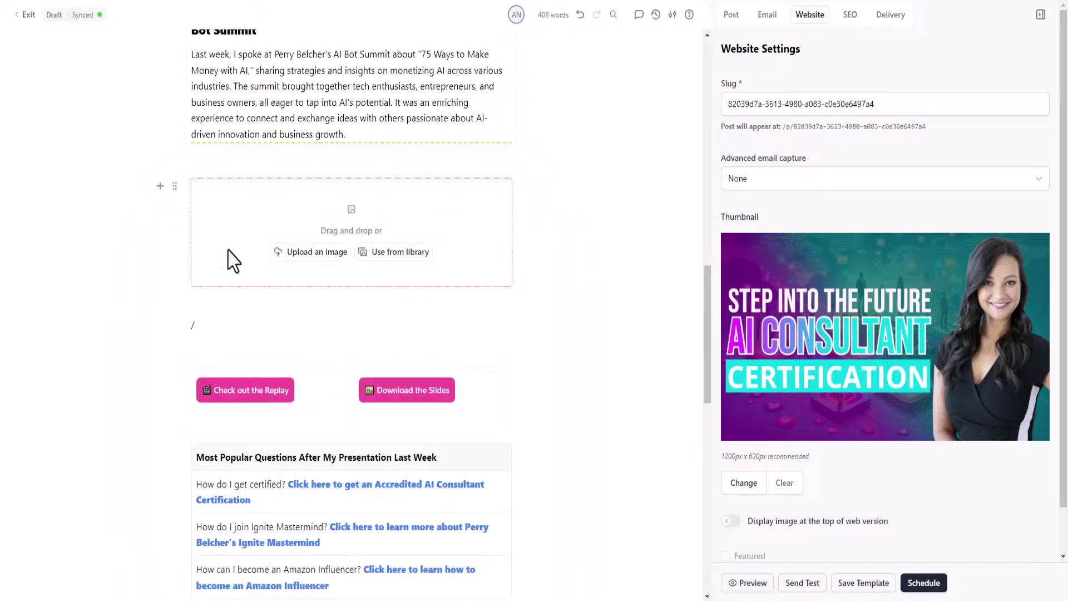
click(303, 253)
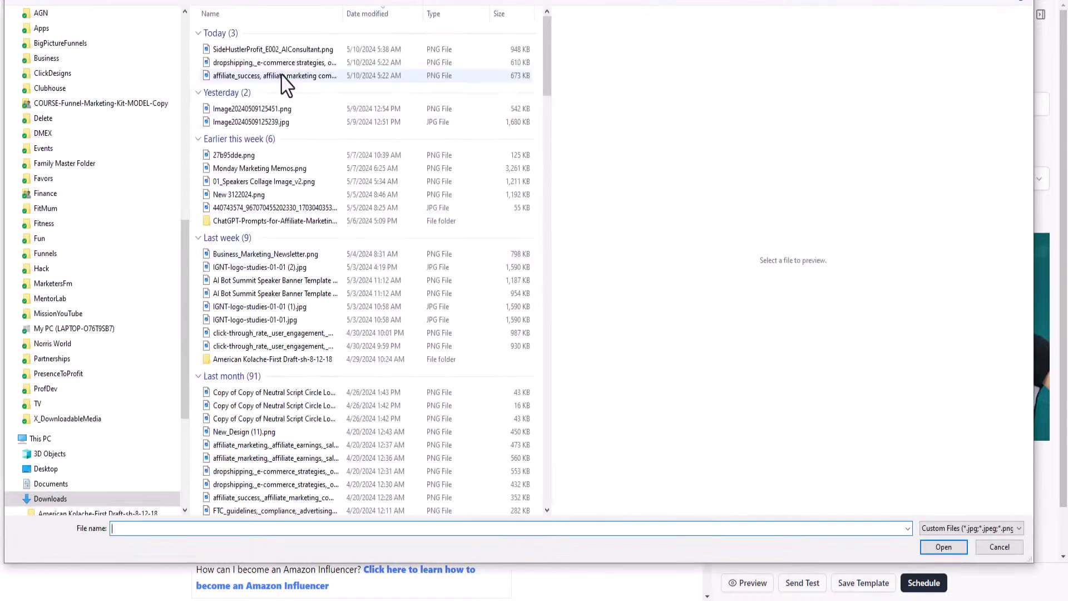
click(258, 64)
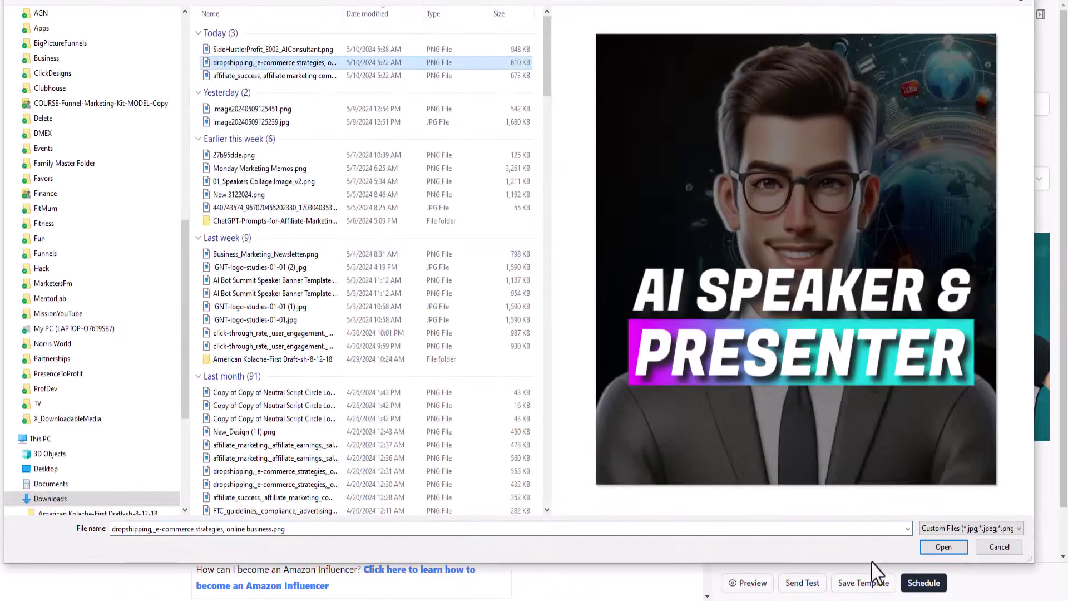
click(945, 548)
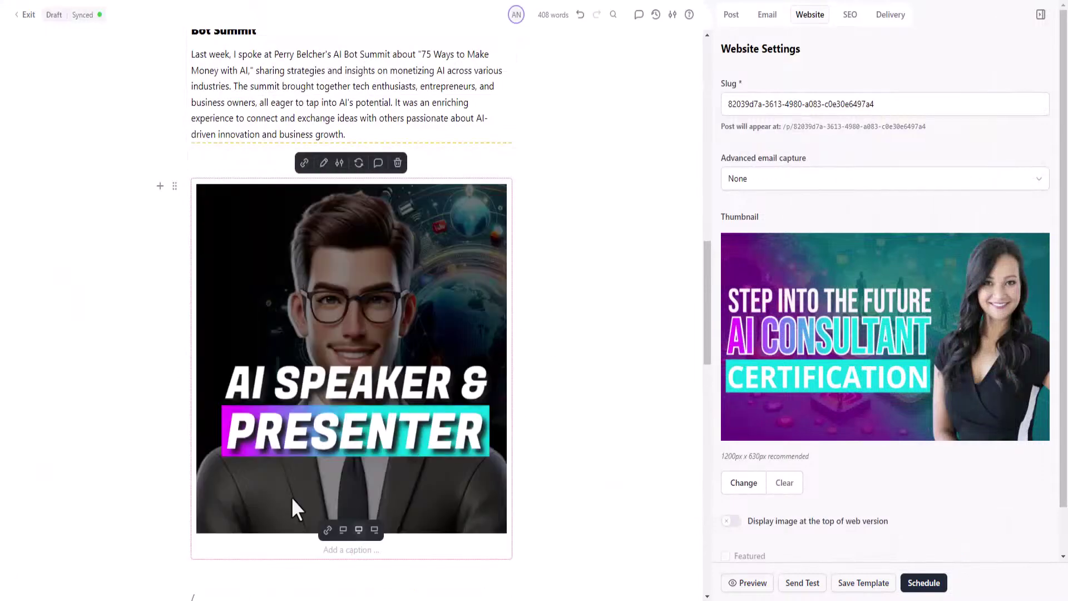
Add a two-column block above the replay and slides buttons and place the AI Speaker & Presenter image in its first column
scroll(292, 496, down, 2)
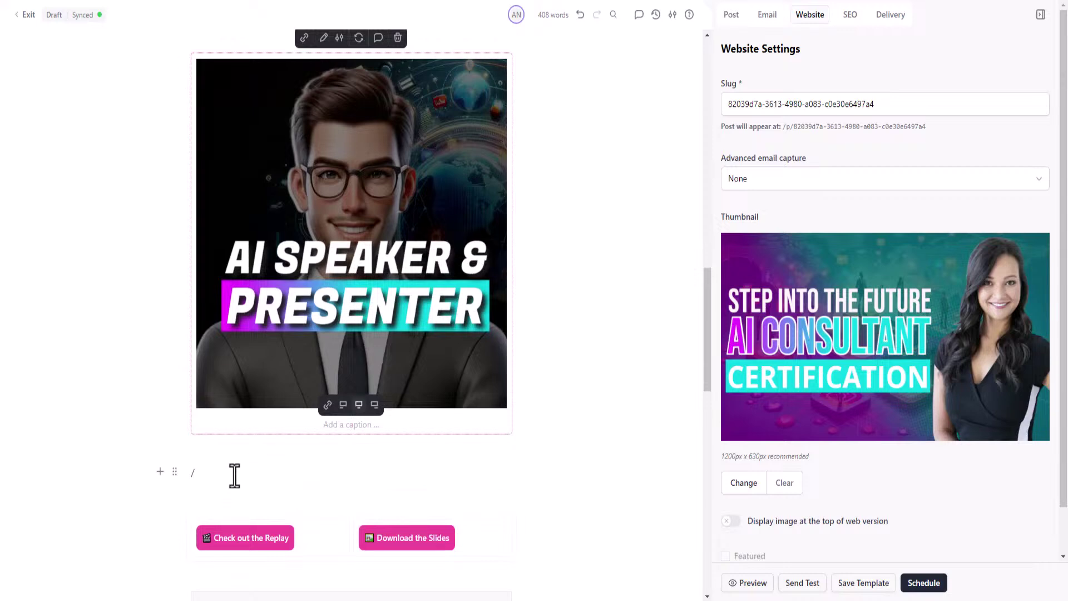
click(160, 473)
click(160, 472)
scroll(232, 518, down, 3)
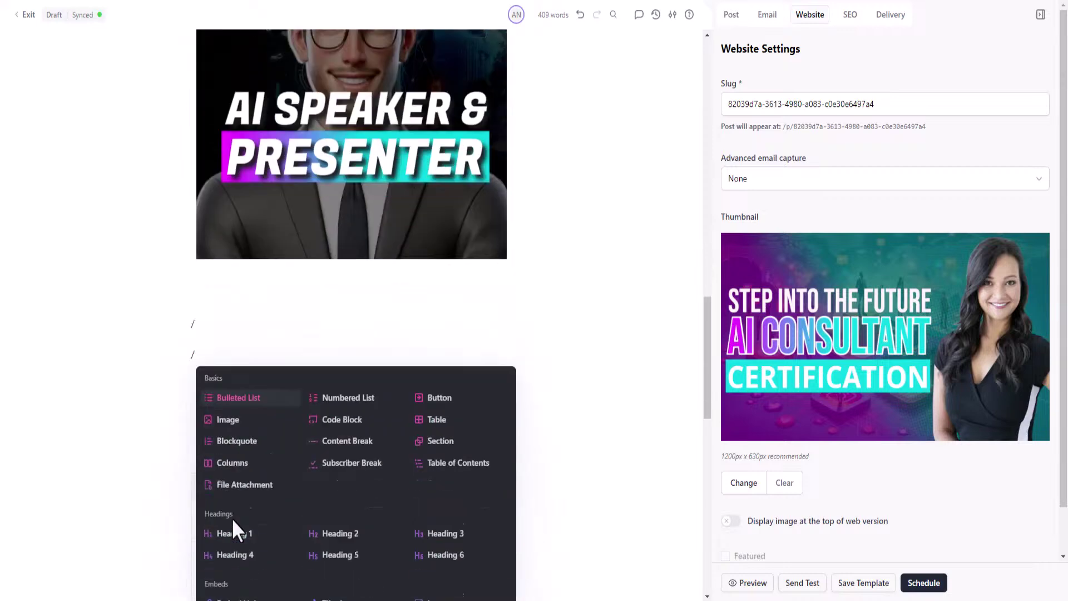
click(245, 425)
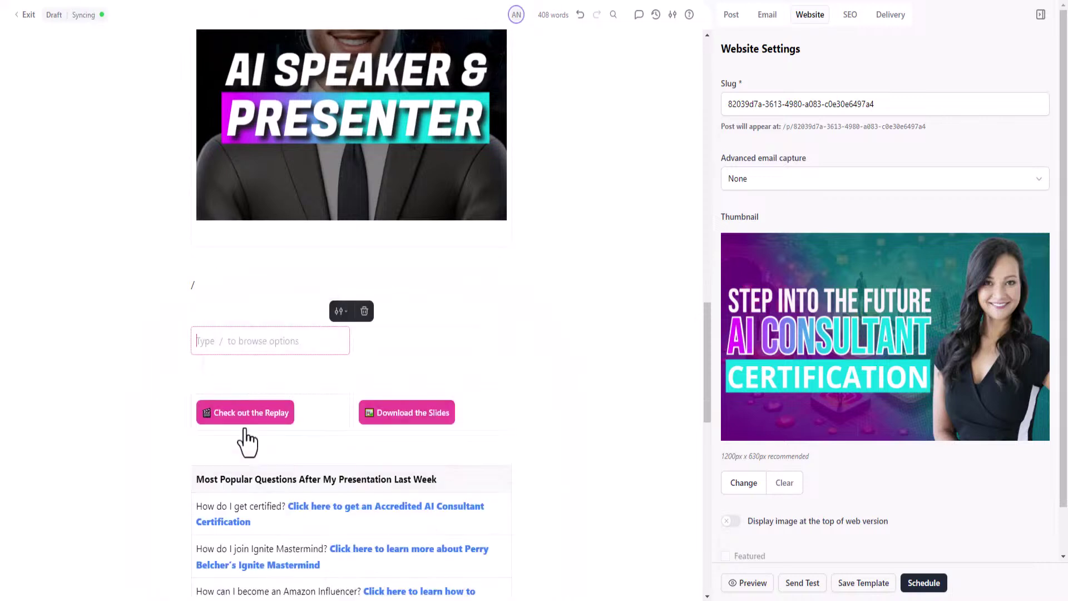
drag(334, 139, 279, 262)
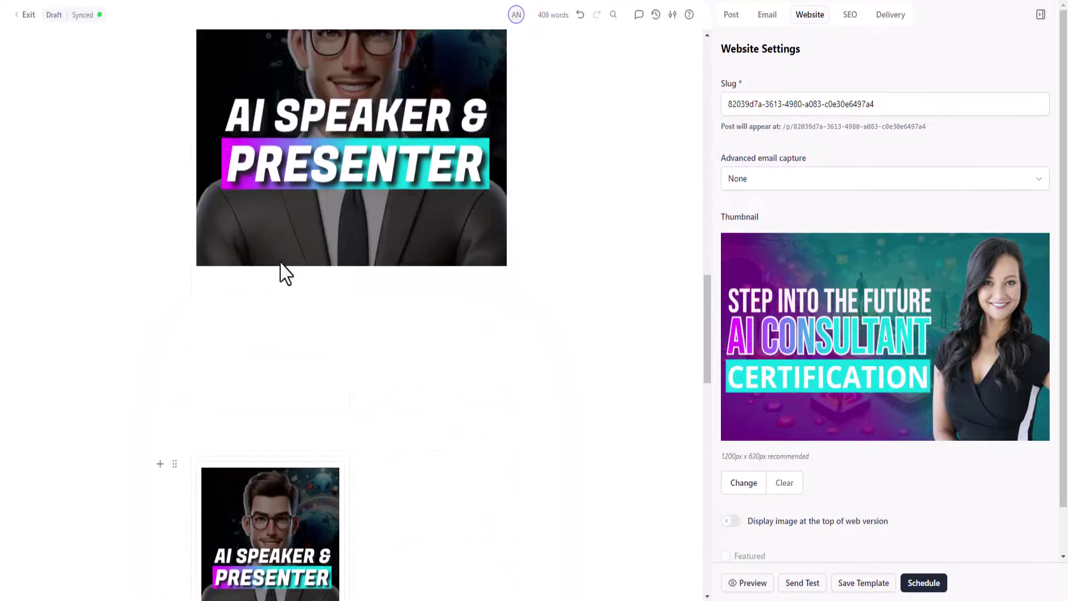
Delete the full-width AI Speaker & Presenter image, keeping the small copy inside the column block
click(276, 173)
scroll(281, 183, up, 1)
scroll(281, 186, up, 2)
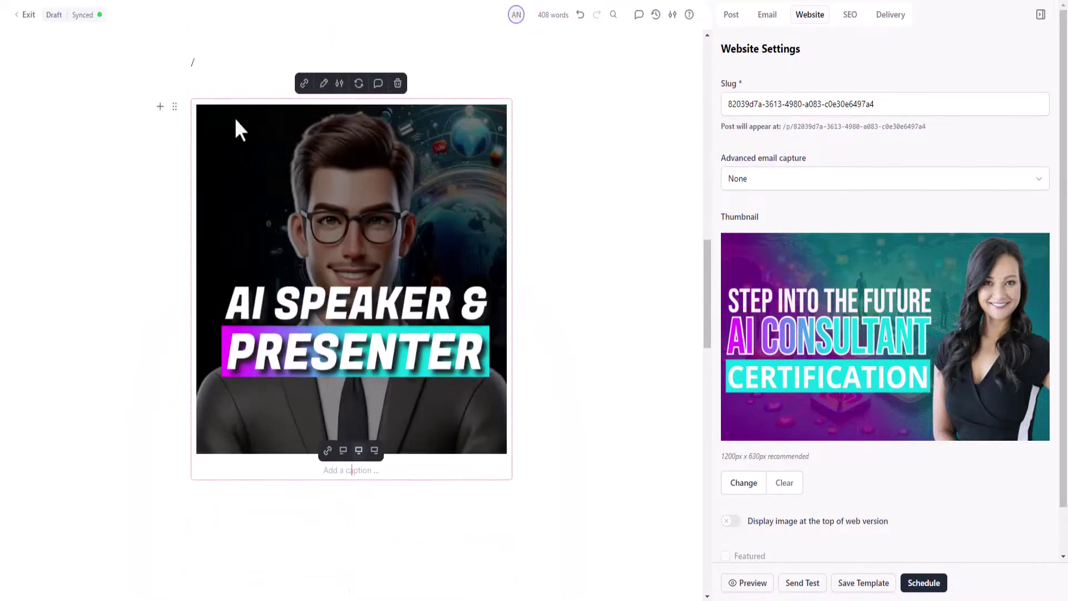
click(397, 83)
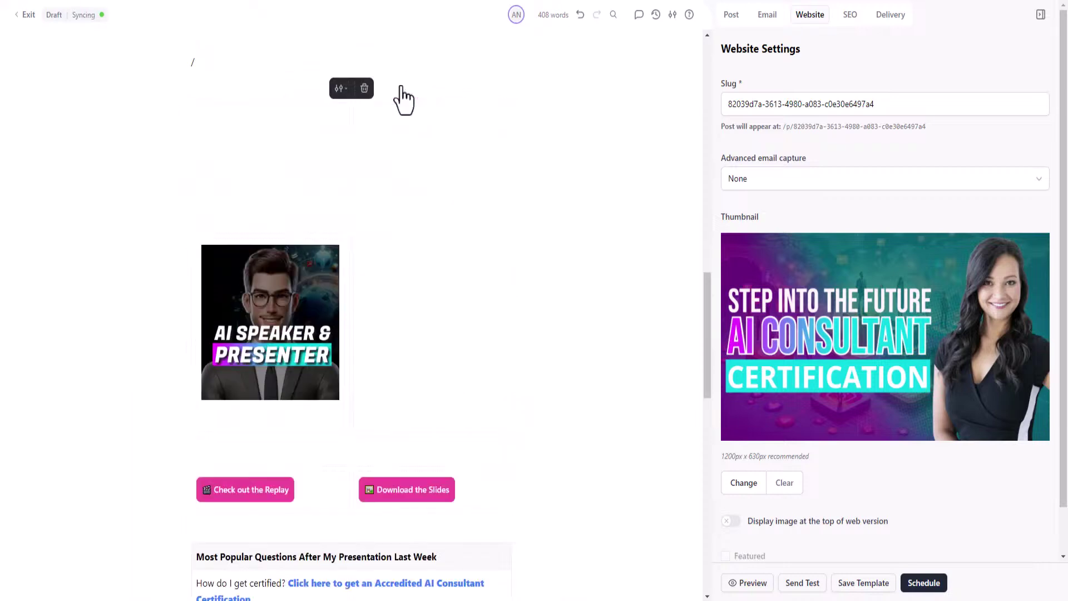
Insert the AI Consultant PNG, the affiliate_success file, as an image block above the column blocks
click(160, 61)
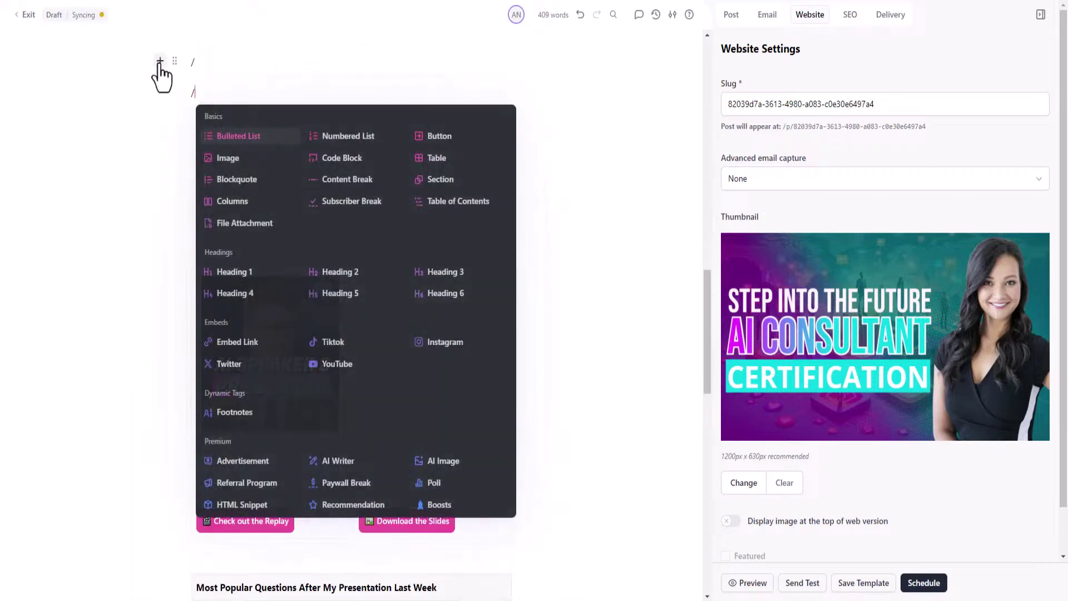
click(233, 160)
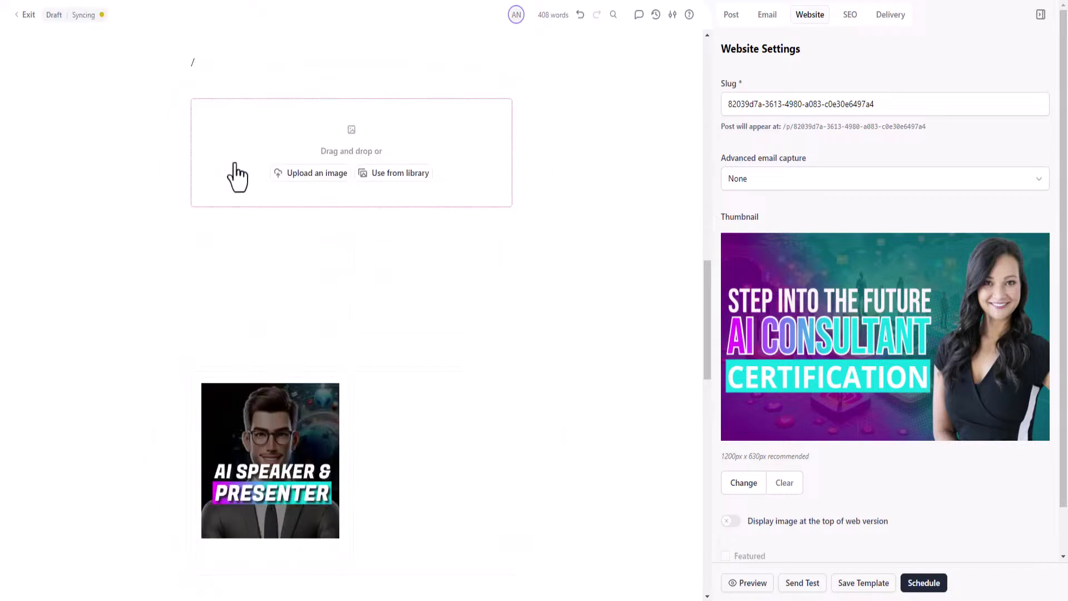
click(303, 174)
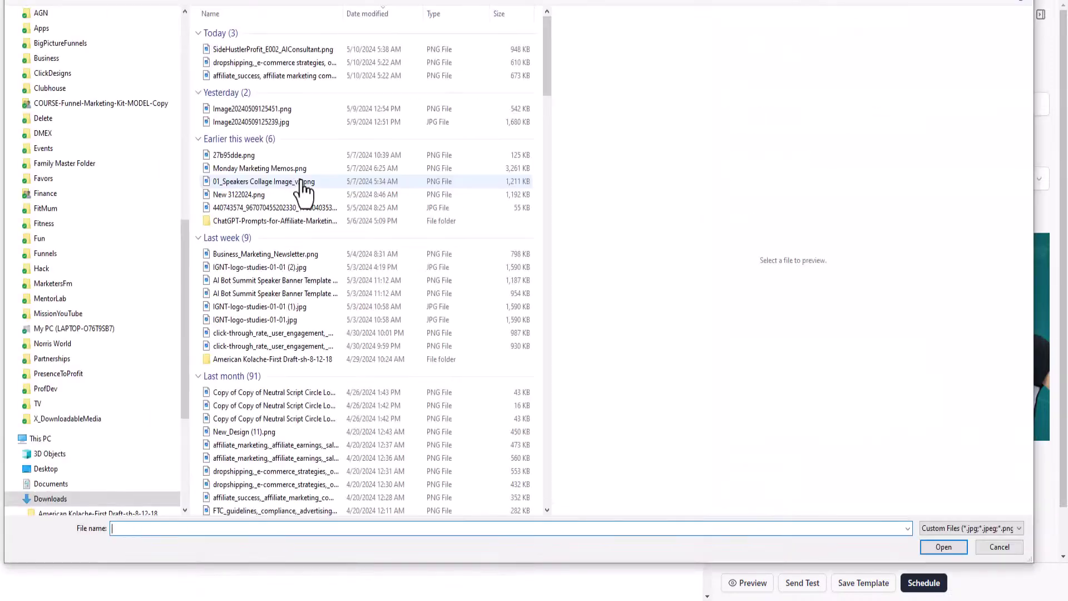
click(264, 76)
click(935, 545)
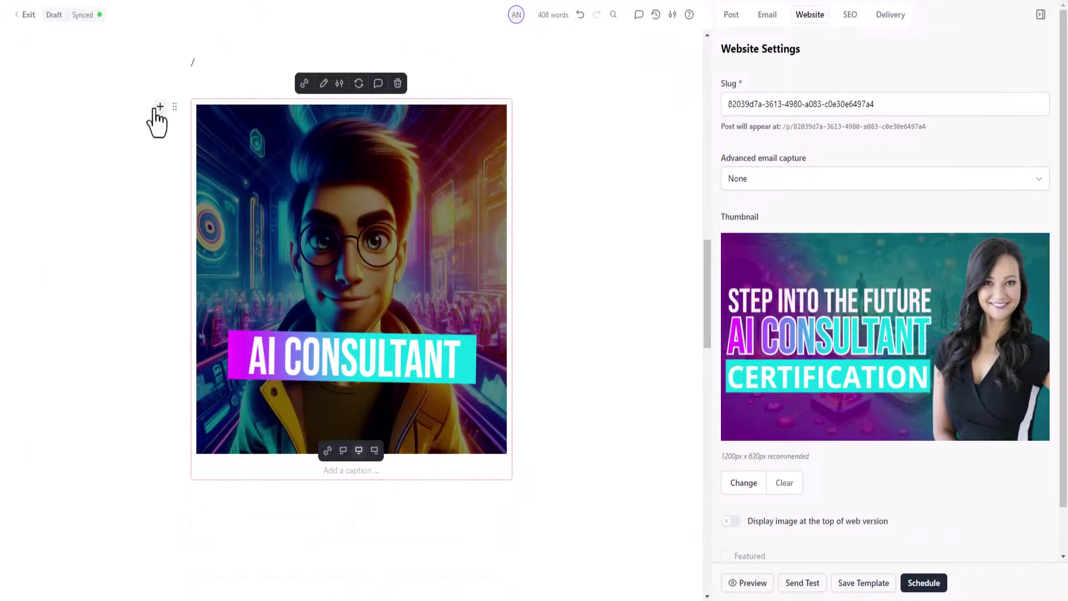
Move the AI Consultant image into the first column of the block above the AI Speaker & Presenter row
drag(174, 106, 313, 546)
scroll(345, 445, down, 3)
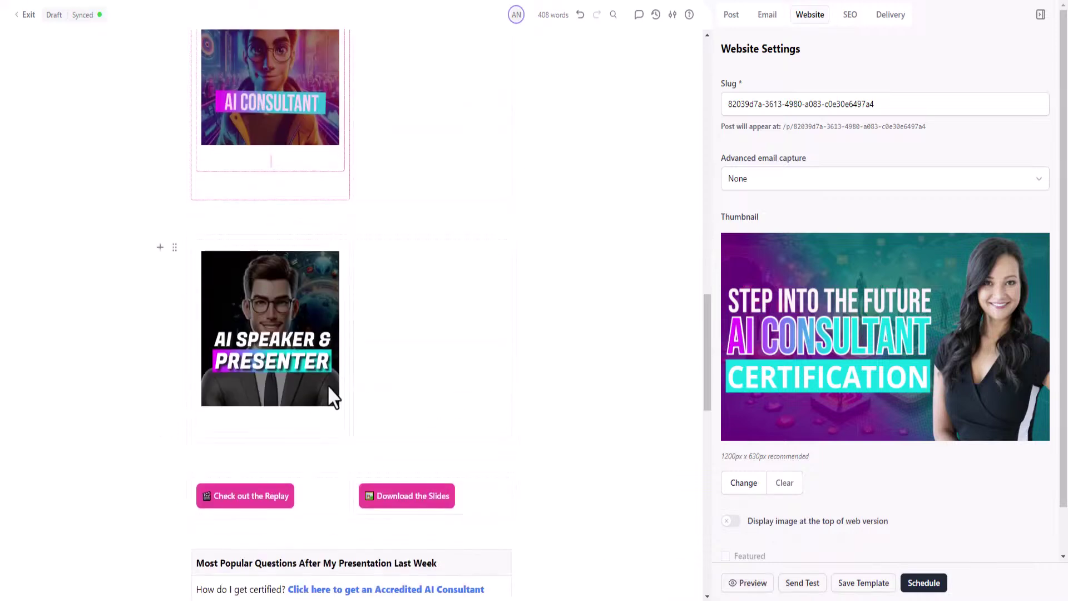
scroll(334, 362, up, 2)
Write "How I have made money as an AI Consultant..." in the column beside the AI Consultant image
click(376, 155)
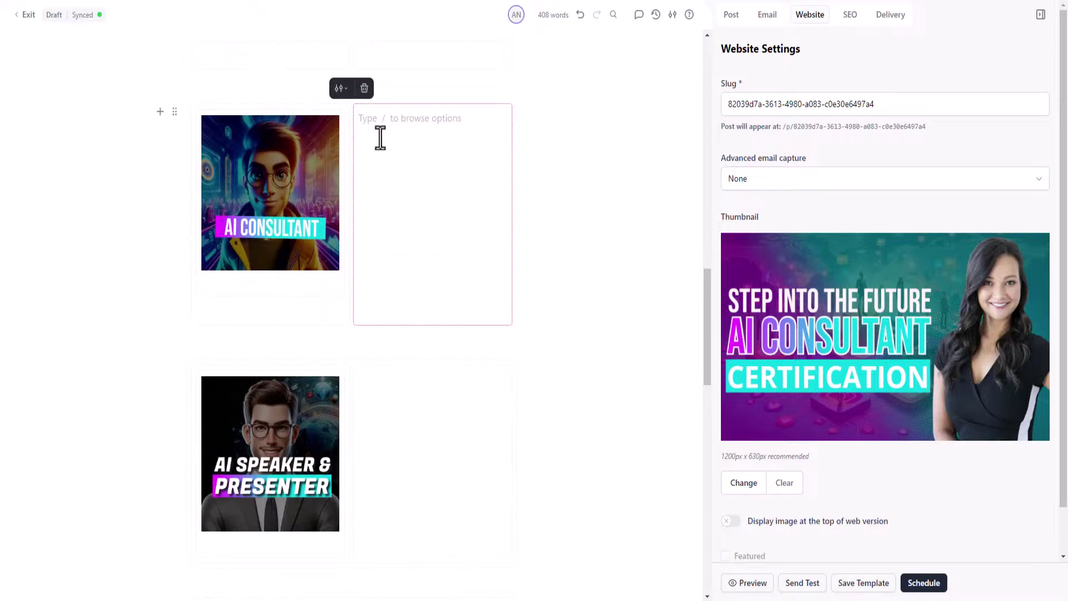
text(How I have made money as an AI Consult)
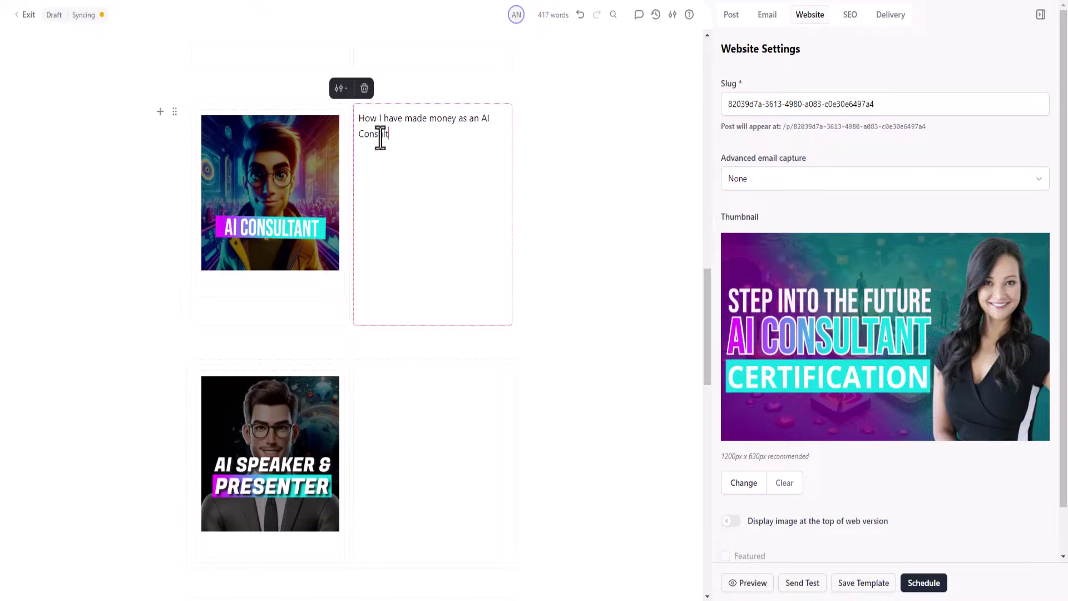
text(ant..)
Add the paragraph "I've helped a handful of clients level up their marketing using AI. Here is a case study..." below that line
key(Return)
text(I'v alre)
key(BackSpace)
key(BackSpace)
key(BackSpace)
key(BackSpace)
text(e)
text( helped)
text( se)
text(hand)
text(ful of clients)
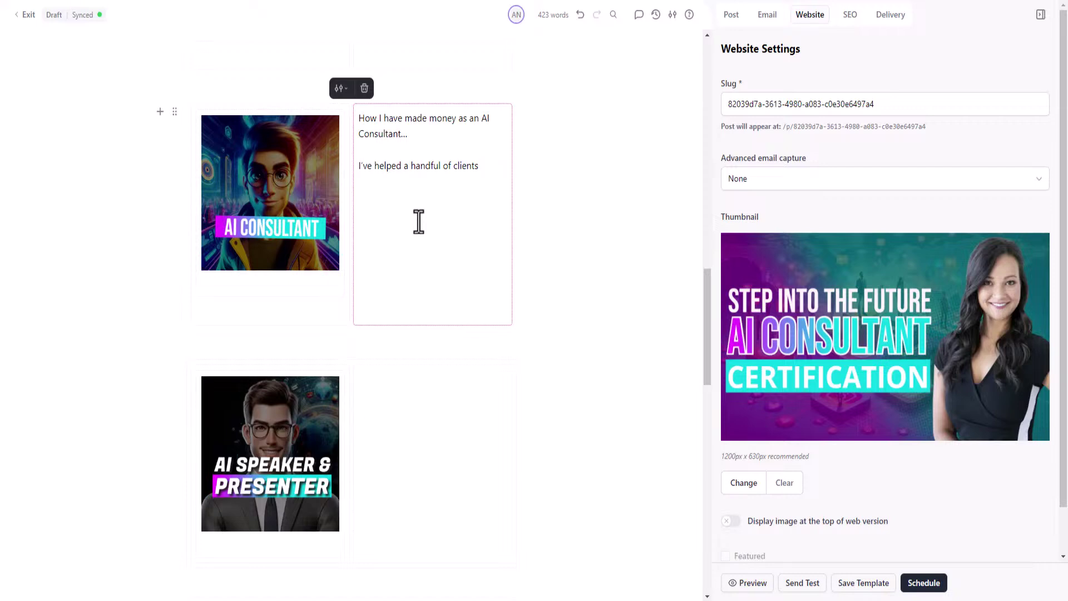
text( level up their marketing using AI.)
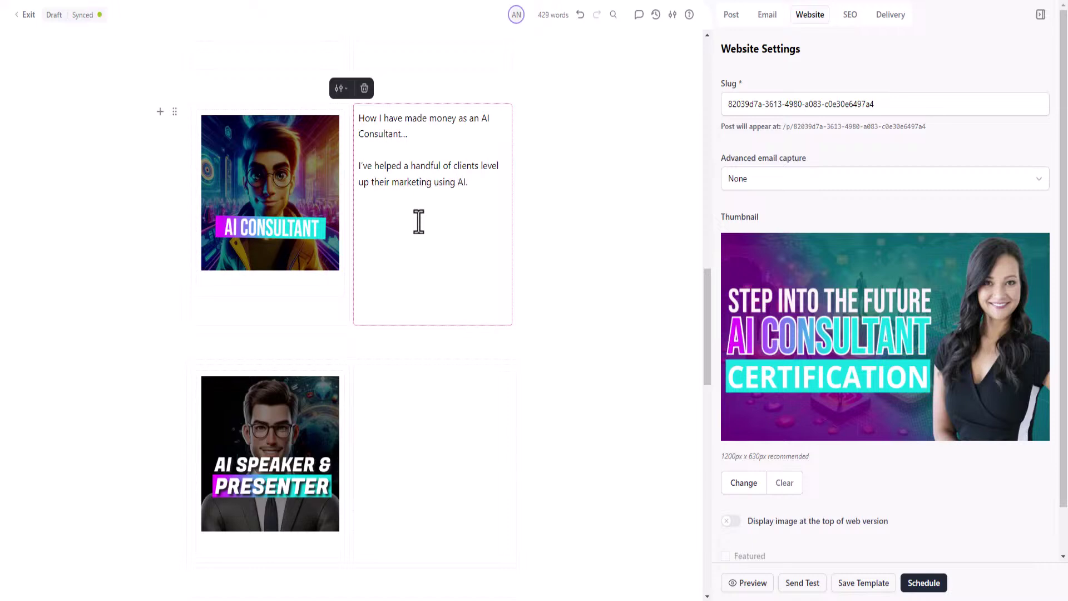
text( Here is a case study...)
Write "I have had the opportunity to present several times about AI" in the column beside the AI Speaker & Presenter image
scroll(412, 266, down, 2)
click(412, 305)
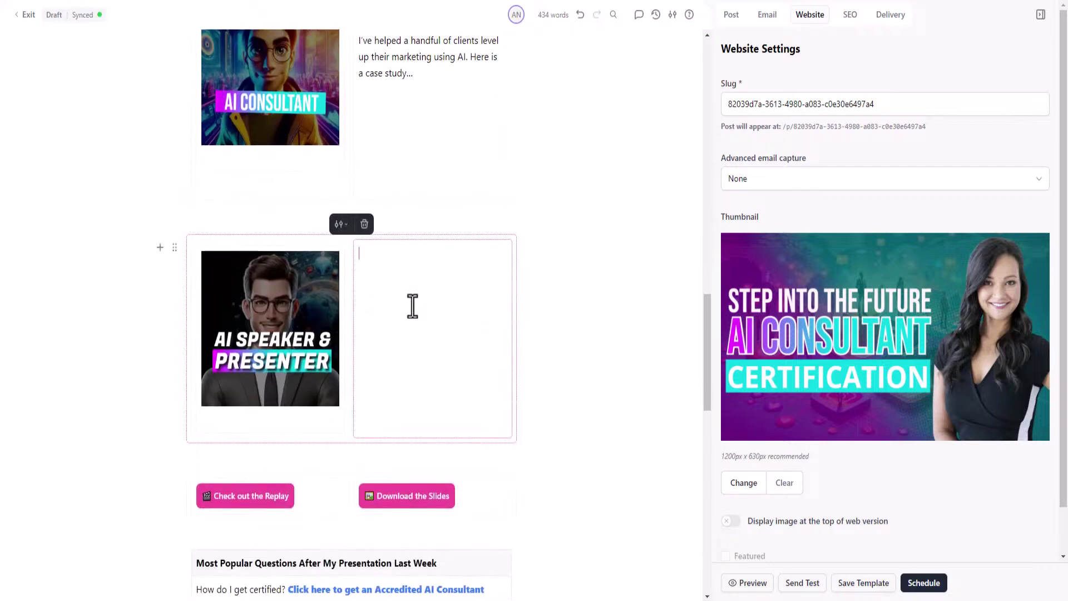
text(I have had the opportunit)
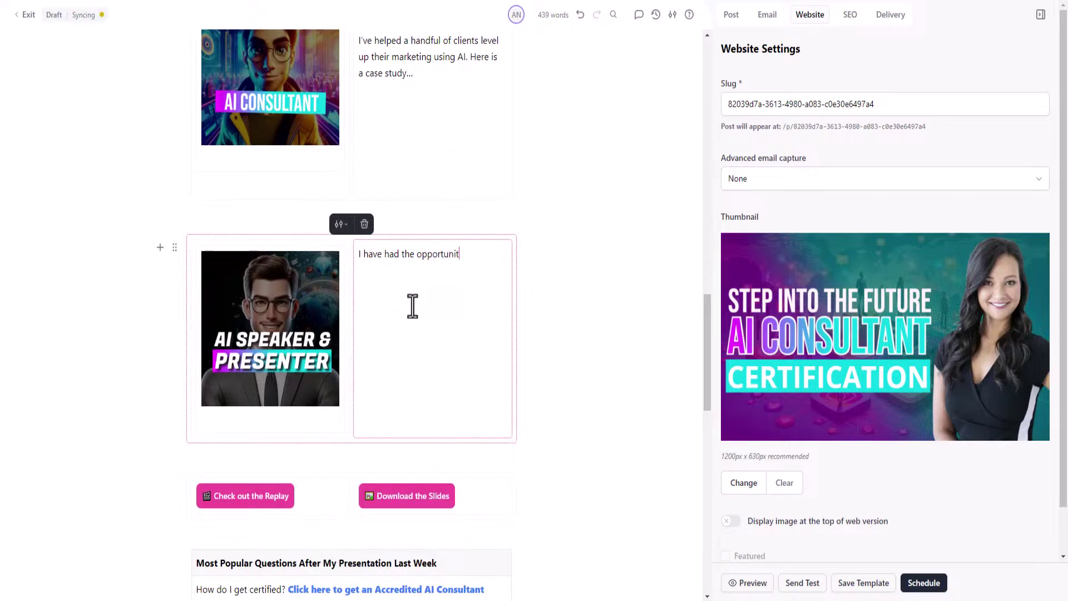
text(y to prsent)
key(BackSpace)
key(BackSpace)
text(esent several times about AI)
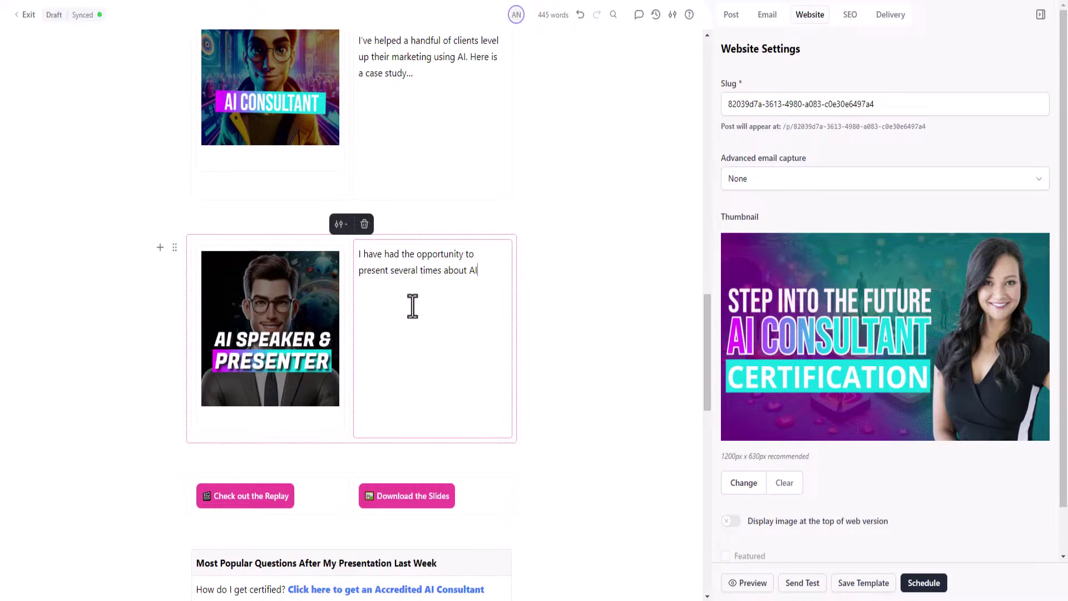
Review the rest of the newsletter draft, including the questions table, the poll and the closing paragraphs
scroll(412, 309, down, 5)
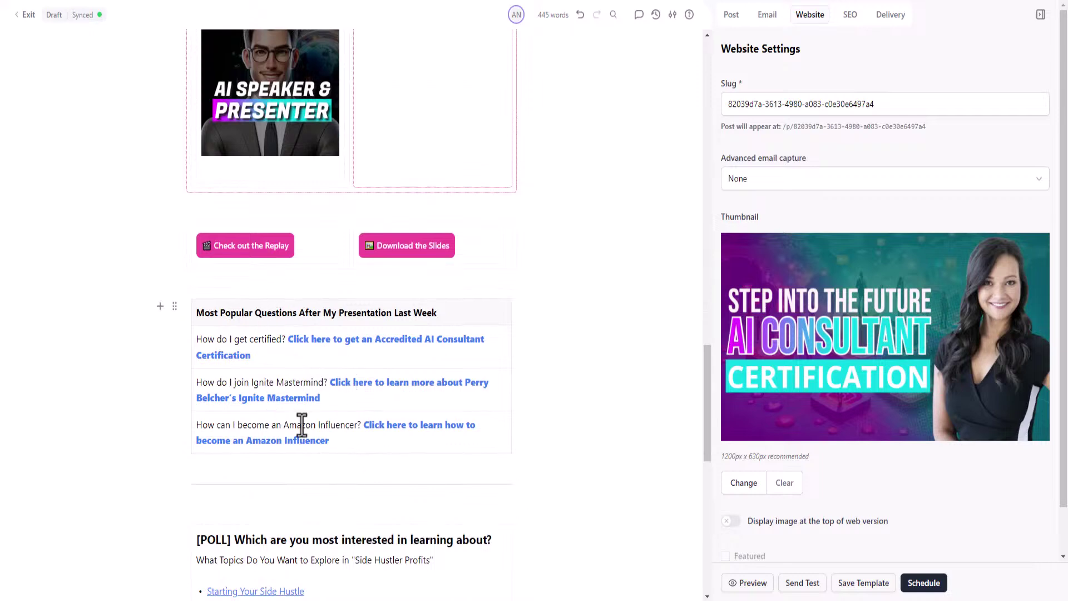
scroll(302, 424, down, 5)
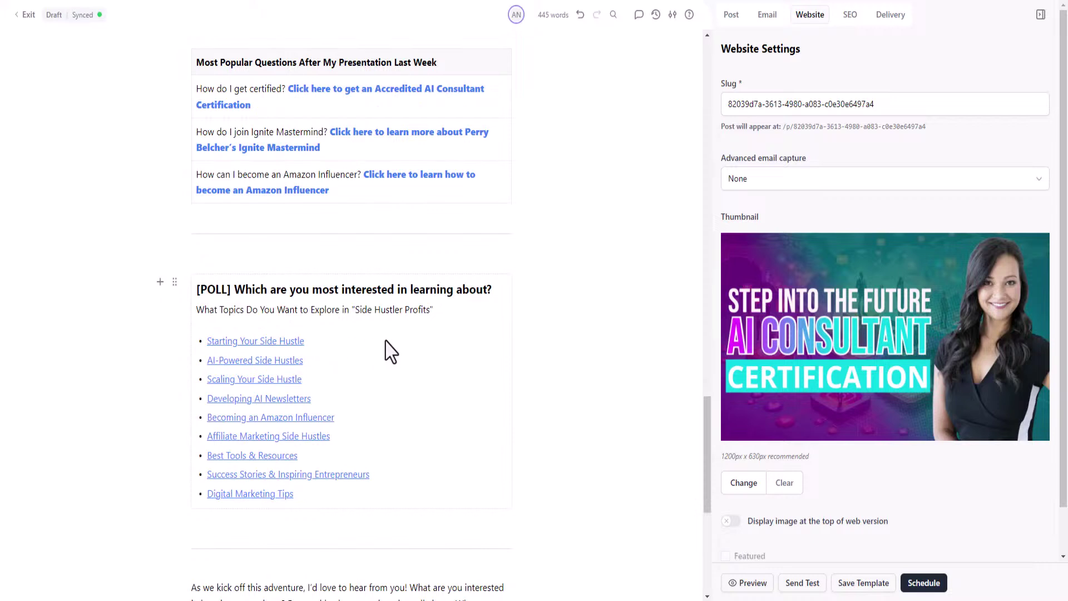
scroll(302, 419, down, 5)
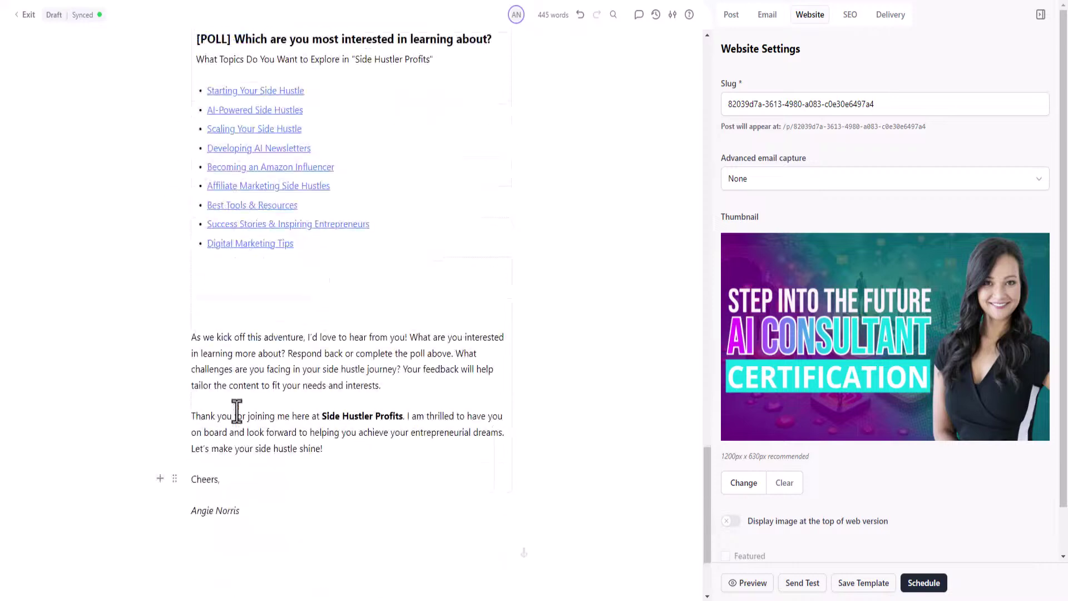
scroll(333, 501, up, 1)
scroll(323, 520, up, 15)
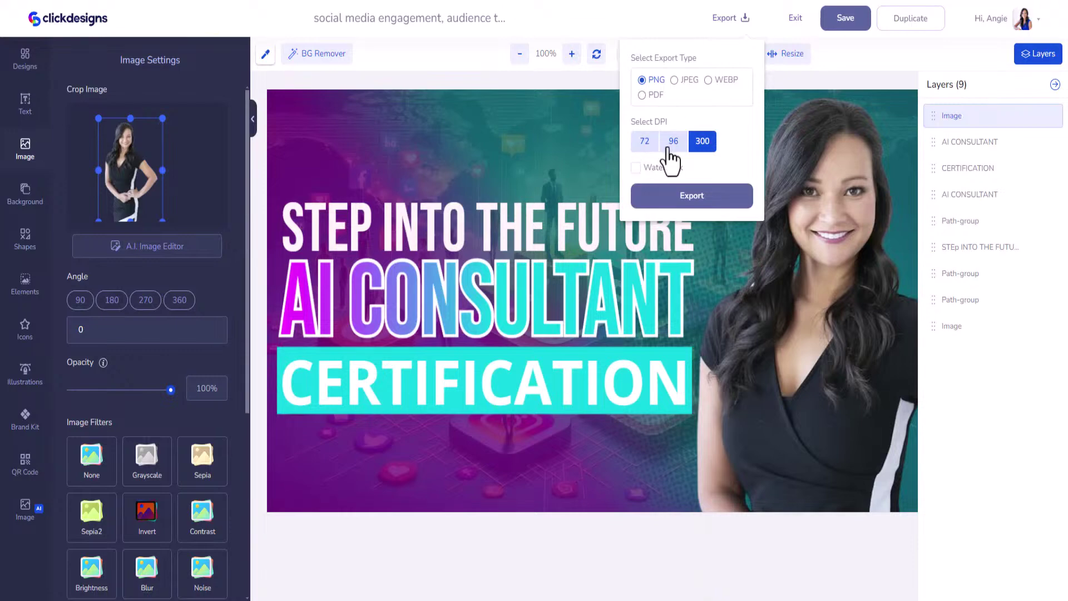
Switch to ClickDesigns, save the AI Consultant Certification design and browse the worksheets among the saved Sheets designs
click(858, 25)
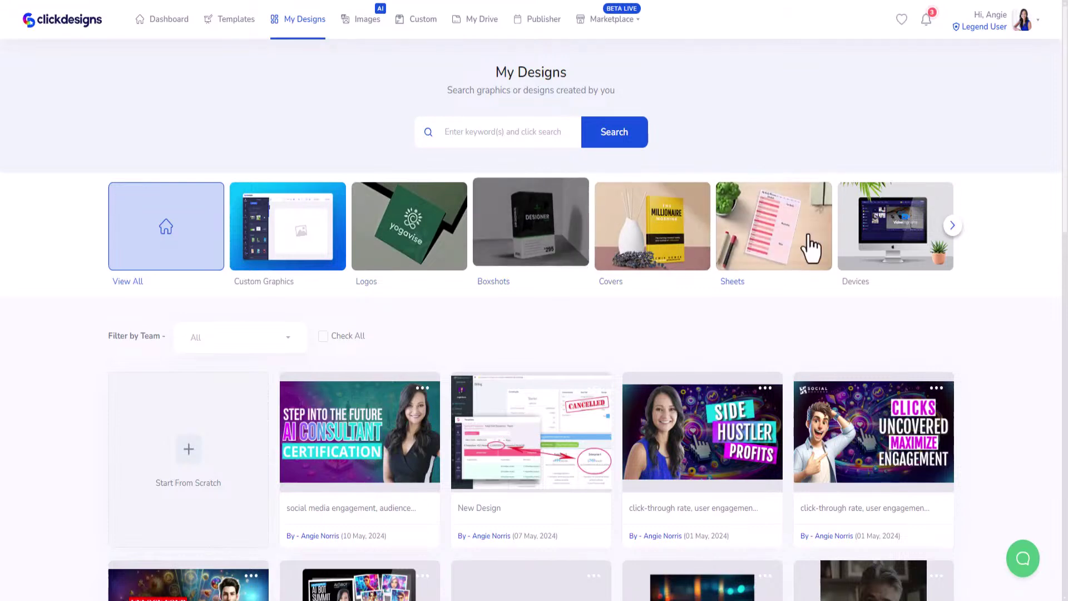
click(765, 236)
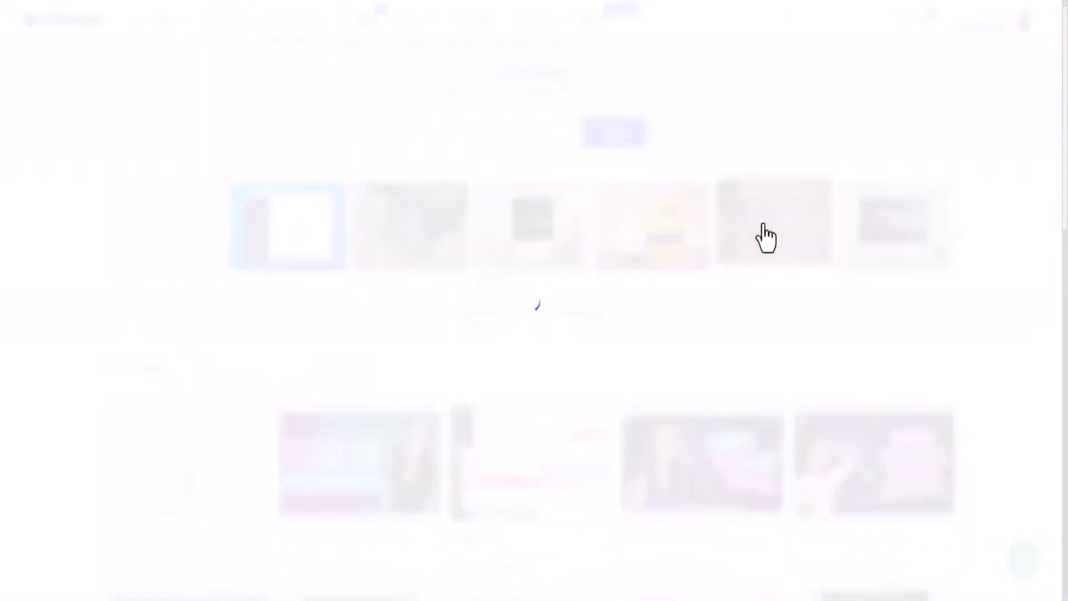
scroll(615, 349, down, 1)
scroll(618, 348, down, 3)
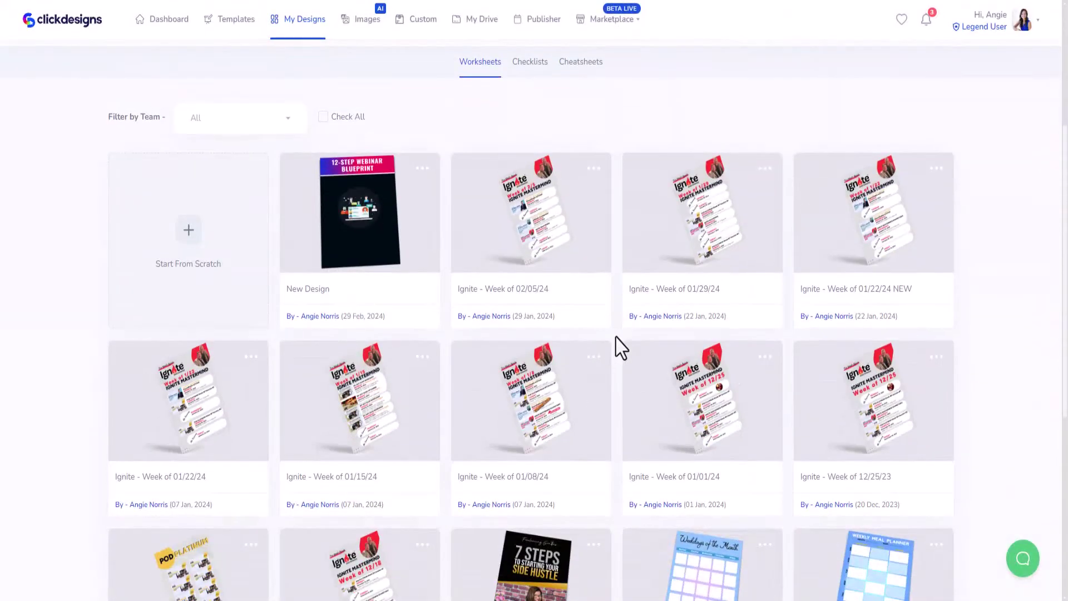
scroll(618, 346, up, 4)
scroll(545, 431, down, 10)
scroll(547, 434, up, 10)
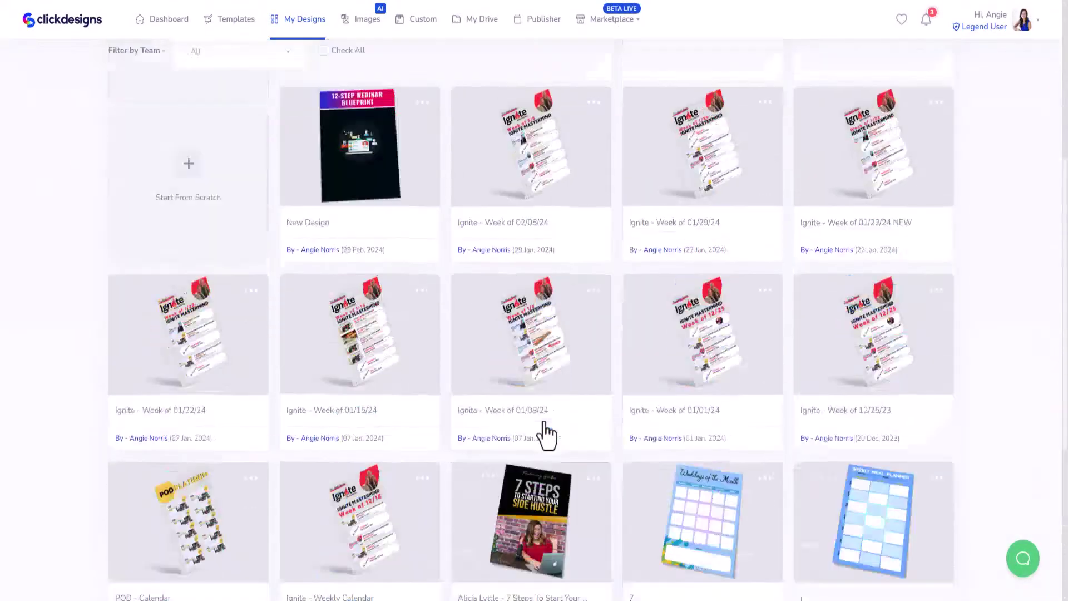
Look through the rest of the saved worksheet designs, down to the oldest ones
scroll(548, 431, down, 10)
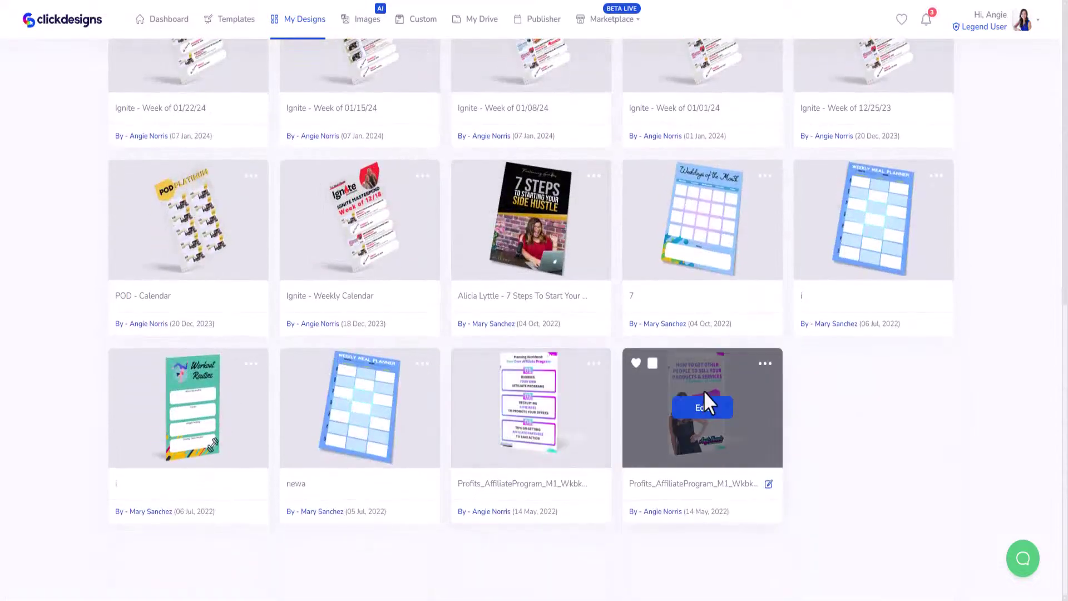
scroll(627, 420, up, 1)
scroll(500, 369, down, 1)
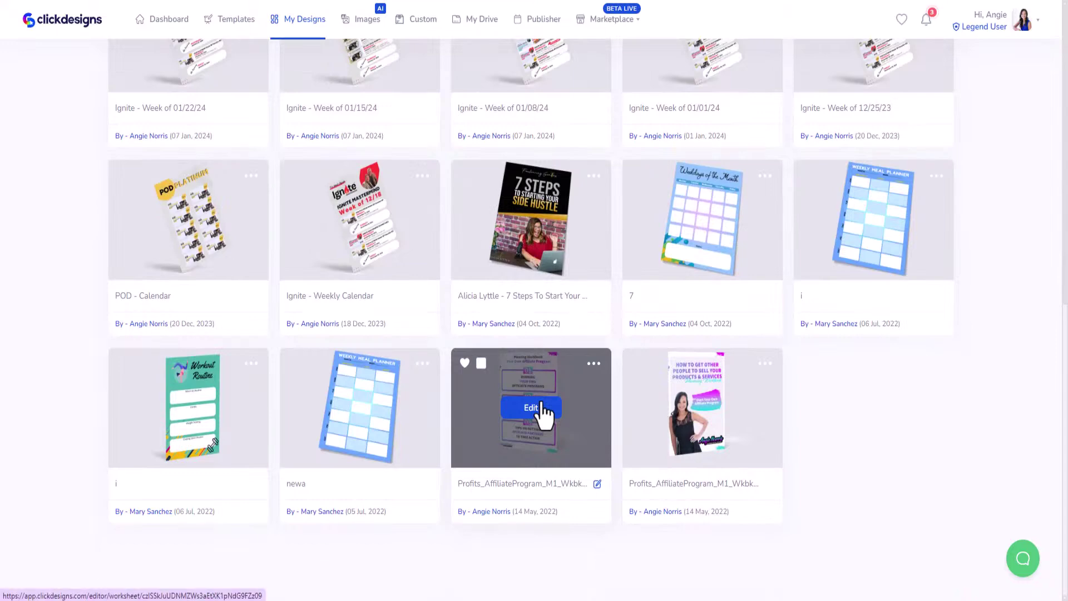
scroll(551, 389, up, 10)
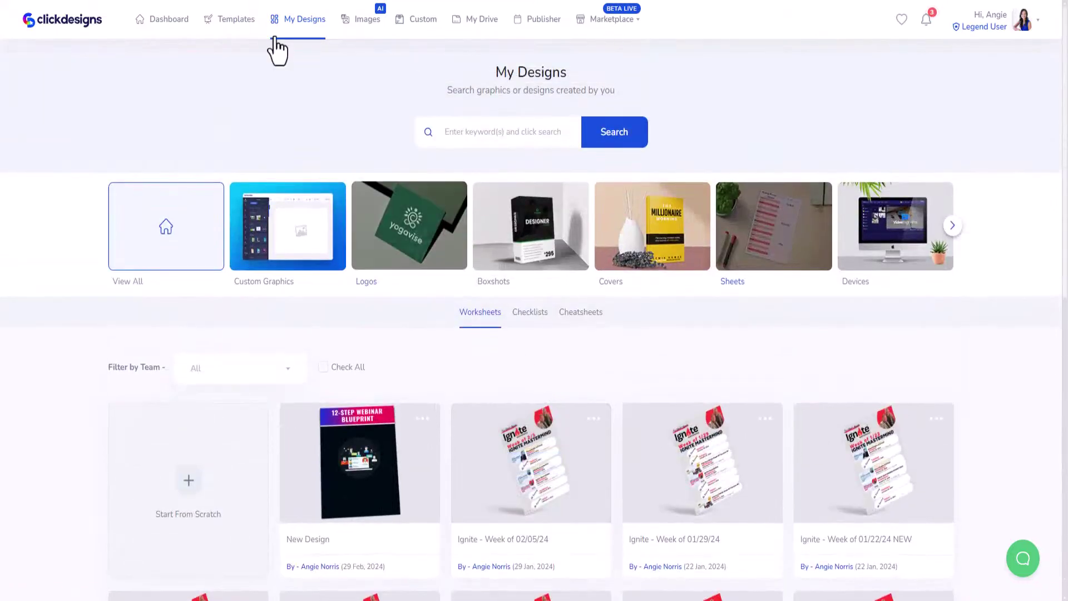
Show the Sheets category of the template library and browse its worksheet templates, loading more of them
click(250, 22)
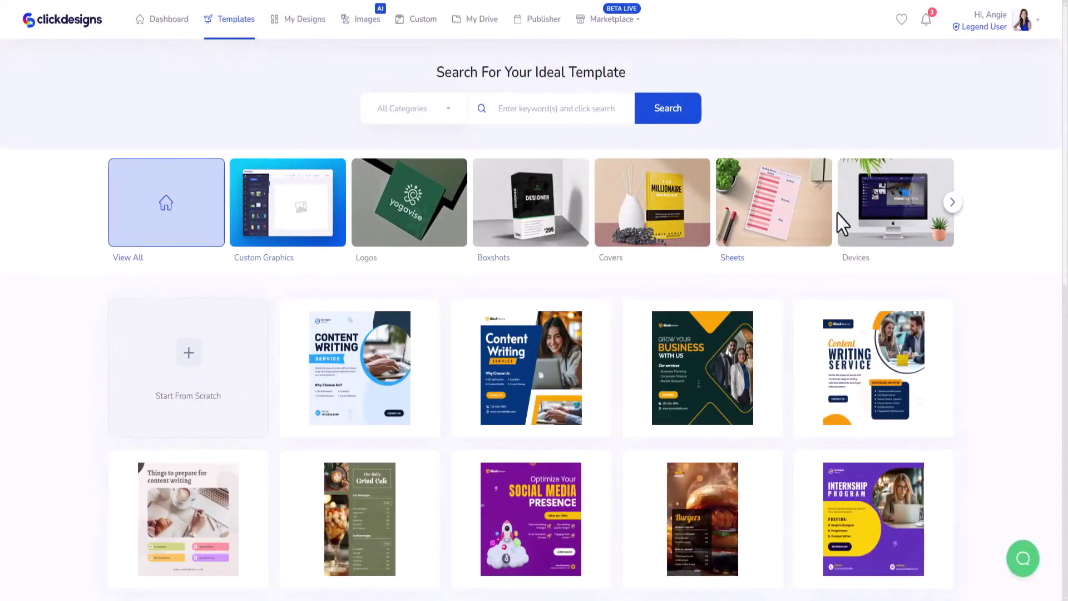
click(783, 214)
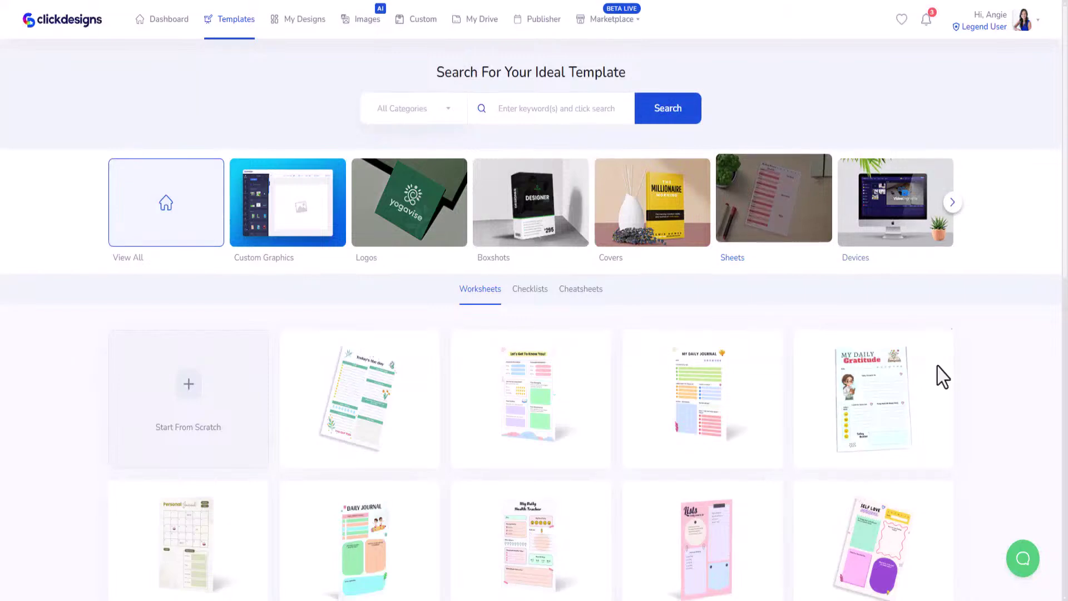
scroll(615, 406, down, 4)
scroll(622, 407, down, 3)
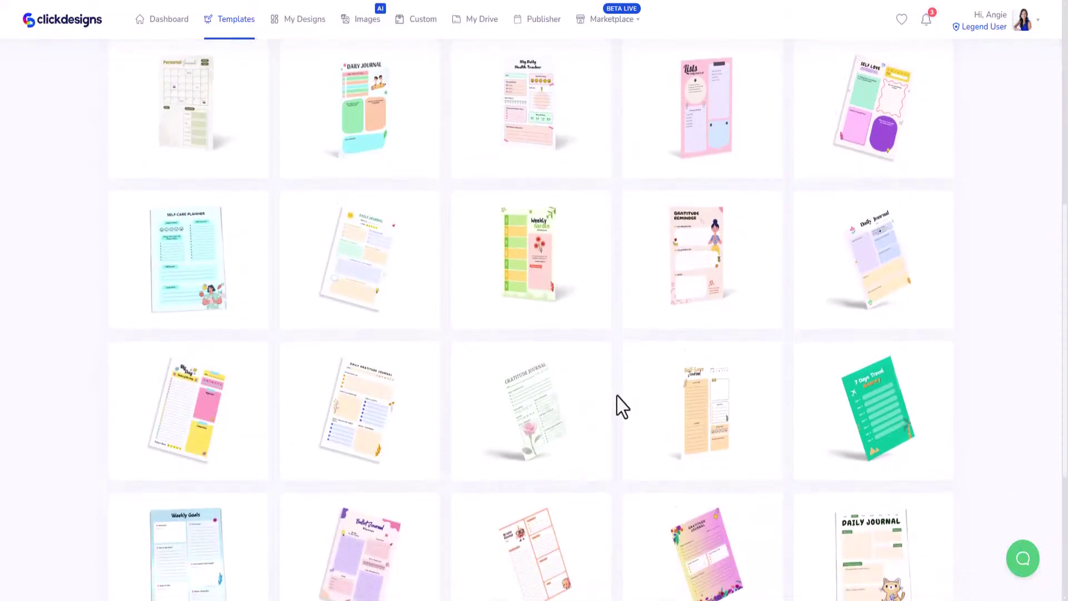
scroll(622, 407, down, 4)
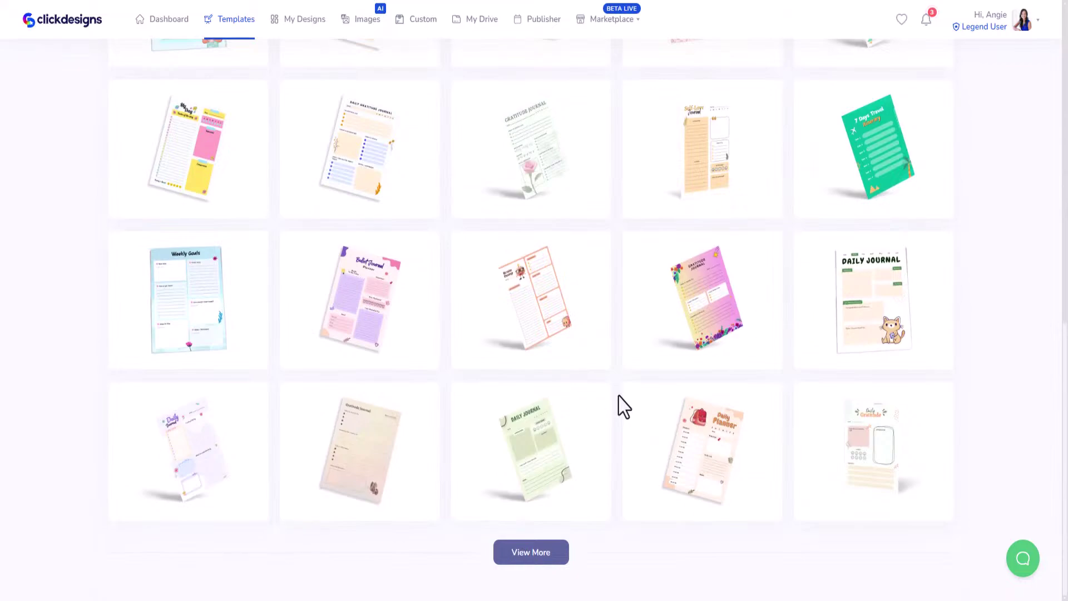
click(544, 556)
scroll(543, 495, down, 5)
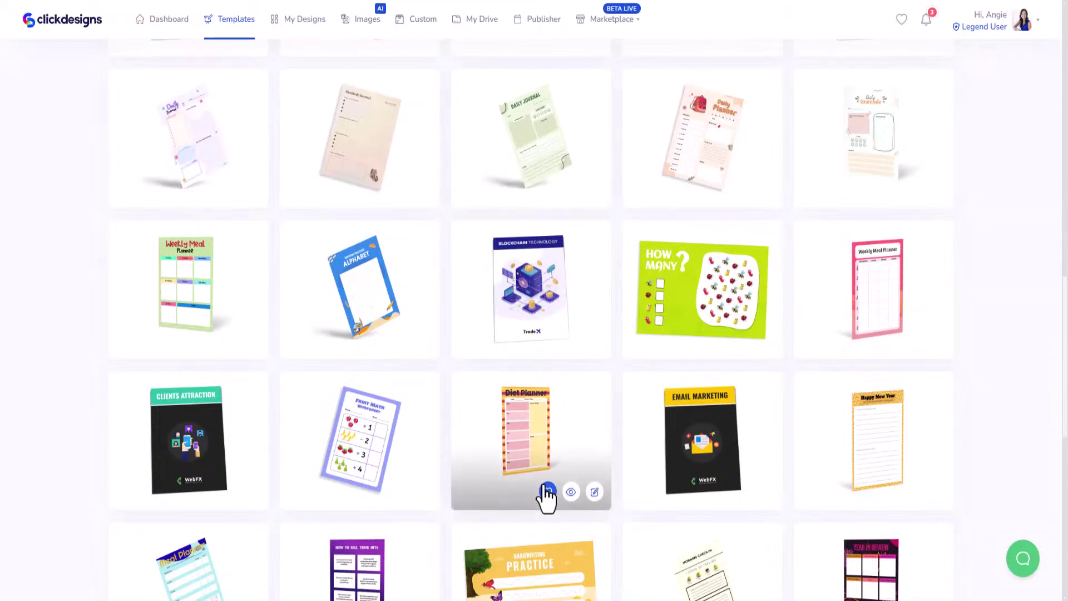
scroll(547, 495, down, 2)
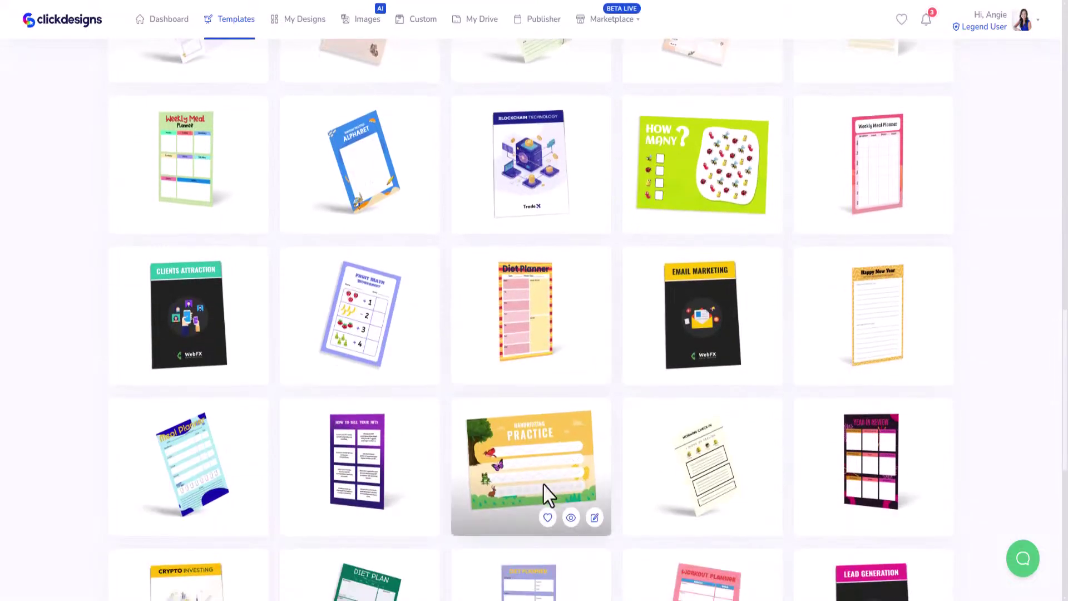
scroll(512, 357, down, 4)
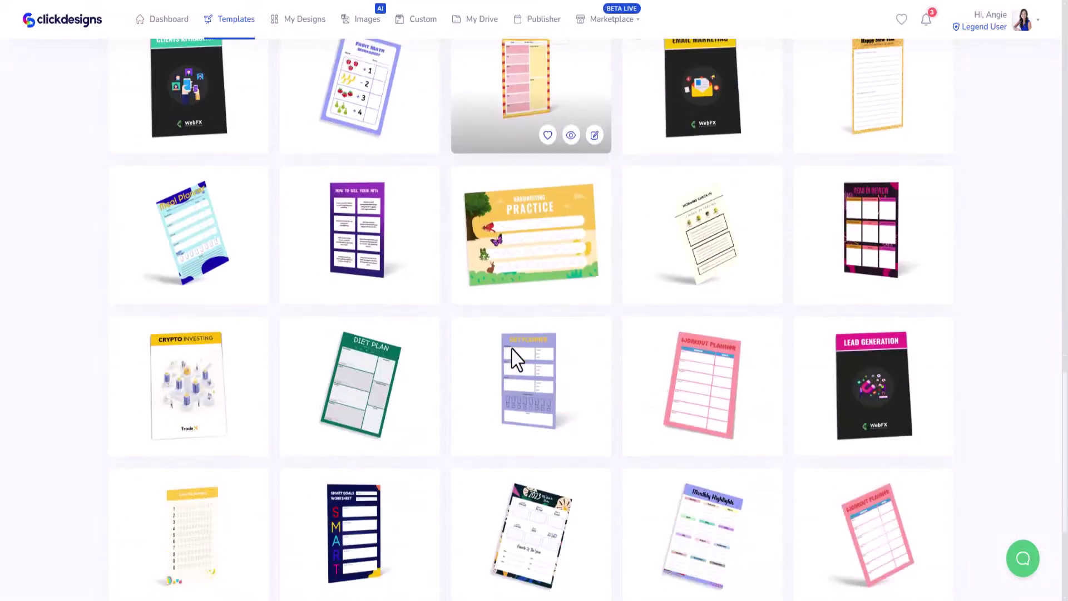
scroll(478, 378, up, 10)
scroll(458, 392, up, 10)
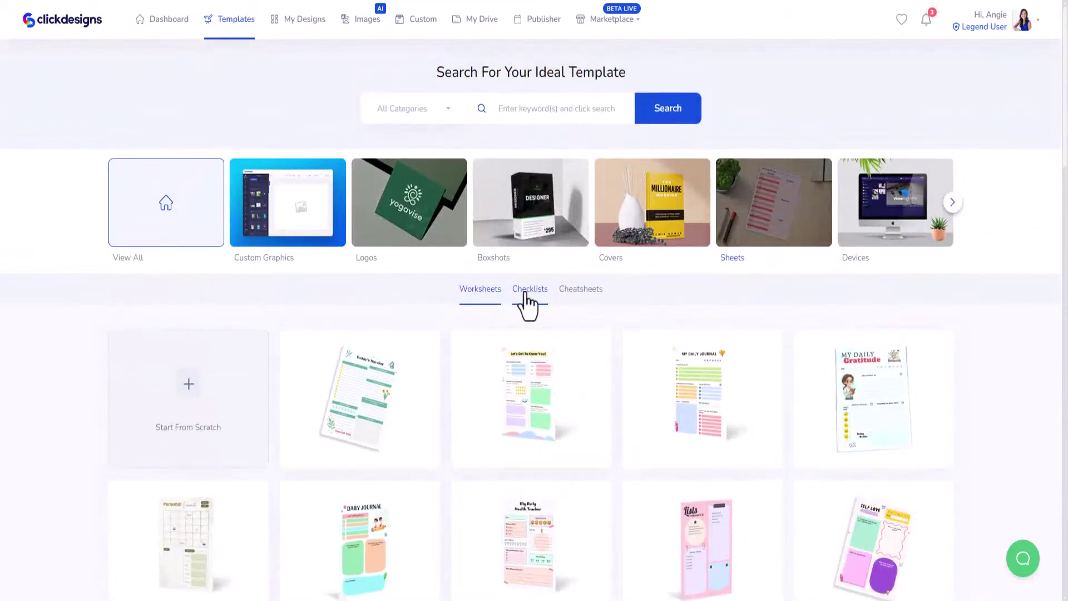
Look at the Checklists and Cheatsheets templates, and return to the Worksheets
click(528, 296)
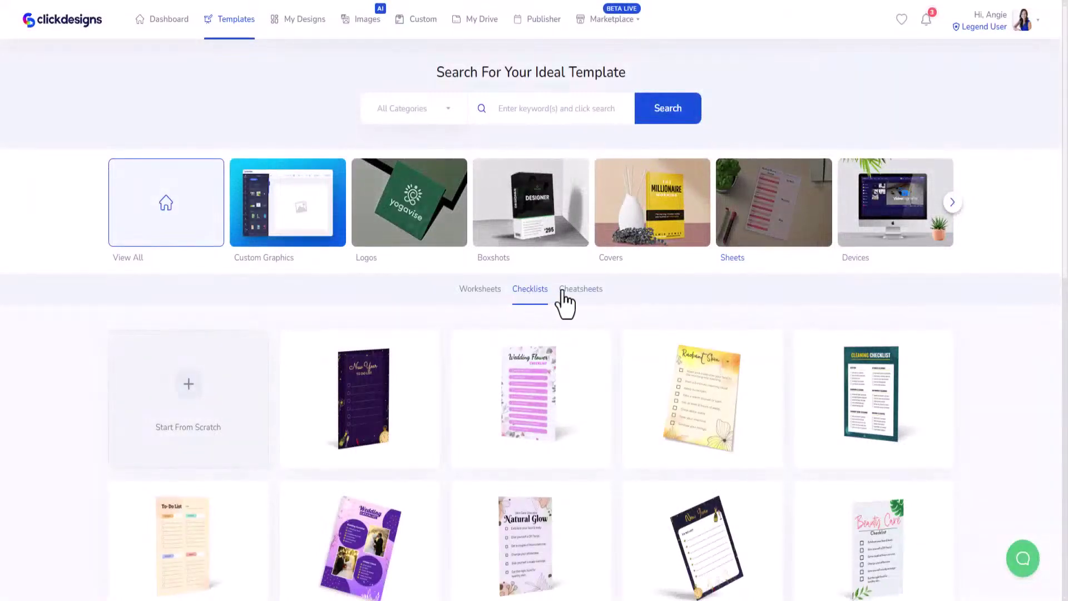
click(573, 297)
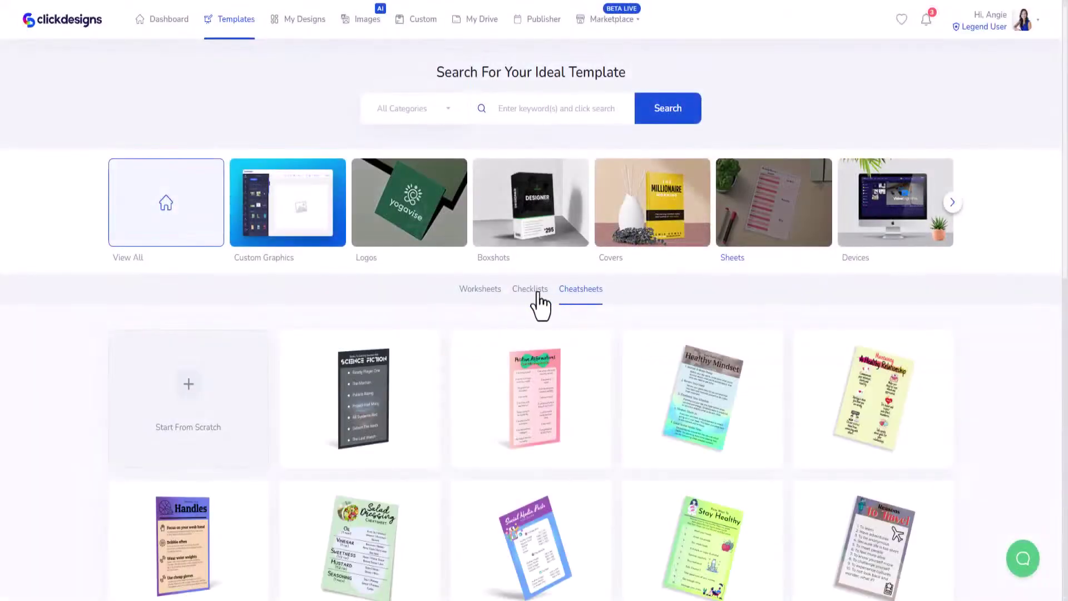
click(497, 300)
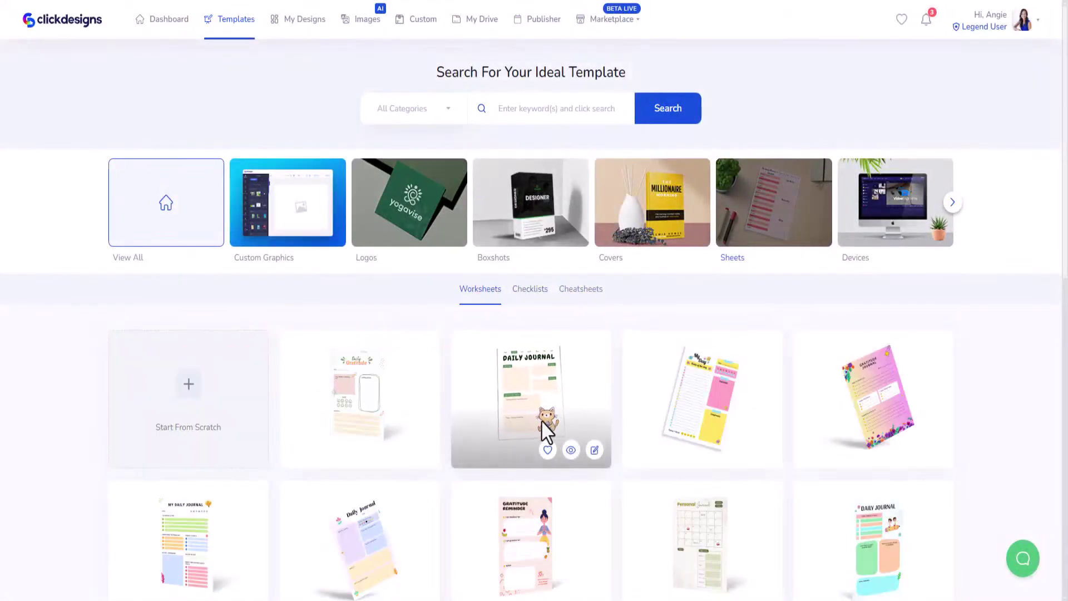
Search the worksheet templates for a landscape layout, loading three more batches of templates
scroll(525, 447, down, 5)
scroll(526, 448, down, 6)
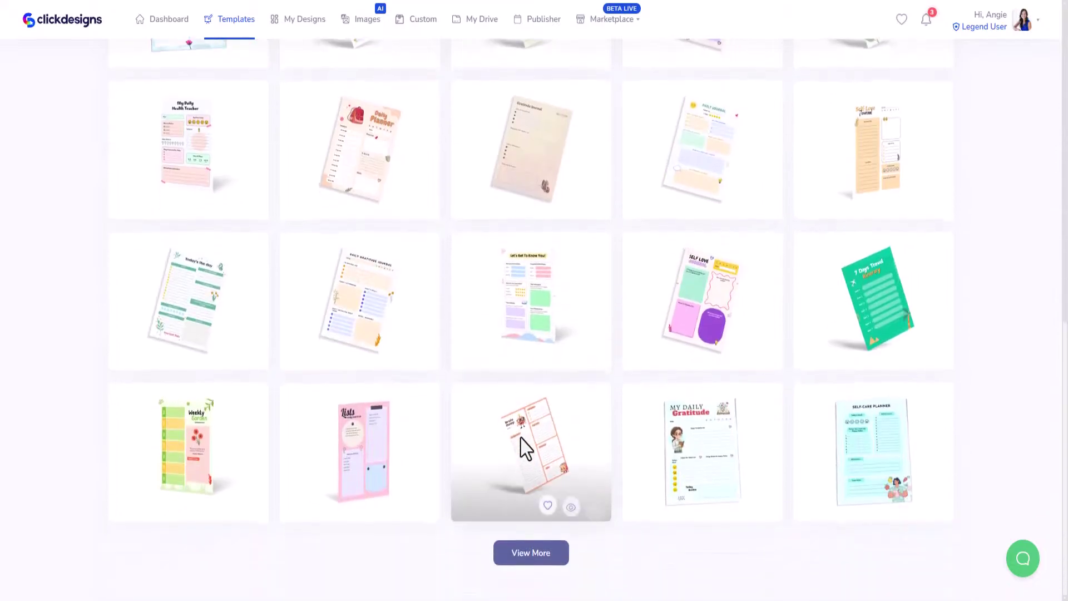
click(526, 552)
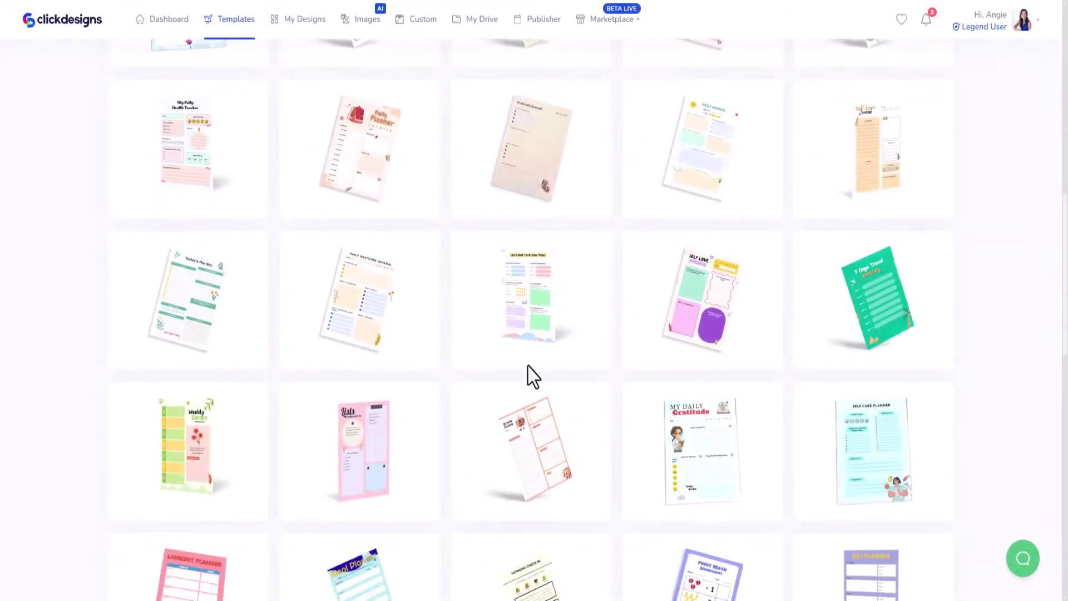
scroll(528, 381, down, 8)
scroll(528, 382, down, 5)
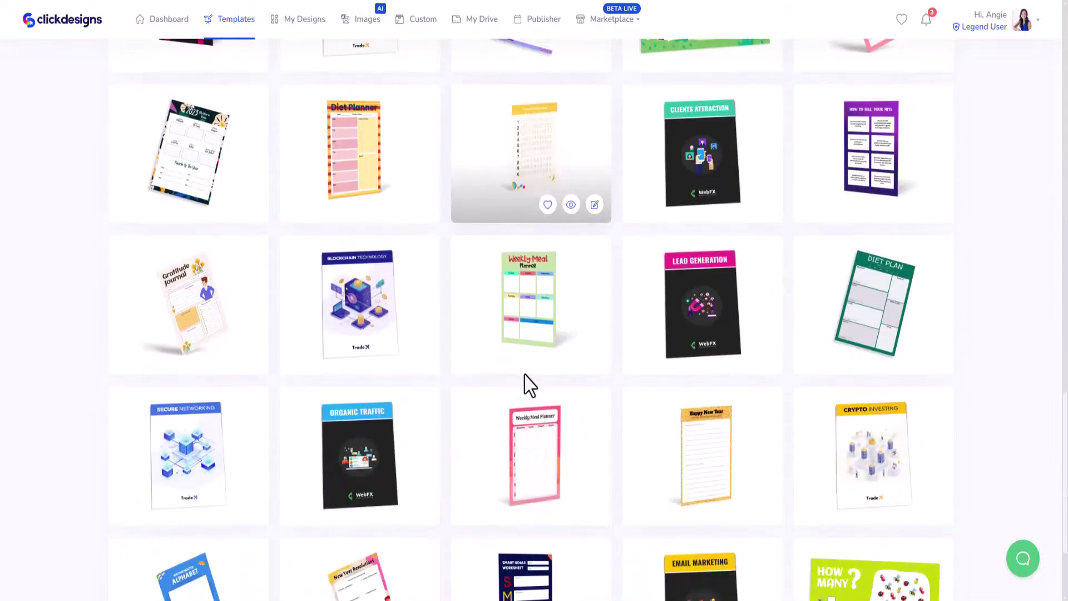
scroll(635, 346, up, 3)
scroll(596, 397, down, 6)
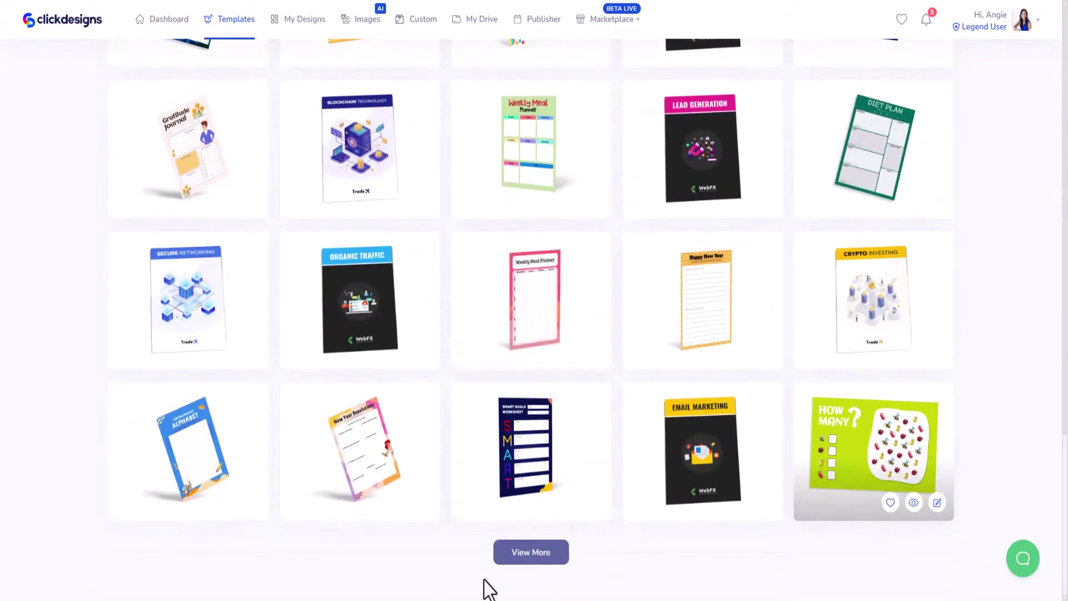
click(534, 553)
scroll(551, 477, down, 6)
scroll(553, 477, down, 9)
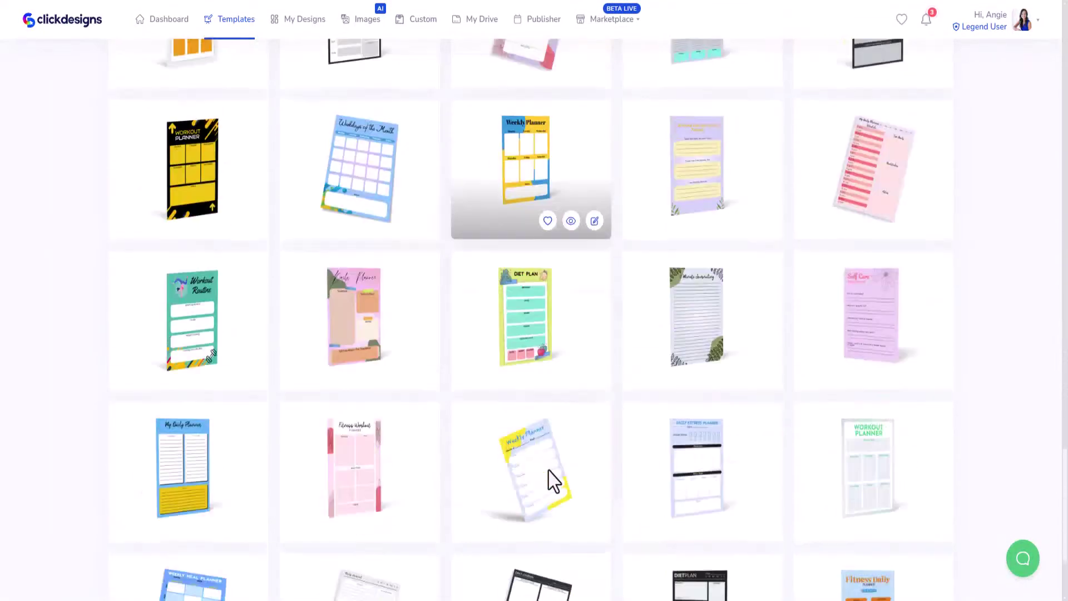
click(534, 561)
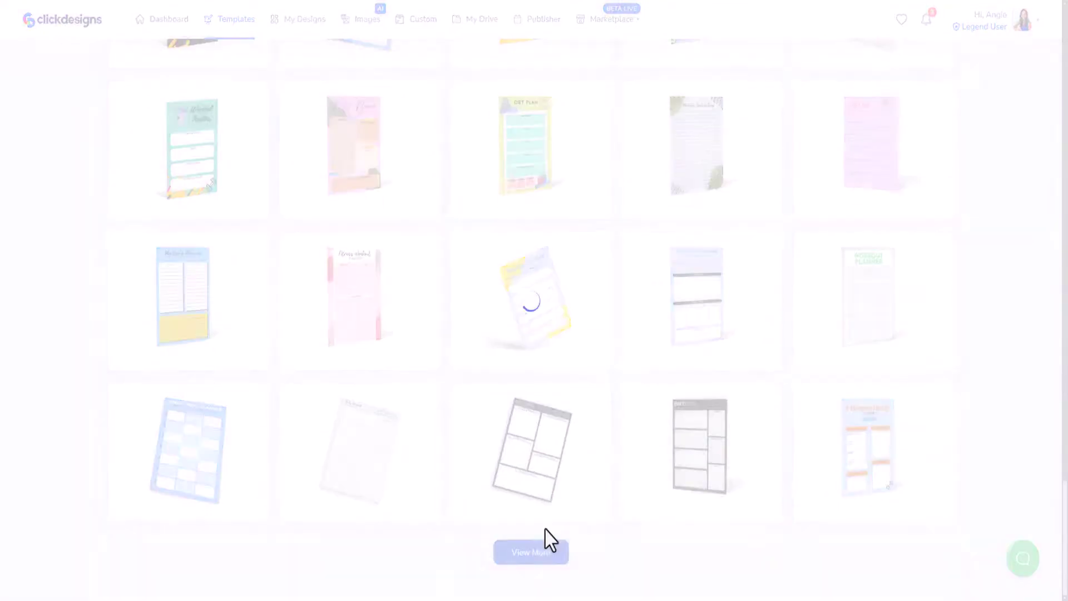
scroll(549, 536, down, 6)
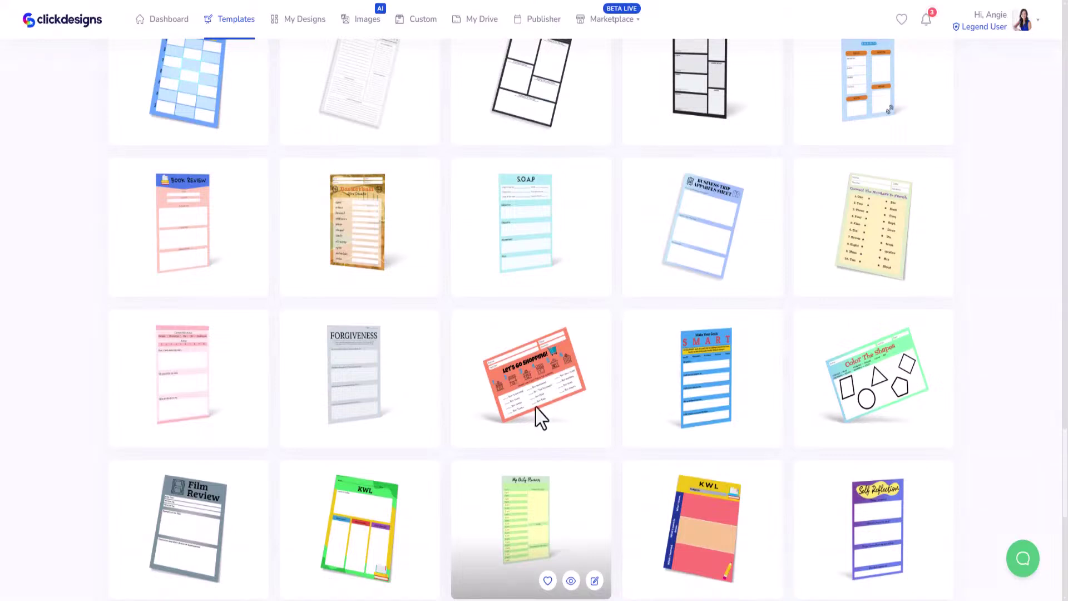
Open the landscape Color The Shapes worksheet template and bring its flat artwork into the design editor
mouse_move(537, 413)
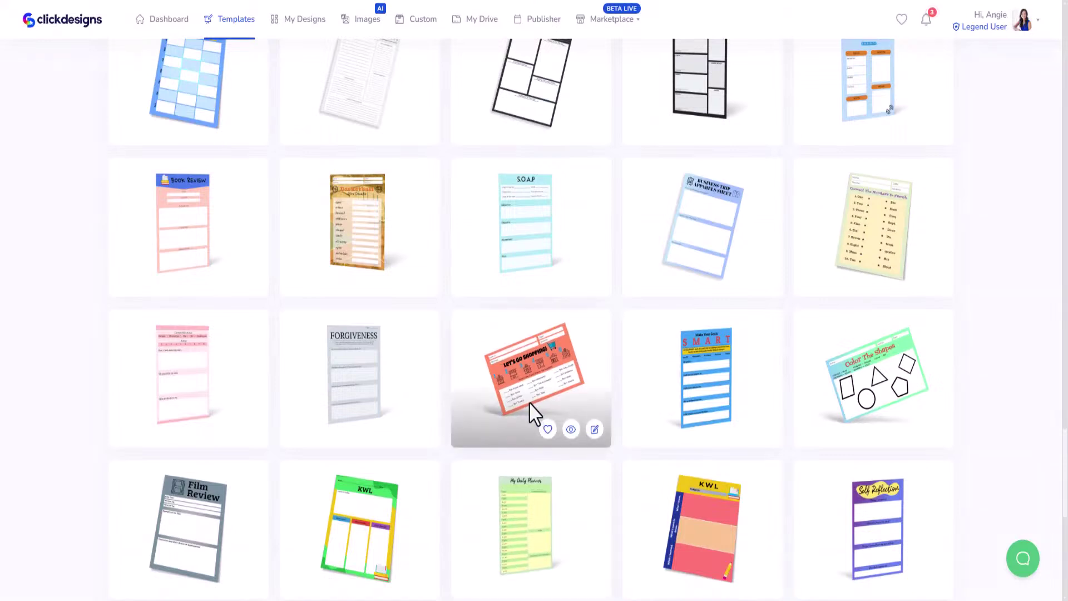
mouse_move(531, 594)
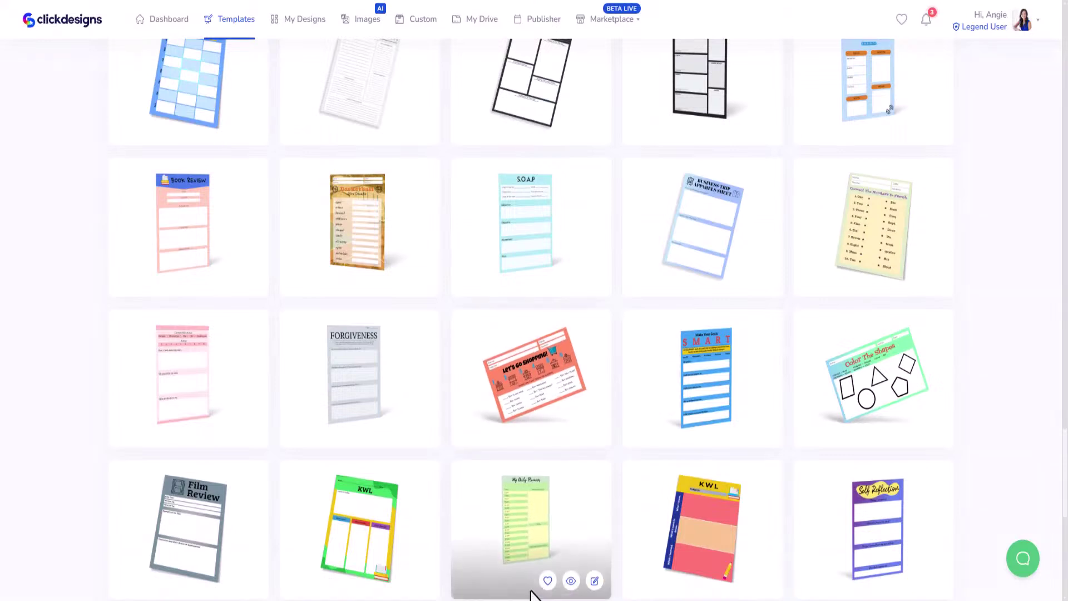
mouse_move(844, 425)
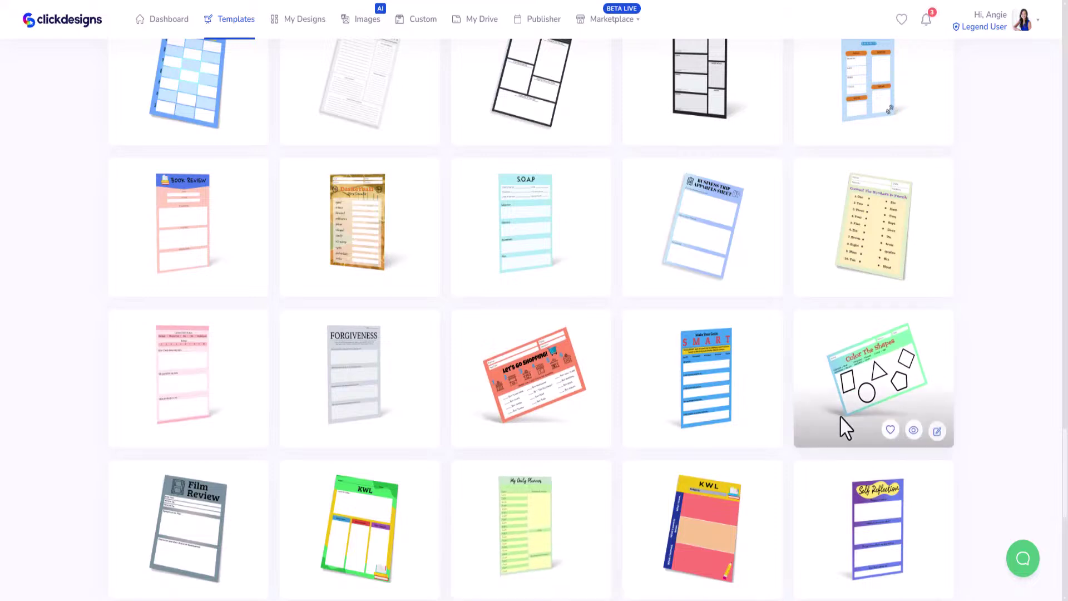
click(939, 429)
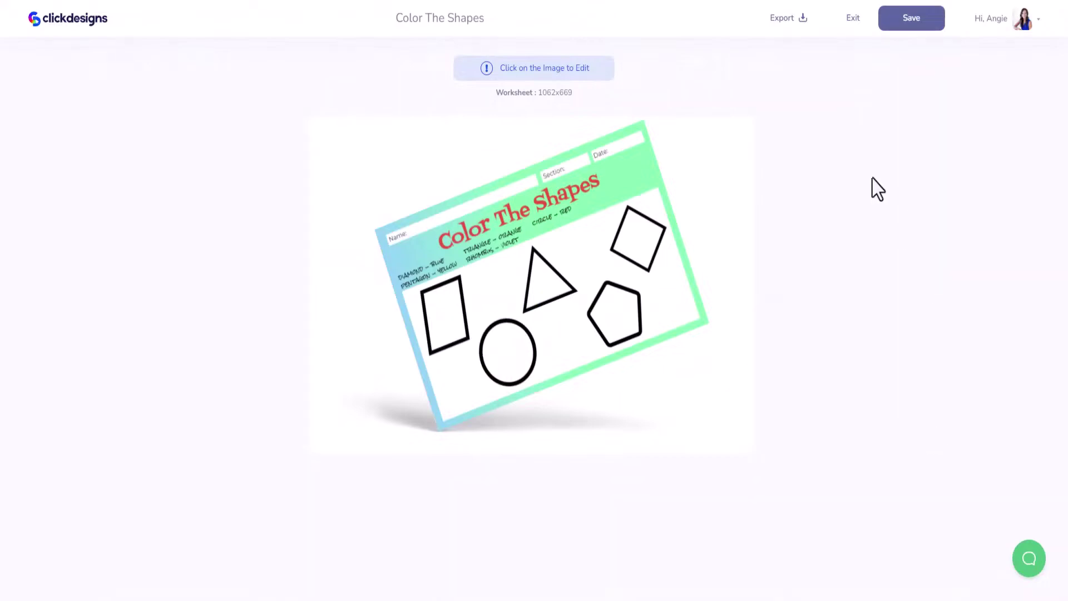
click(561, 214)
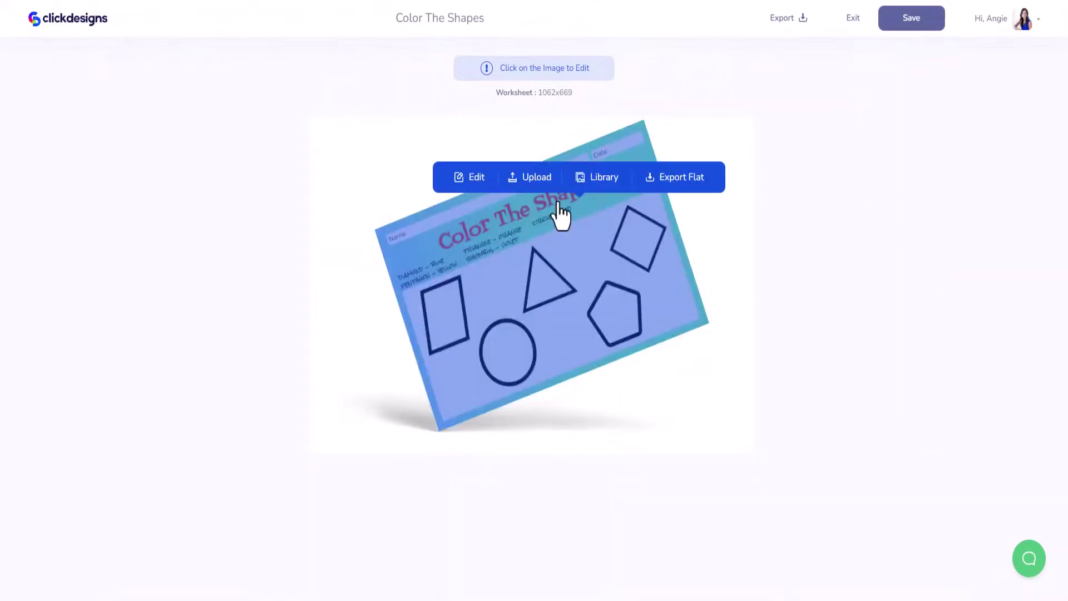
click(478, 182)
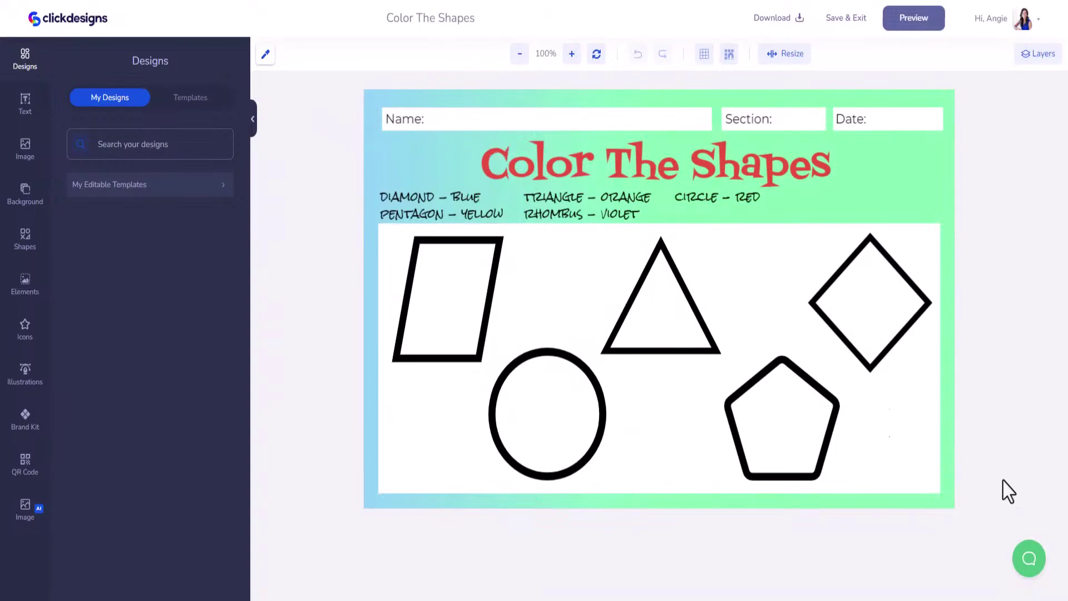
Delete the white panel and the triangle, rhombus, circle, pentagon and diamond outlines from the worksheet
click(738, 334)
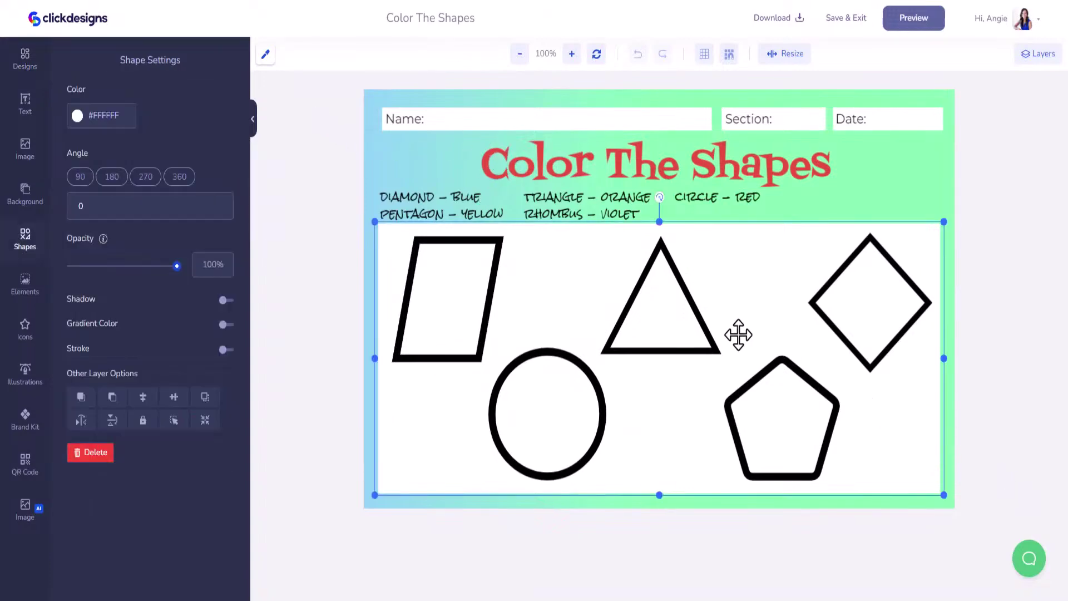
key(Delete)
click(711, 298)
key(Delete)
click(498, 293)
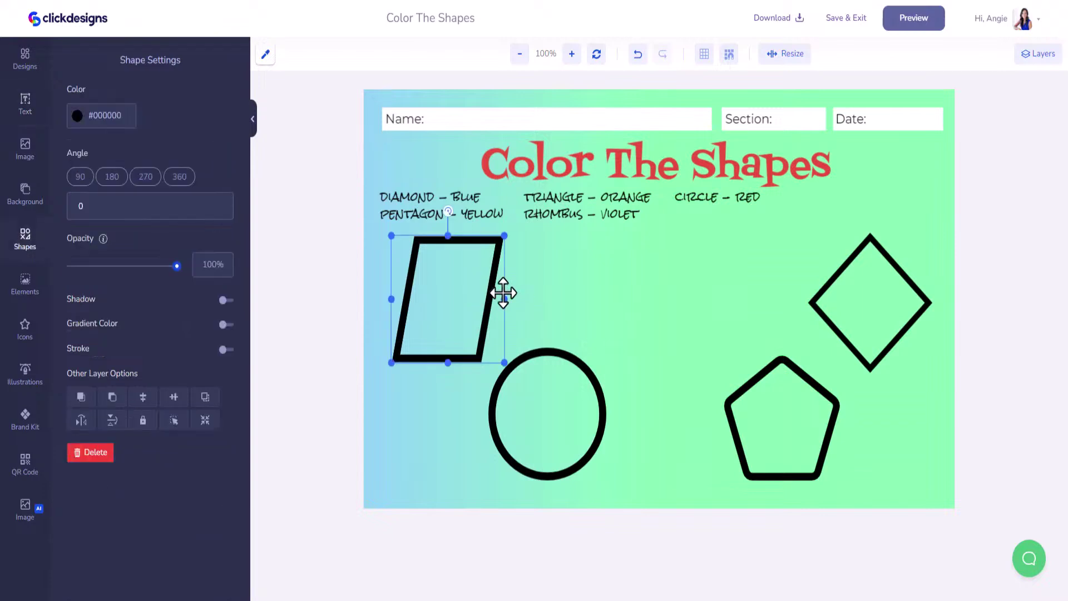
key(Delete)
click(527, 369)
key(Delete)
click(785, 374)
key(Delete)
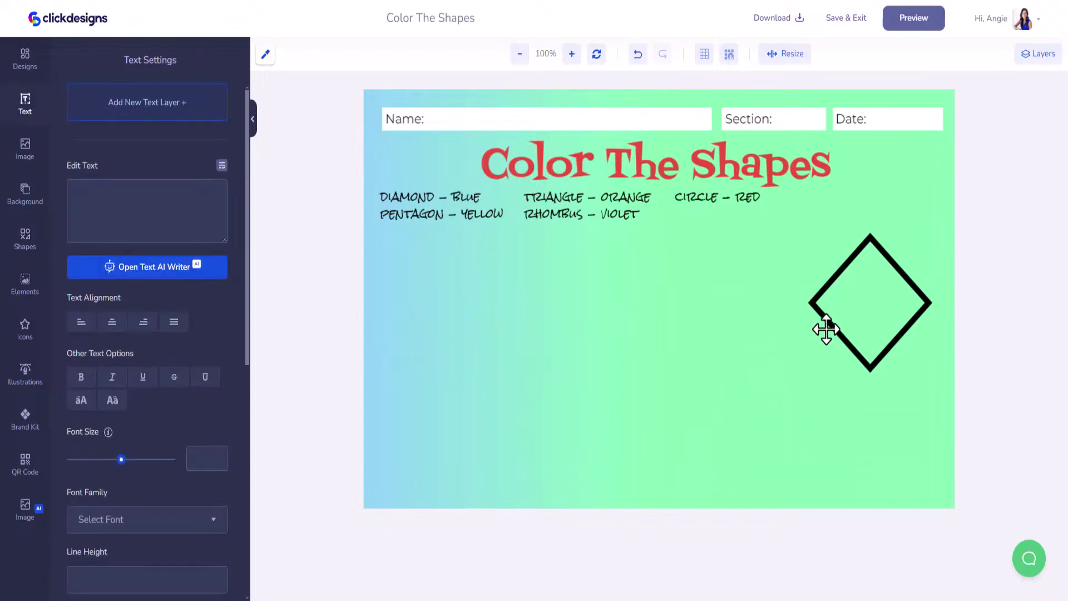
click(826, 329)
key(Delete)
Delete the colour instruction texts for the circle, triangle, rhombus, diamond and pentagon below the title
click(748, 198)
key(Delete)
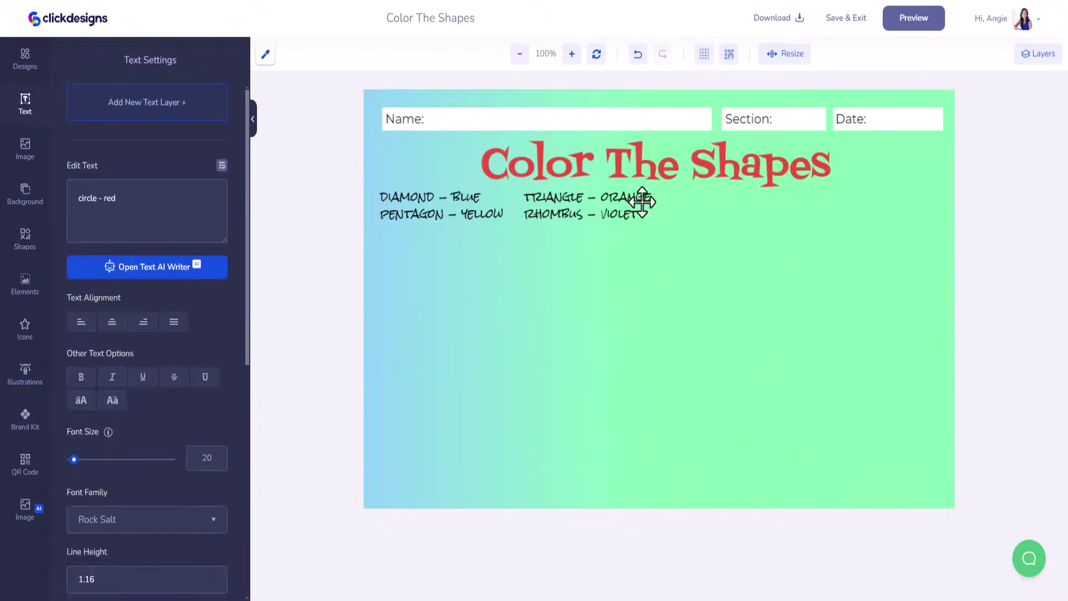
click(634, 199)
key(Delete)
click(469, 198)
key(Delete)
click(472, 222)
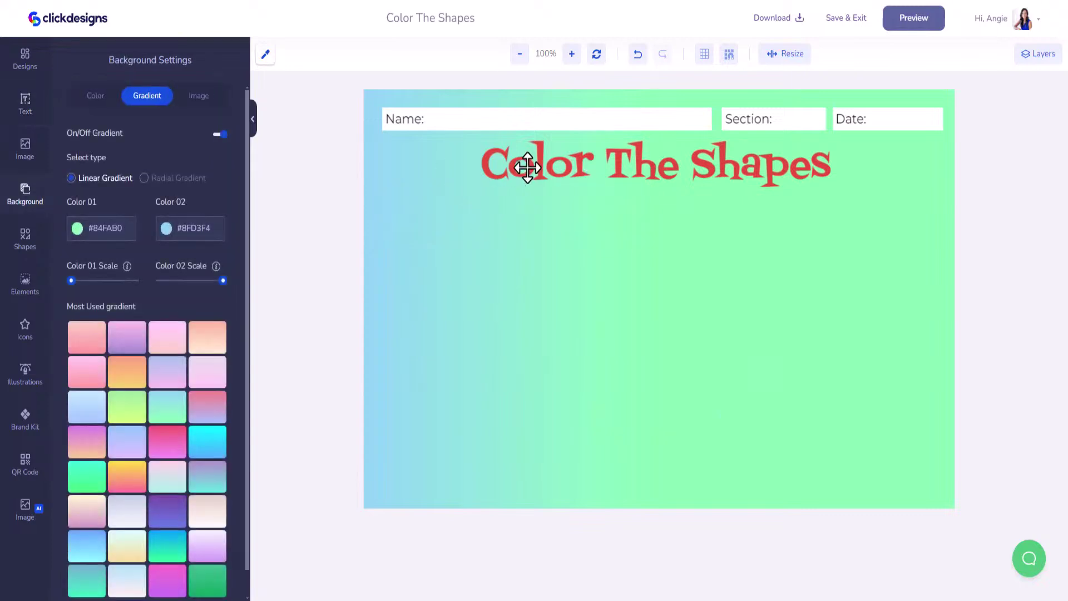
Delete the Color The Shapes title and the white box behind the Name label
click(527, 166)
key(Delete)
click(507, 122)
key(Delete)
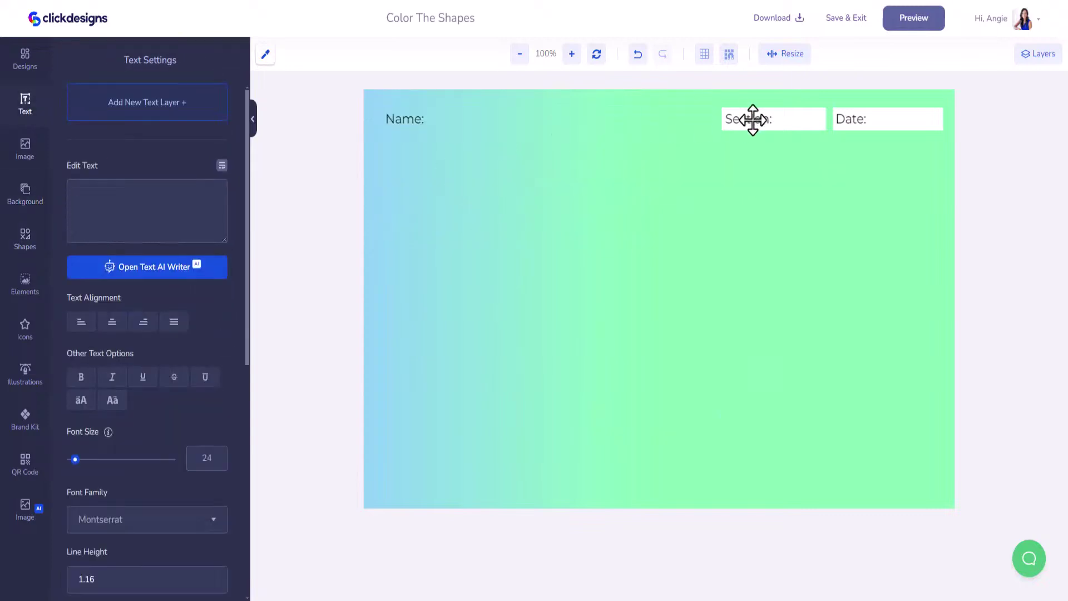
Delete the Section and Date labels together with their white boxes
click(753, 119)
key(Delete)
click(767, 119)
key(Delete)
click(868, 121)
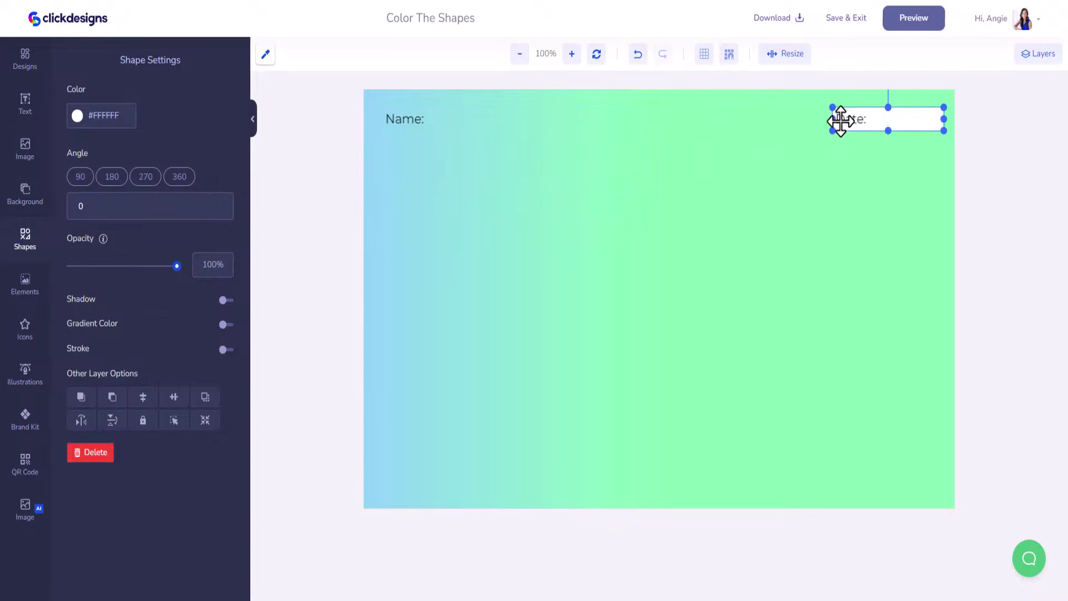
click(841, 120)
key(Delete)
click(886, 119)
key(Delete)
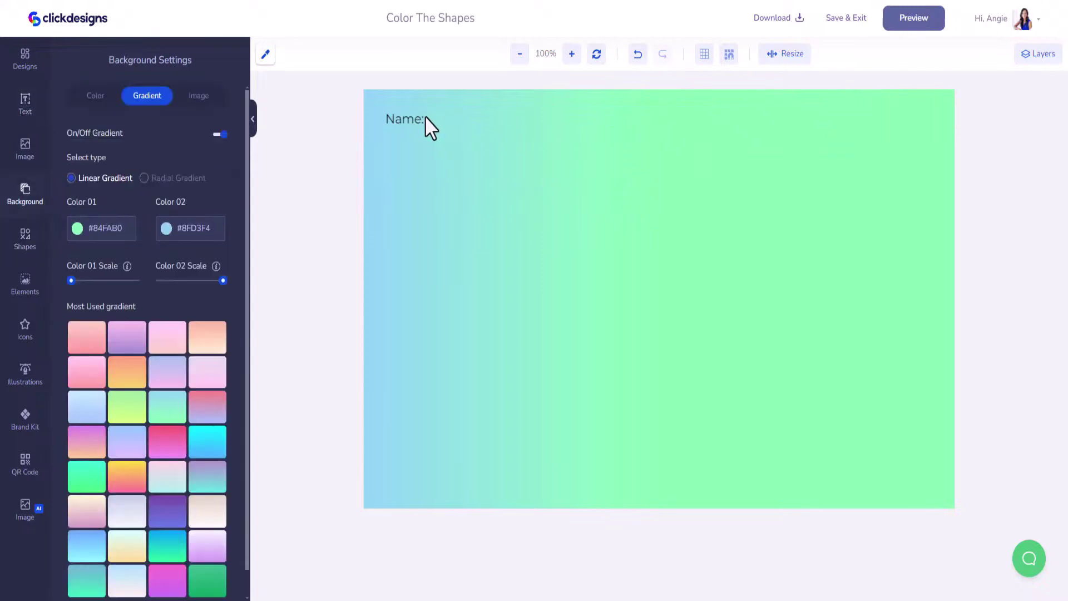
Delete the remaining Name label and add the first Bundles graphic from the saved designs to the emptied canvas
click(422, 118)
key(Delete)
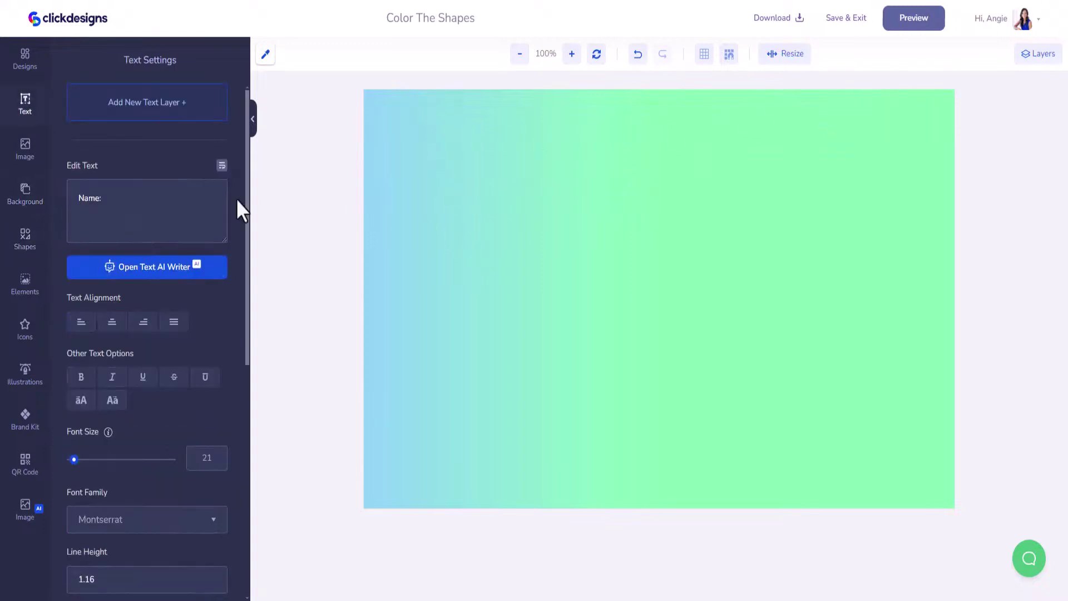
click(28, 153)
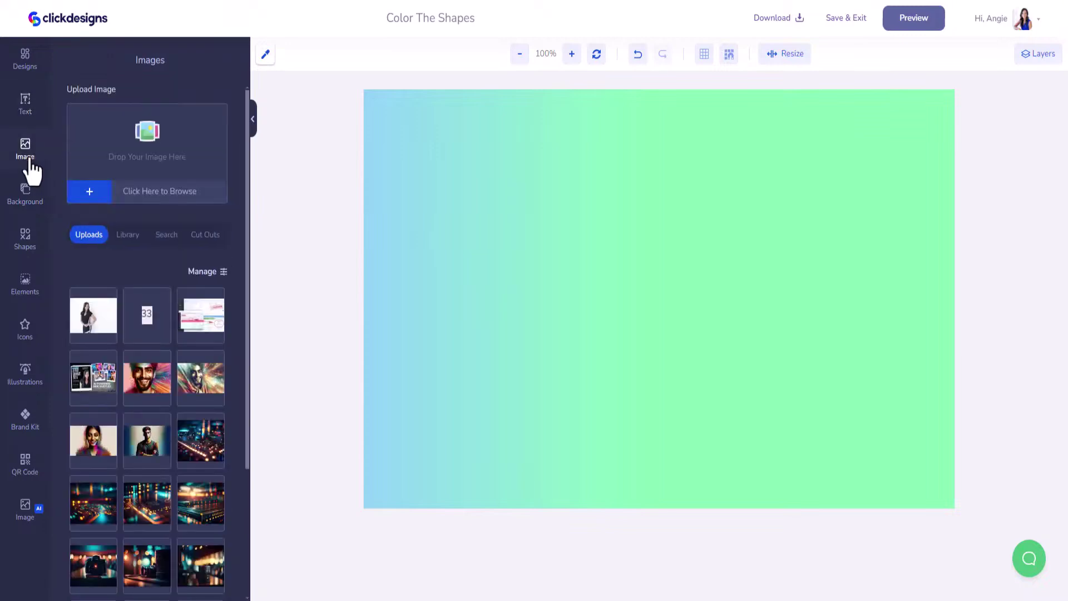
click(27, 63)
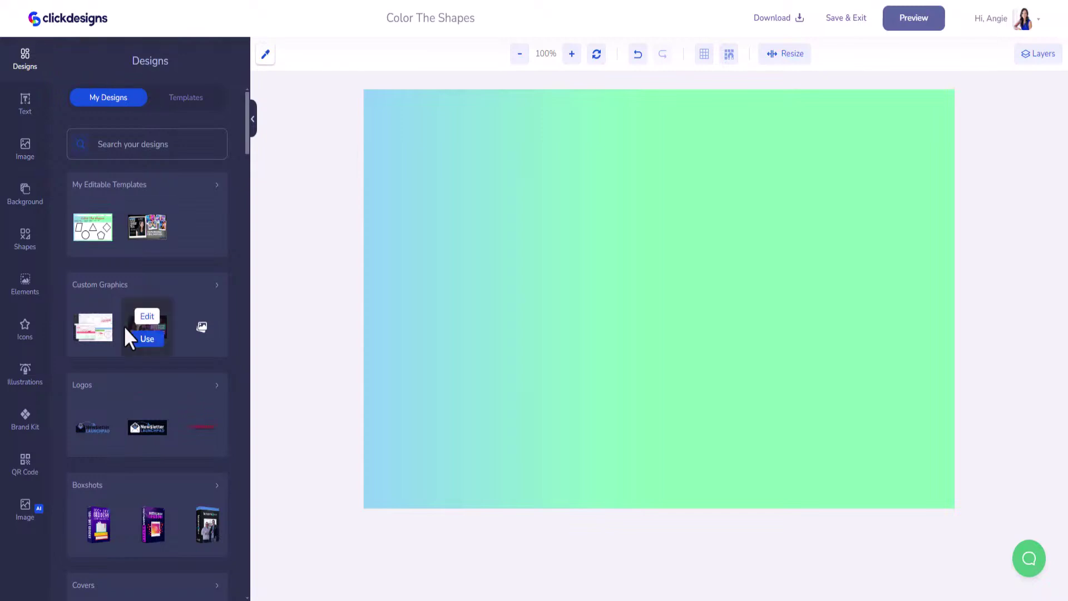
scroll(128, 445, down, 1)
scroll(129, 449, down, 10)
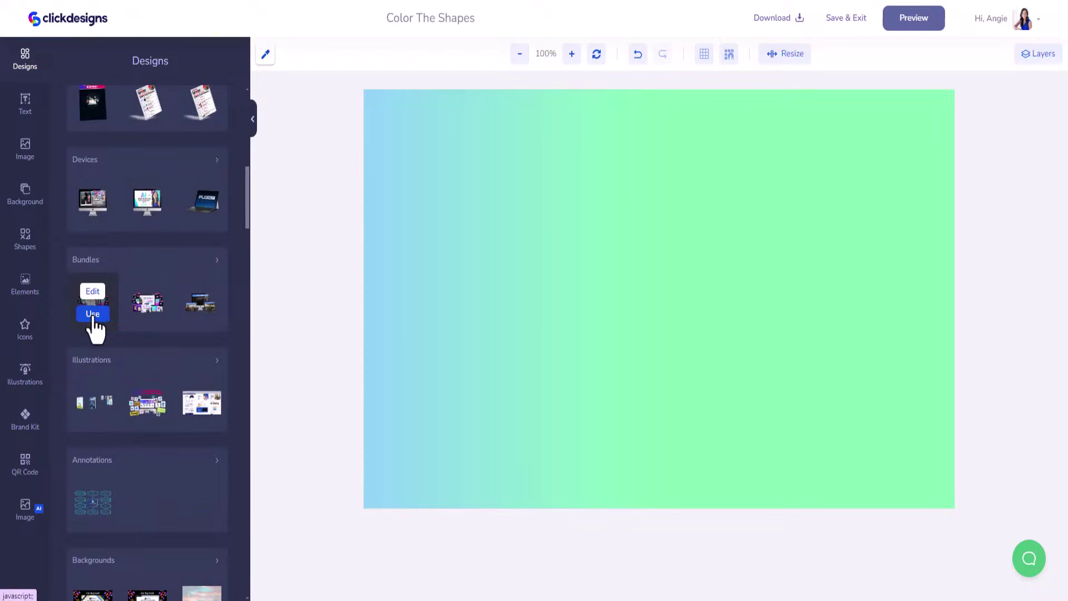
click(92, 314)
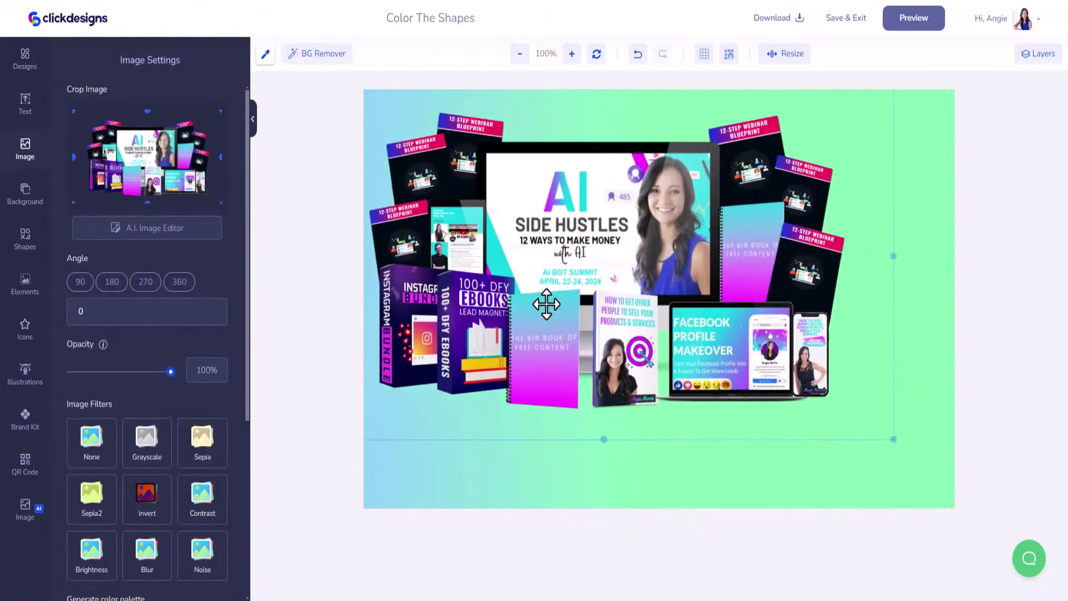
Enlarge the product bundle image and position it so the mockups fill the canvas nearly edge to edge
drag(546, 304, 558, 291)
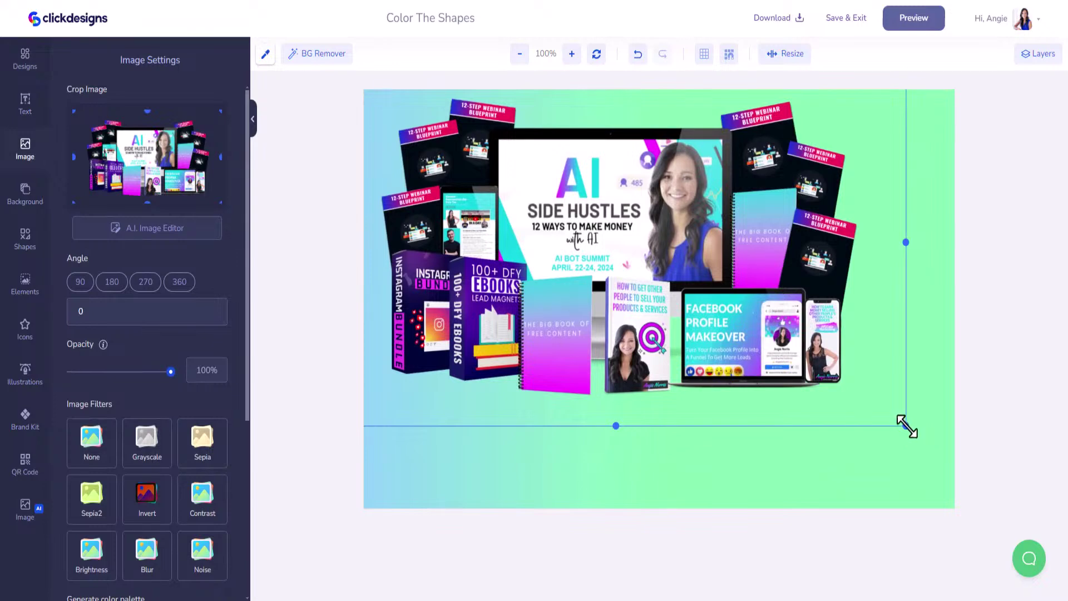
drag(907, 426, 946, 477)
mouse_move(799, 329)
mouse_down()
mouse_move(806, 369)
mouse_move(786, 326)
mouse_up()
drag(949, 460, 1001, 534)
drag(887, 429, 849, 425)
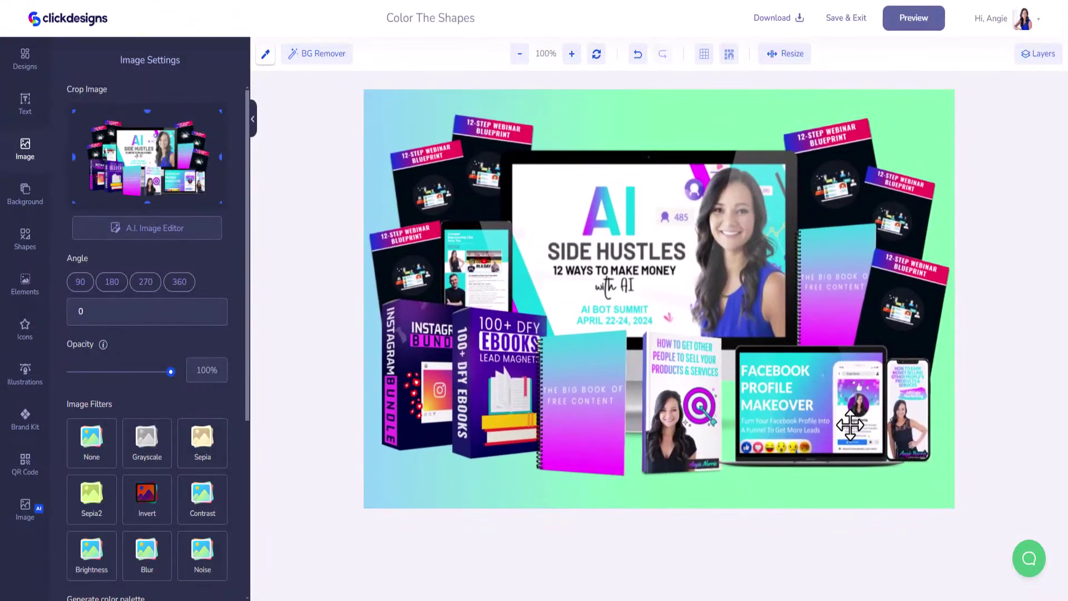
Set the background's linear gradient to #12D6DF for Color 01 and #F70FFF for Color 02
click(35, 201)
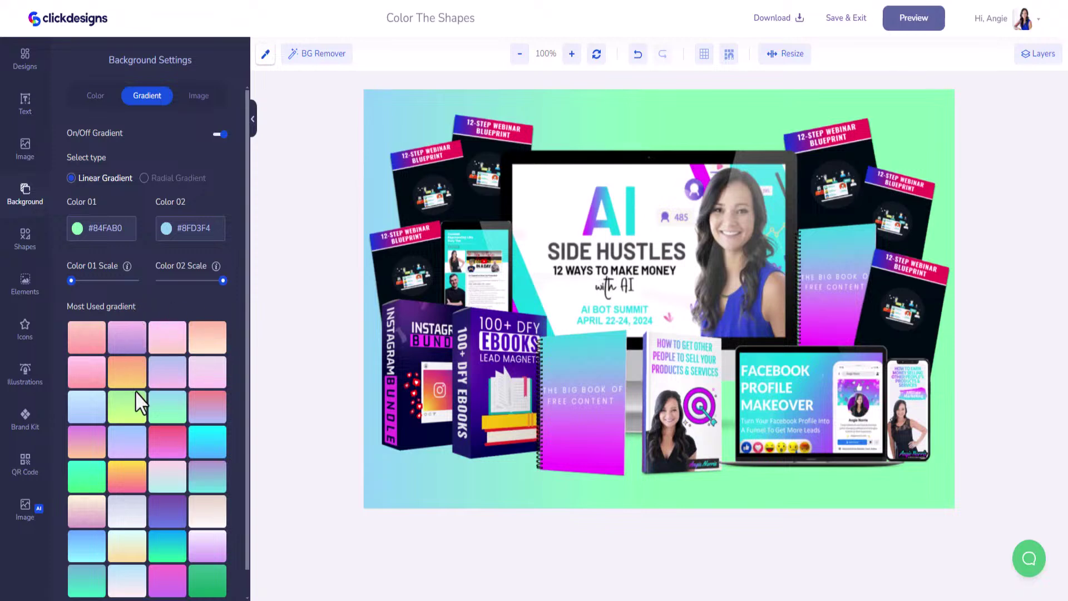
mouse_move(127, 268)
click(99, 228)
text(#12D)
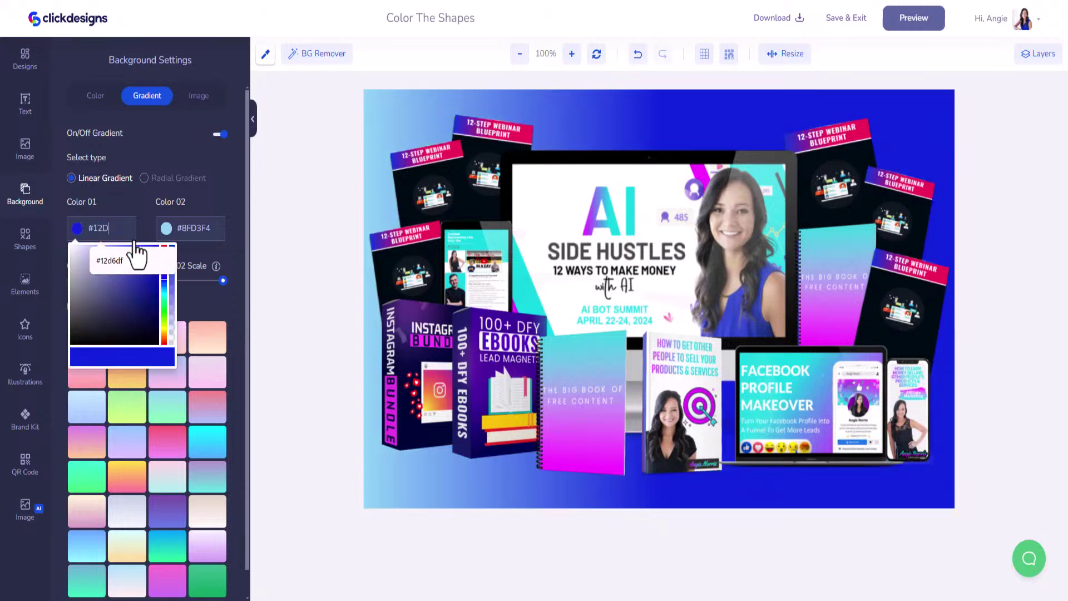
text(6DF)
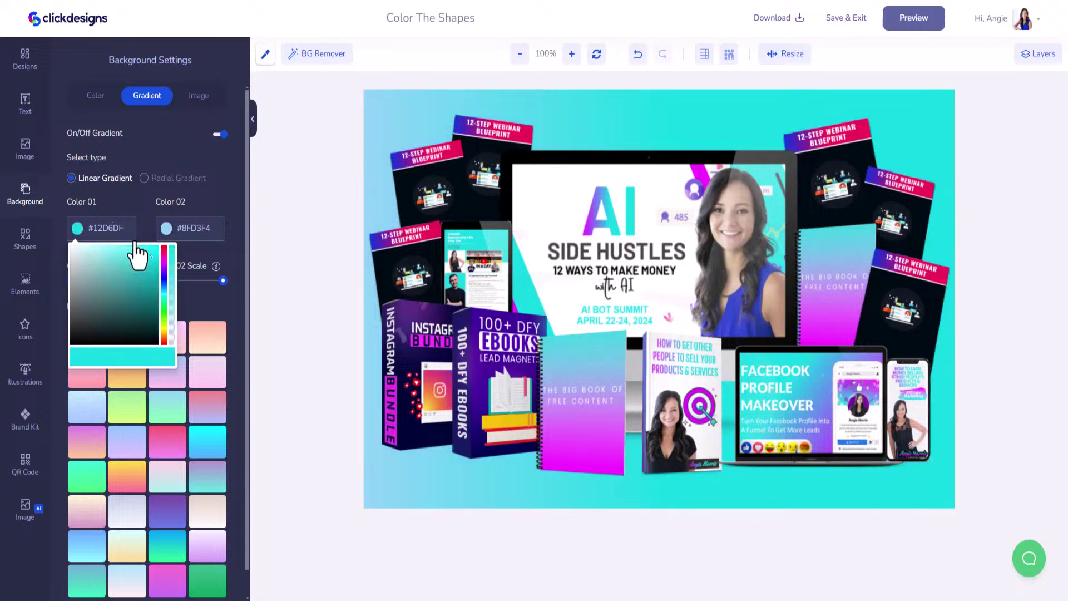
click(195, 233)
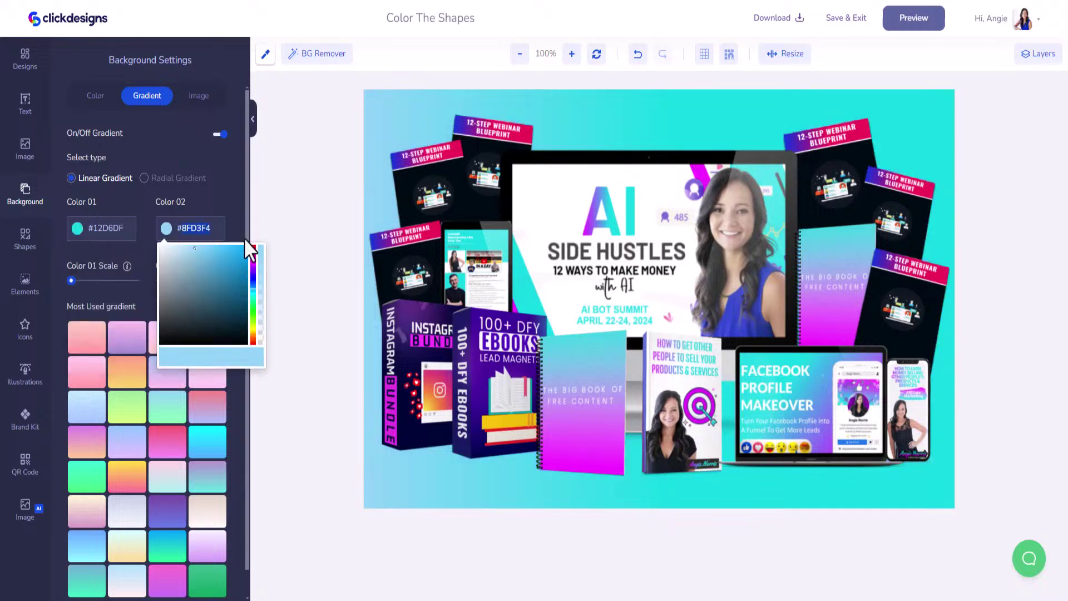
text(#F70FFF)
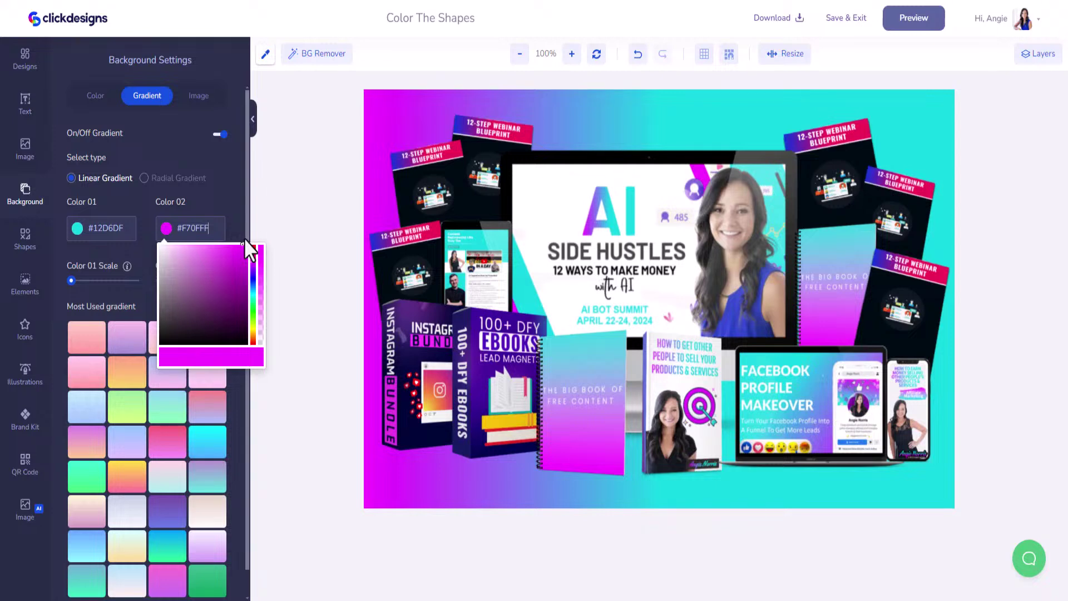
click(253, 206)
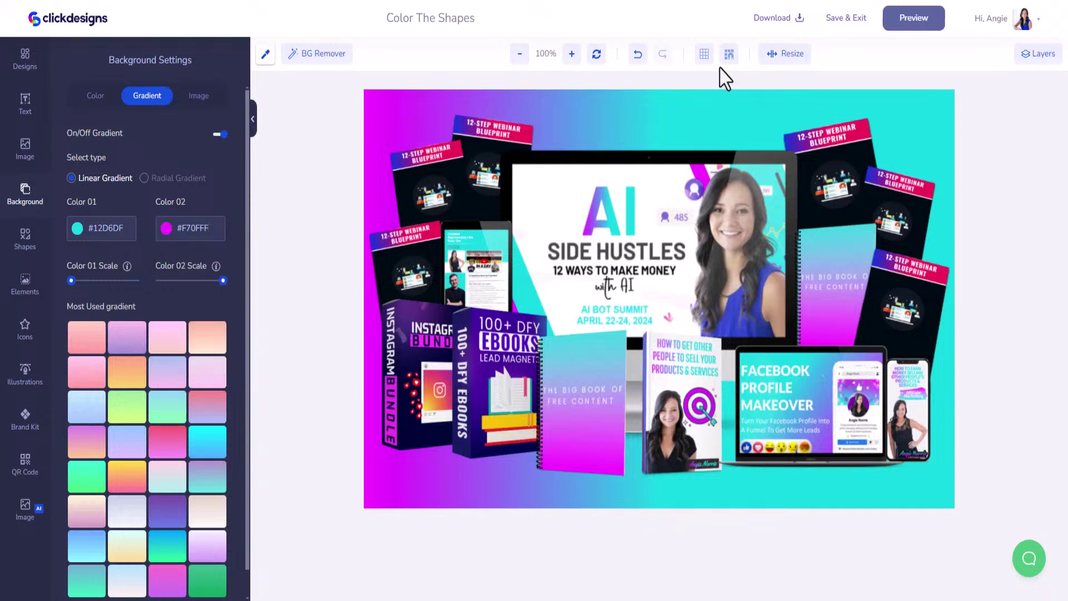
Save the design, leave the editor and export the worksheet mockup as a PNG at 96 DPI
click(849, 23)
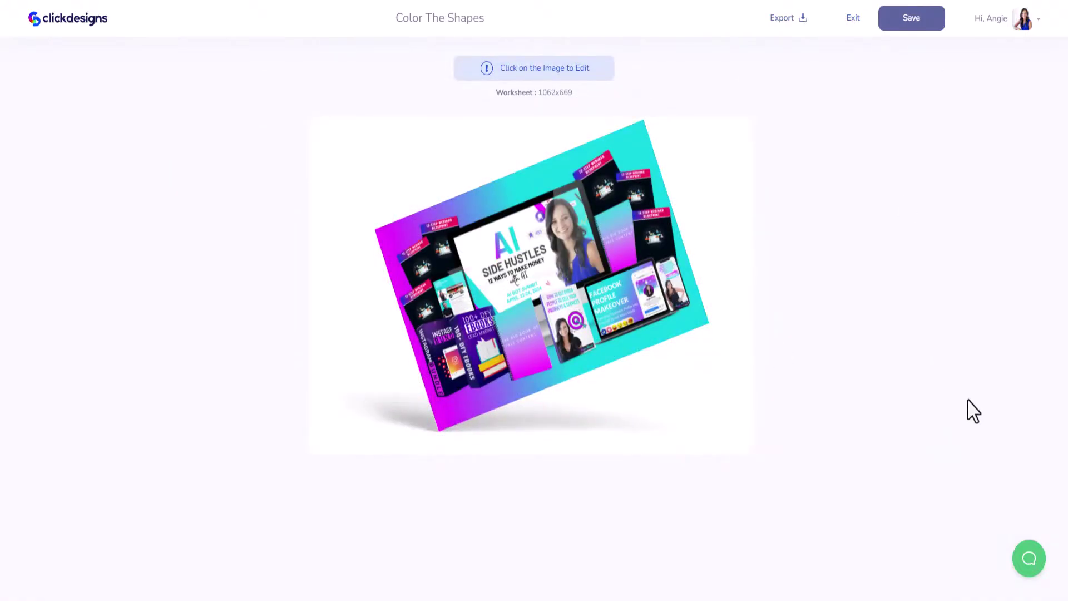
click(794, 25)
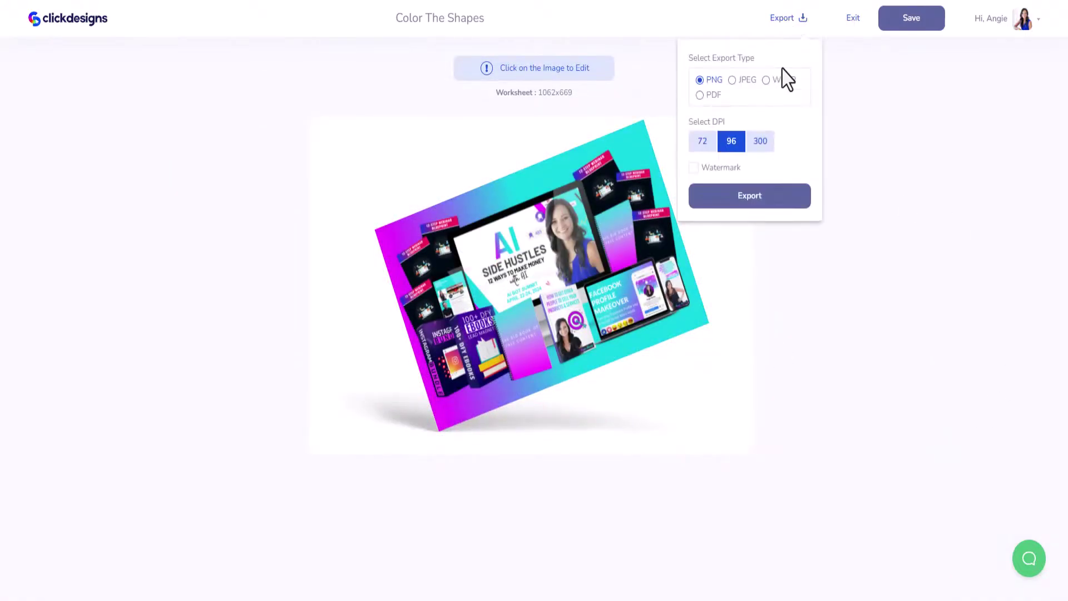
click(744, 198)
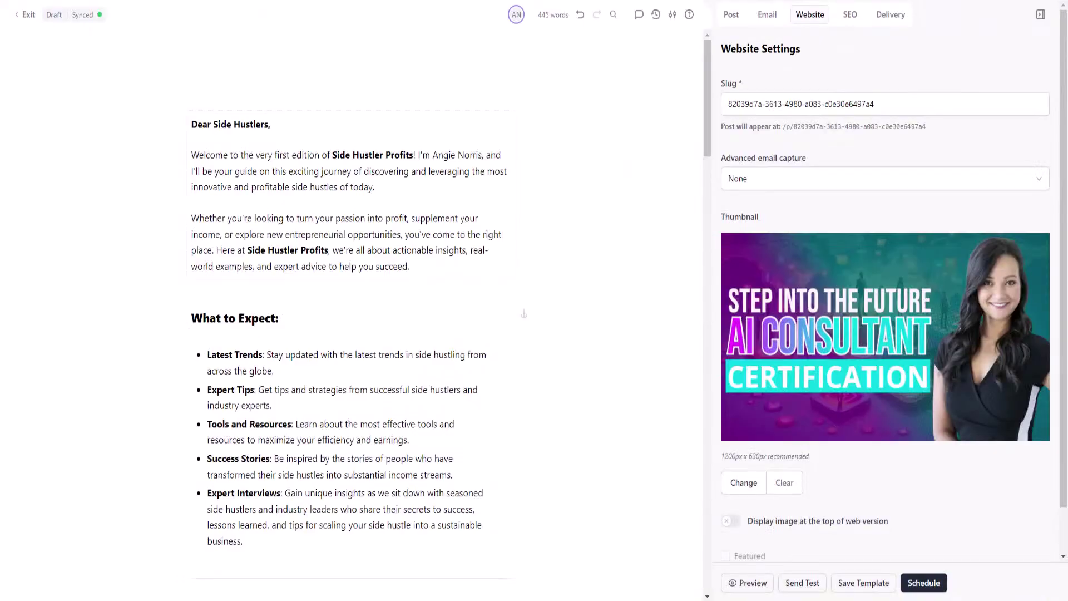
In the beehiiv post, insert an image block under the divider after the poll and upload Color_The_Shapes.png into it
scroll(381, 417, down, 15)
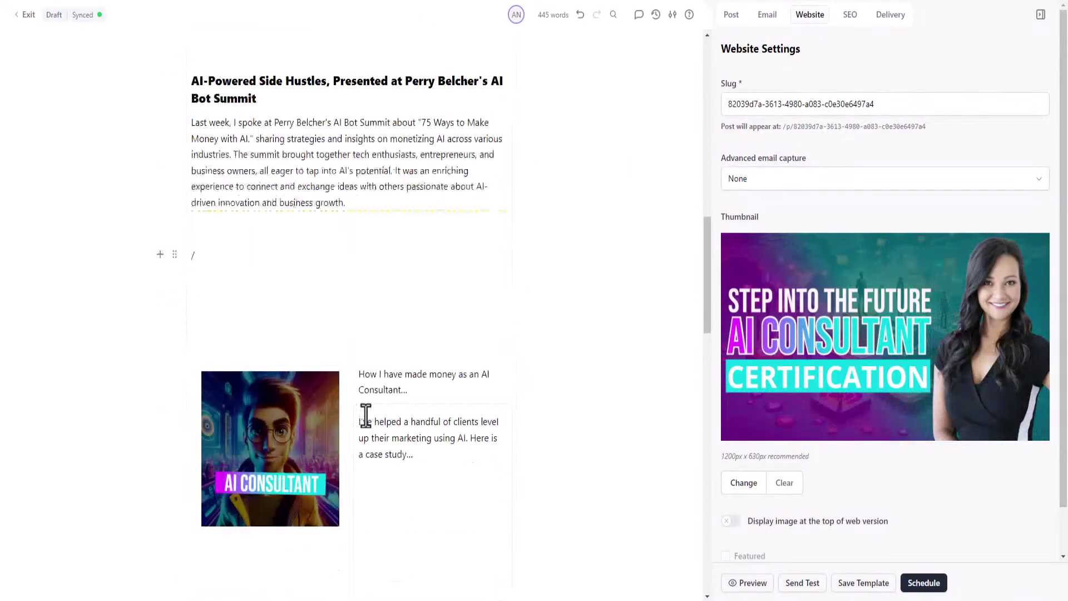
scroll(366, 418, down, 15)
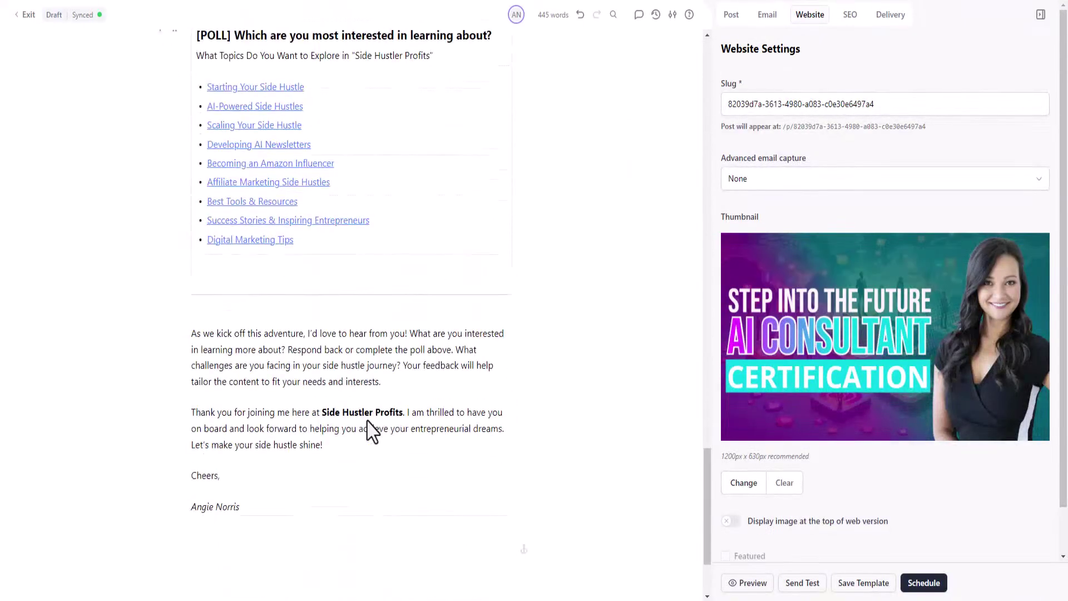
scroll(366, 421, down, 1)
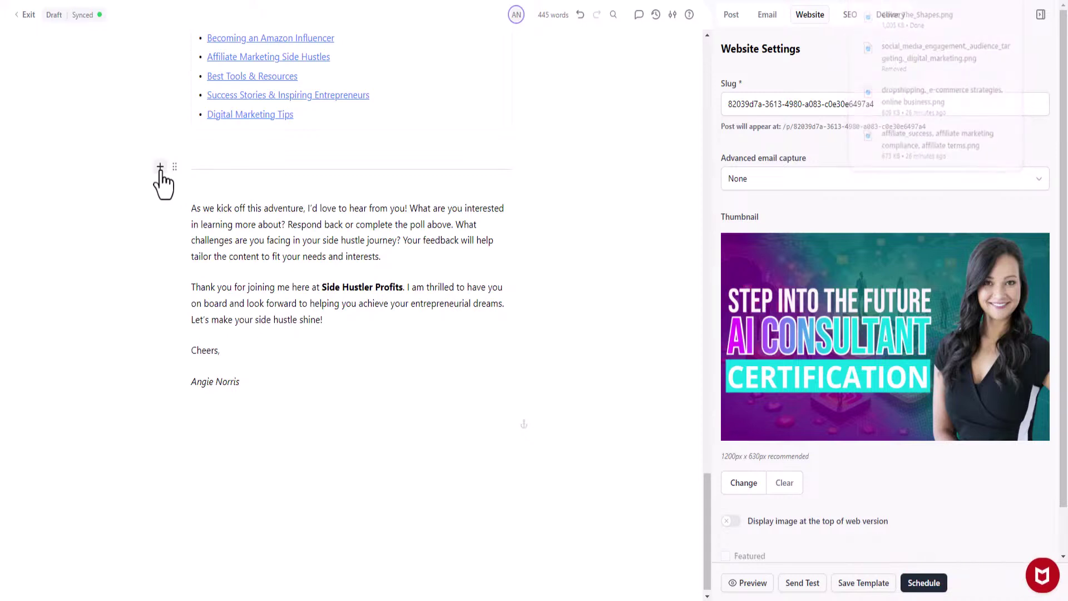
click(160, 169)
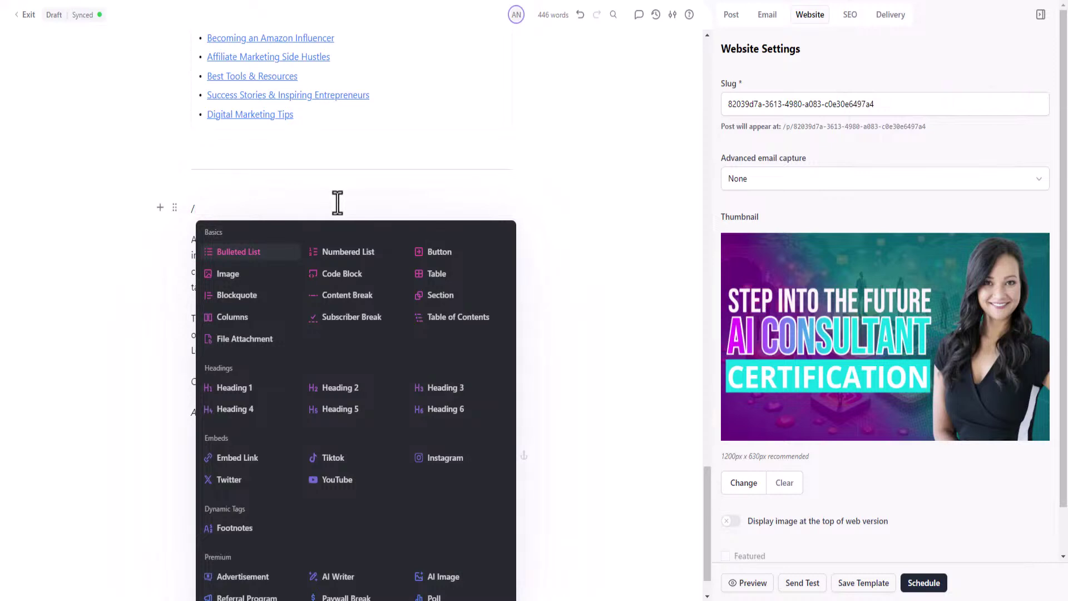
click(236, 275)
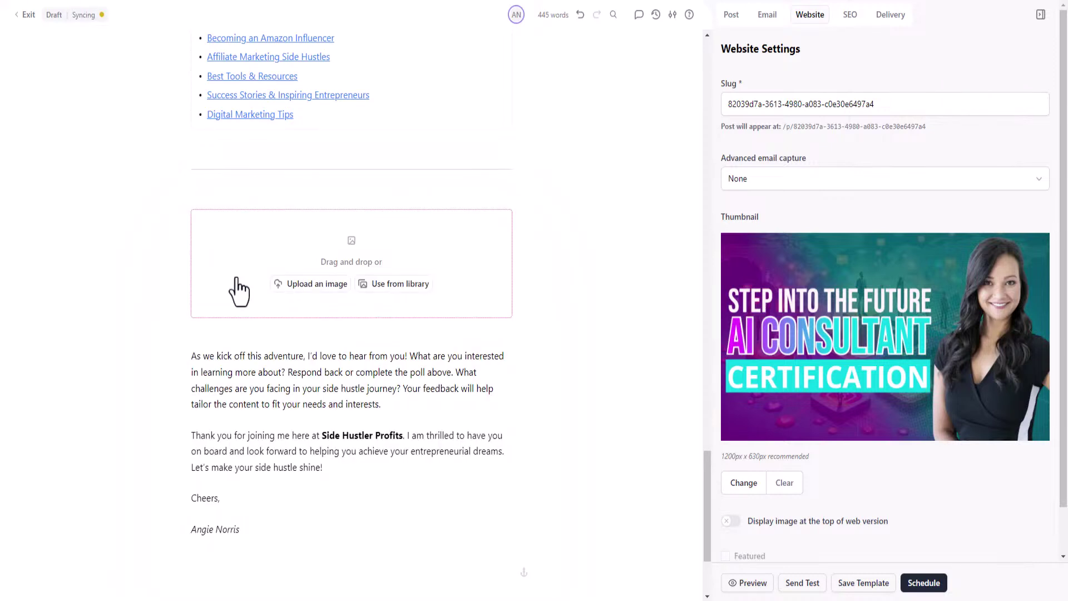
click(307, 284)
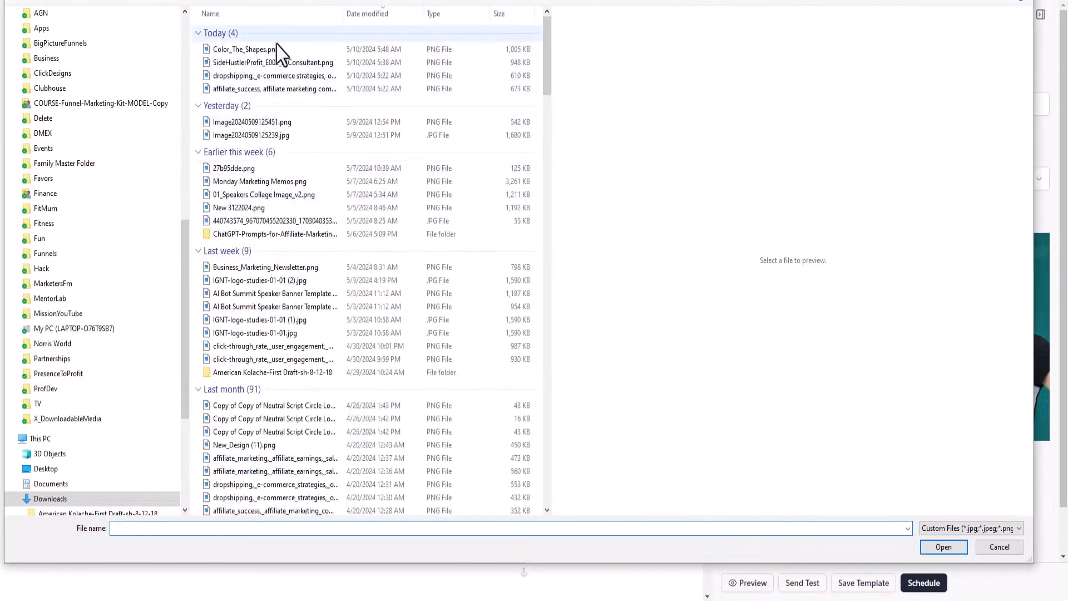
click(236, 50)
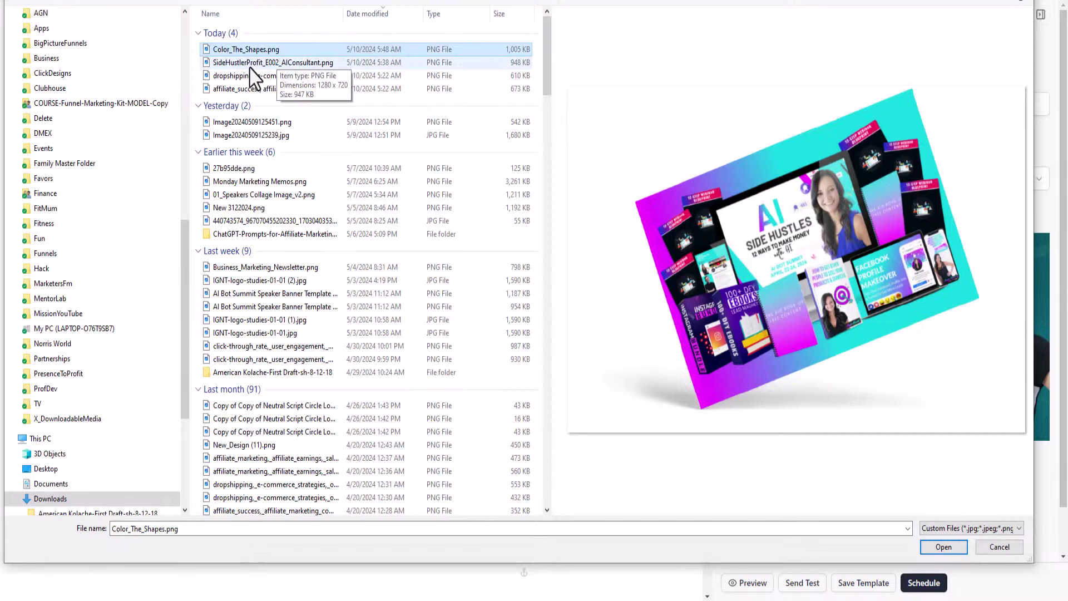
click(944, 547)
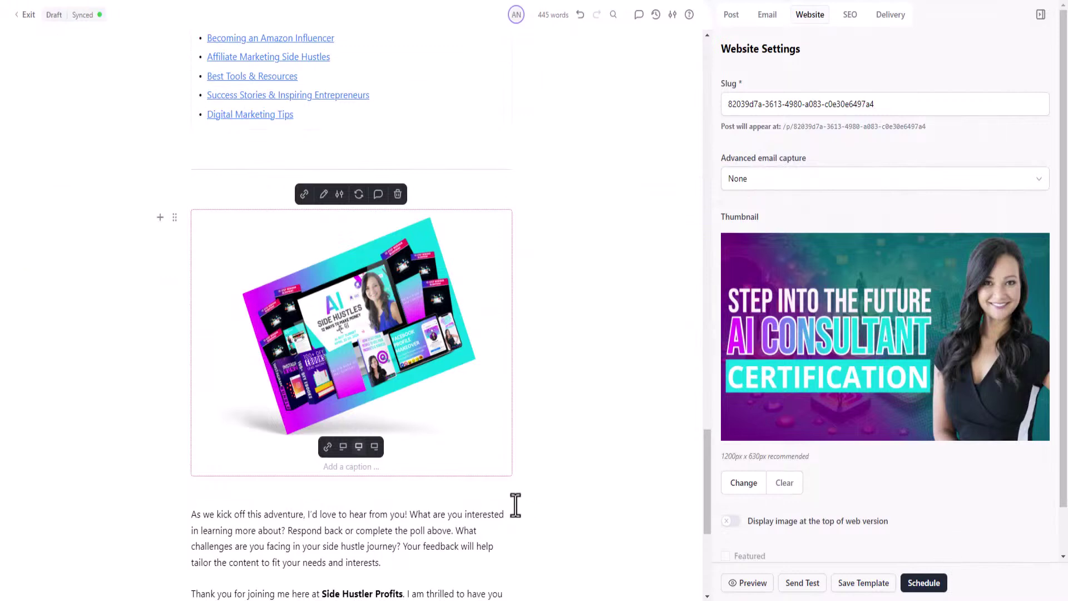
Add a Referral Program block directly below the uploaded bundle image
click(160, 217)
scroll(329, 401, down, 3)
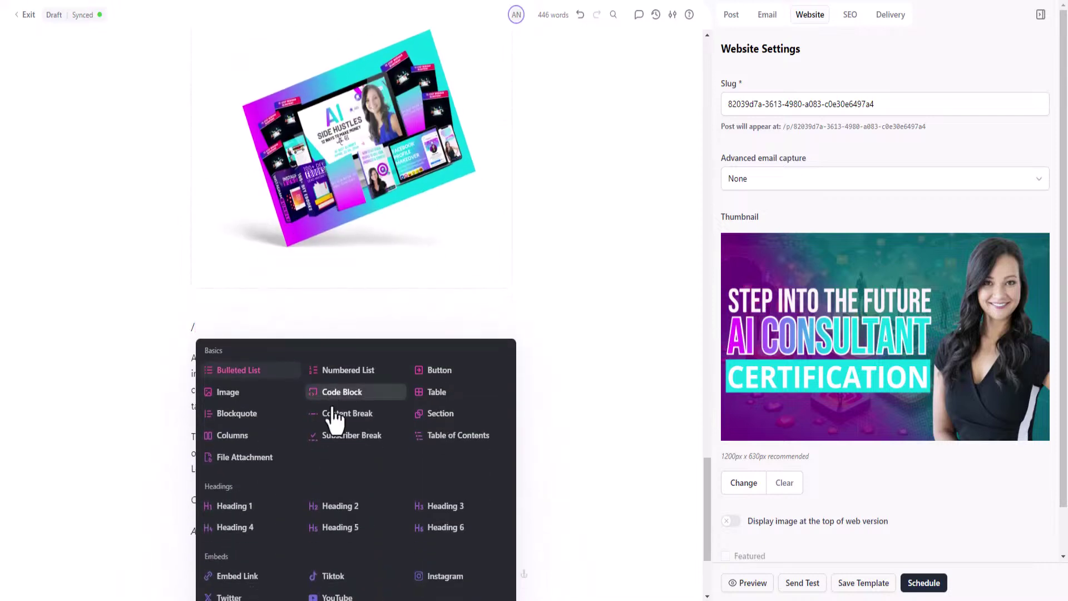
scroll(333, 445, down, 3)
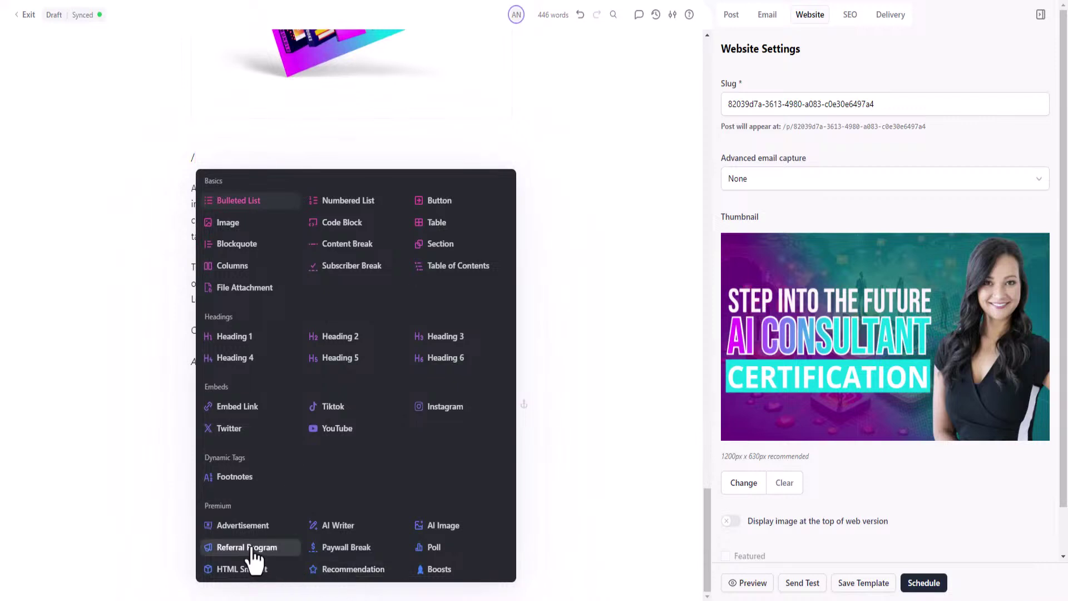
click(252, 548)
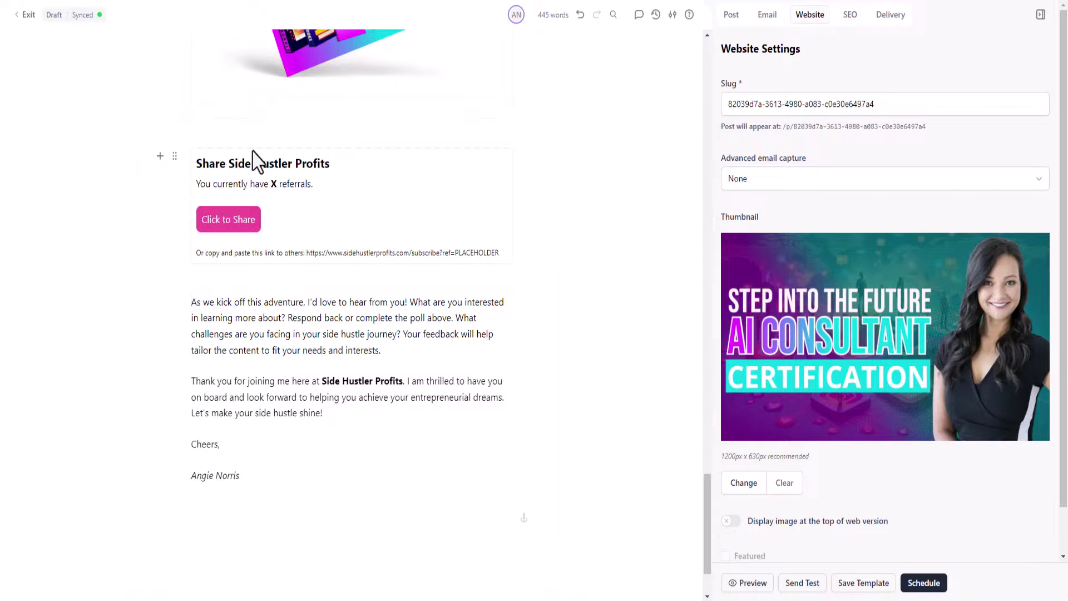
click(435, 268)
Open the post preview and examine the desktop email version from the header through the referral section
scroll(364, 257, up, 3)
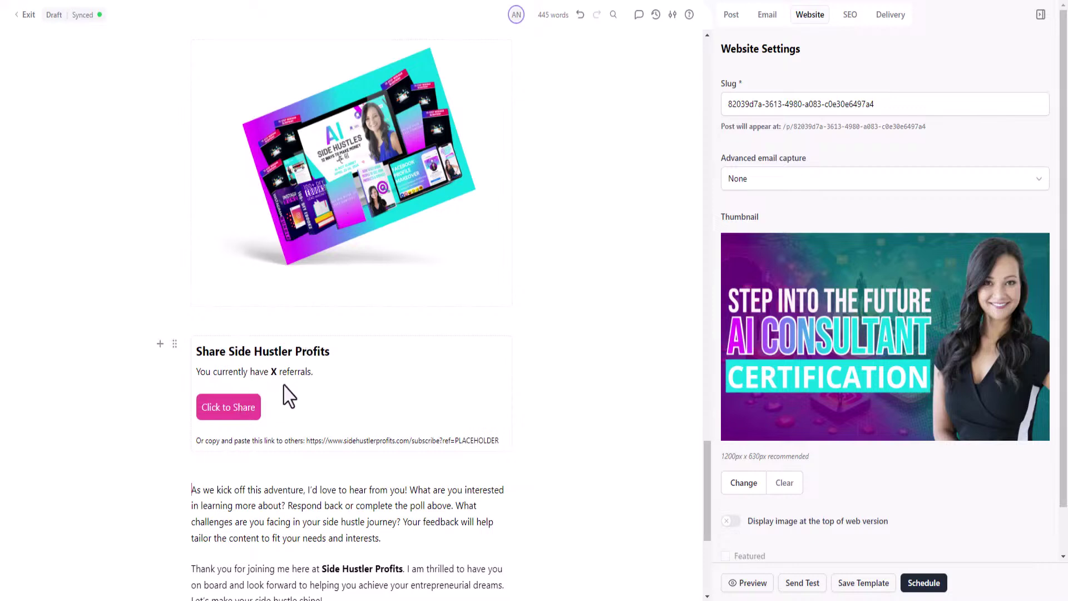
scroll(441, 348, up, 5)
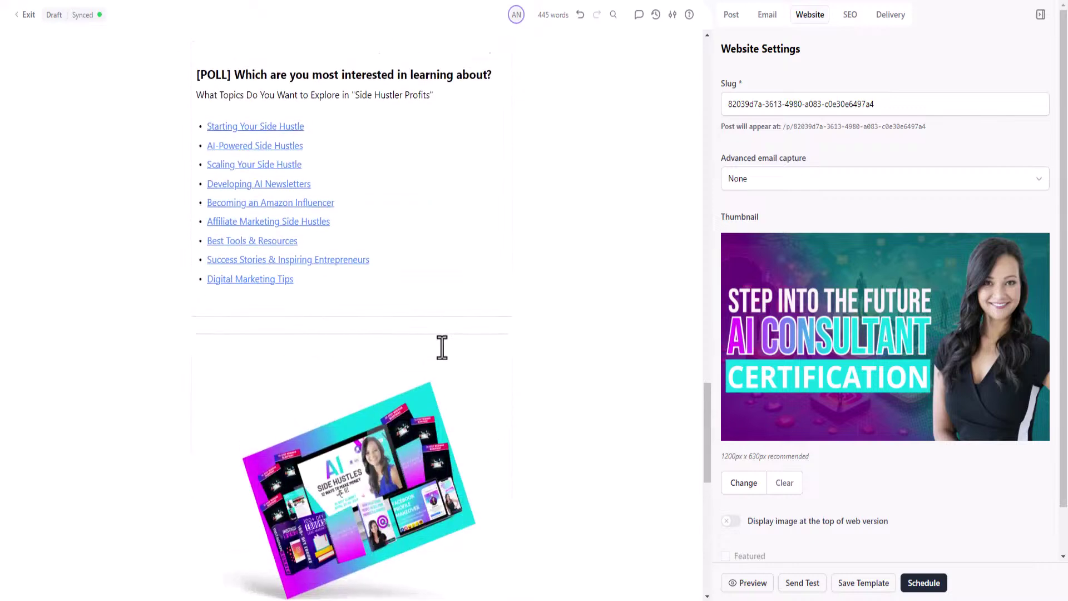
scroll(441, 348, up, 15)
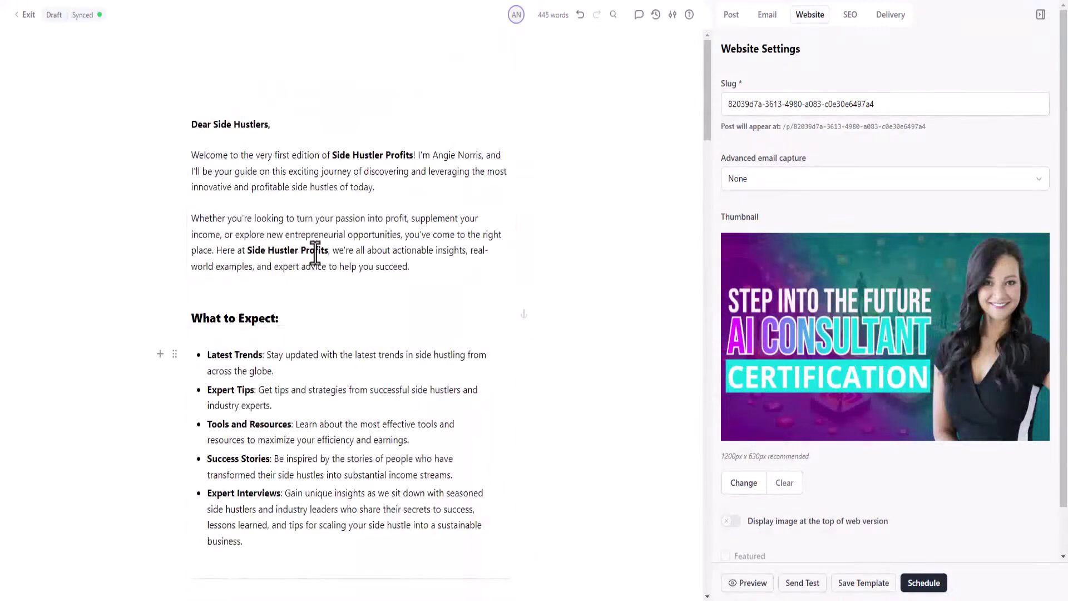
click(748, 583)
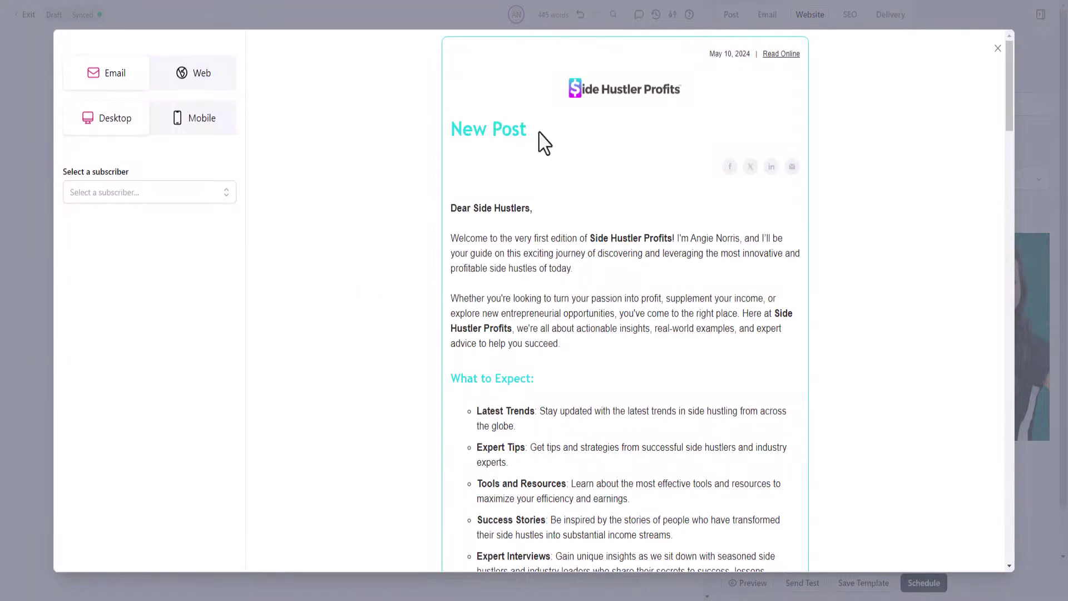
scroll(608, 258, down, 8)
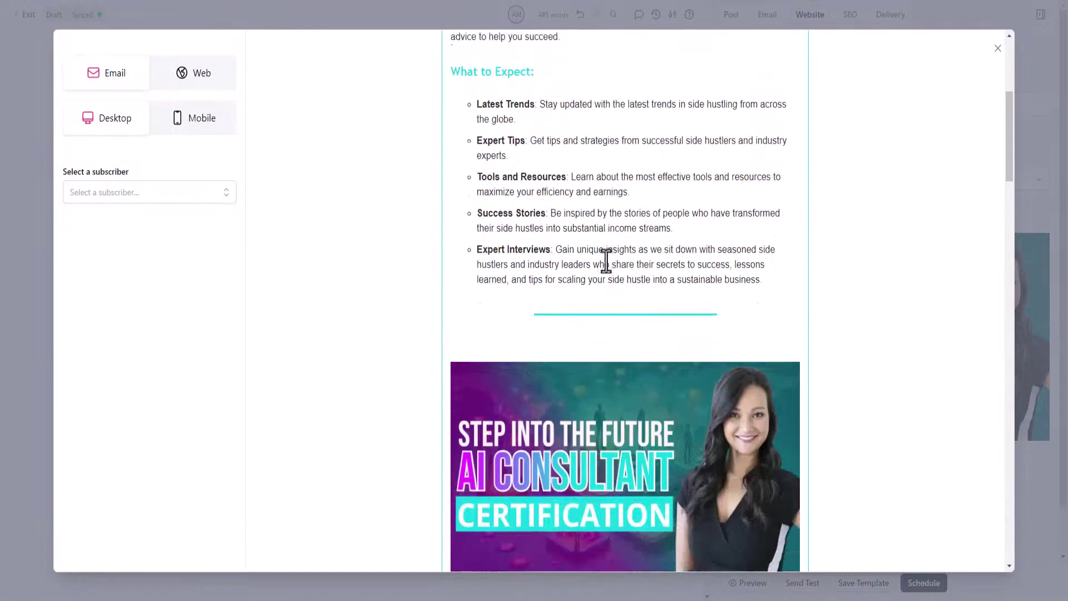
scroll(606, 261, down, 1)
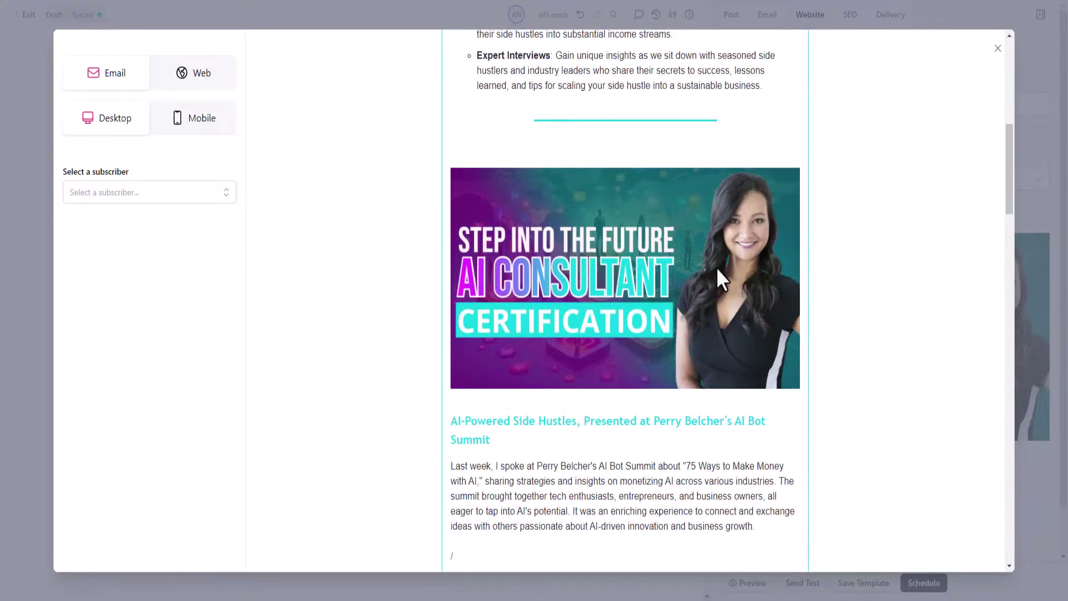
scroll(687, 282, down, 3)
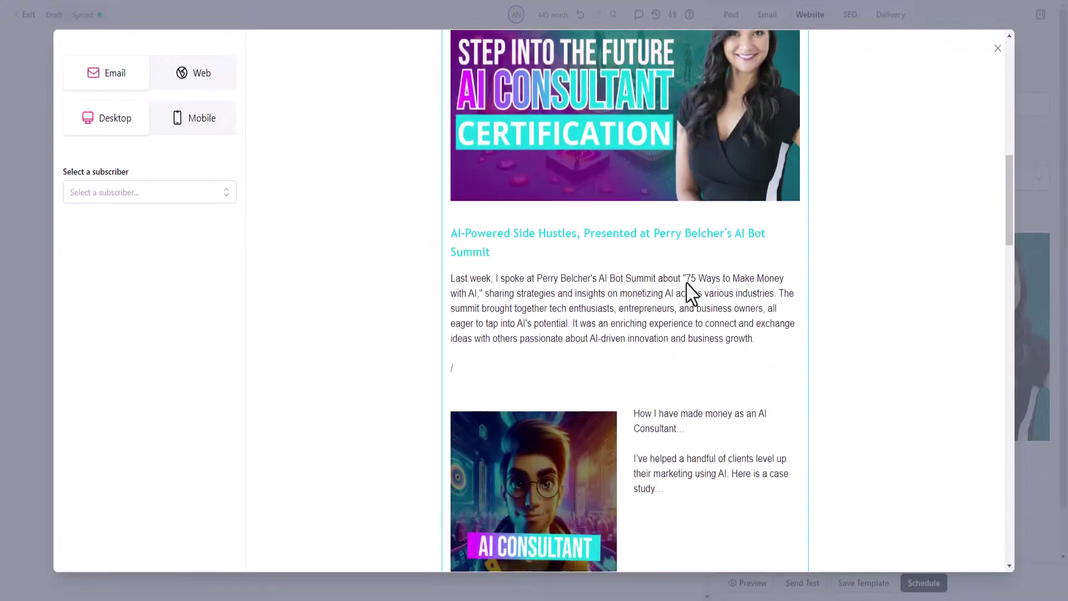
scroll(688, 286, down, 6)
scroll(567, 342, down, 4)
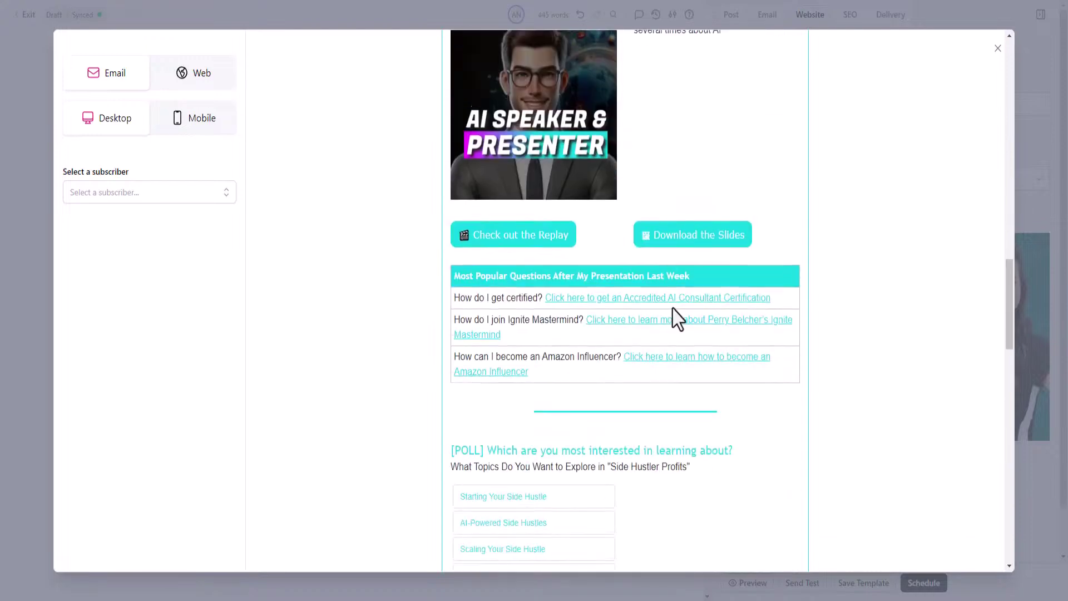
scroll(678, 318, down, 12)
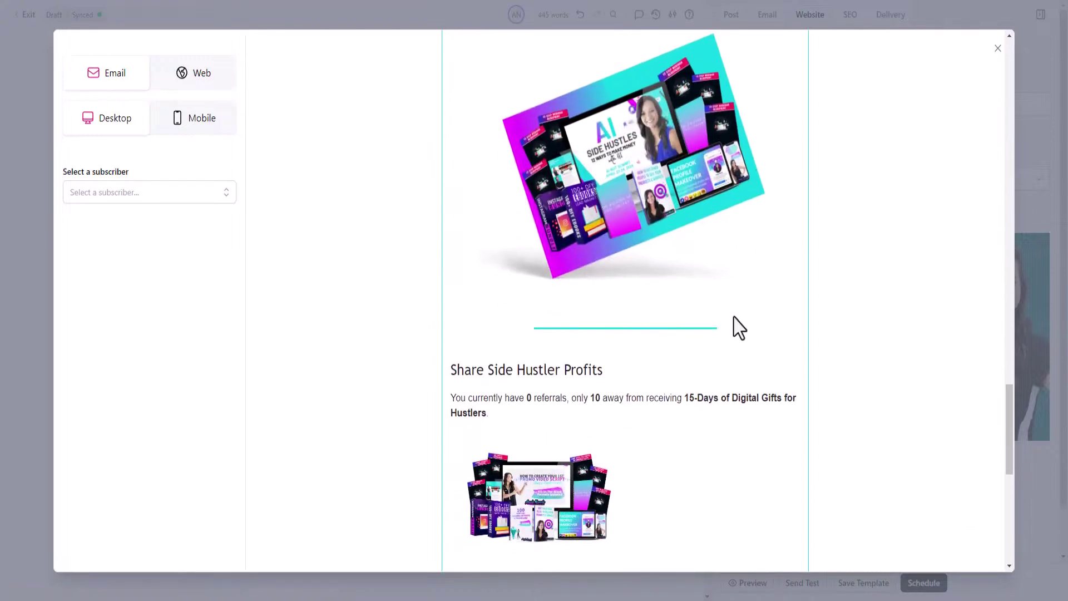
scroll(739, 328, down, 5)
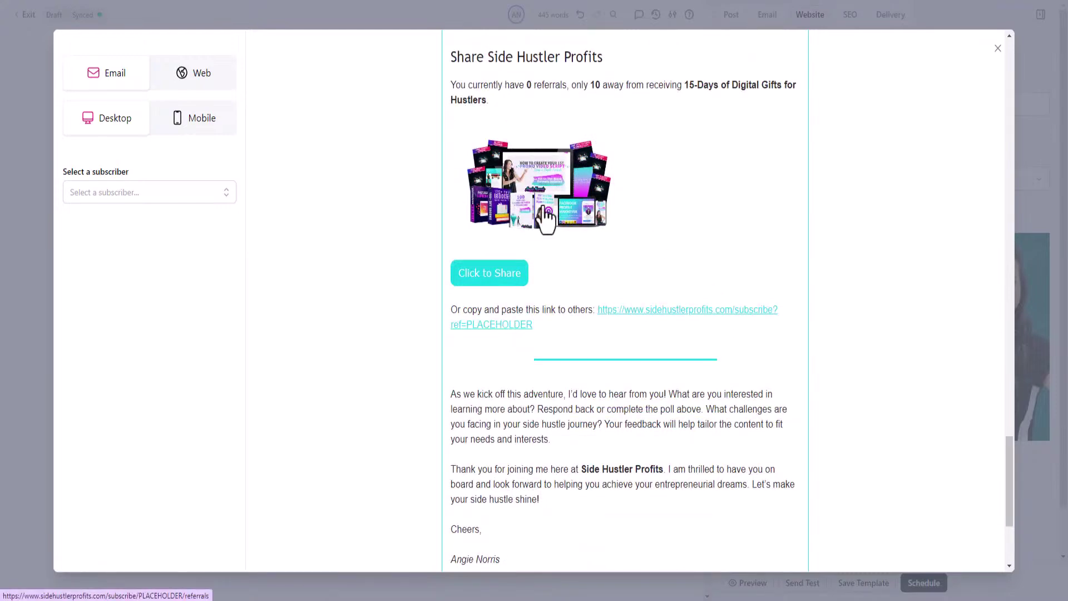
Recheck the bundle mockup, poll and footer in the email preview, and close it to return to the post
scroll(615, 238, up, 6)
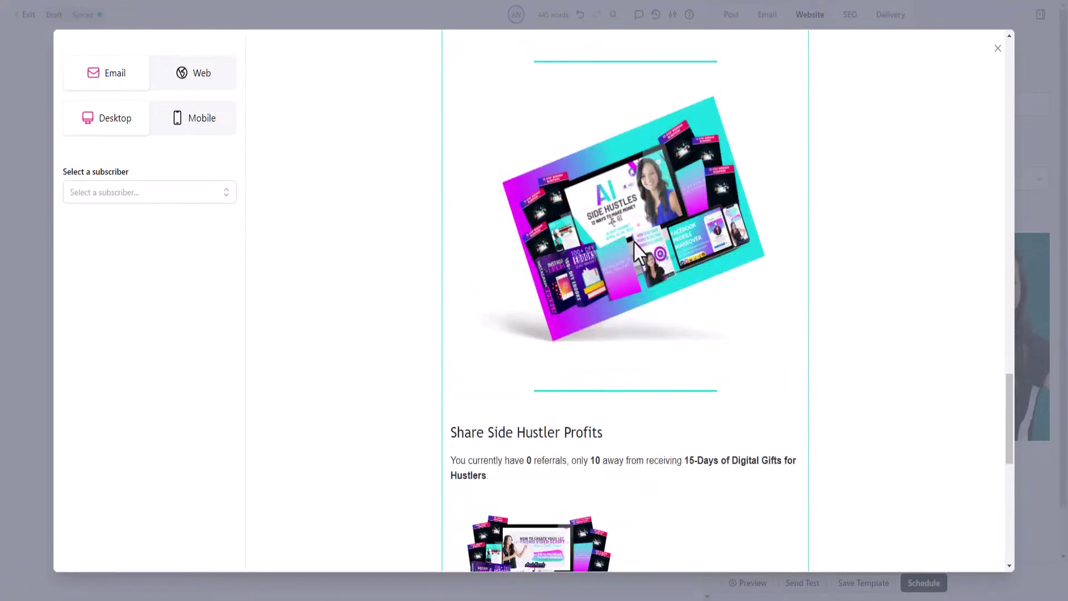
scroll(732, 248, down, 9)
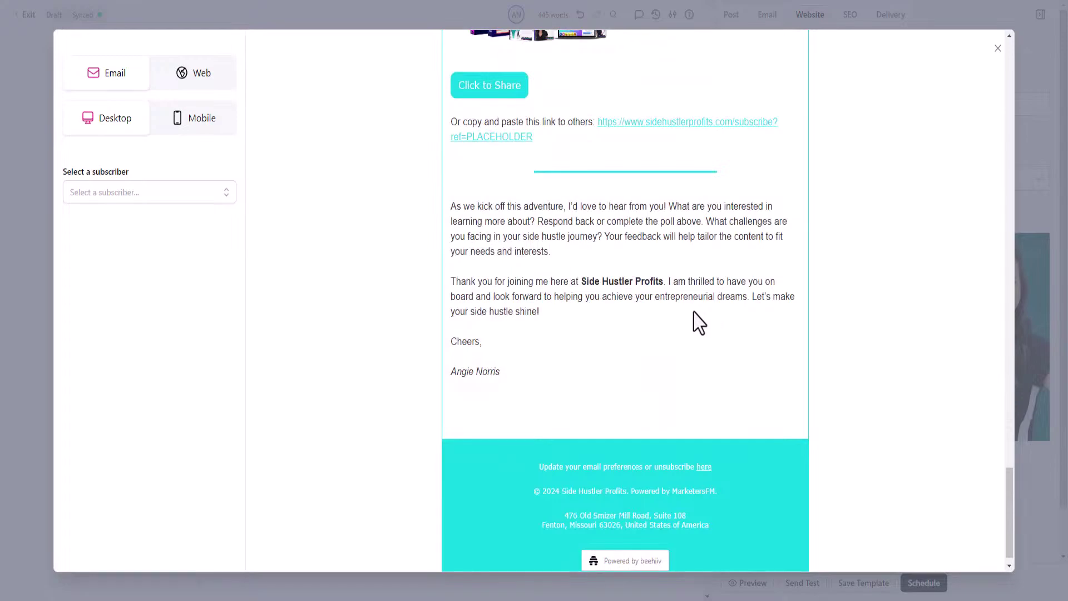
scroll(697, 325, up, 10)
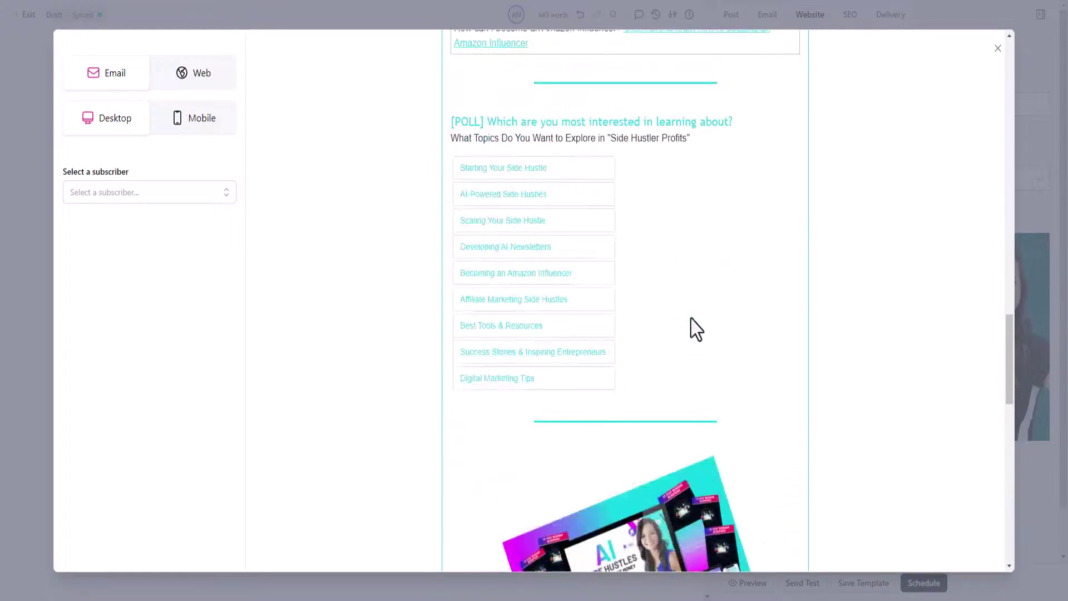
scroll(695, 328, up, 20)
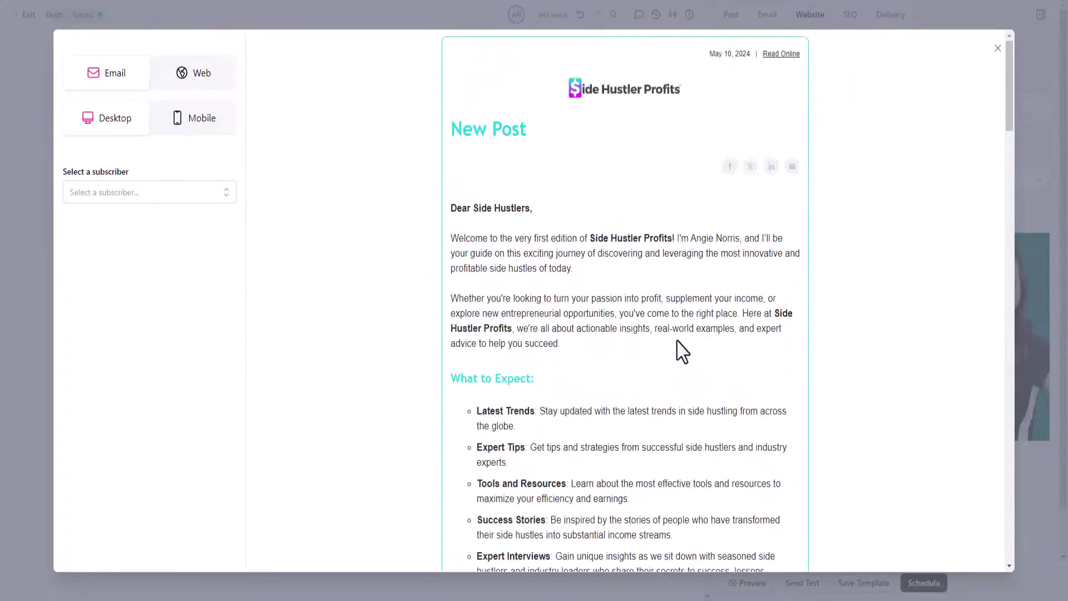
click(997, 49)
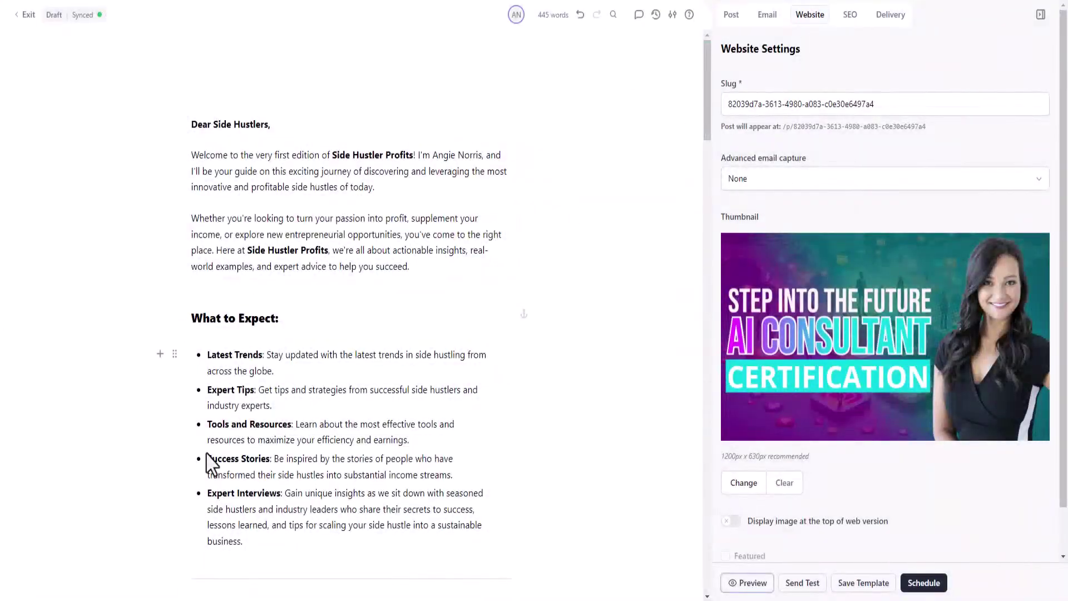
scroll(295, 406, down, 20)
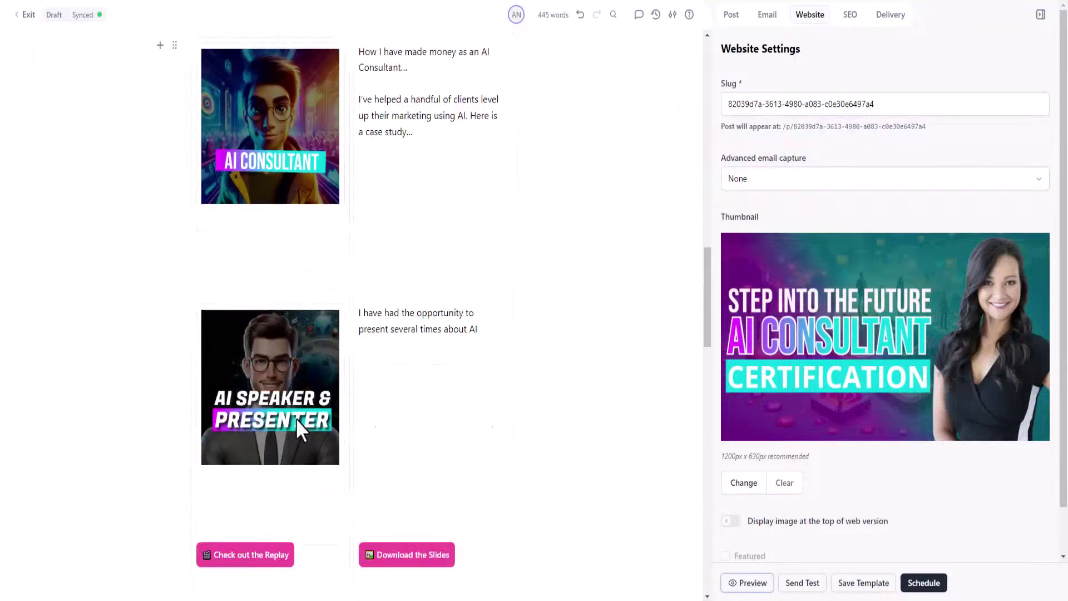
scroll(296, 419, up, 20)
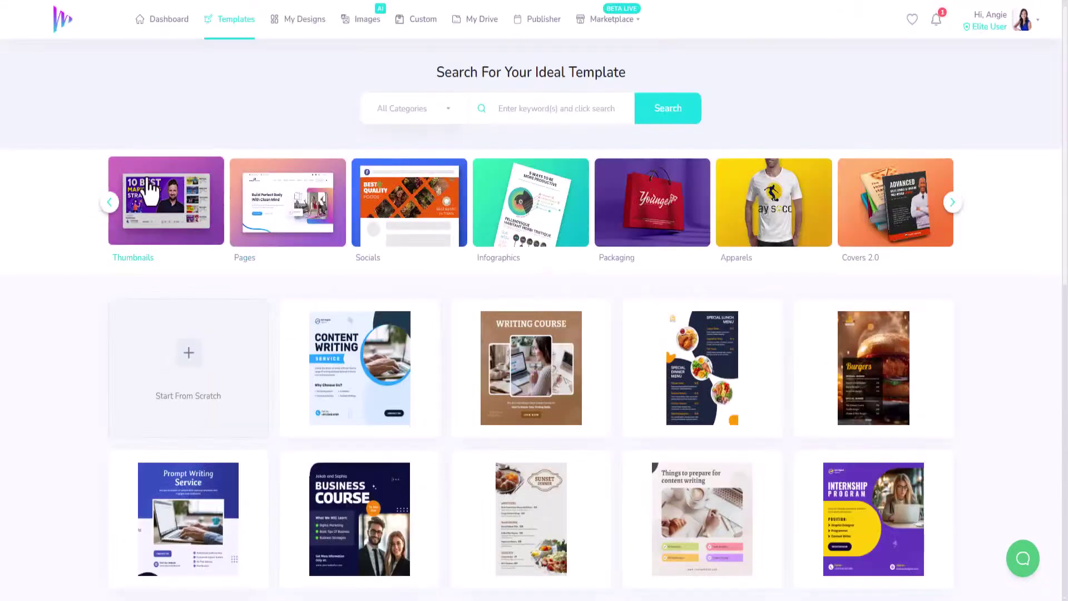
Switch to ClickDesigns and browse the Facebook templates in the Marketing category
click(109, 207)
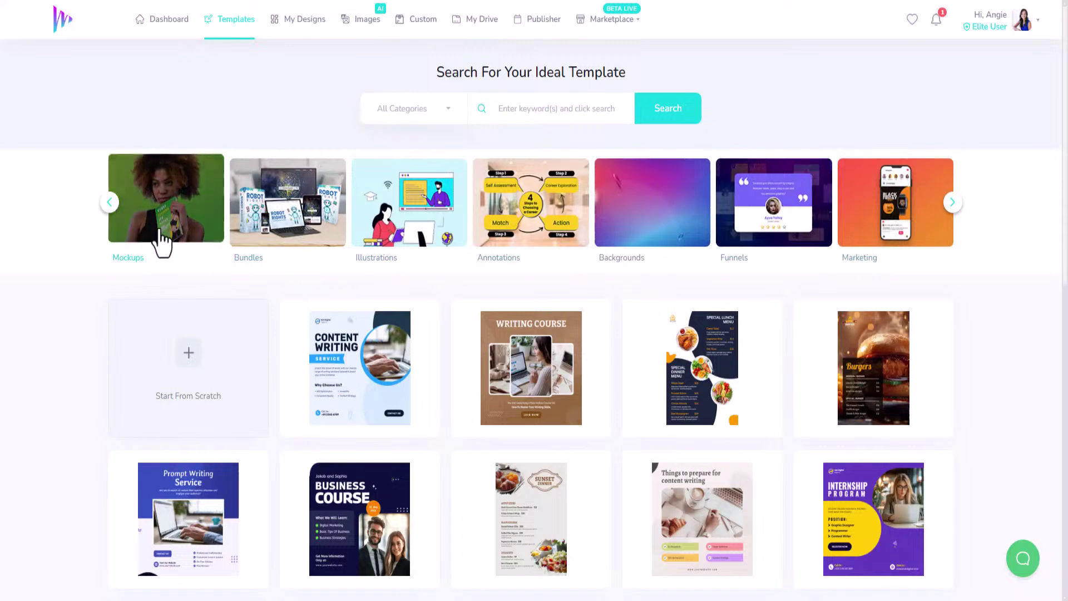
click(886, 209)
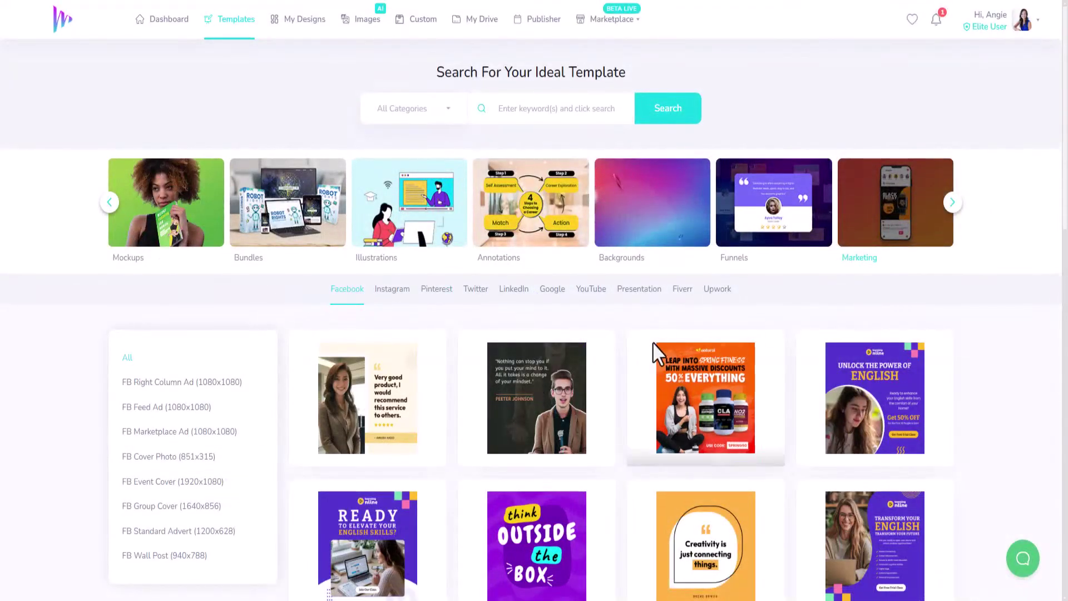
scroll(652, 341, down, 5)
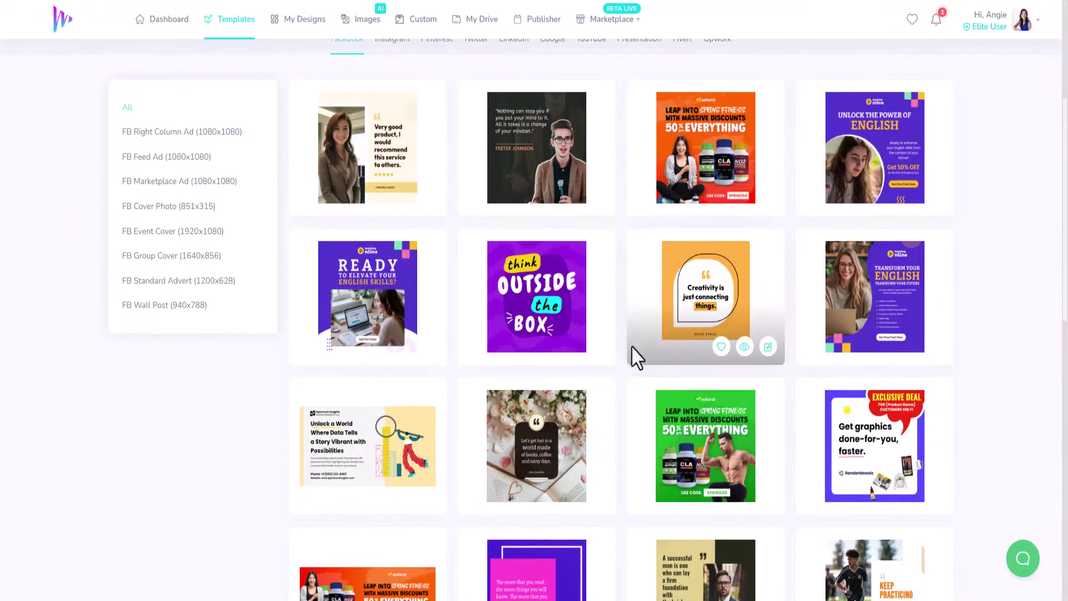
scroll(617, 417, down, 4)
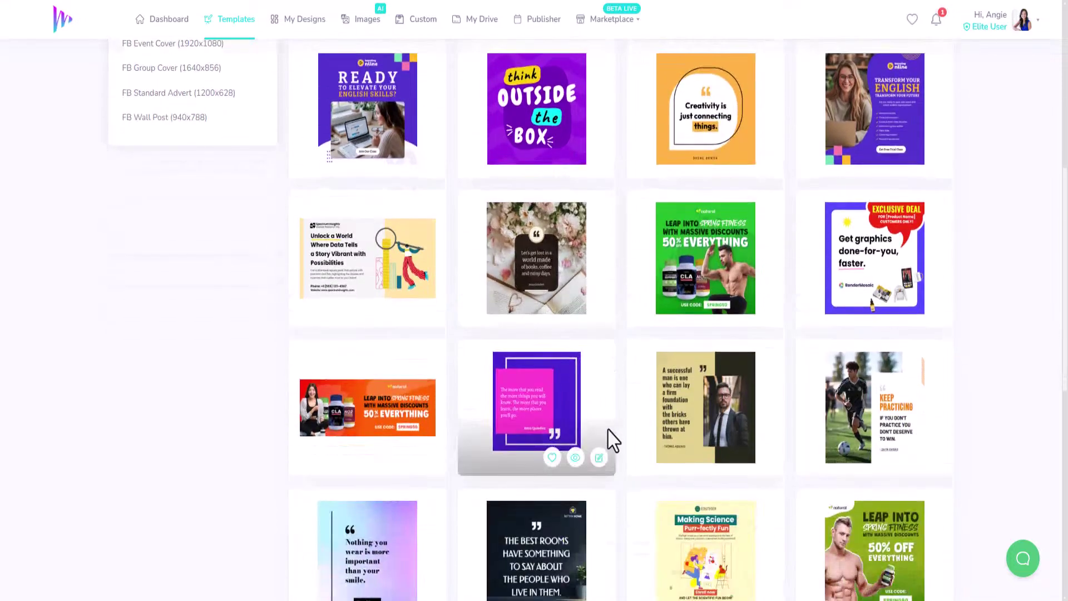
scroll(613, 439, up, 9)
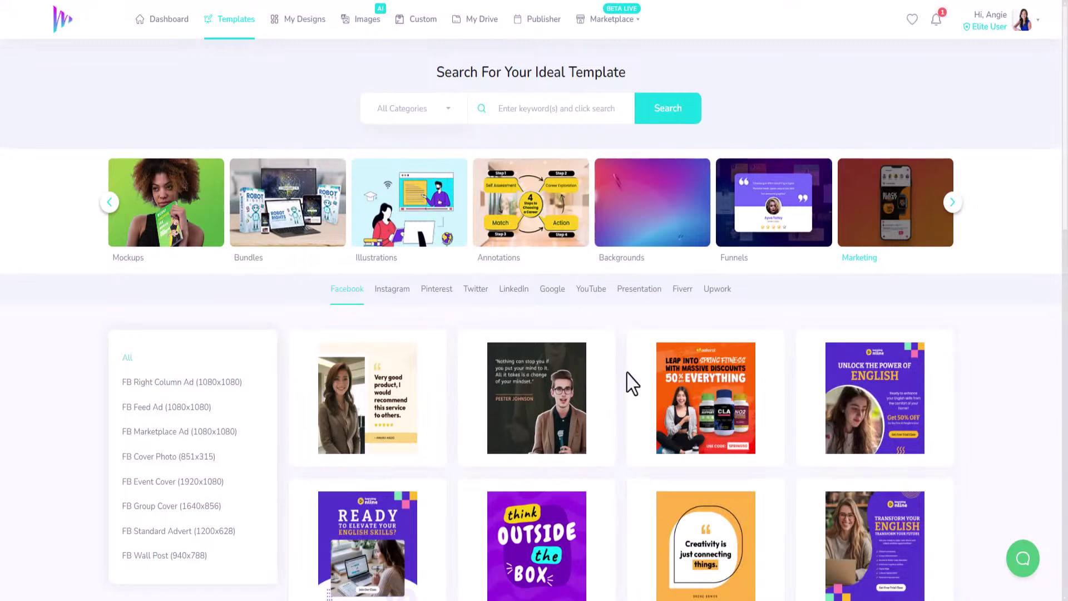
mouse_move(626, 372)
Browse the remaining template categories and look through the Headlines templates under Funnels
click(953, 203)
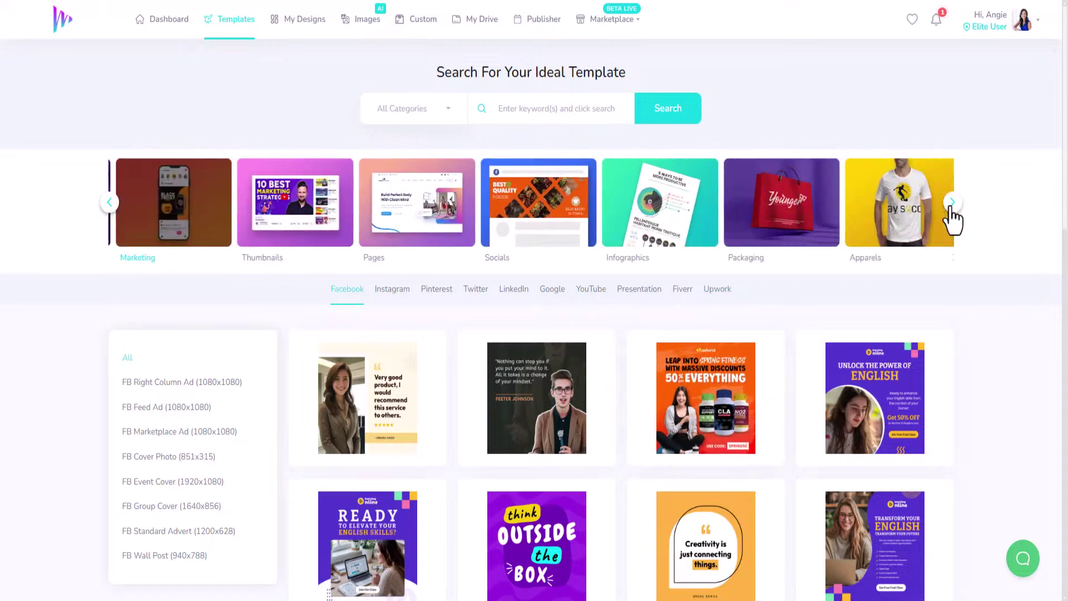
click(951, 204)
click(108, 209)
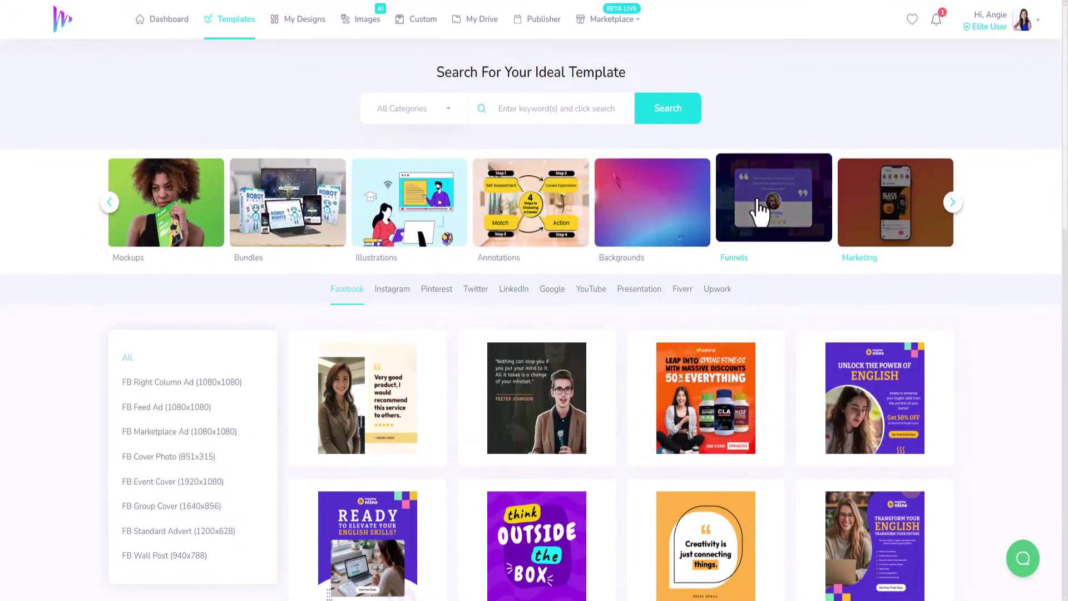
click(758, 212)
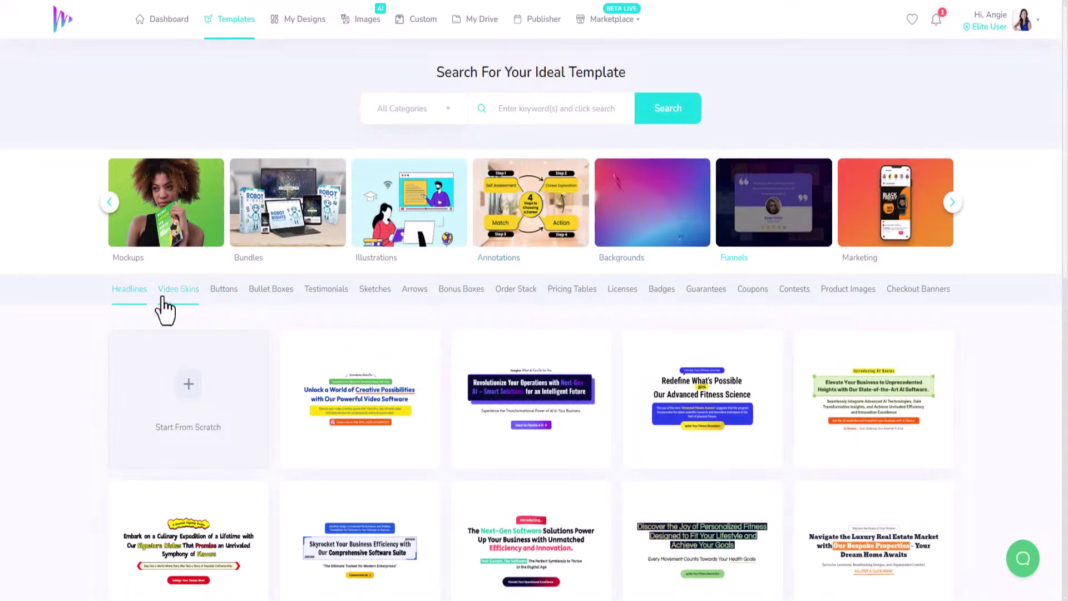
scroll(811, 431, down, 3)
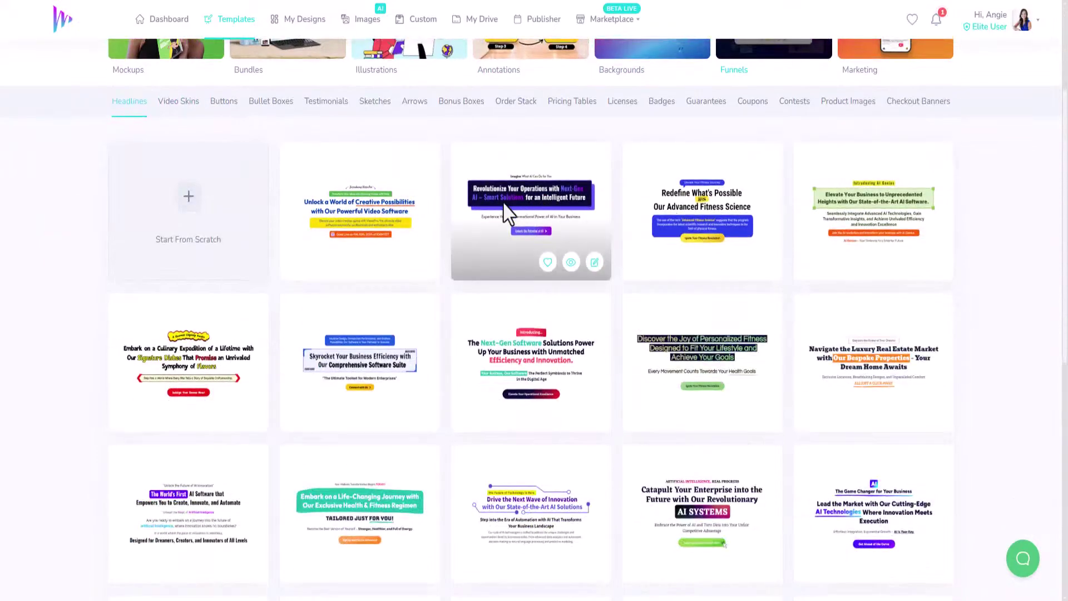
scroll(631, 414, down, 4)
scroll(634, 420, up, 7)
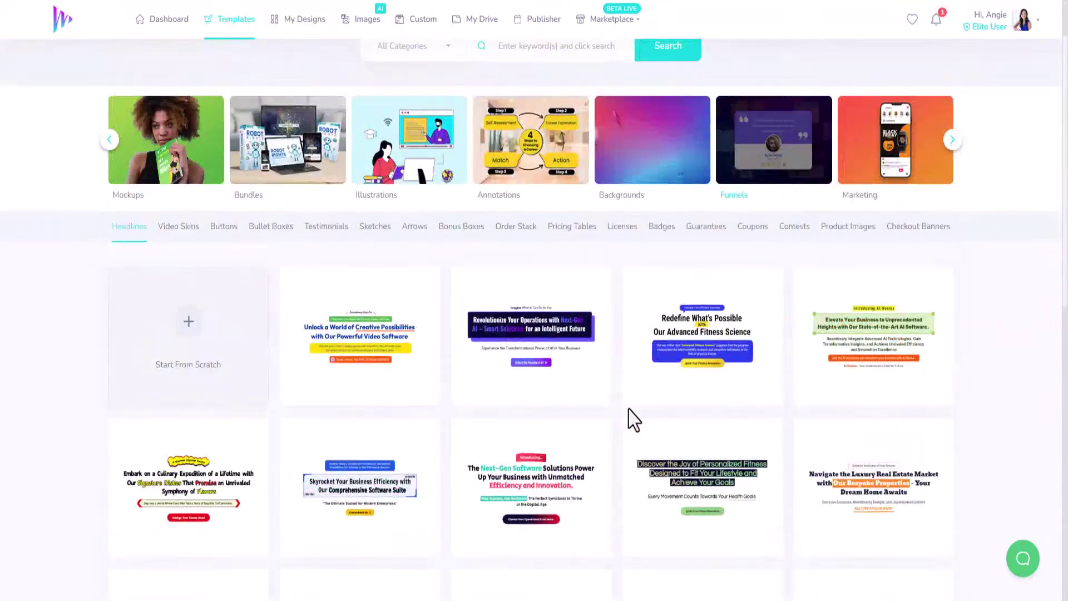
Load more Video Skins templates under Funnels and open the one with a woman sitting on a mountain rock for editing
click(179, 231)
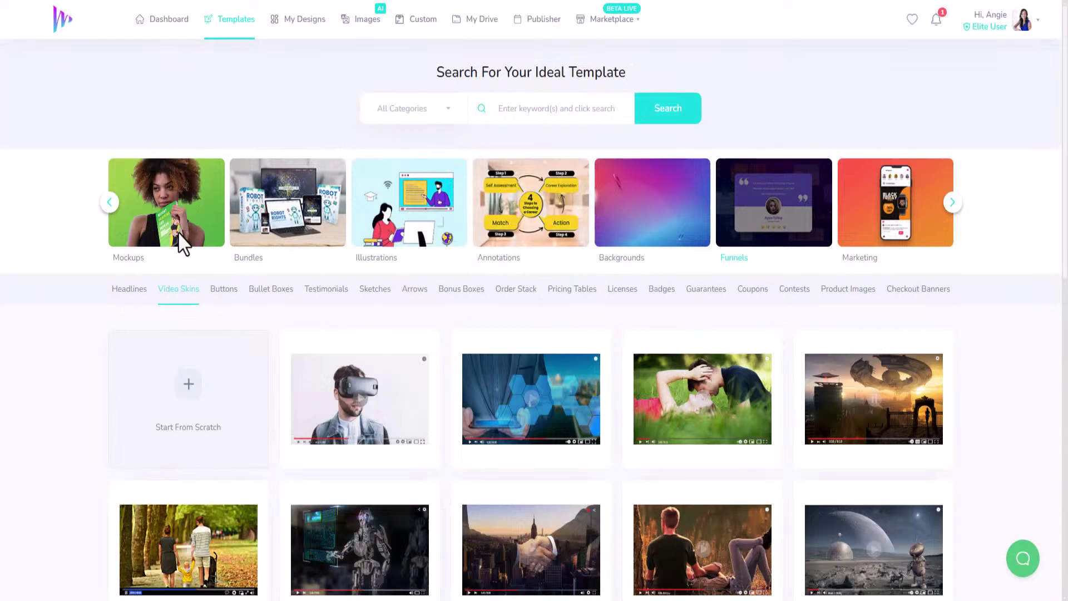
scroll(460, 410, down, 3)
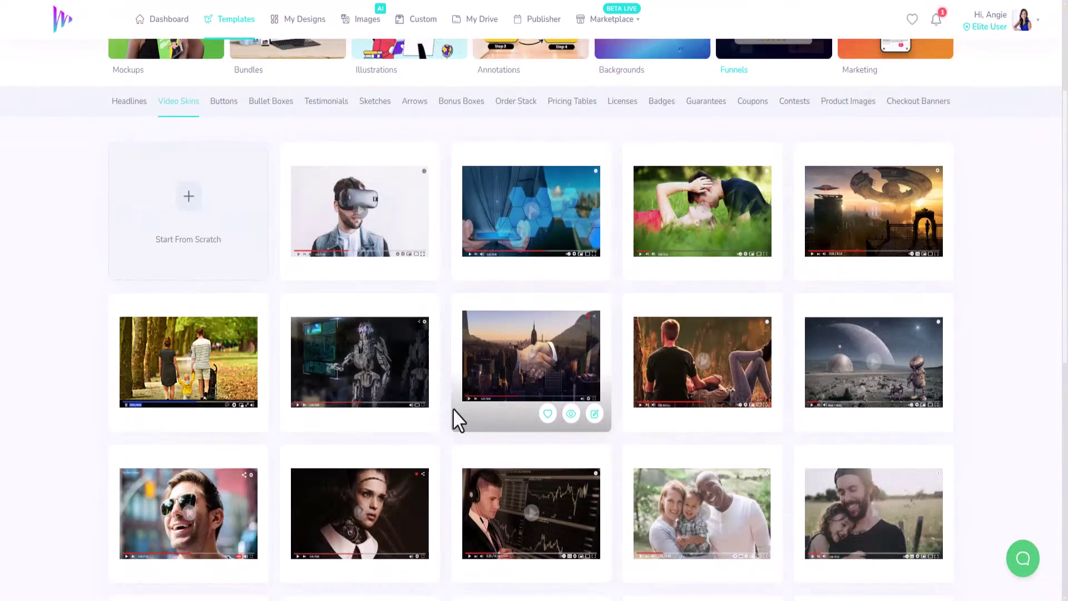
scroll(465, 420, down, 4)
scroll(454, 424, down, 4)
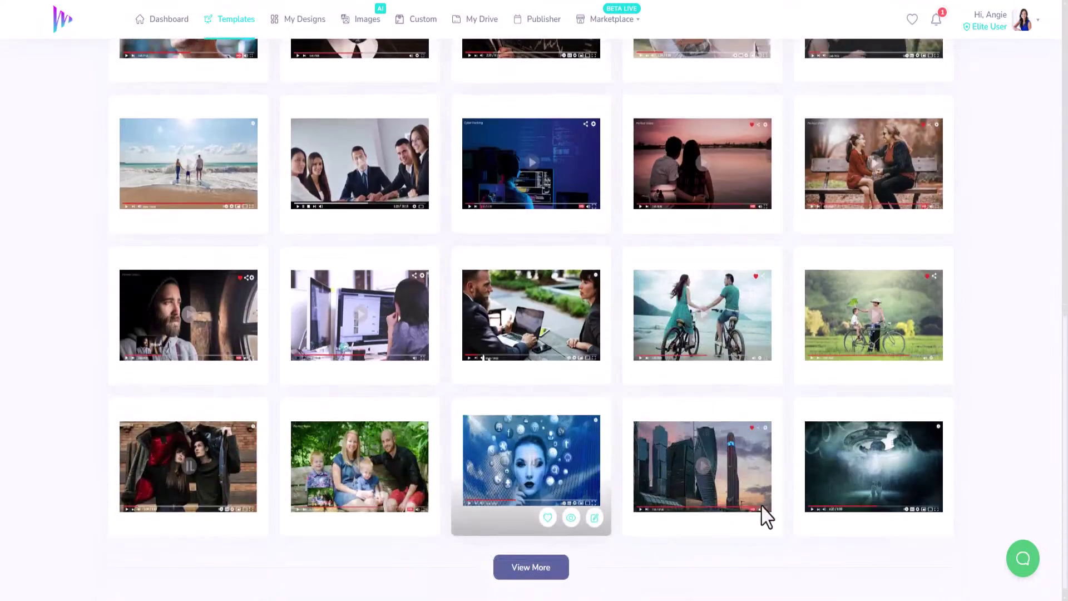
click(537, 567)
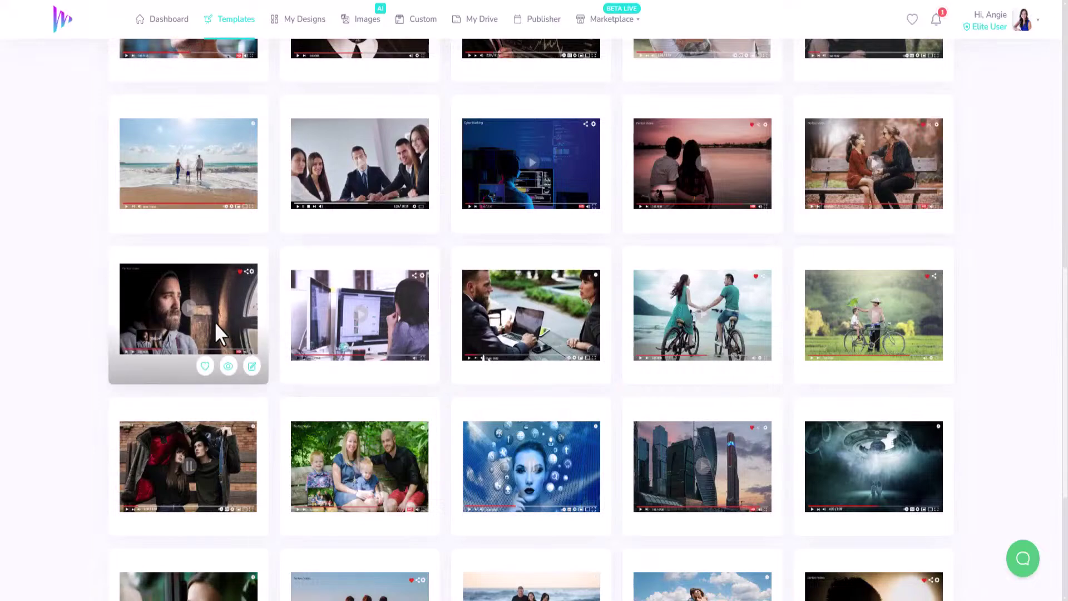
scroll(226, 363, down, 3)
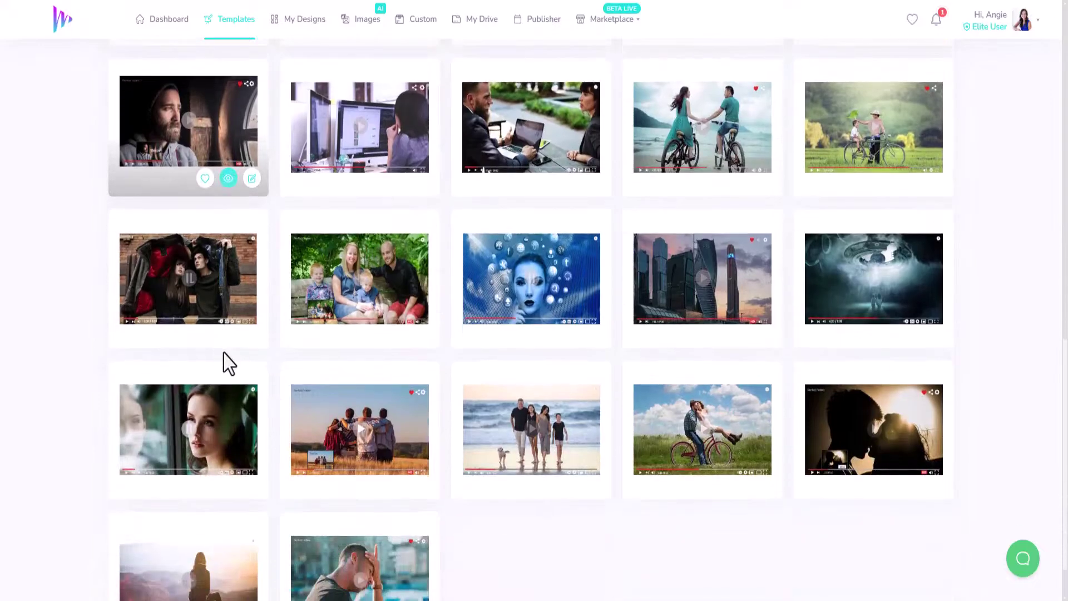
scroll(319, 365, down, 1)
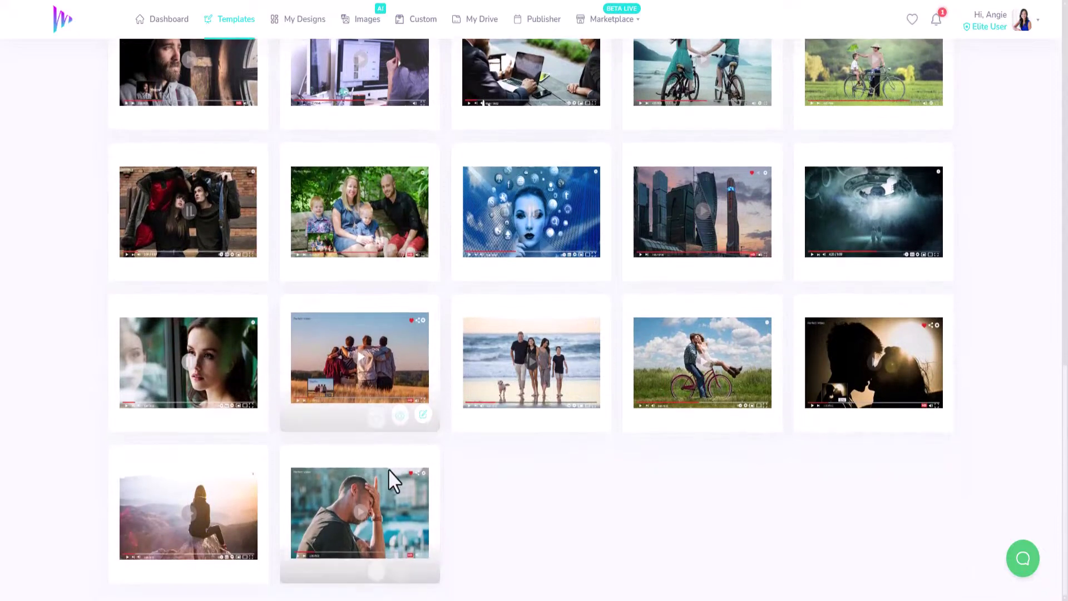
scroll(448, 474, up, 5)
scroll(443, 476, down, 5)
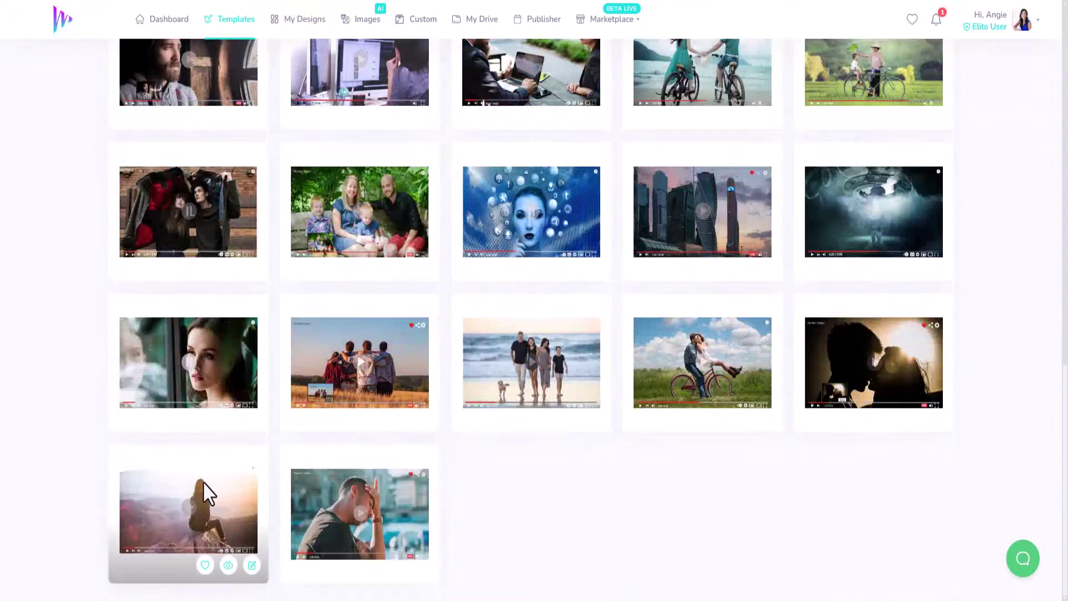
click(251, 565)
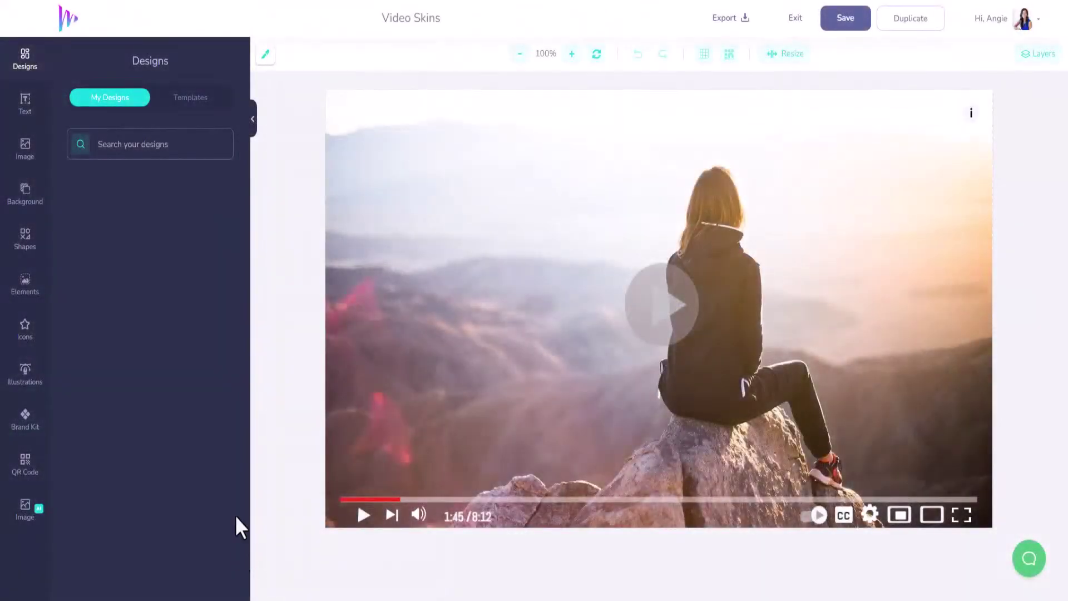
Fill the play button's circle with a linear gradient using #12D6DF as Color 01 and #F700FF as Color 02
click(656, 276)
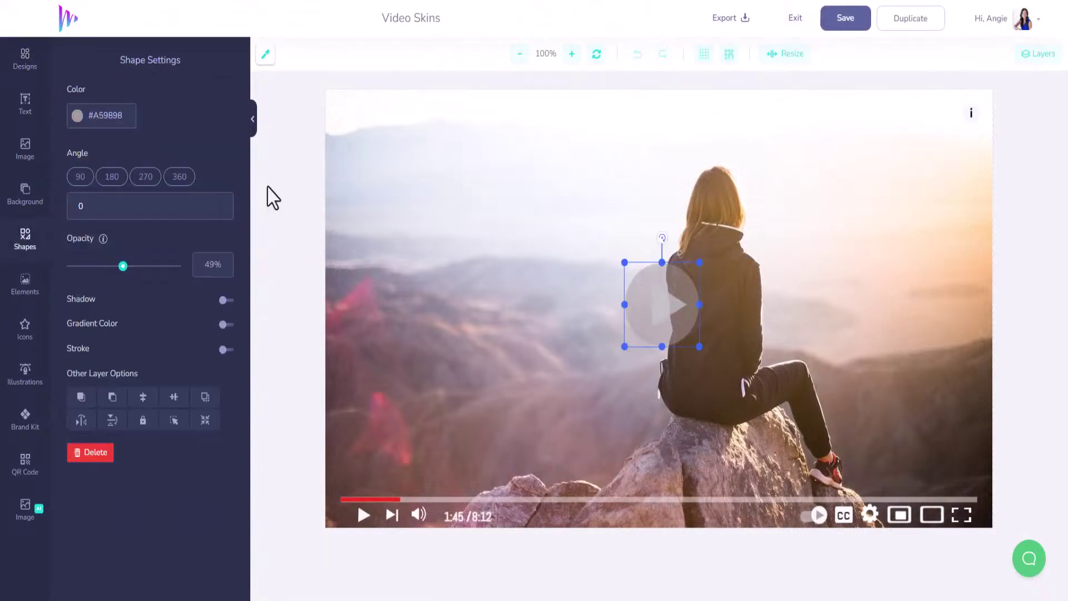
click(225, 325)
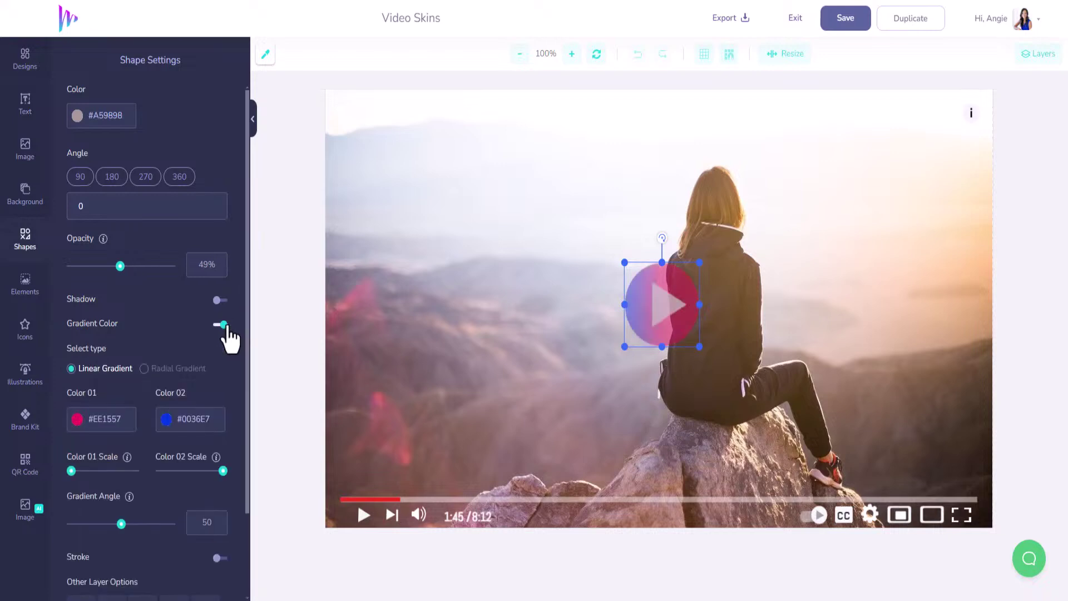
click(131, 428)
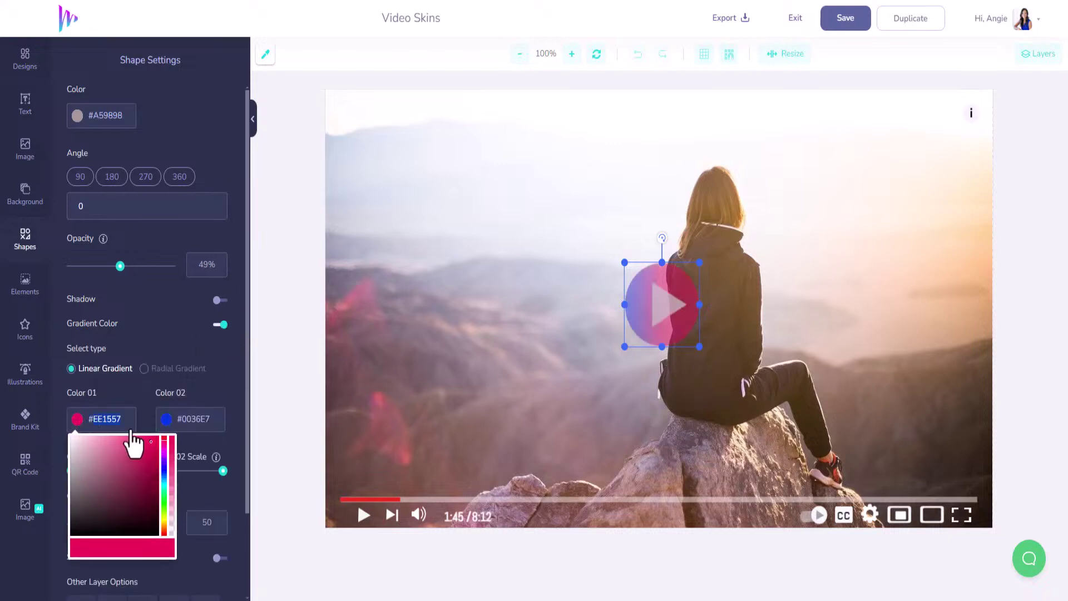
text(12D6DF)
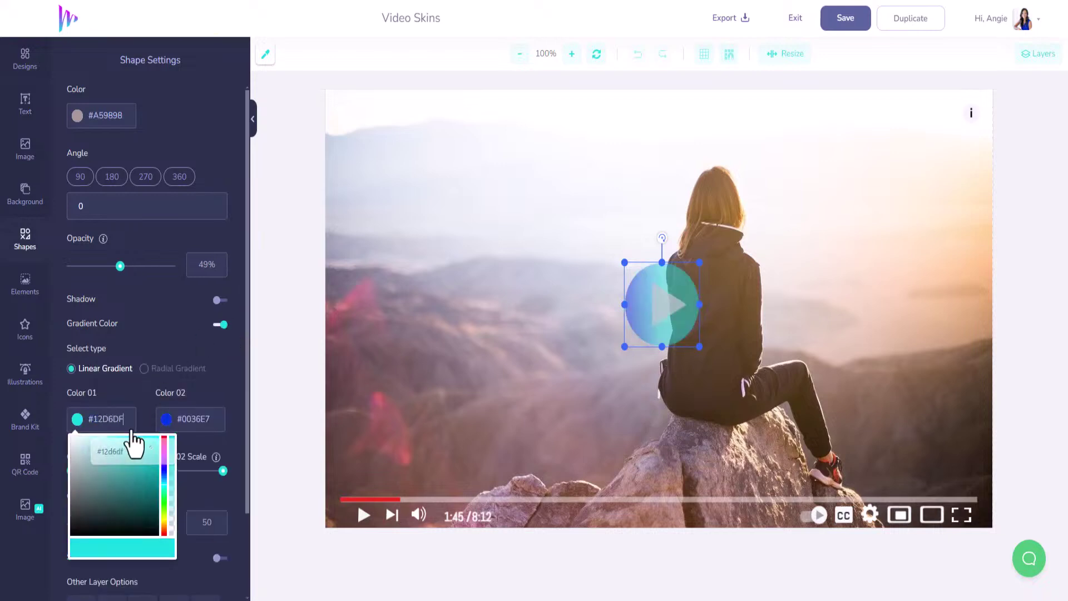
click(181, 424)
text(F)
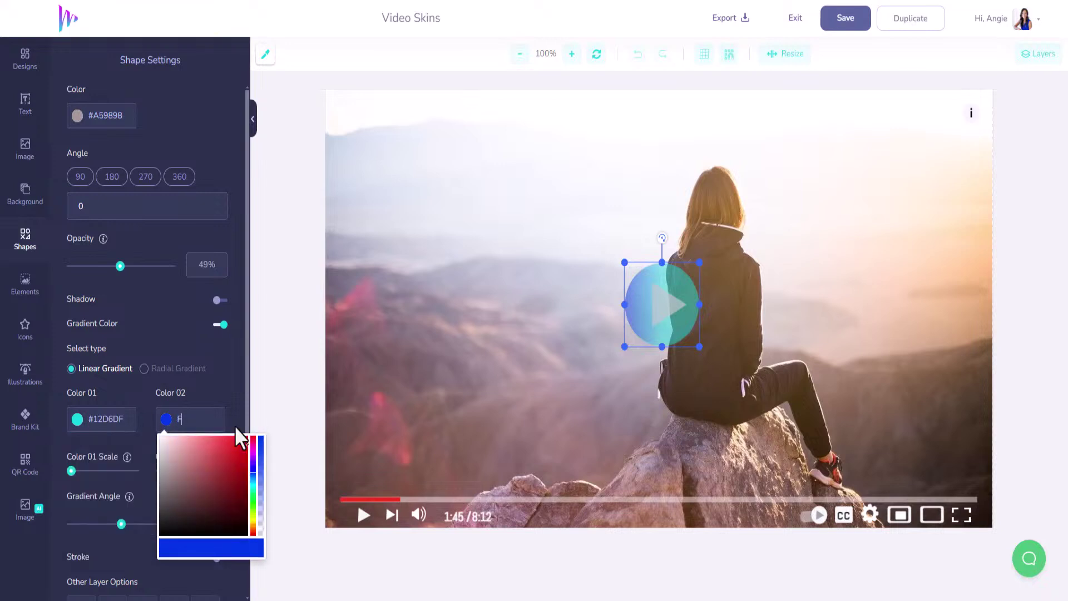
key(BackSpace)
text(#F7)
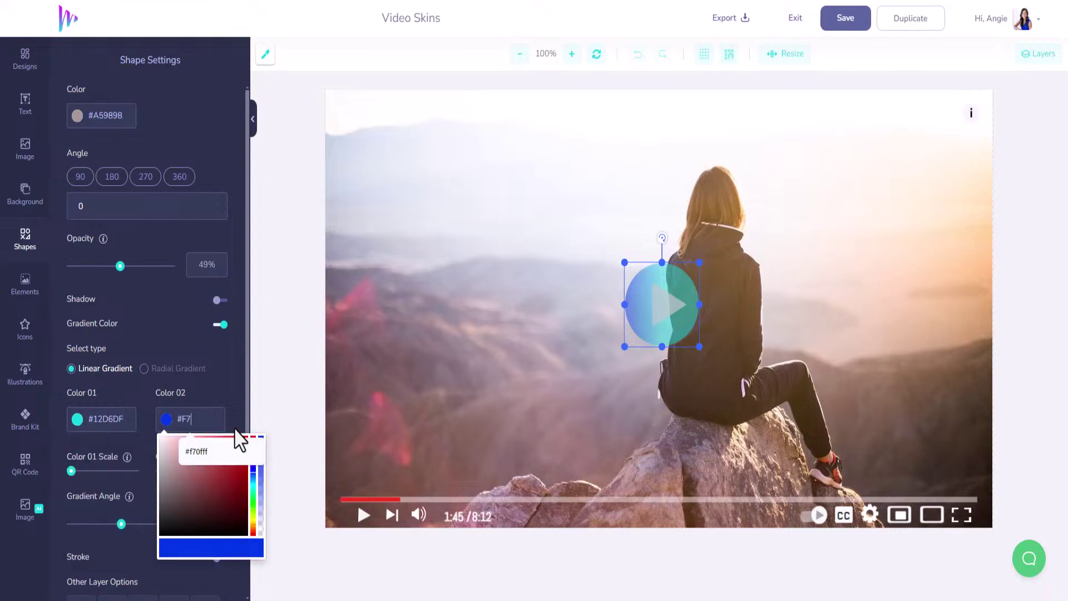
text(00FF)
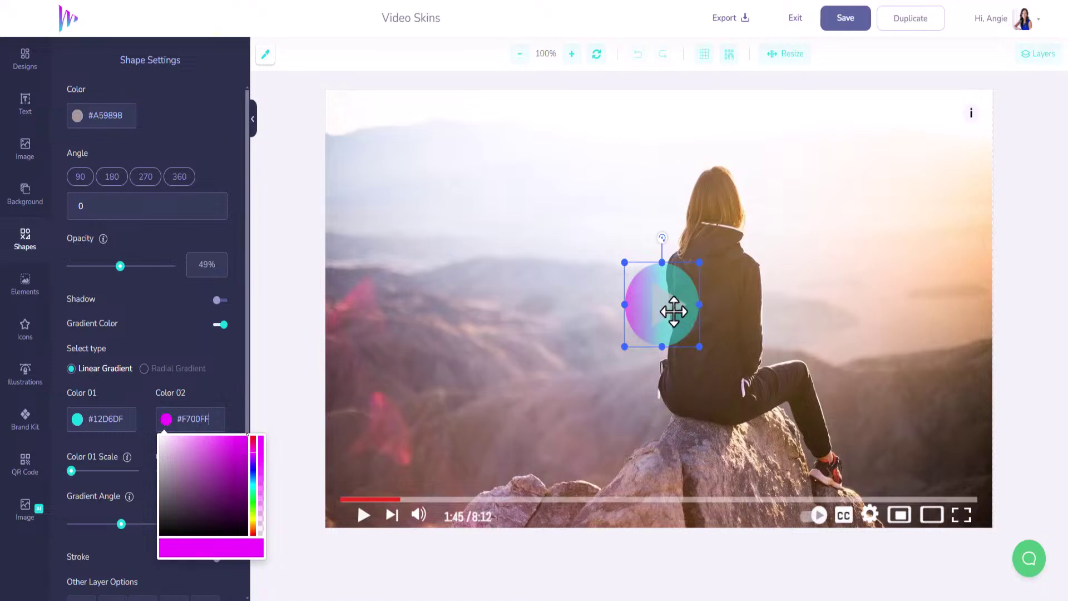
Set the play triangle's opacity to 87% and delete the info icon from the photo's upper corner
click(668, 307)
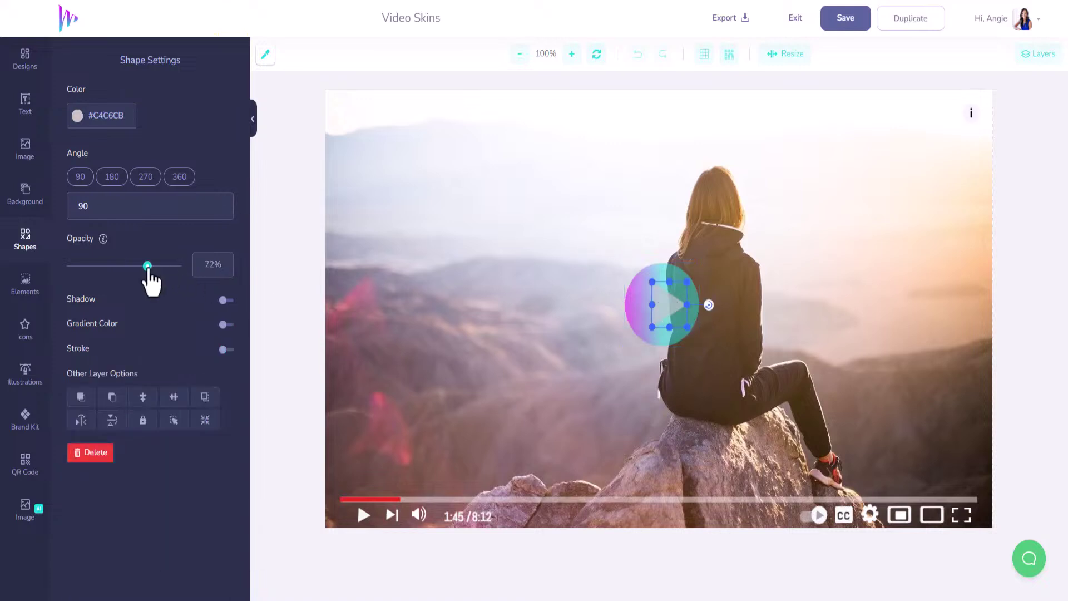
drag(147, 266, 163, 266)
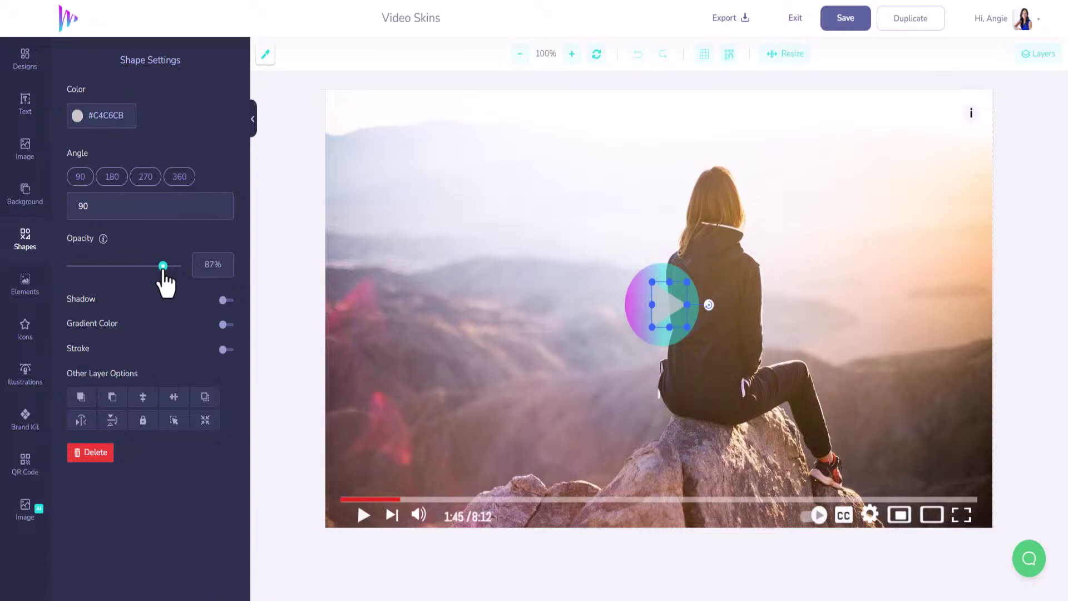
click(900, 131)
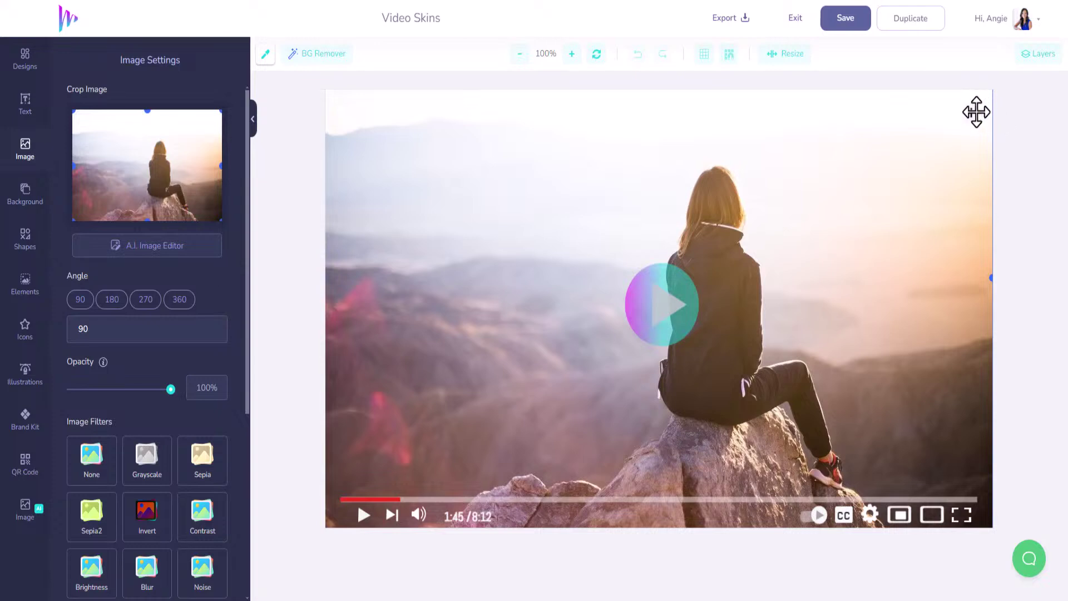
click(974, 110)
click(975, 122)
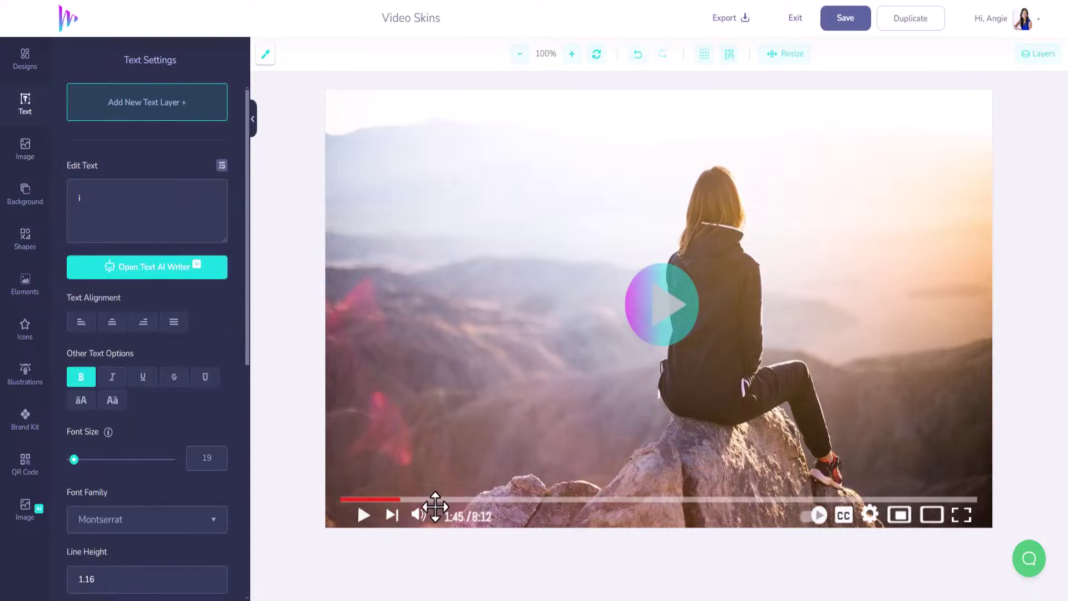
click(388, 500)
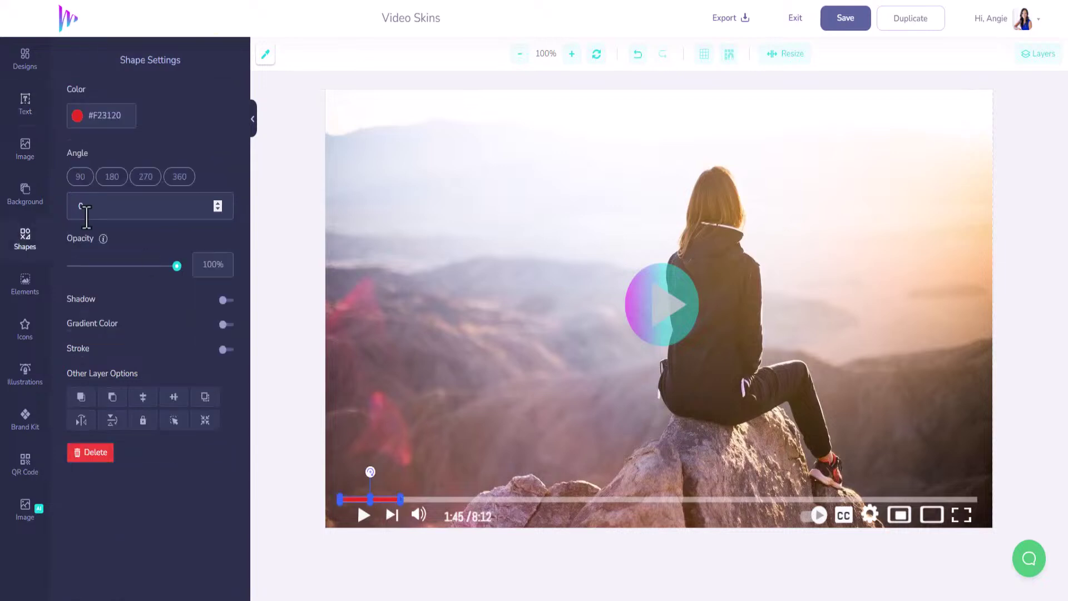
click(225, 324)
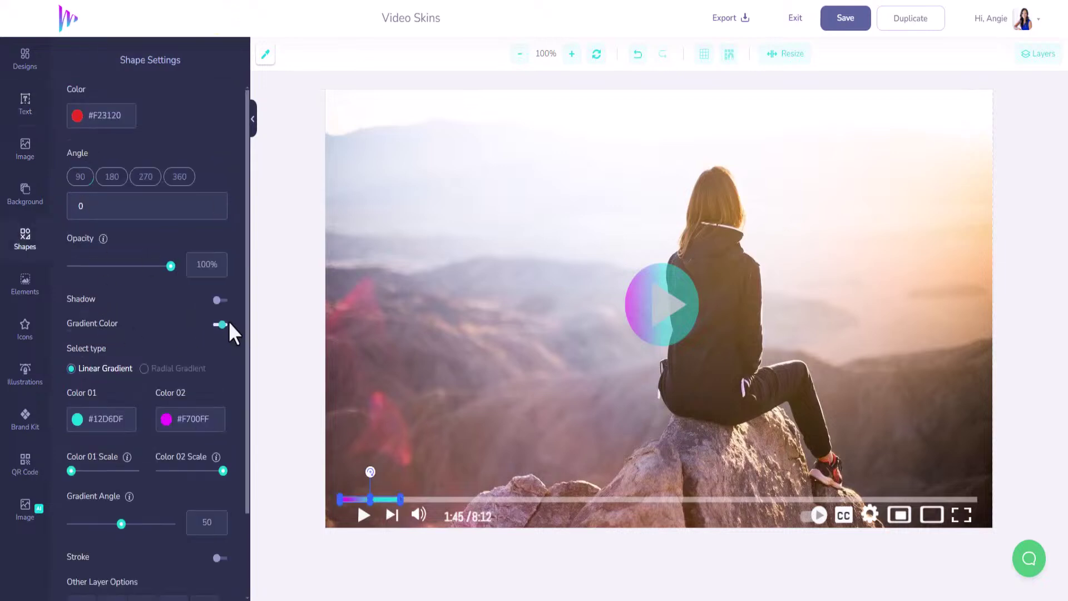
click(424, 352)
click(376, 497)
click(220, 325)
Recolor the played part of the video progress bar with the cyan color from the Brand Kit
click(78, 117)
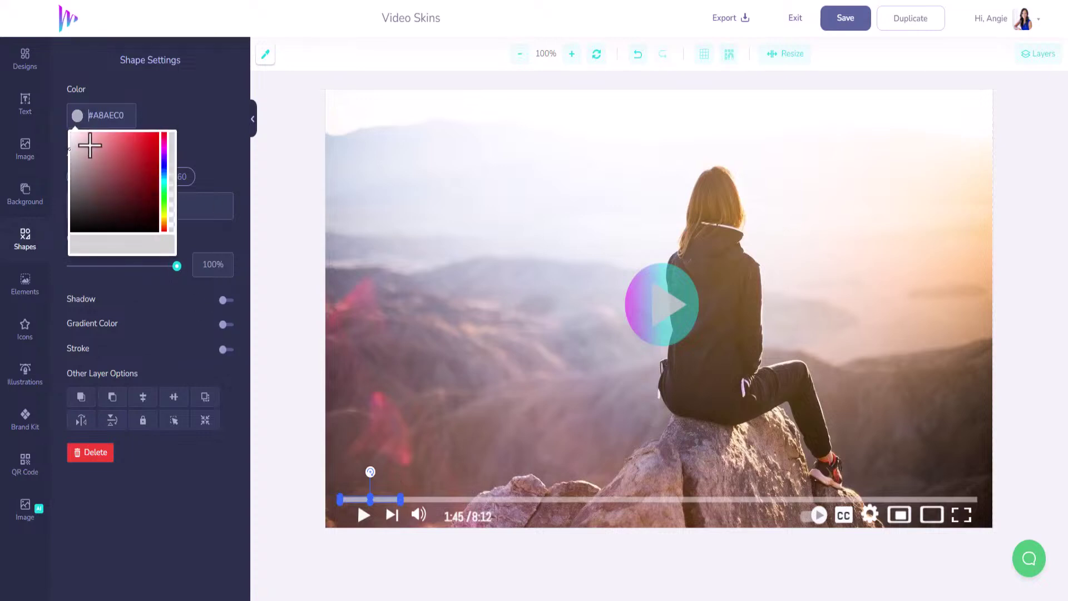
click(25, 419)
click(151, 99)
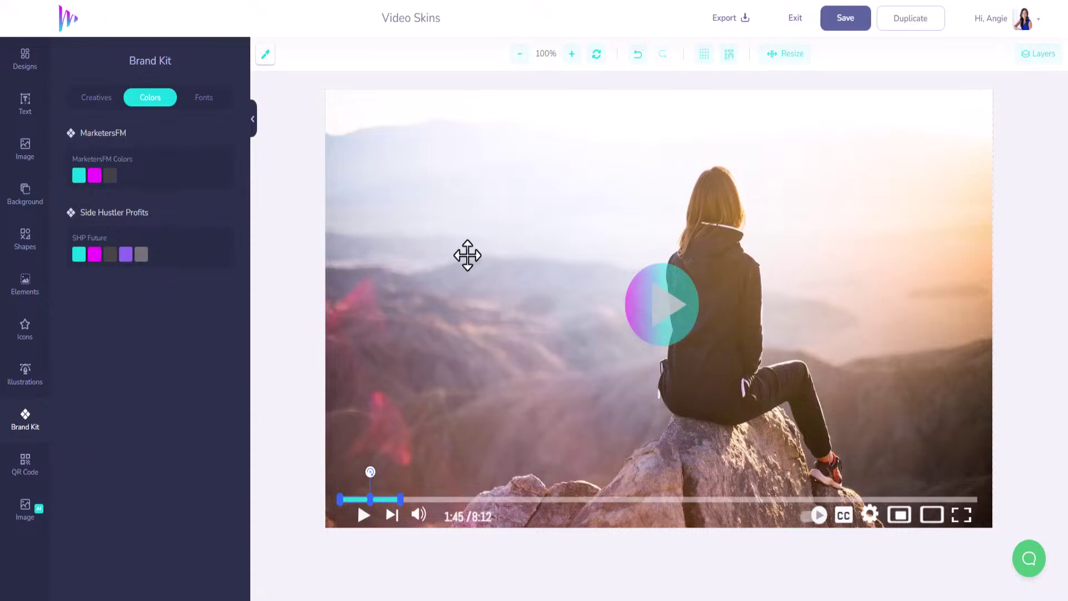
click(471, 212)
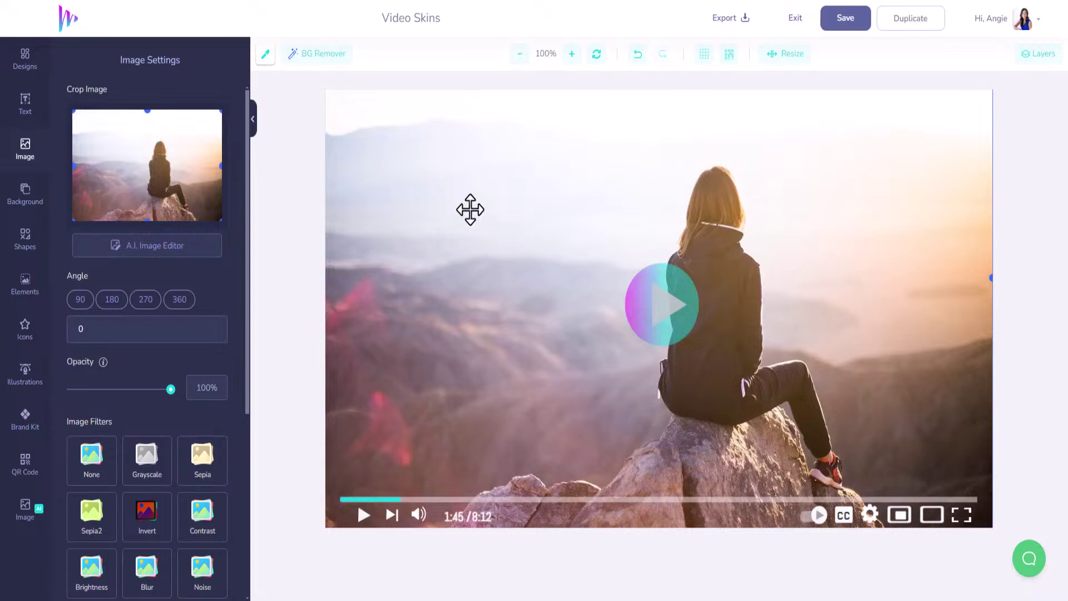
Add a rectangular banner over the sky beside the woman, tilted to 349 degrees, with a linear gradient of #12D6DF and #F700FF
click(25, 241)
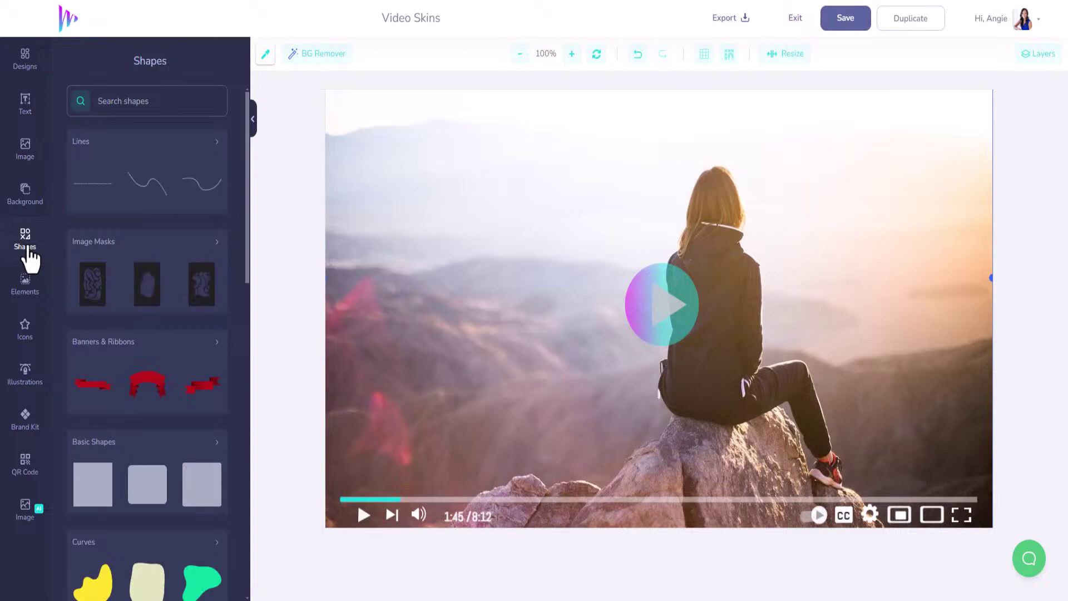
click(93, 495)
drag(650, 306, 768, 255)
drag(642, 269, 603, 238)
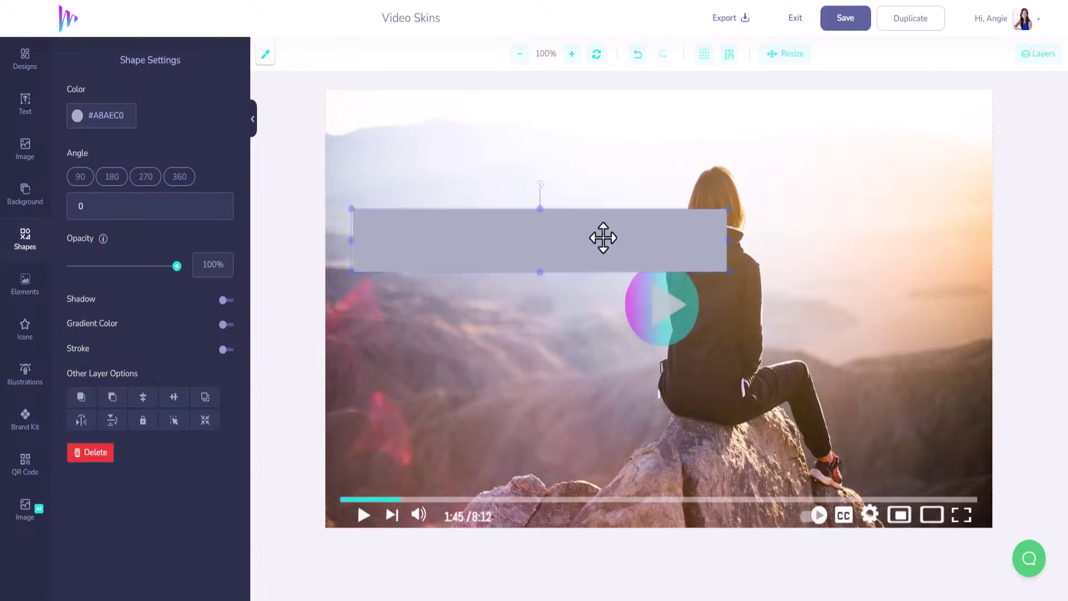
drag(540, 184, 528, 173)
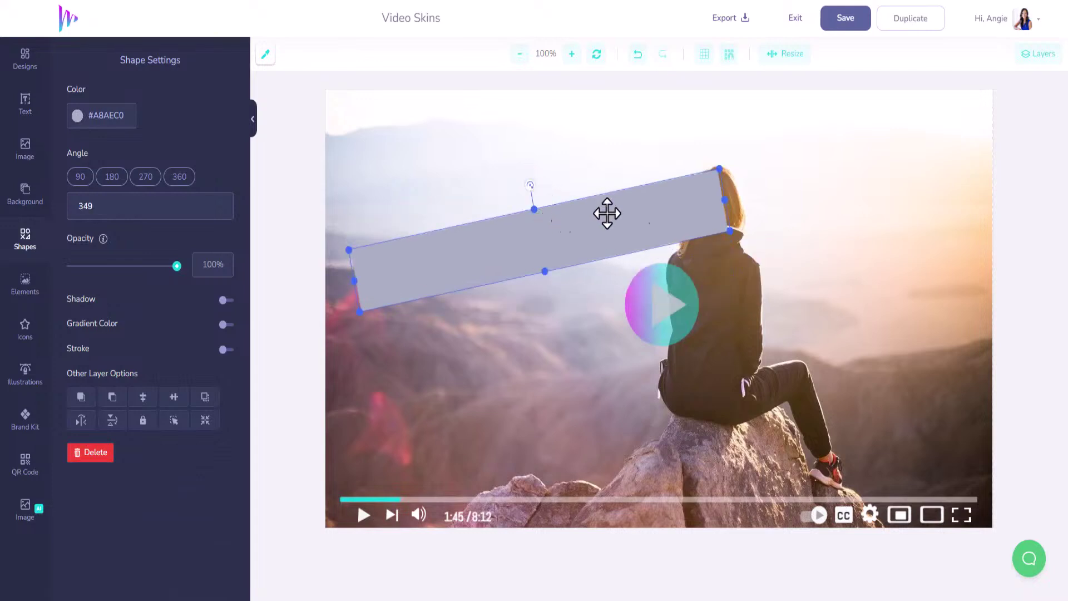
drag(727, 228, 554, 211)
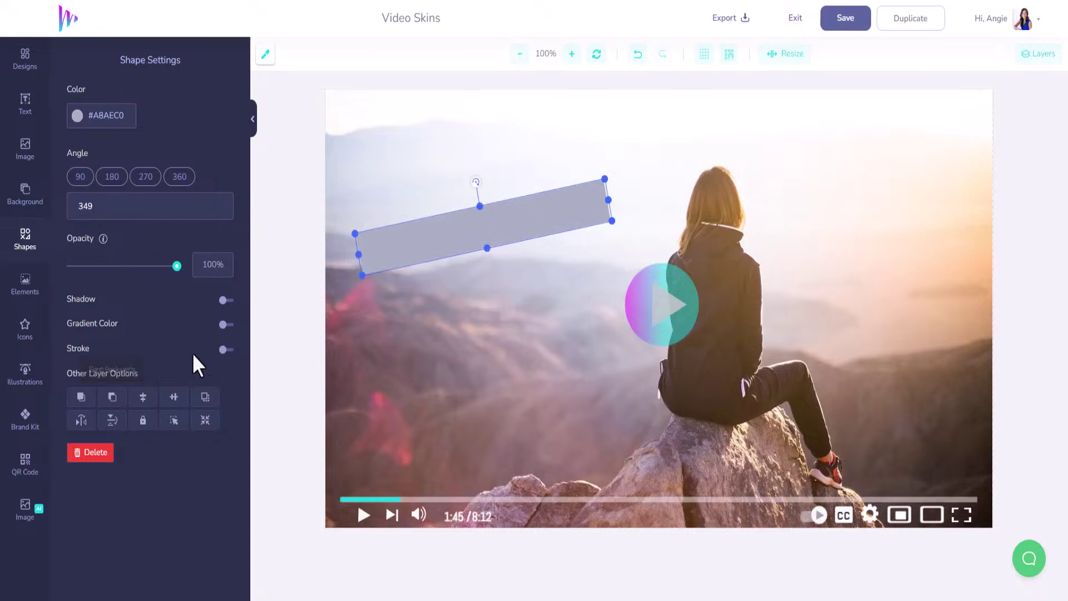
click(223, 325)
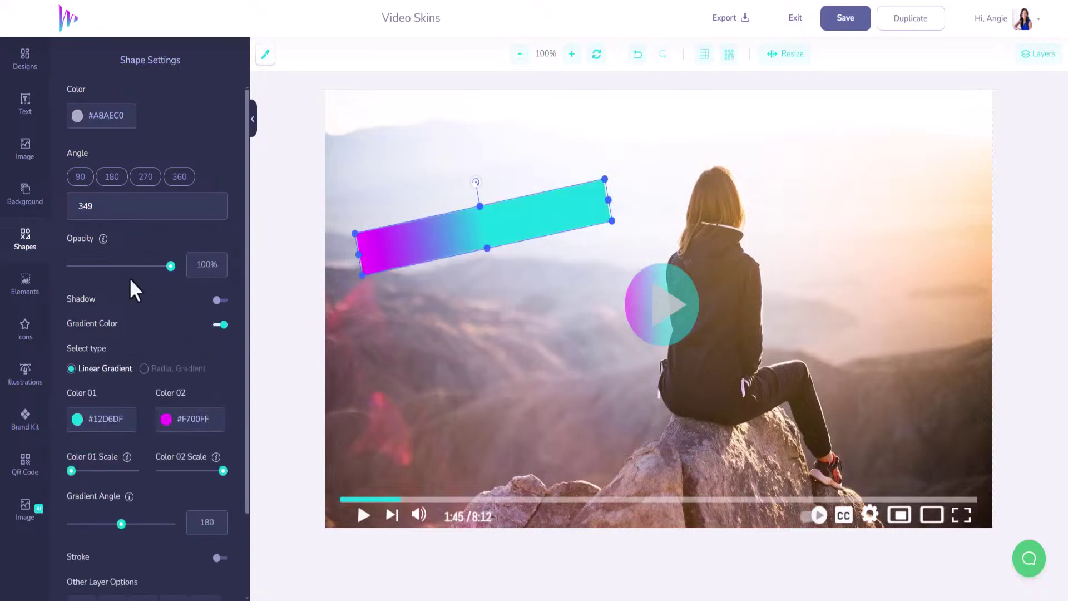
Add a new text layer over the gradient banner and color it white (#FFFFFF)
click(23, 111)
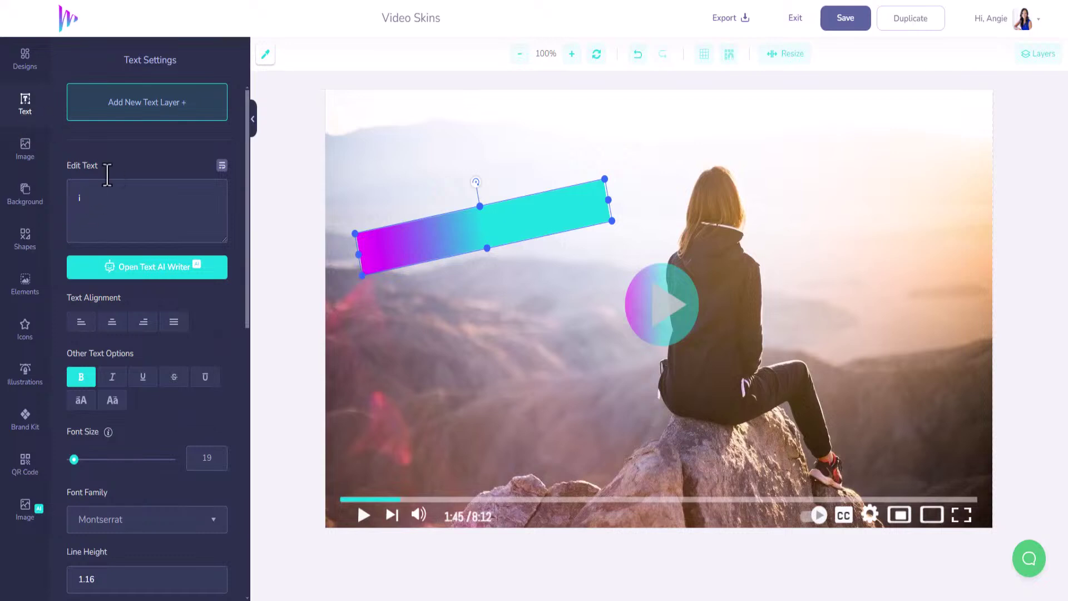
click(131, 112)
drag(623, 310, 414, 245)
click(78, 384)
drag(72, 392, 52, 381)
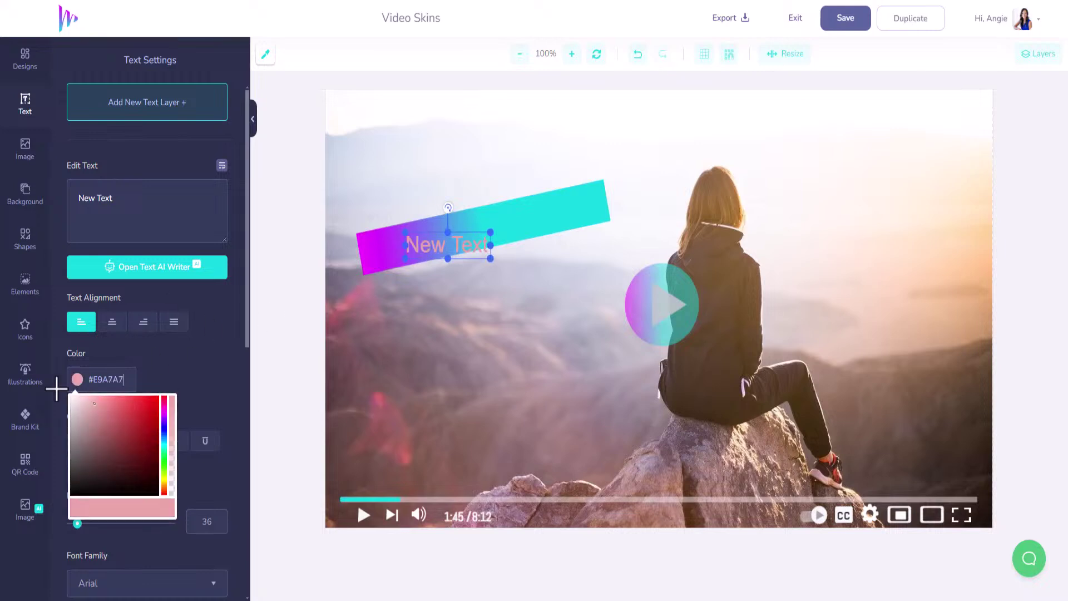
Replace the new text layer's placeholder wording with "12 WAYS TO DREAM BIG"
click(189, 210)
drag(189, 210, 27, 208)
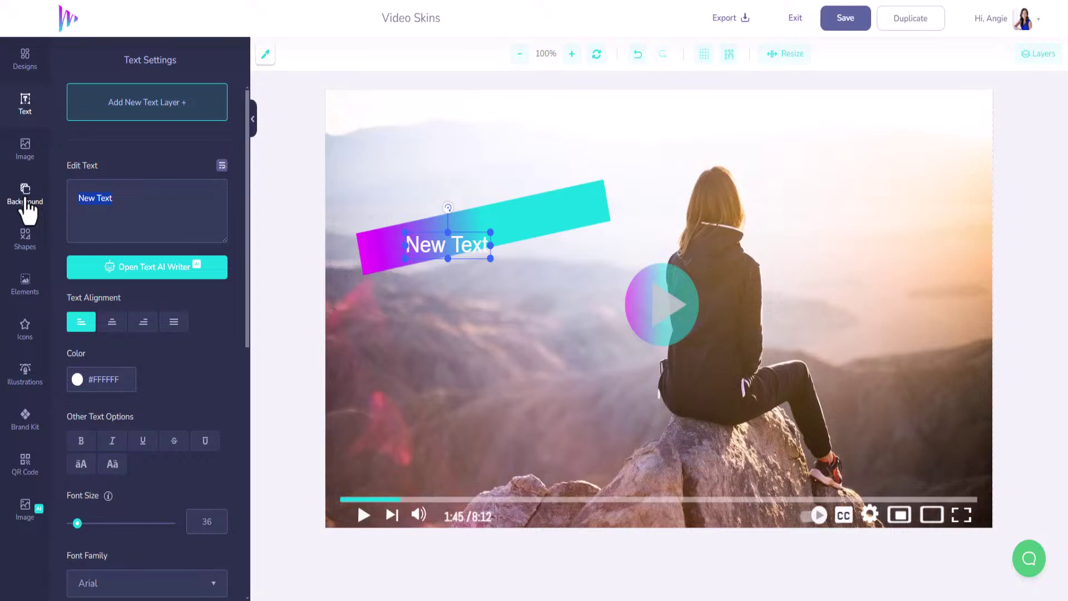
text(12 W)
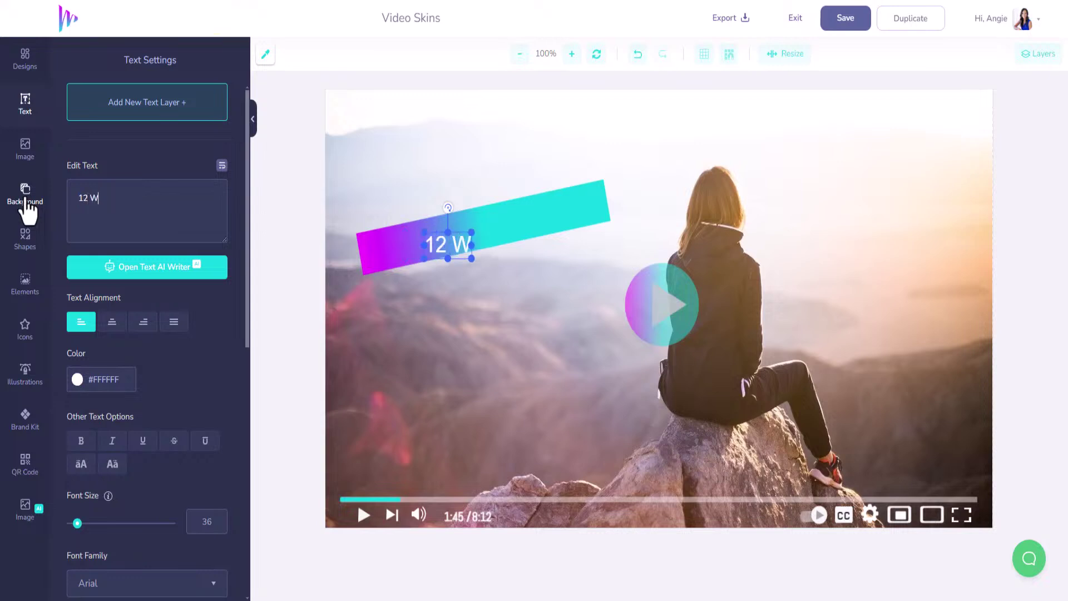
text(AYS TO DR)
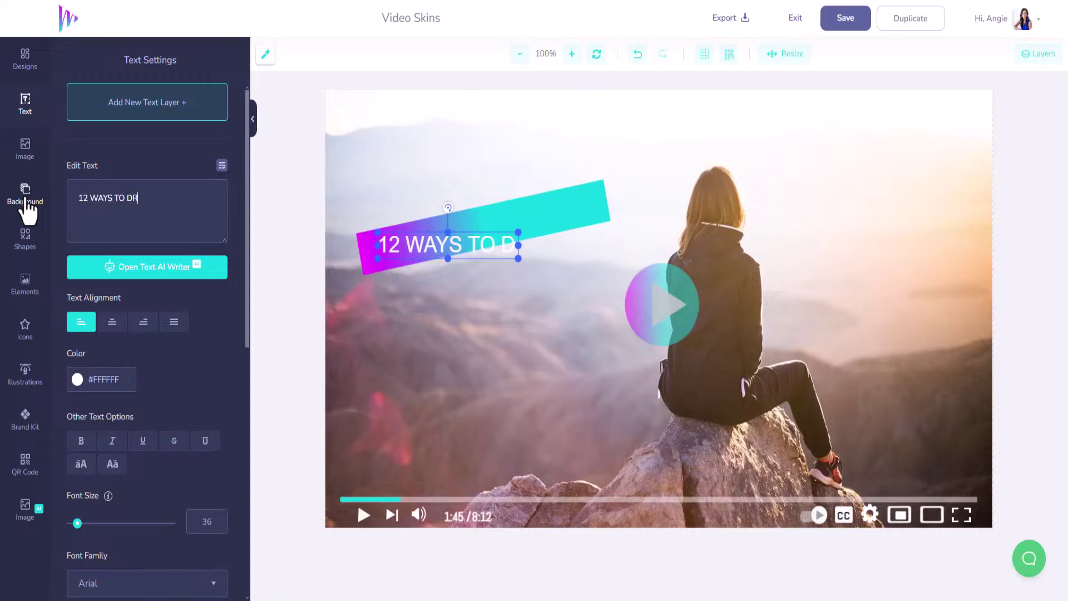
text(WEAM BIG)
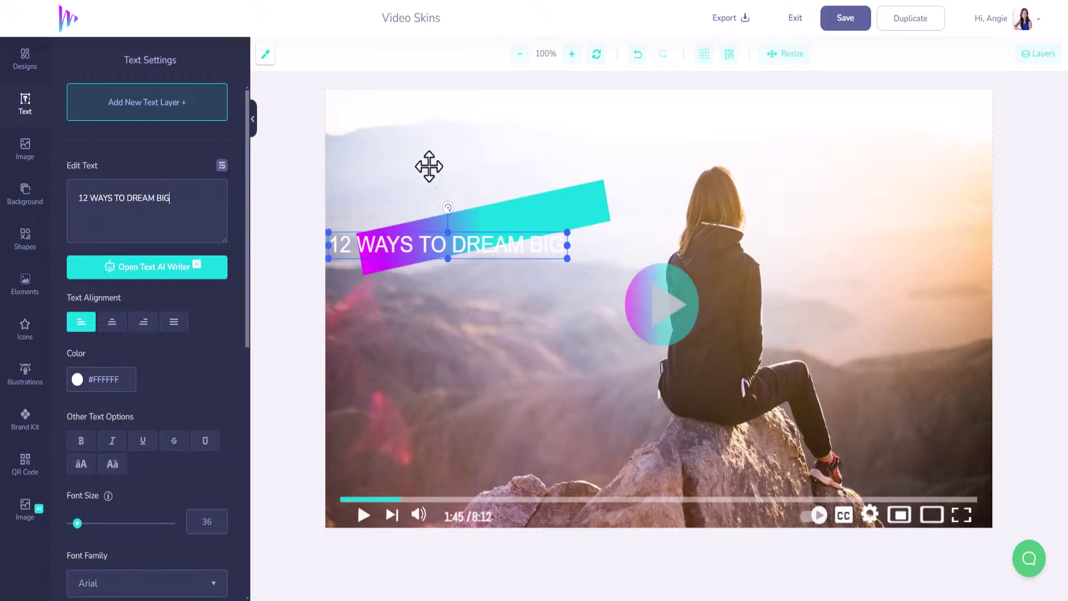
Tilt the title to match the banner's angle, center it on the banner and make it bold
drag(447, 208, 443, 201)
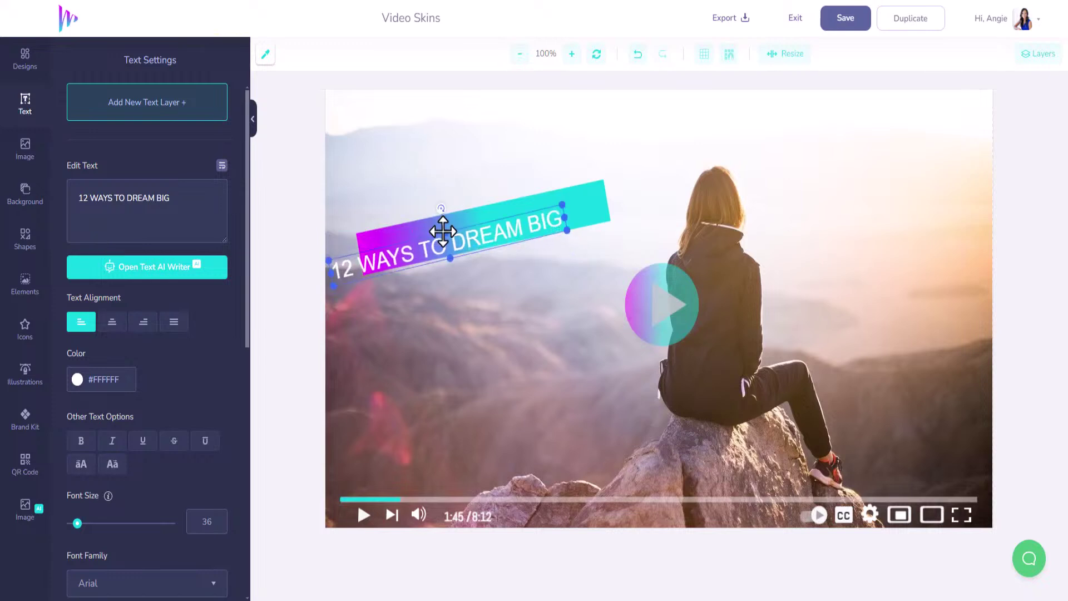
drag(449, 245, 483, 219)
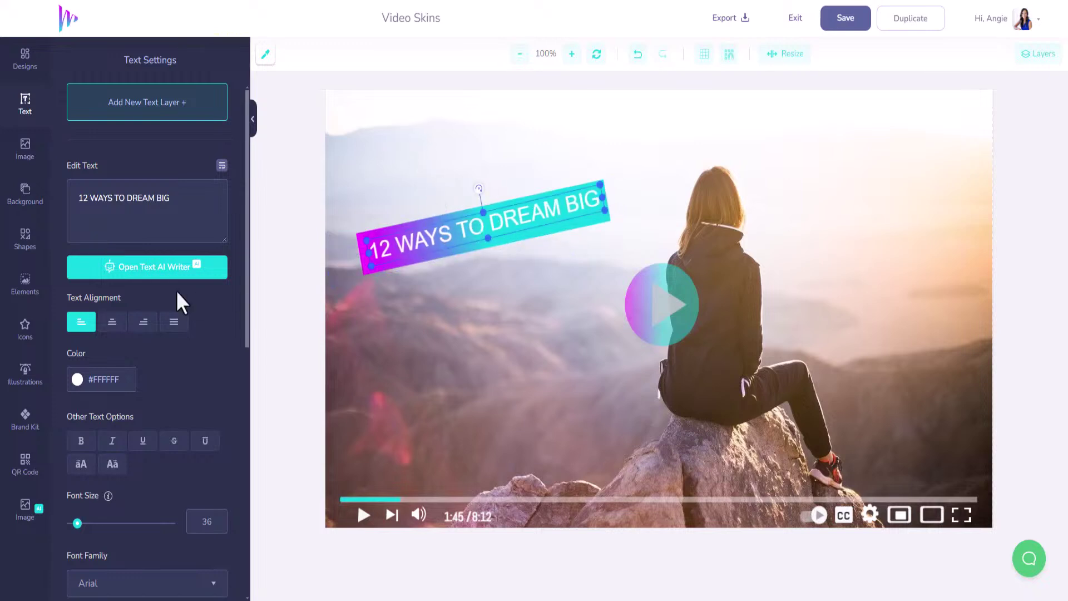
click(81, 440)
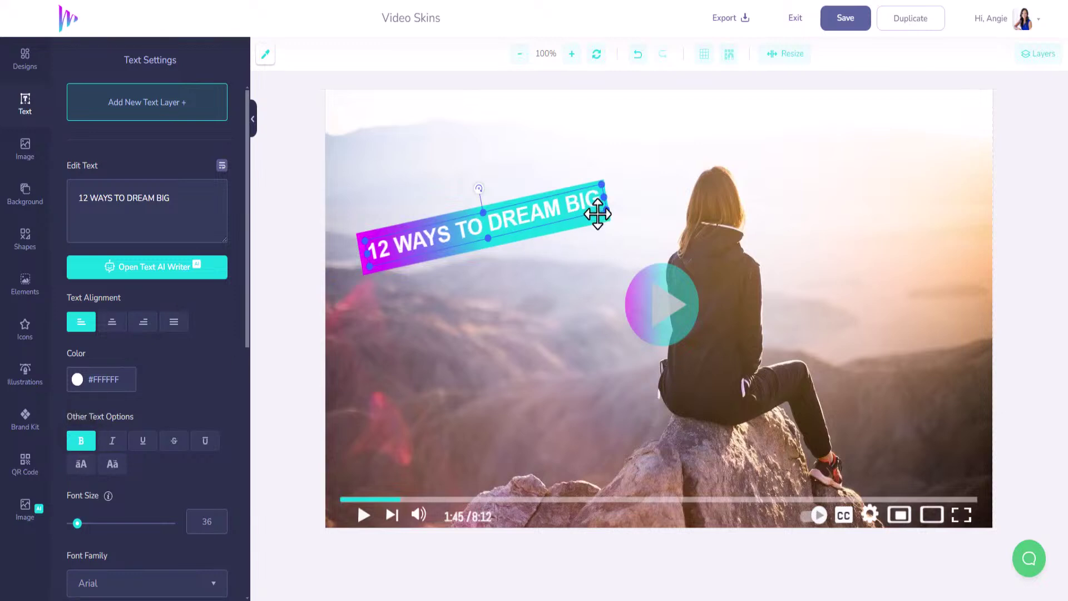
drag(478, 189, 479, 188)
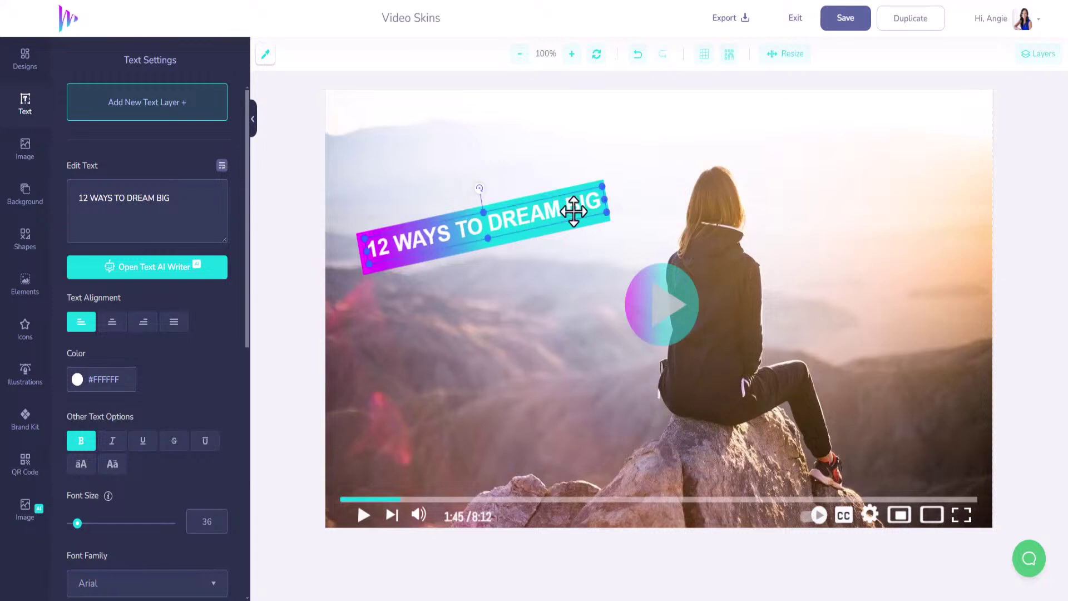
Enlarge the title to font size 48 and place it on a widened banner higher in the sky
drag(609, 215, 674, 223)
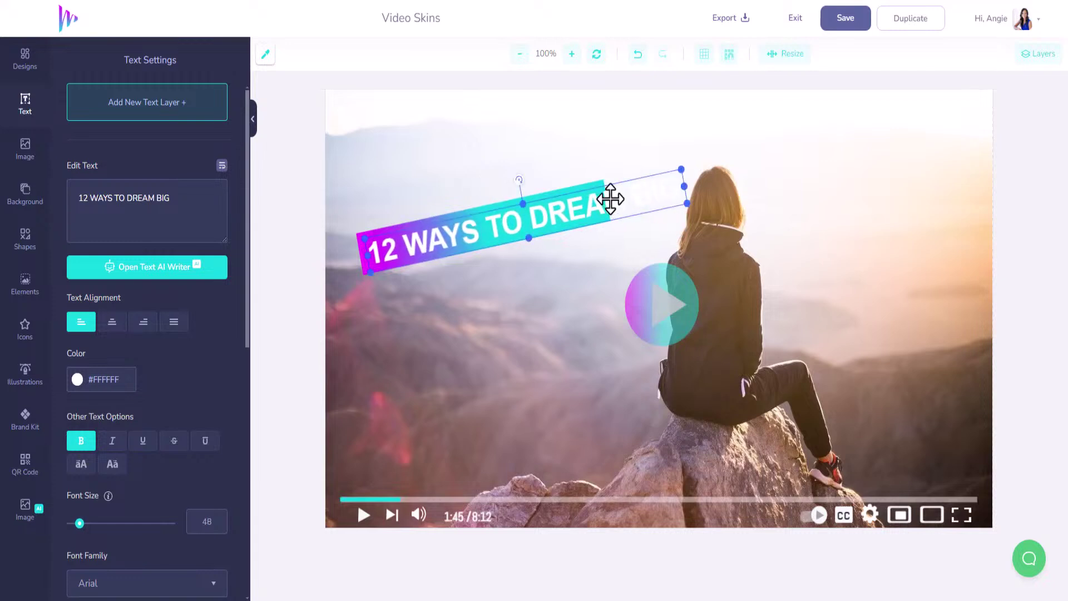
drag(610, 198, 659, 145)
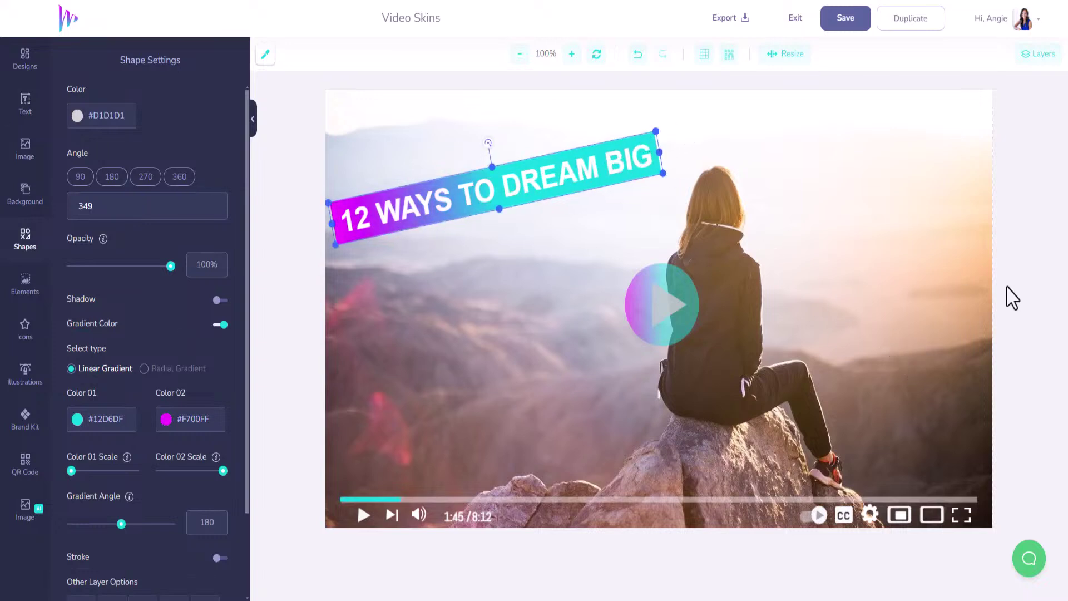
Stretch the background photo slightly past the canvas's right edge and save the design
click(972, 251)
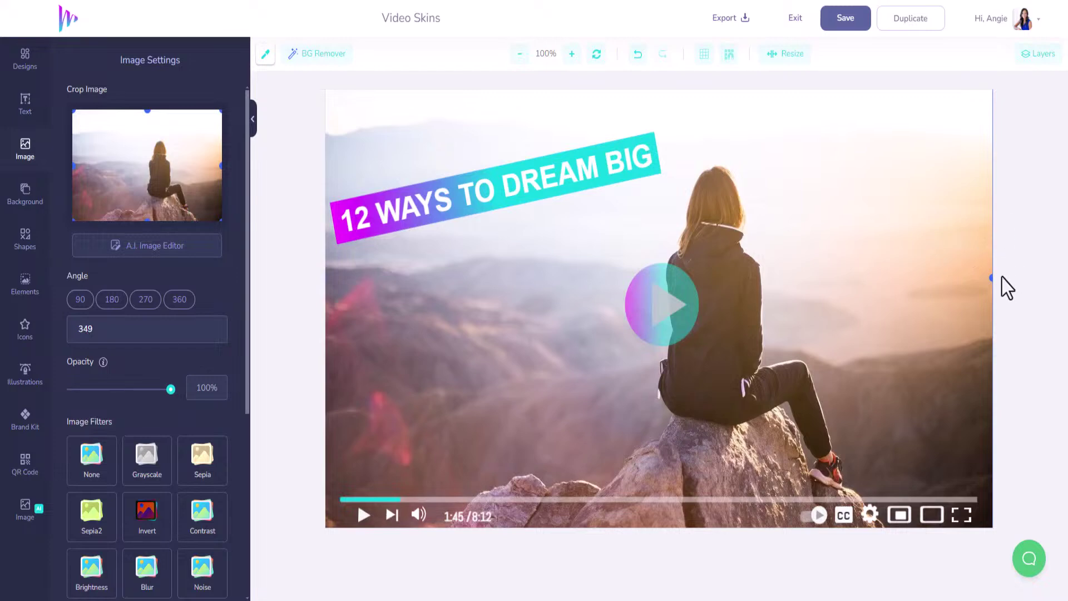
drag(990, 275, 1001, 286)
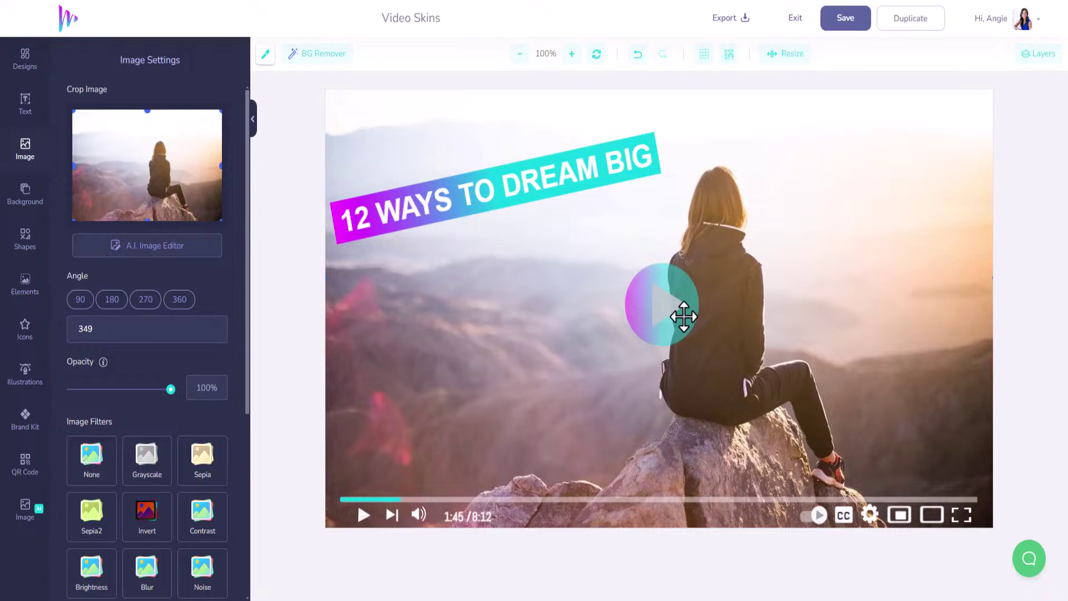
click(834, 20)
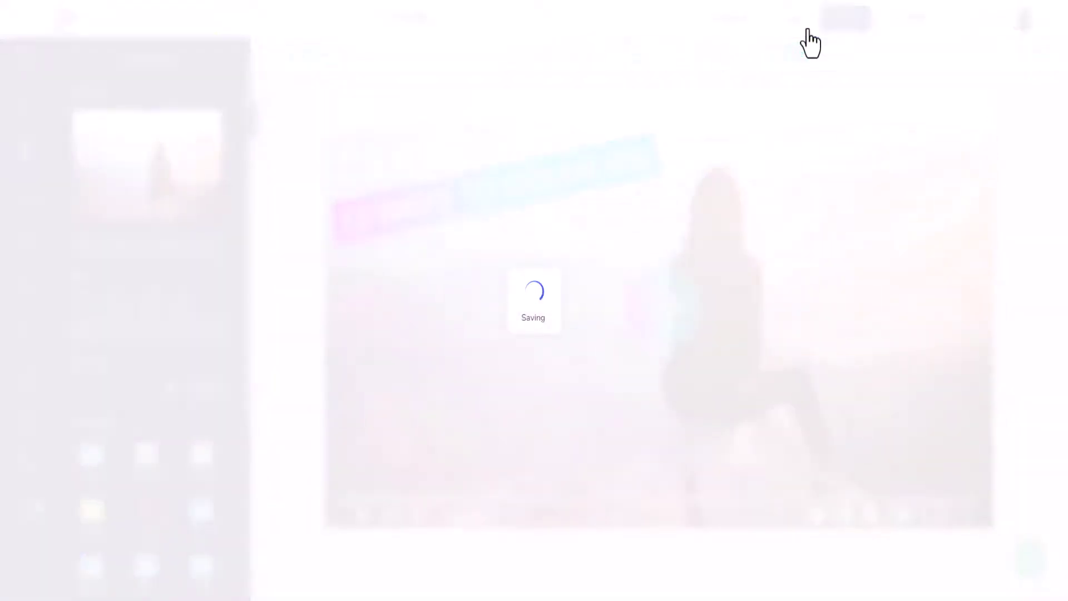